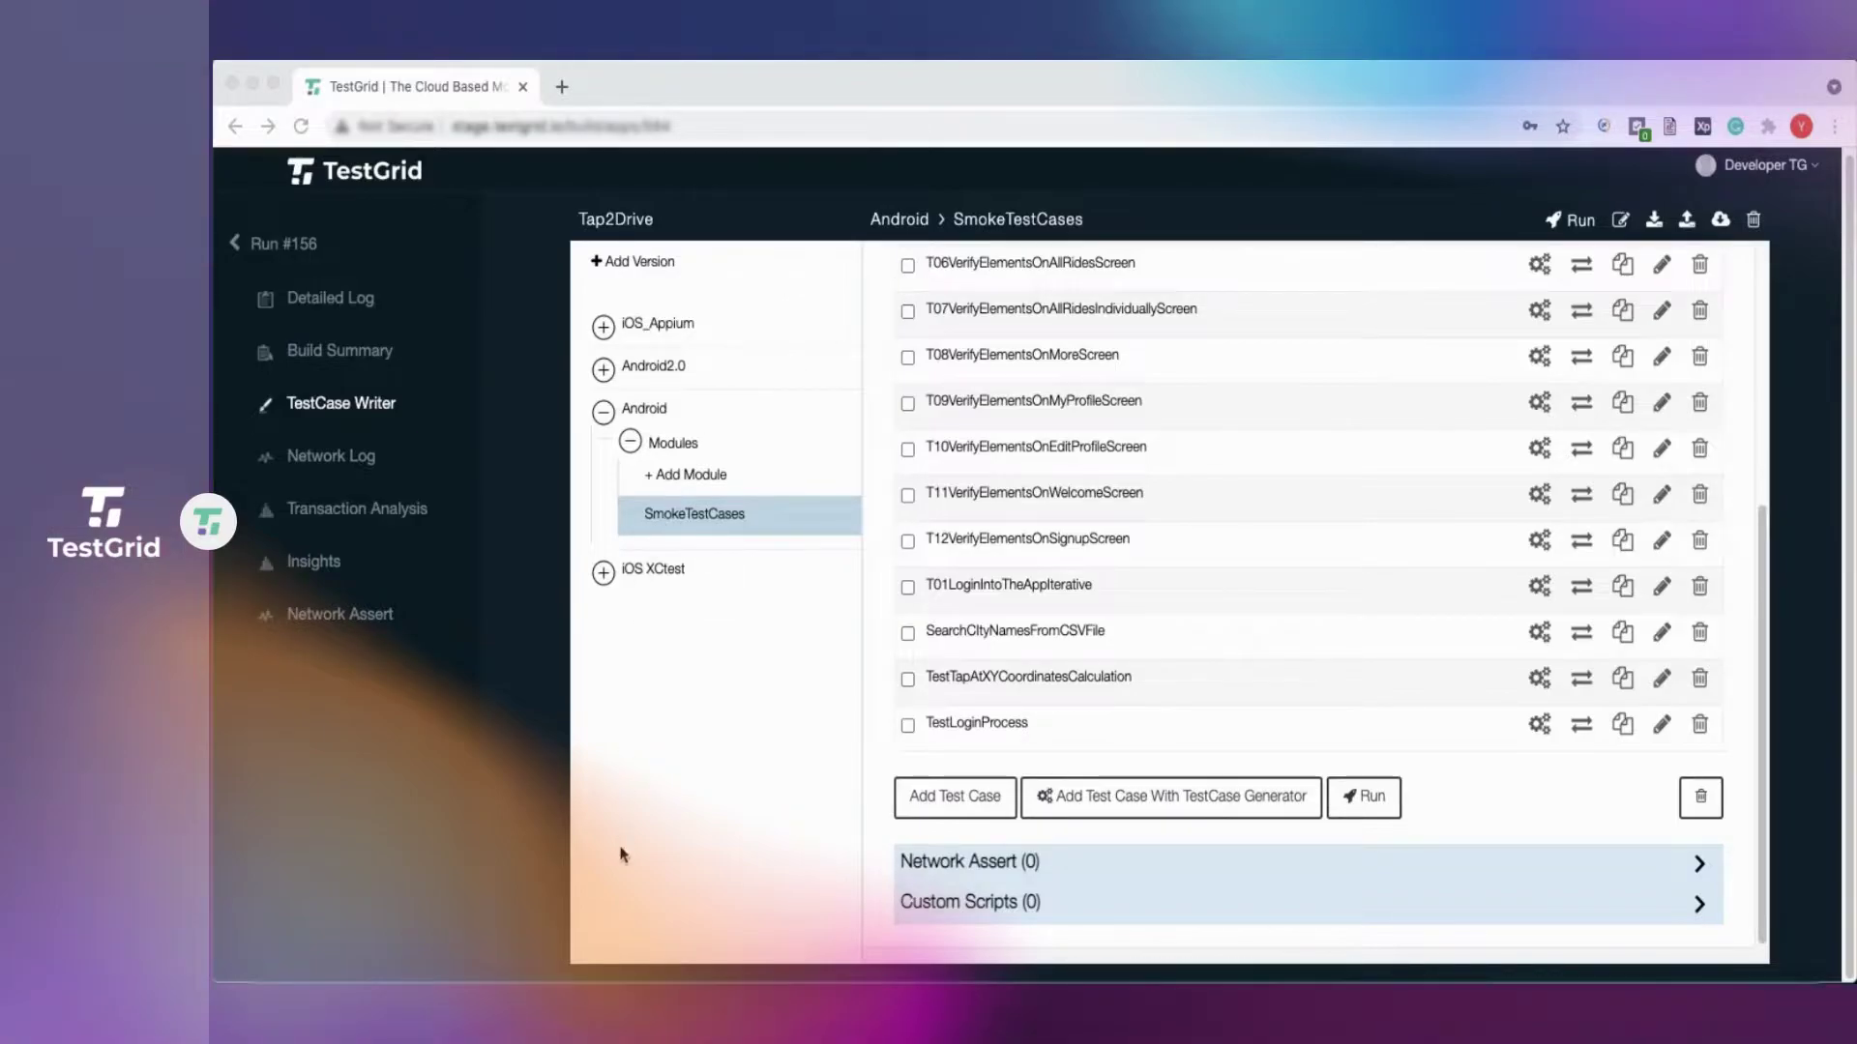
In a new TextEdit document, type a username,Password header, then credential rows for user1, User2 and User3.
{"action": "left_click", "coordinate": [551, 992]}
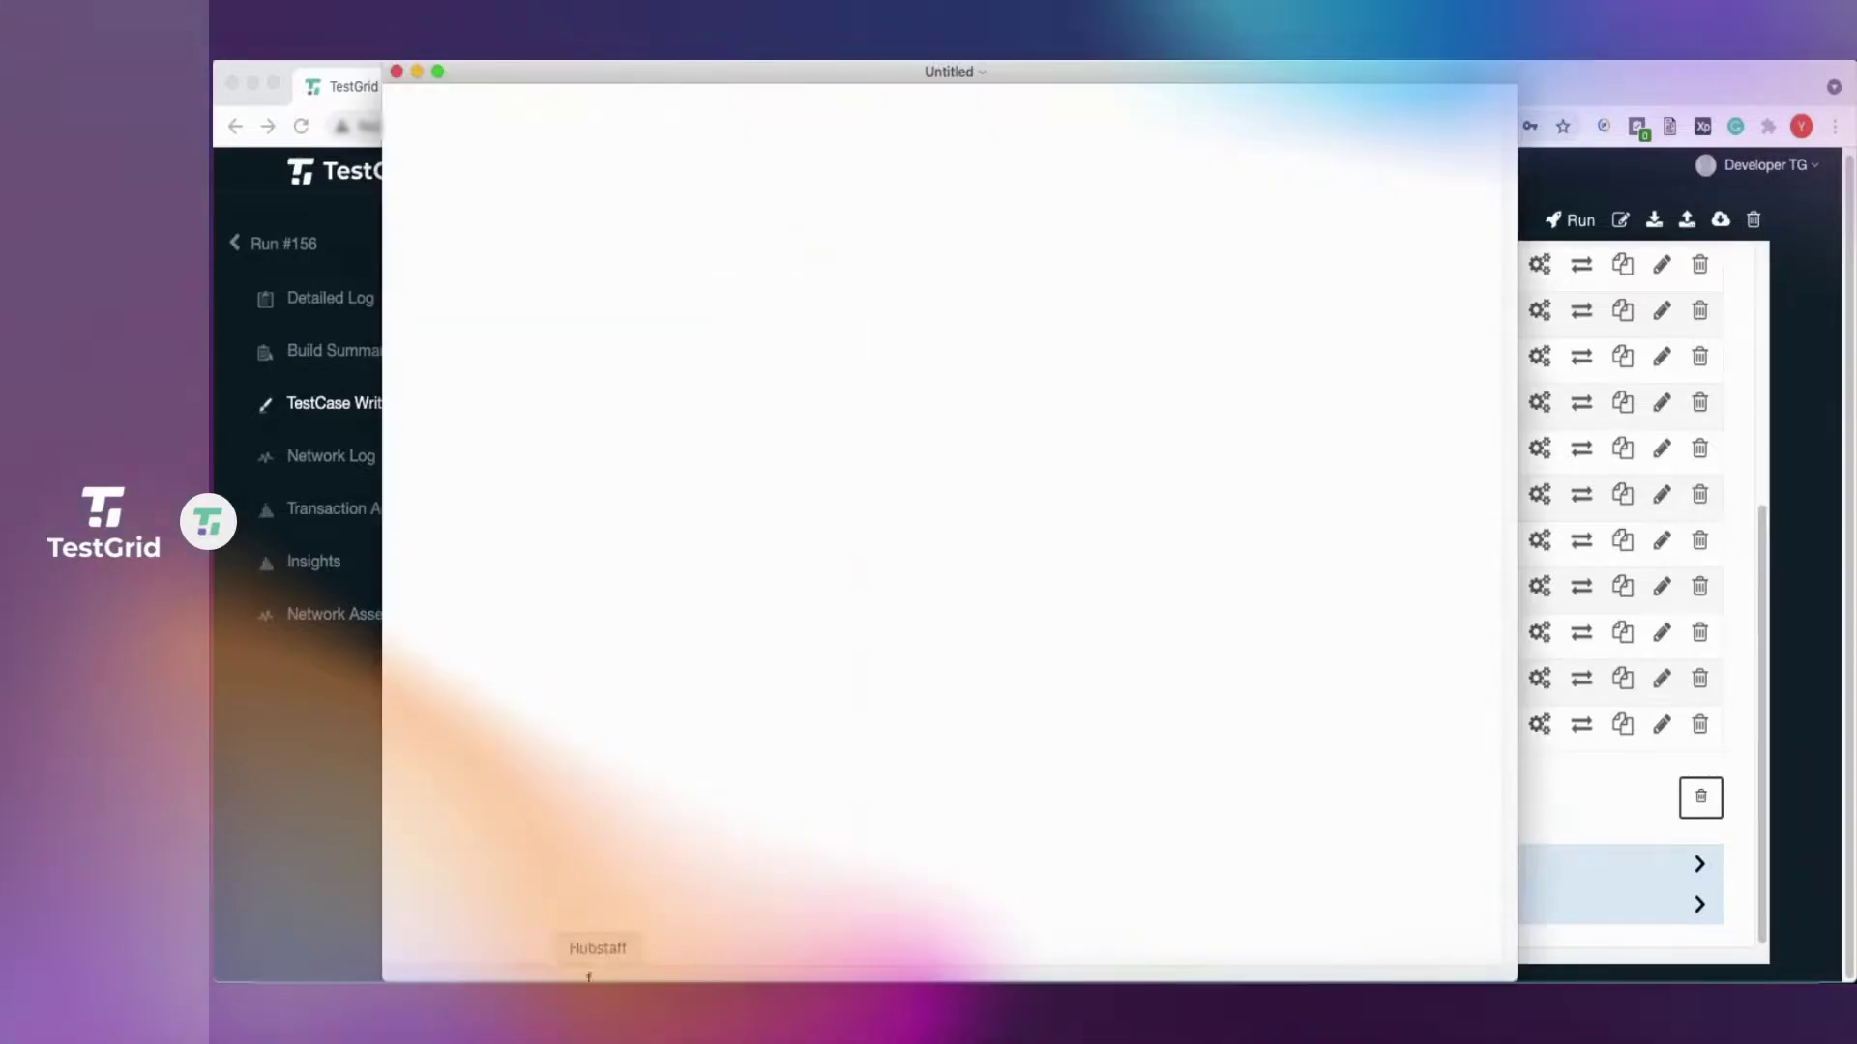
{"action": "left_click_drag", "start_coordinate": [752, 79], "coordinate": [770, 79]}
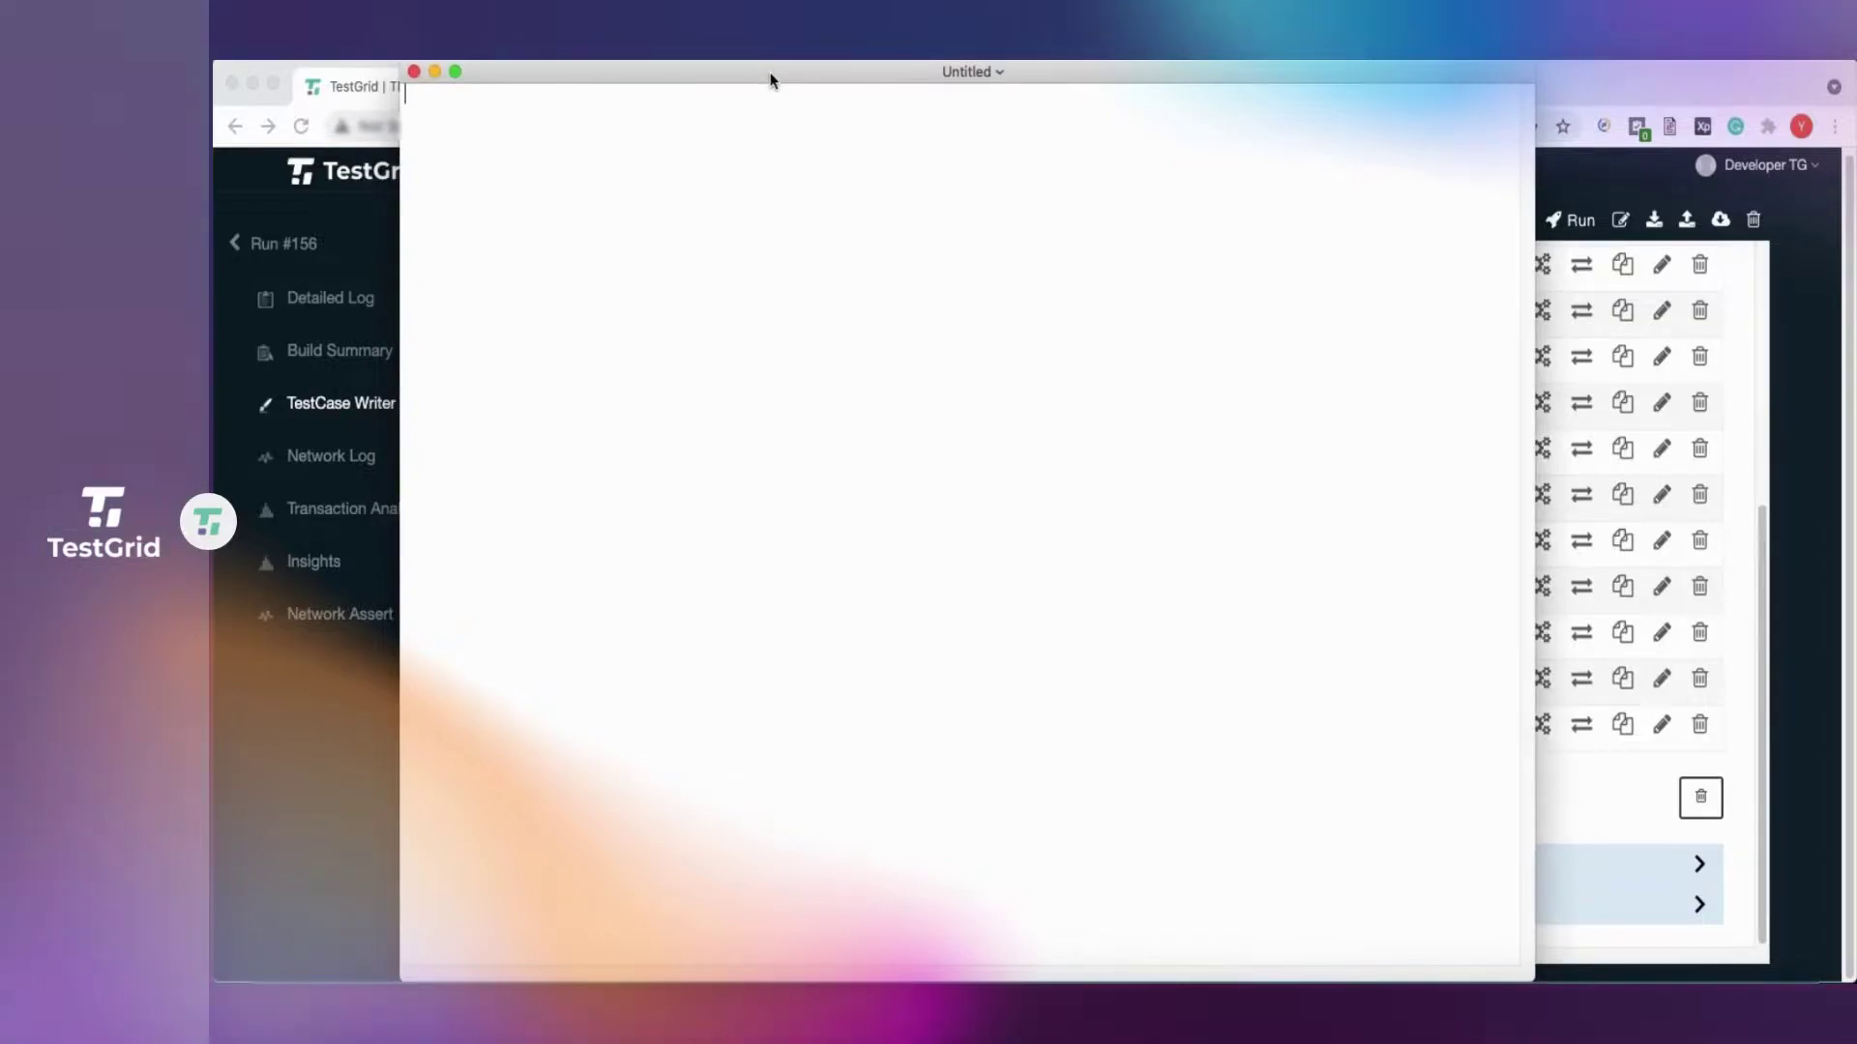
{"action": "type", "text": "usernam"}
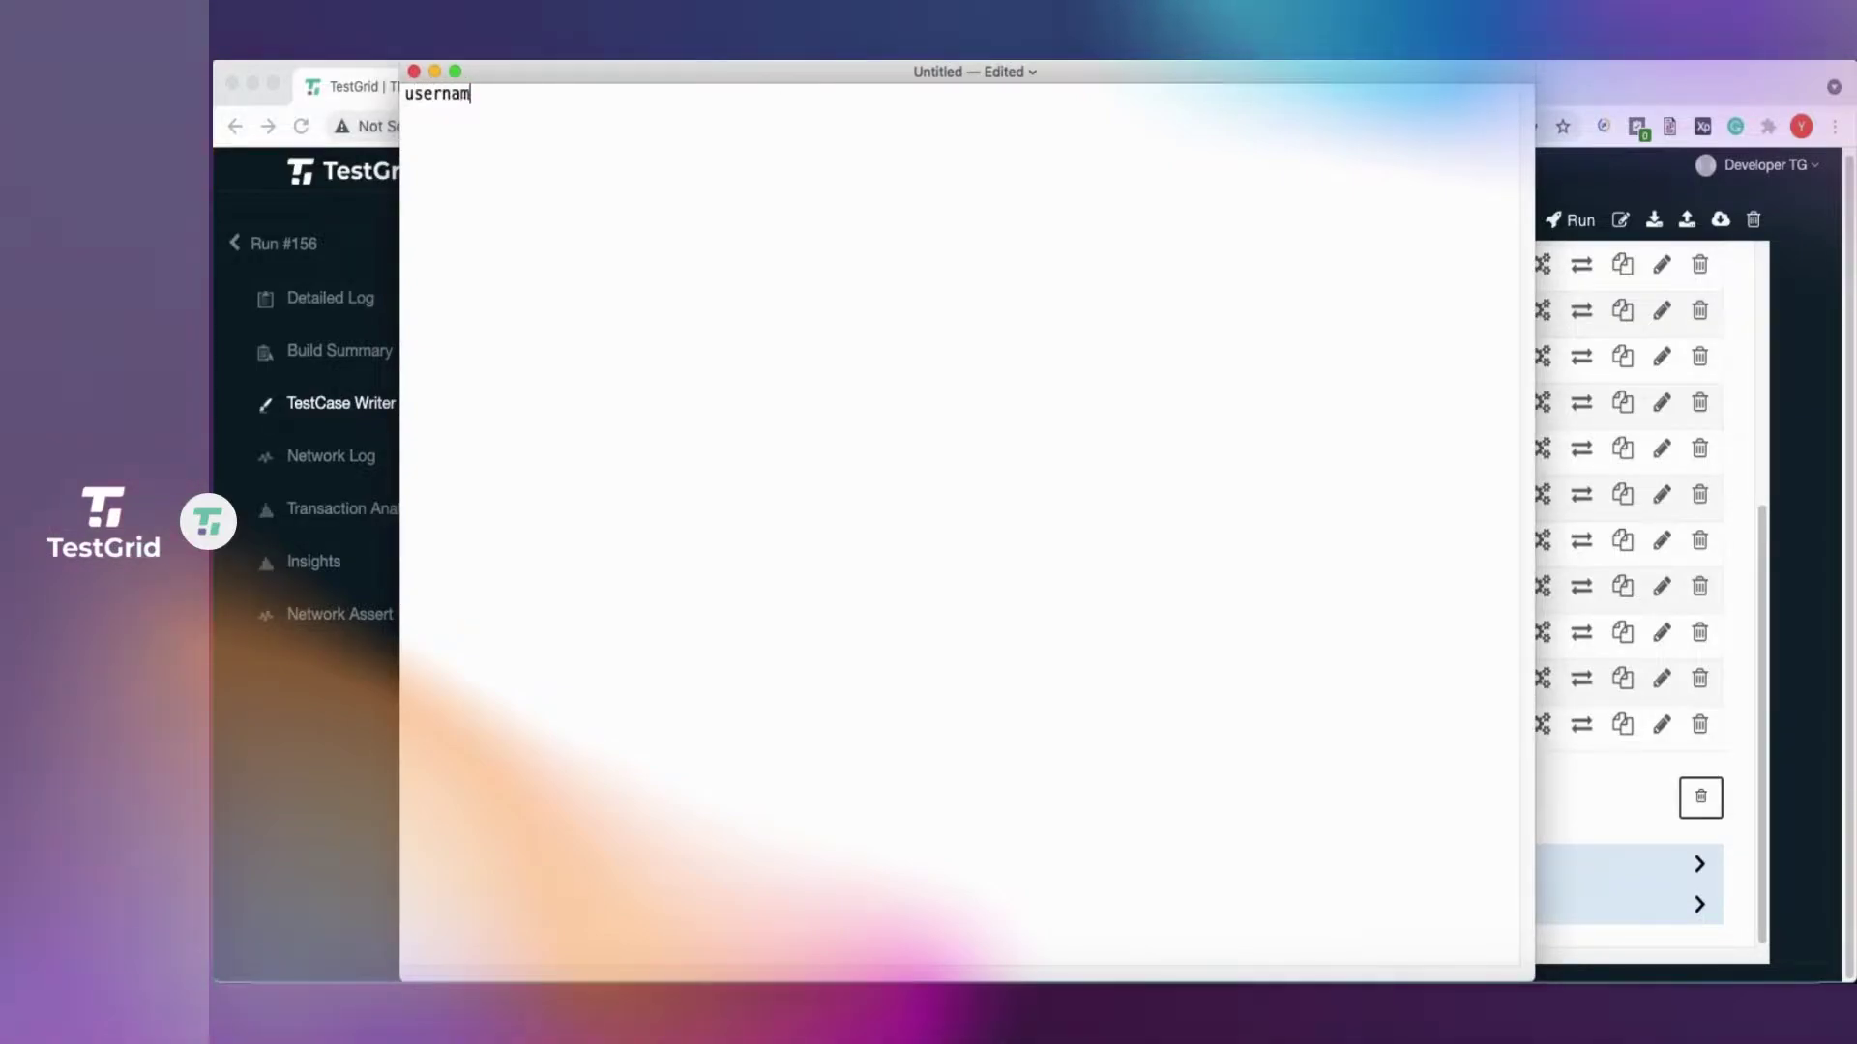
{"action": "type", "text": "e,Pa"}
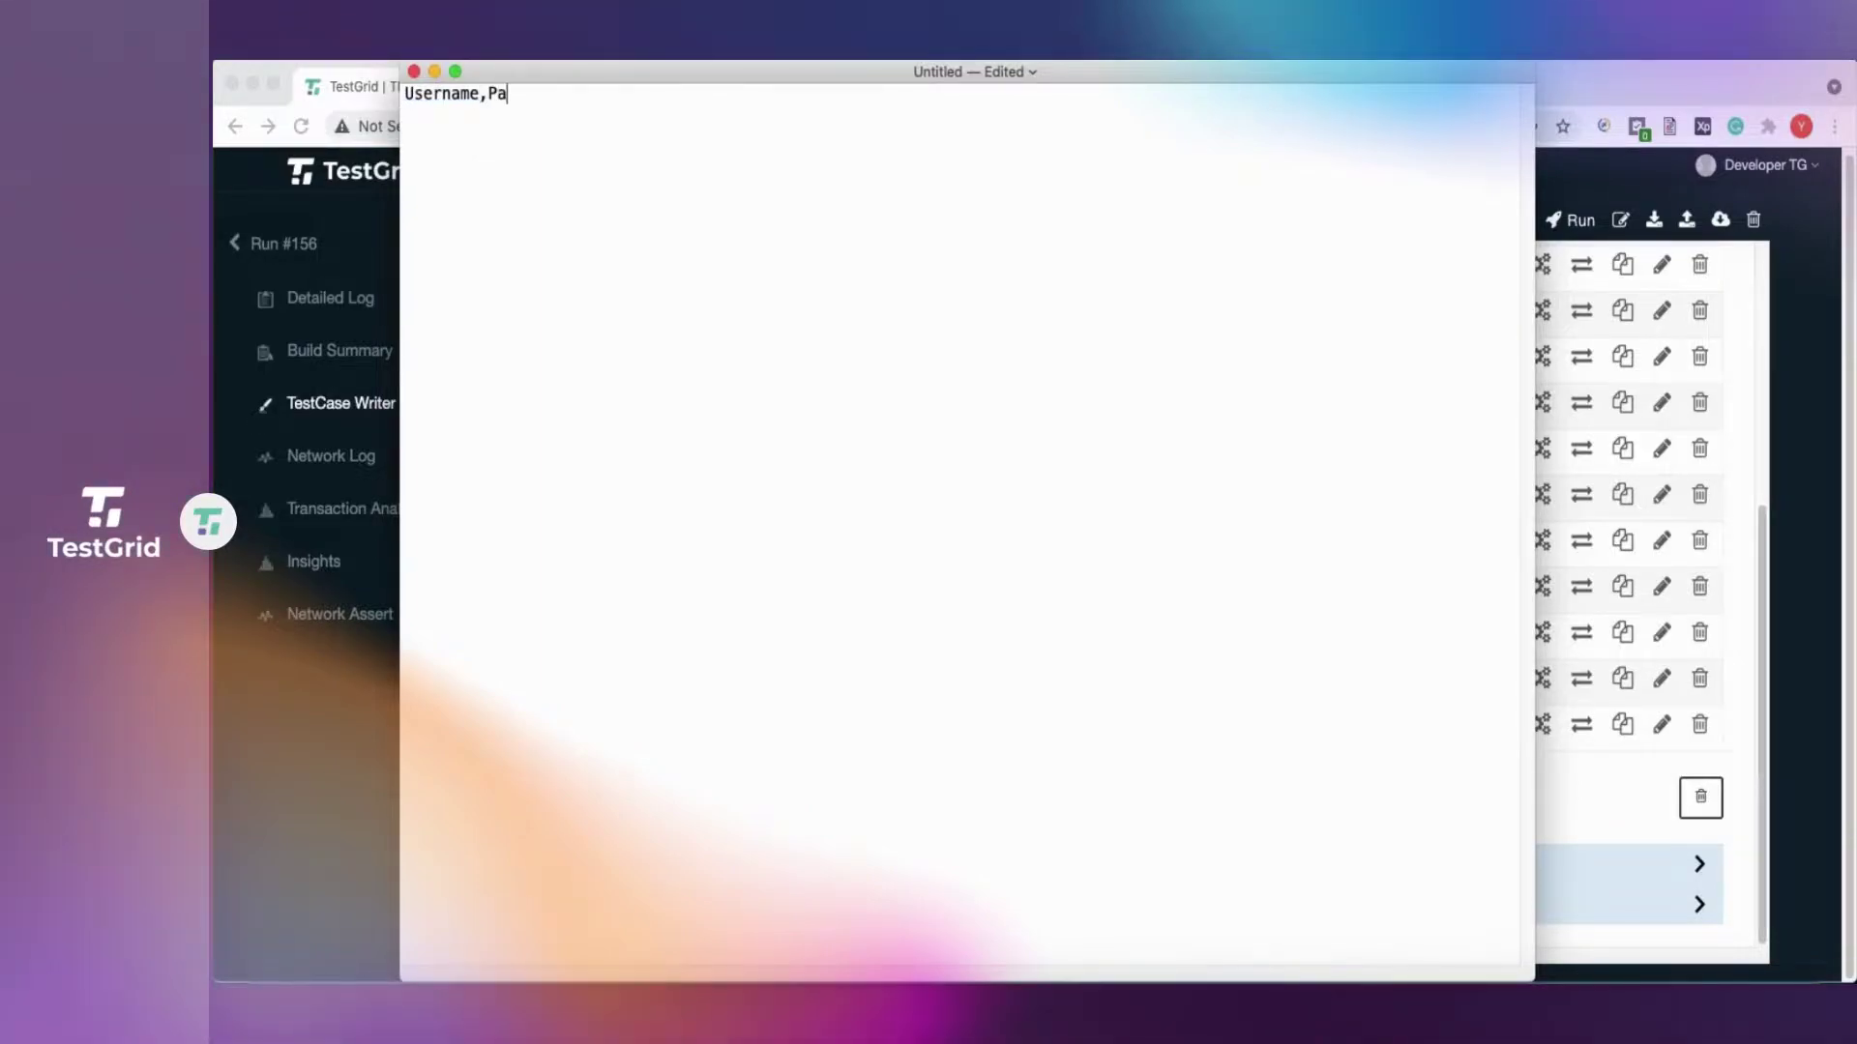
{"action": "type", "text": "ssword"}
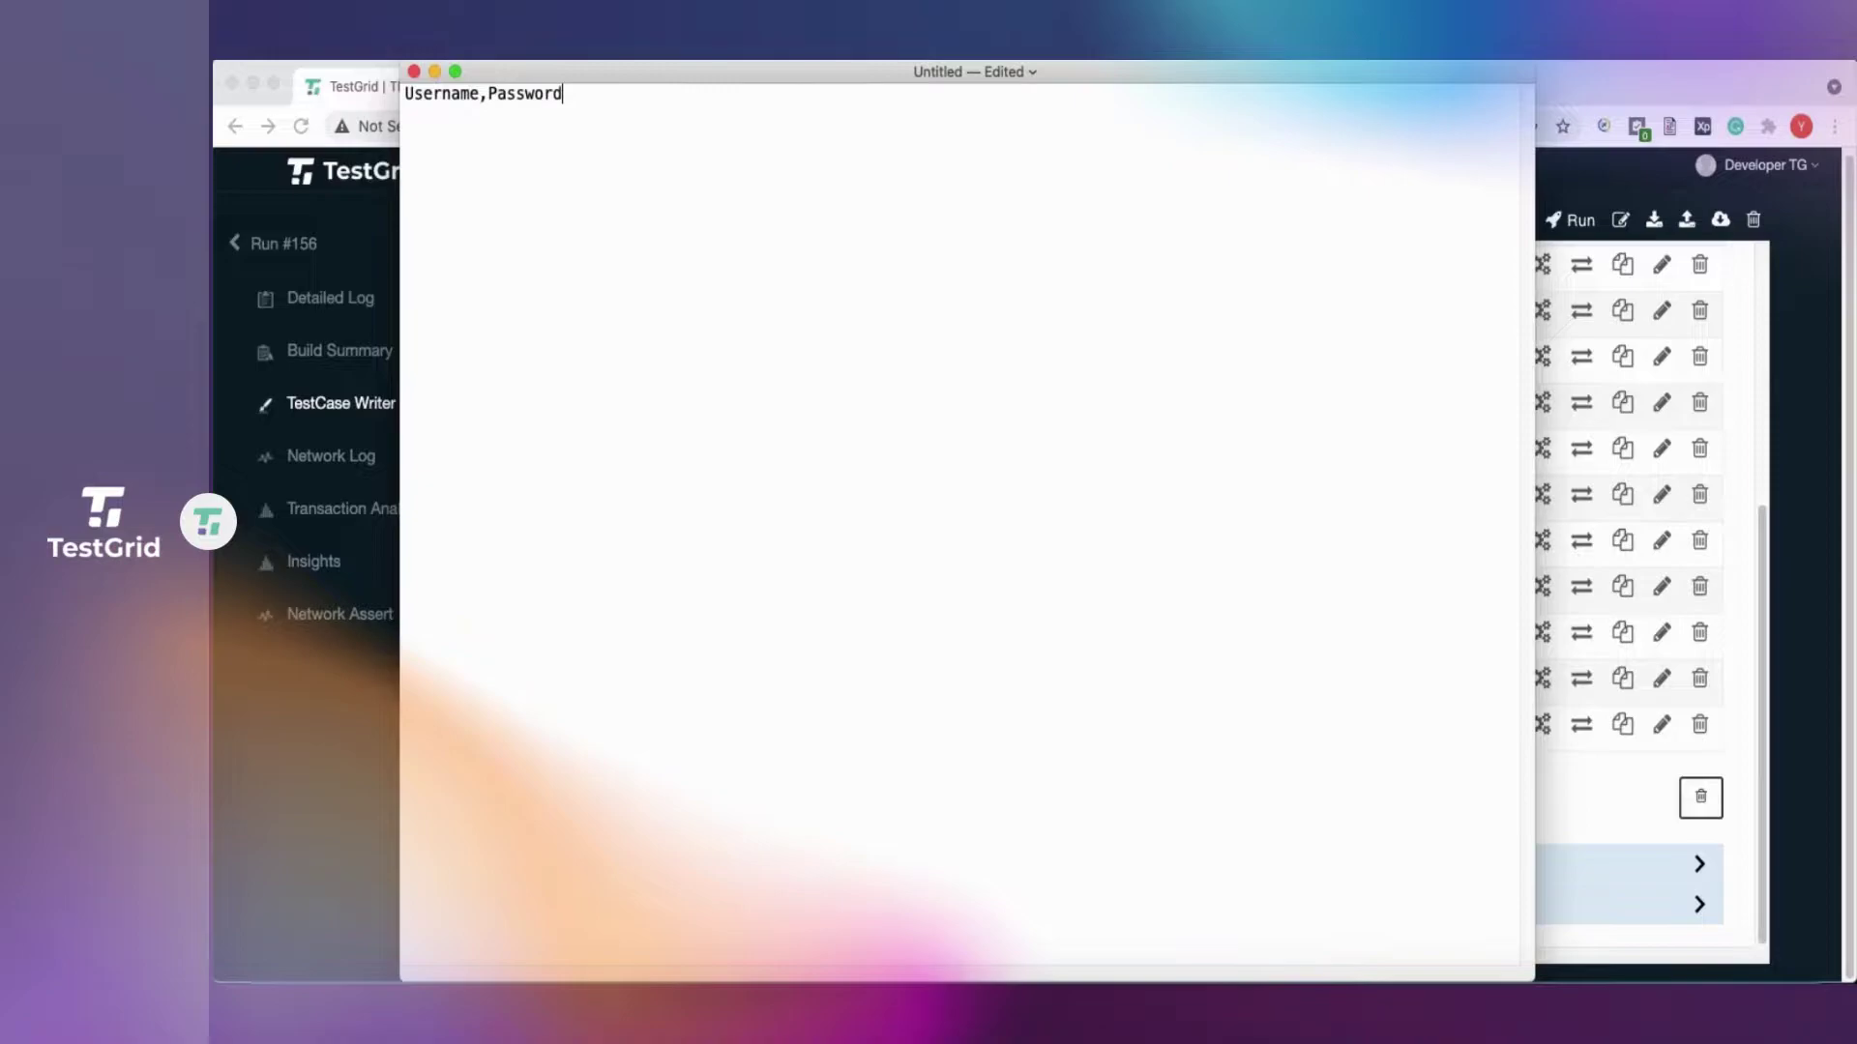
{"action": "key", "text": "Return"}
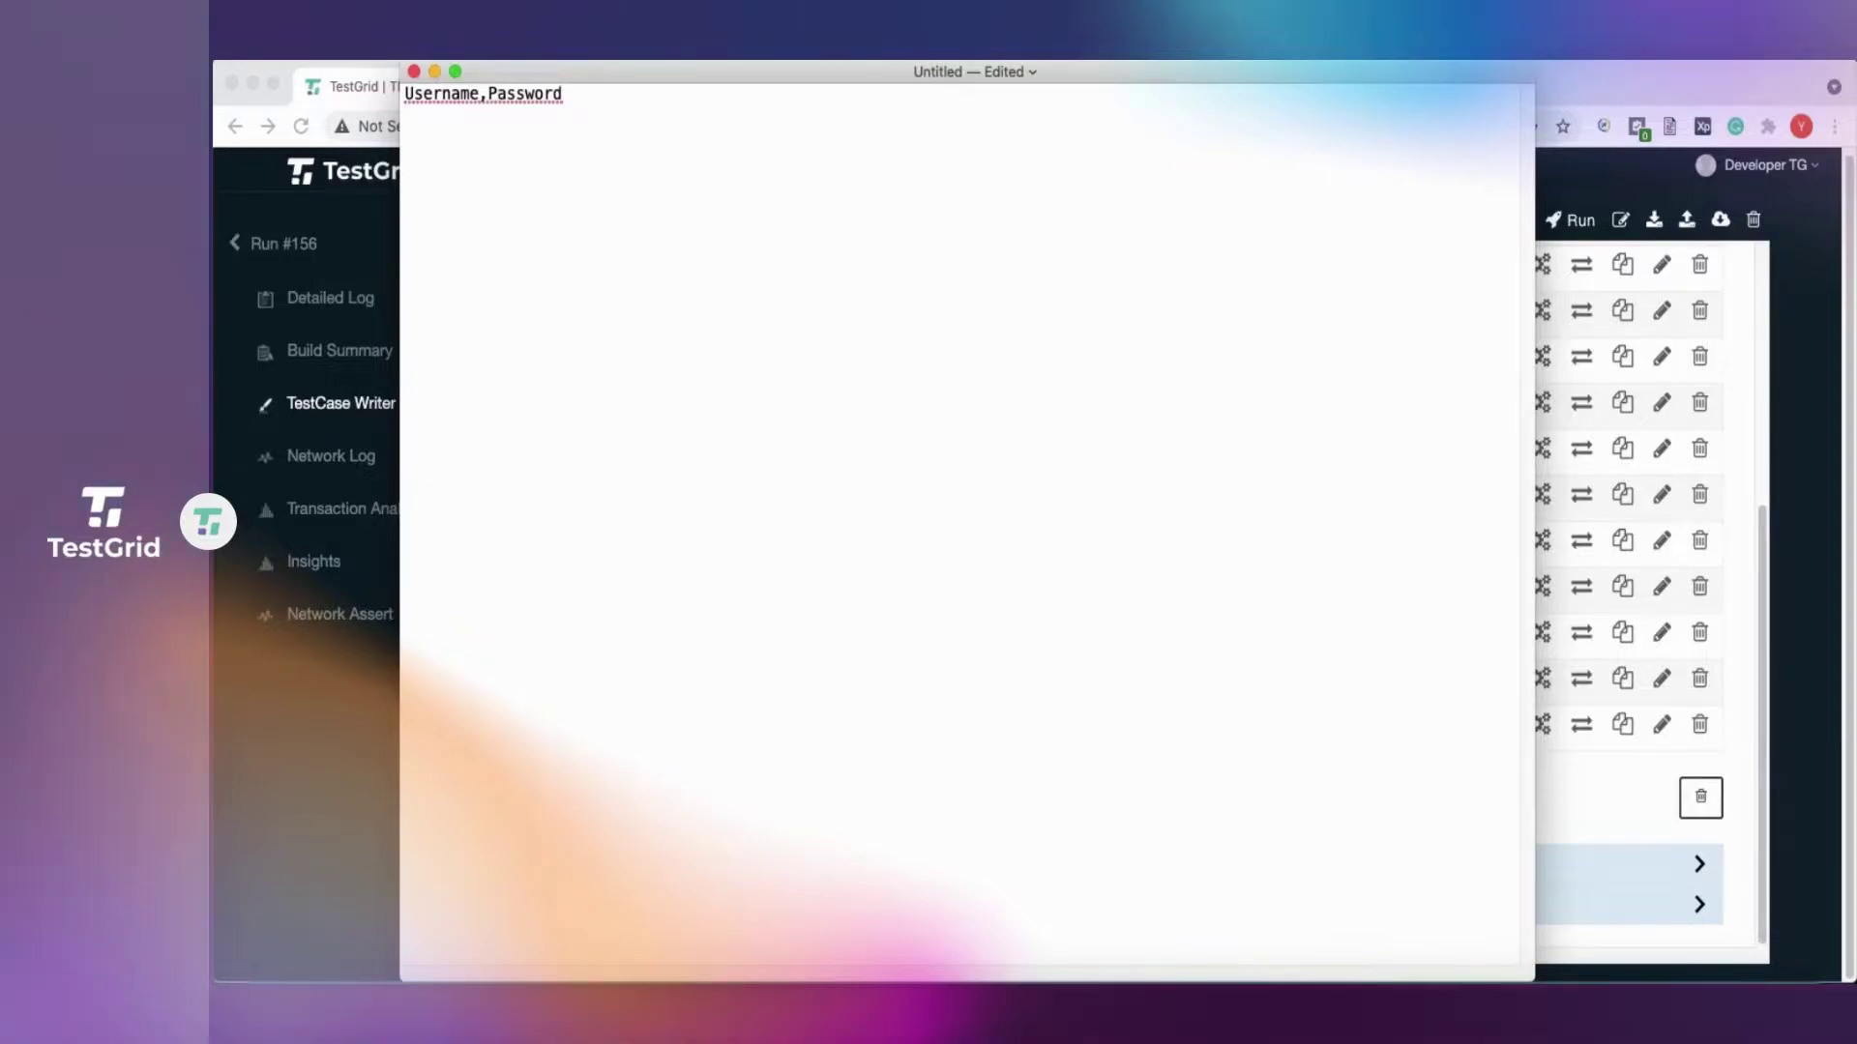
{"action": "type", "text": "user"}
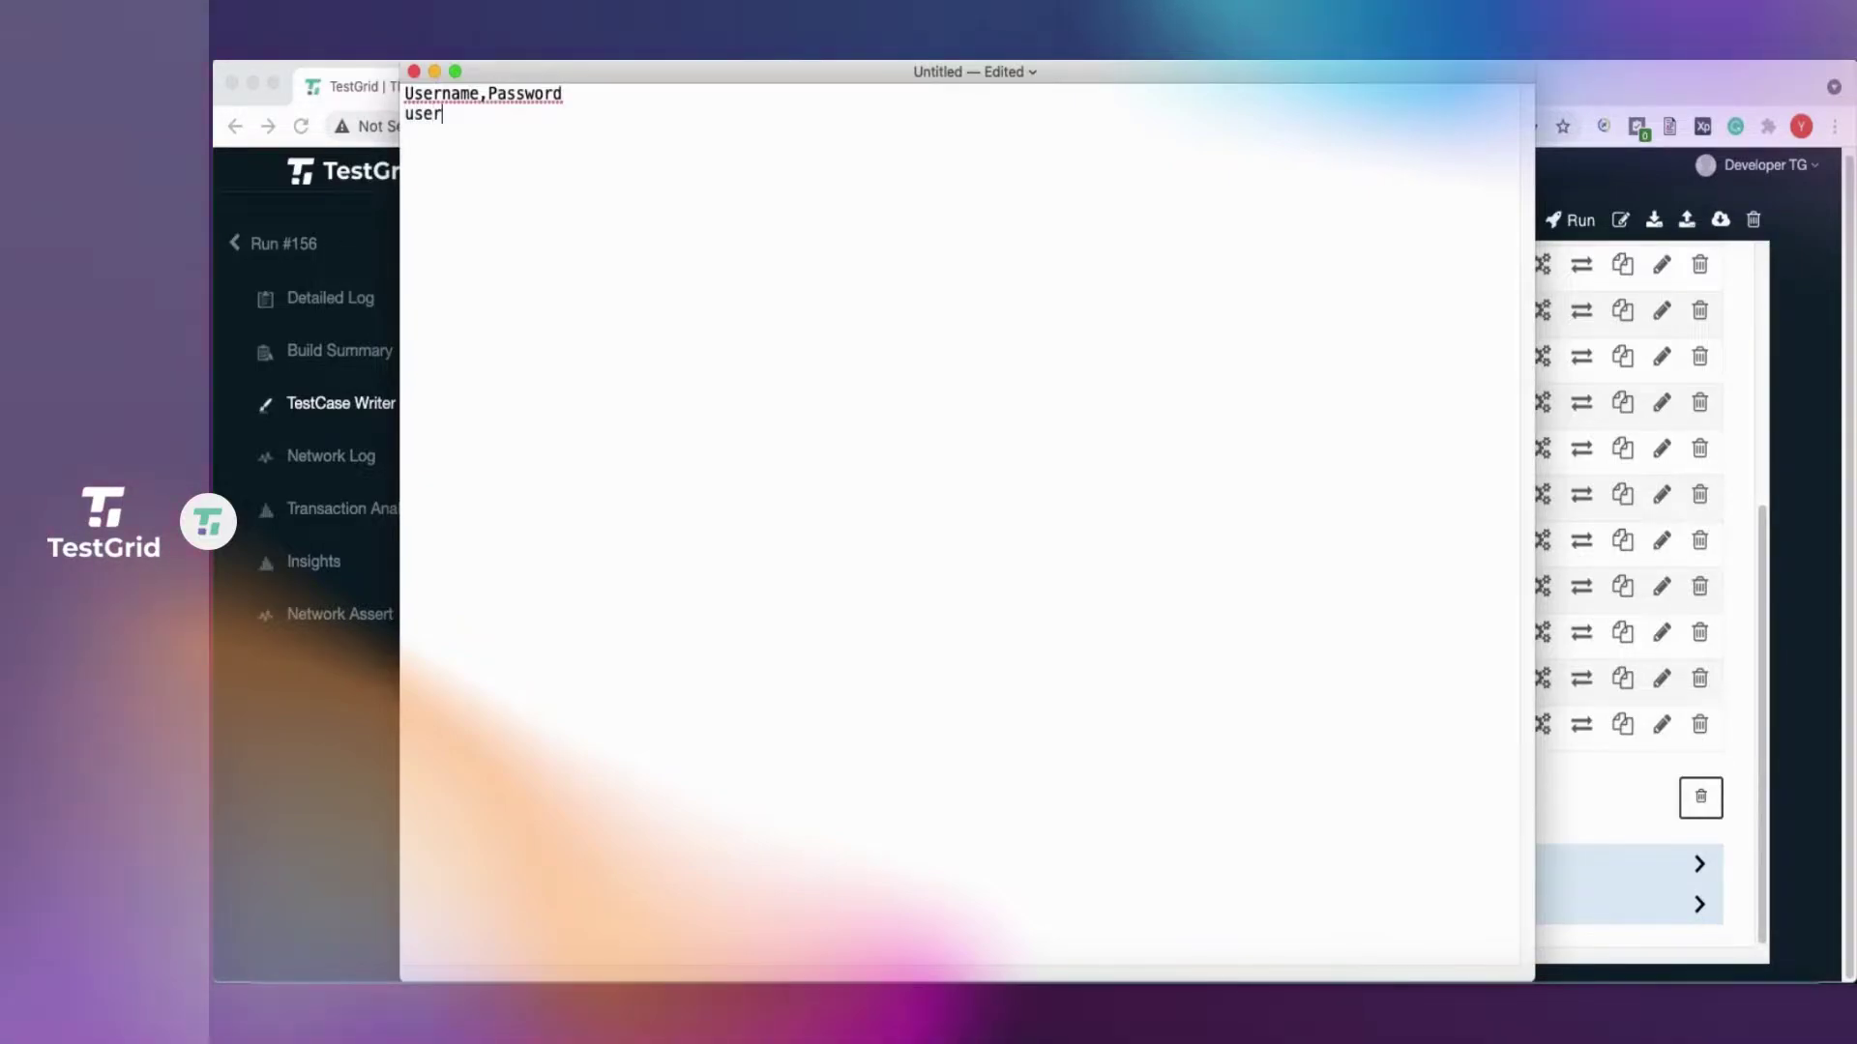
{"action": "type", "text": "1"}
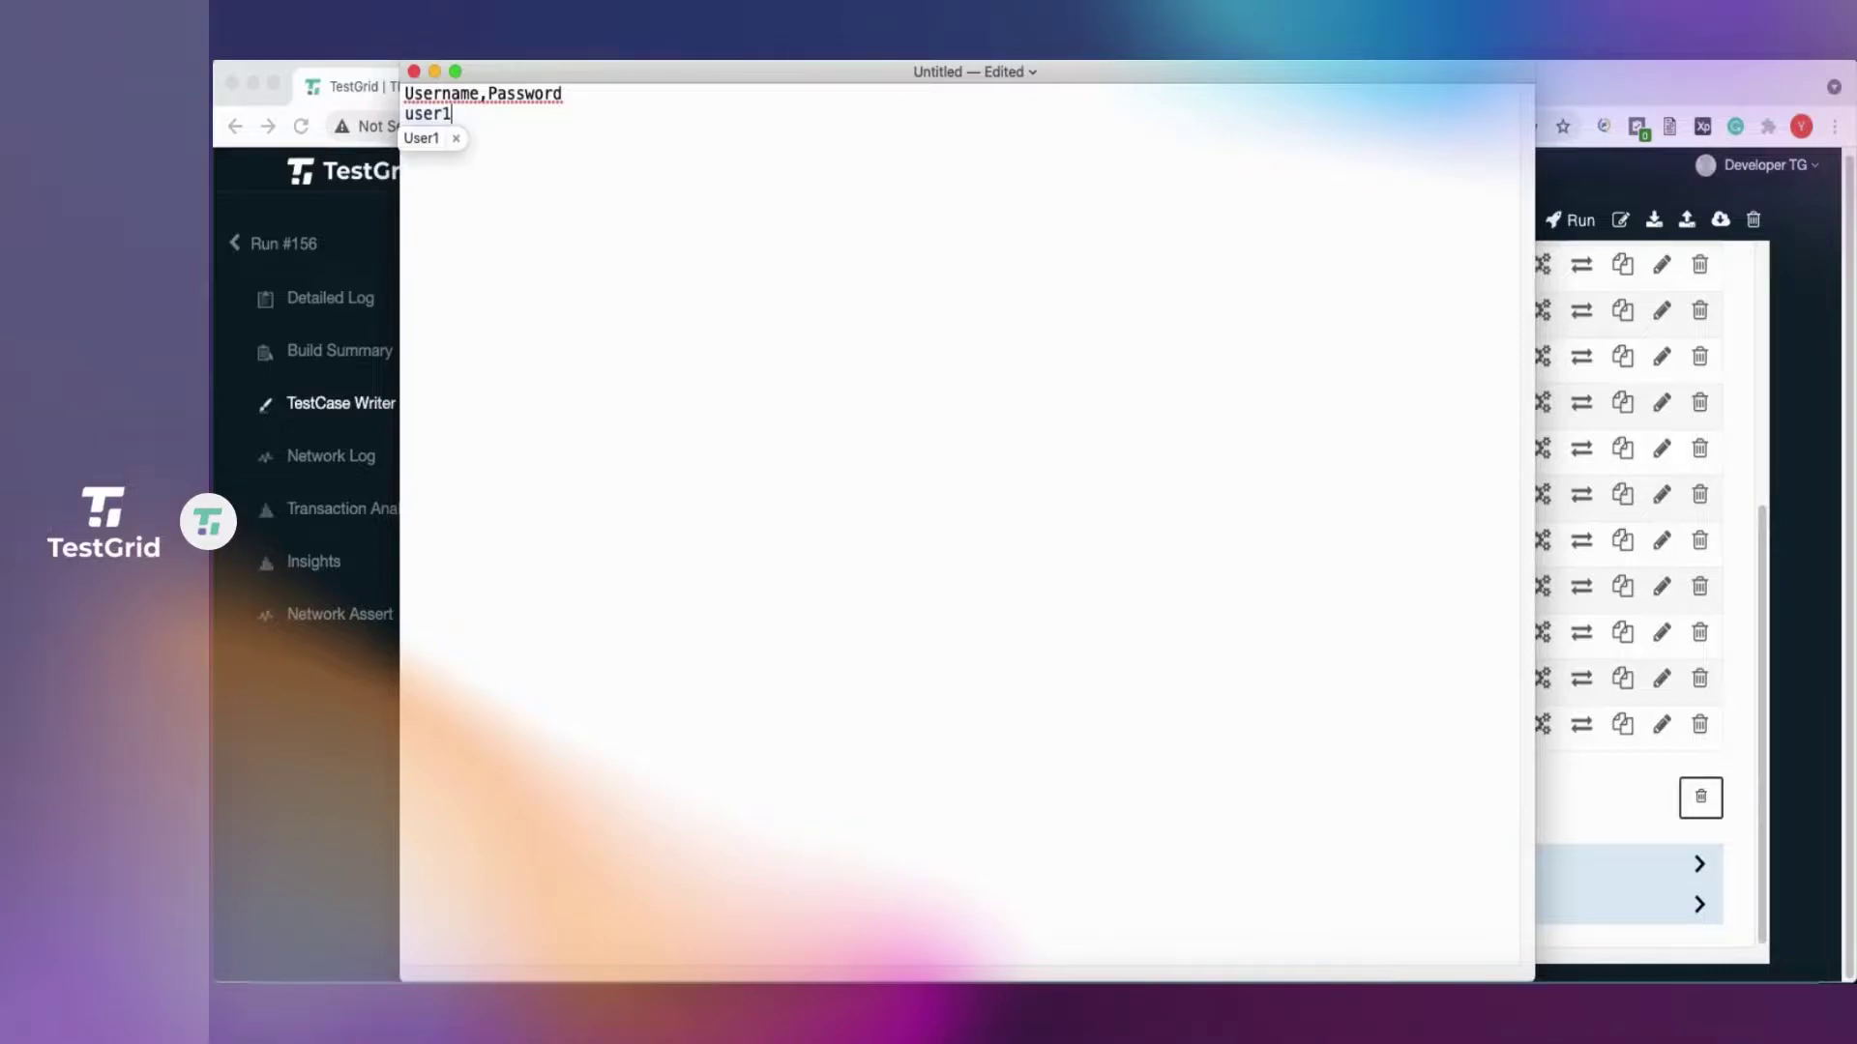
{"action": "type", "text": ","}
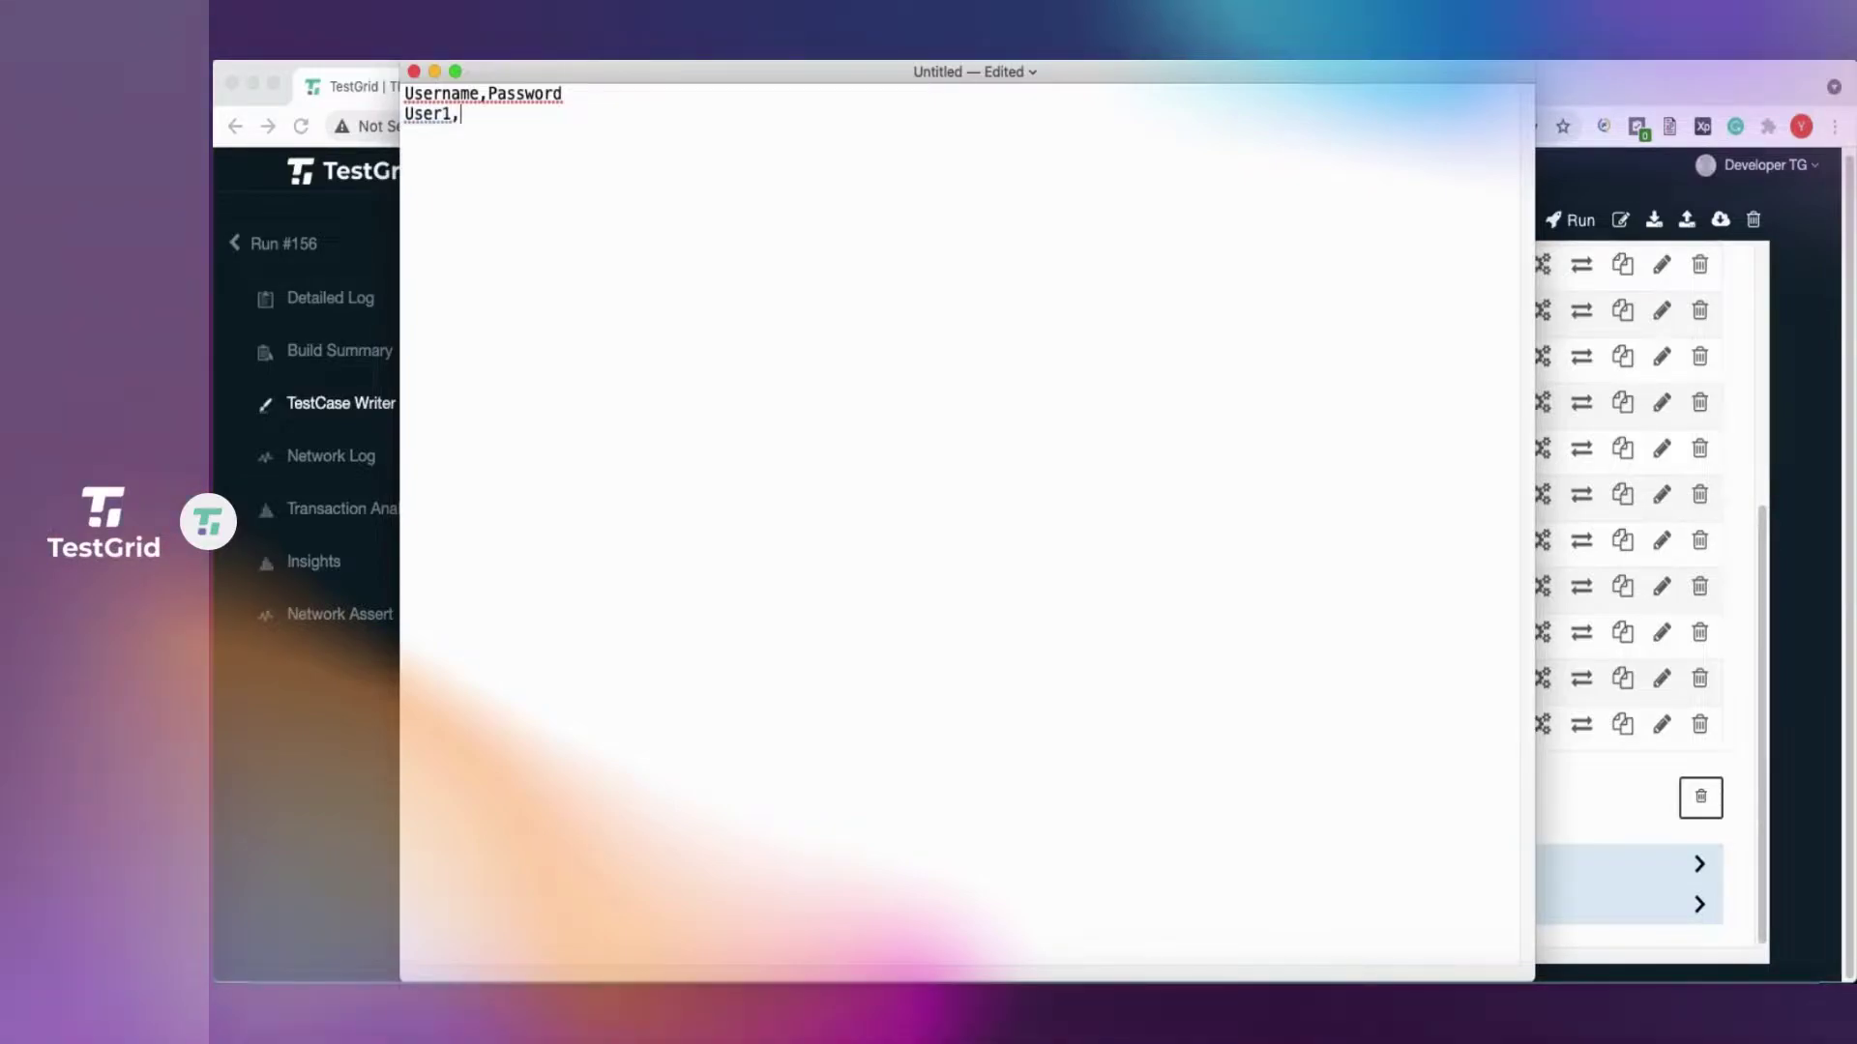
{"action": "type", "text": "pas"}
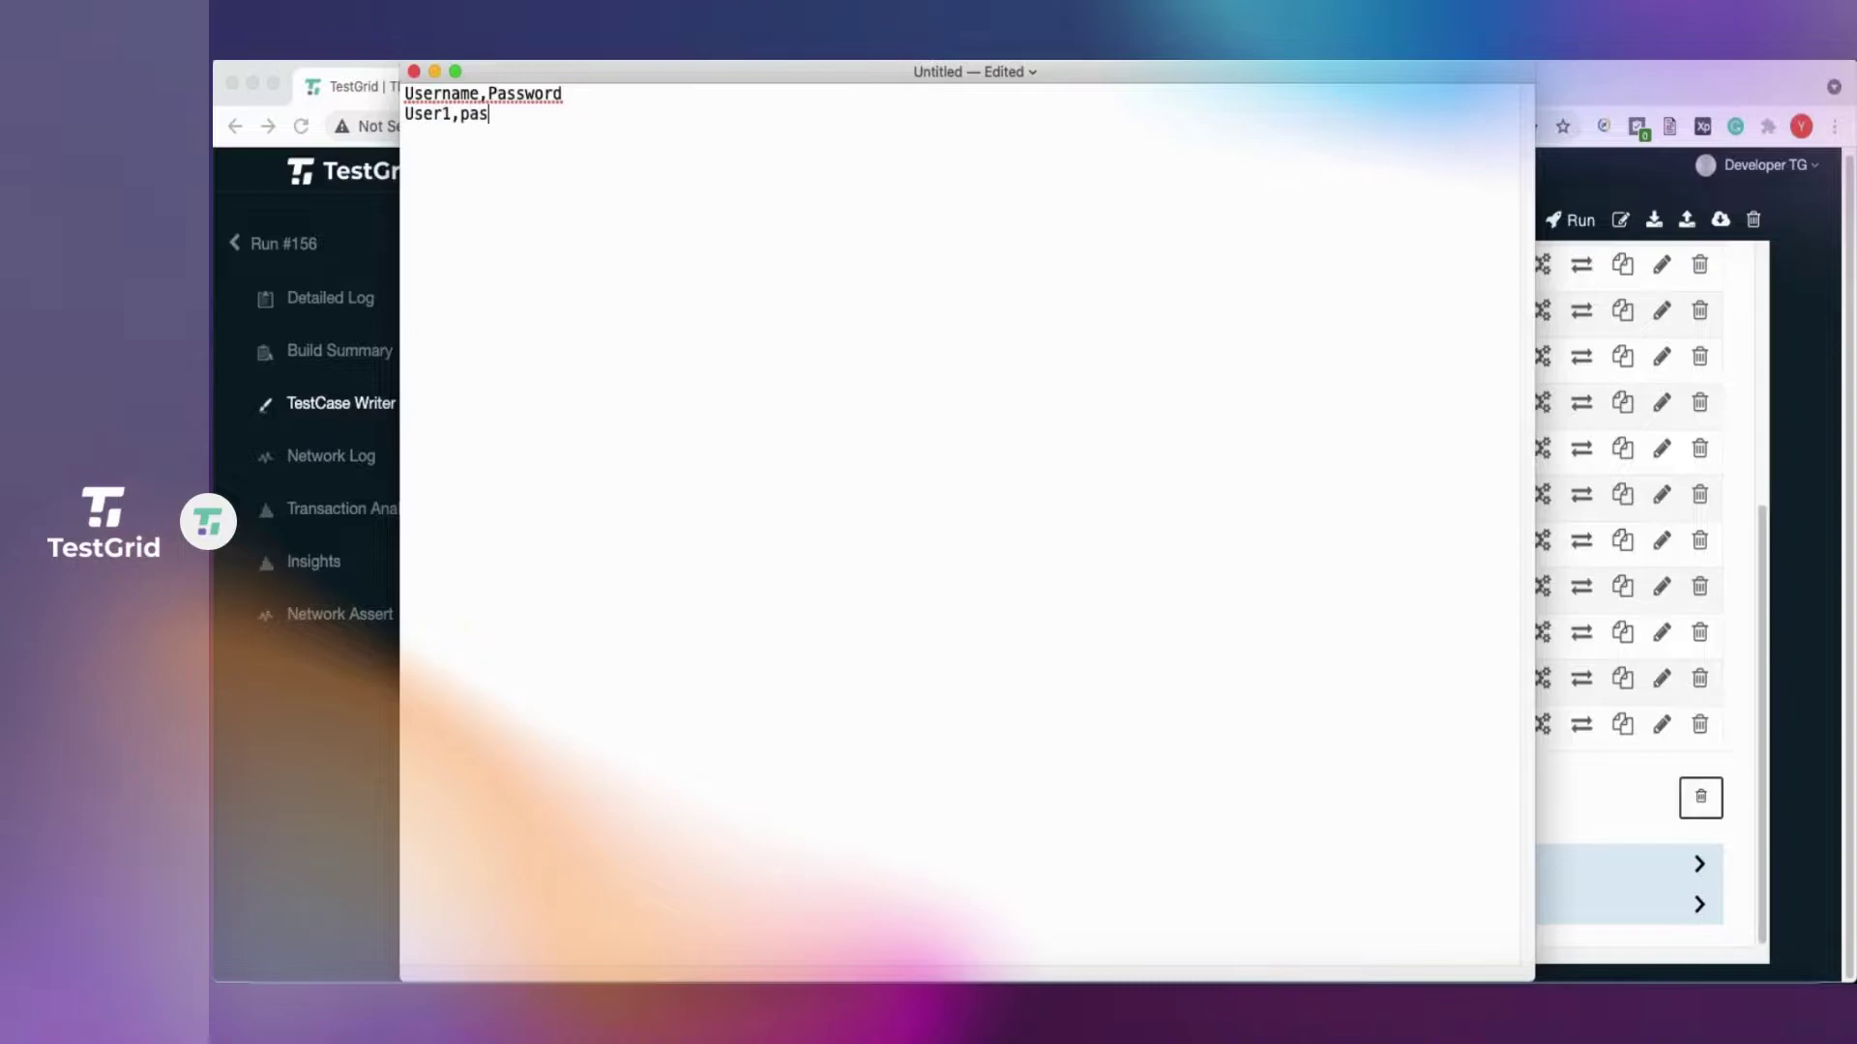
{"action": "type", "text": "s1"}
{"action": "key", "text": "Return"}
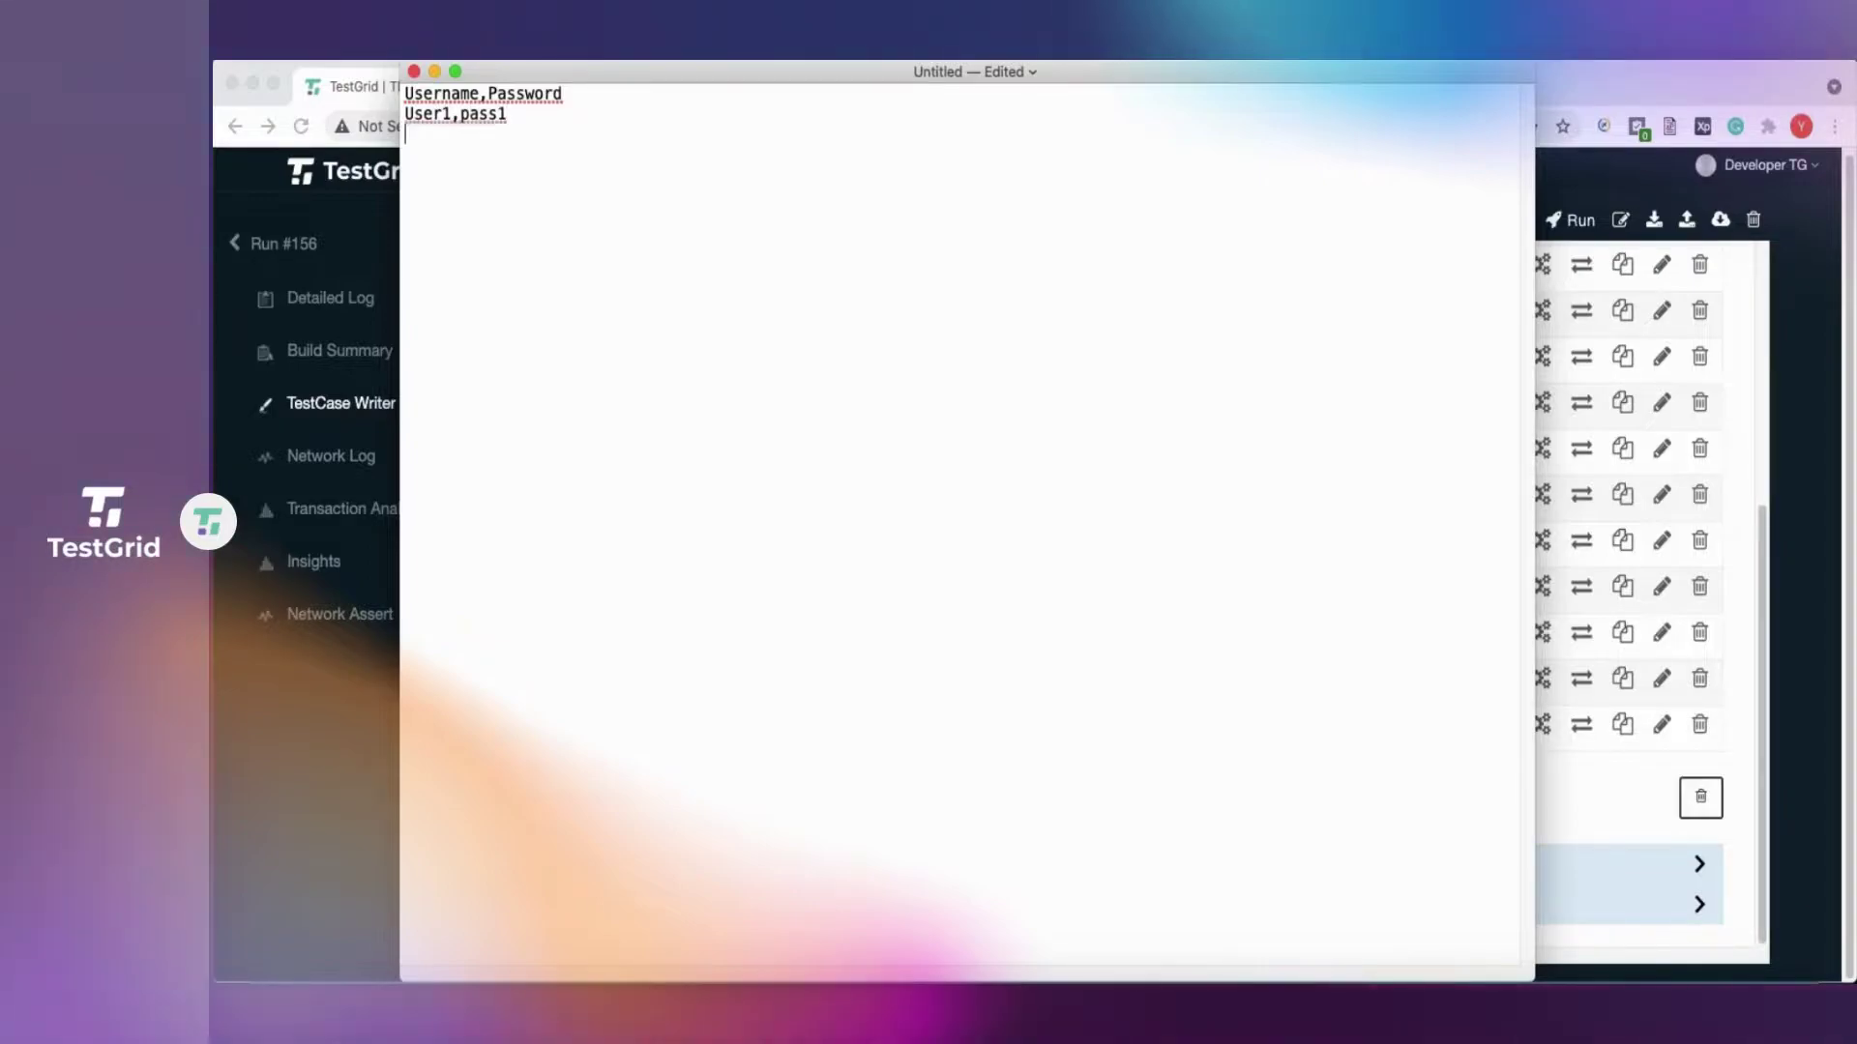
{"action": "type", "text": "User"}
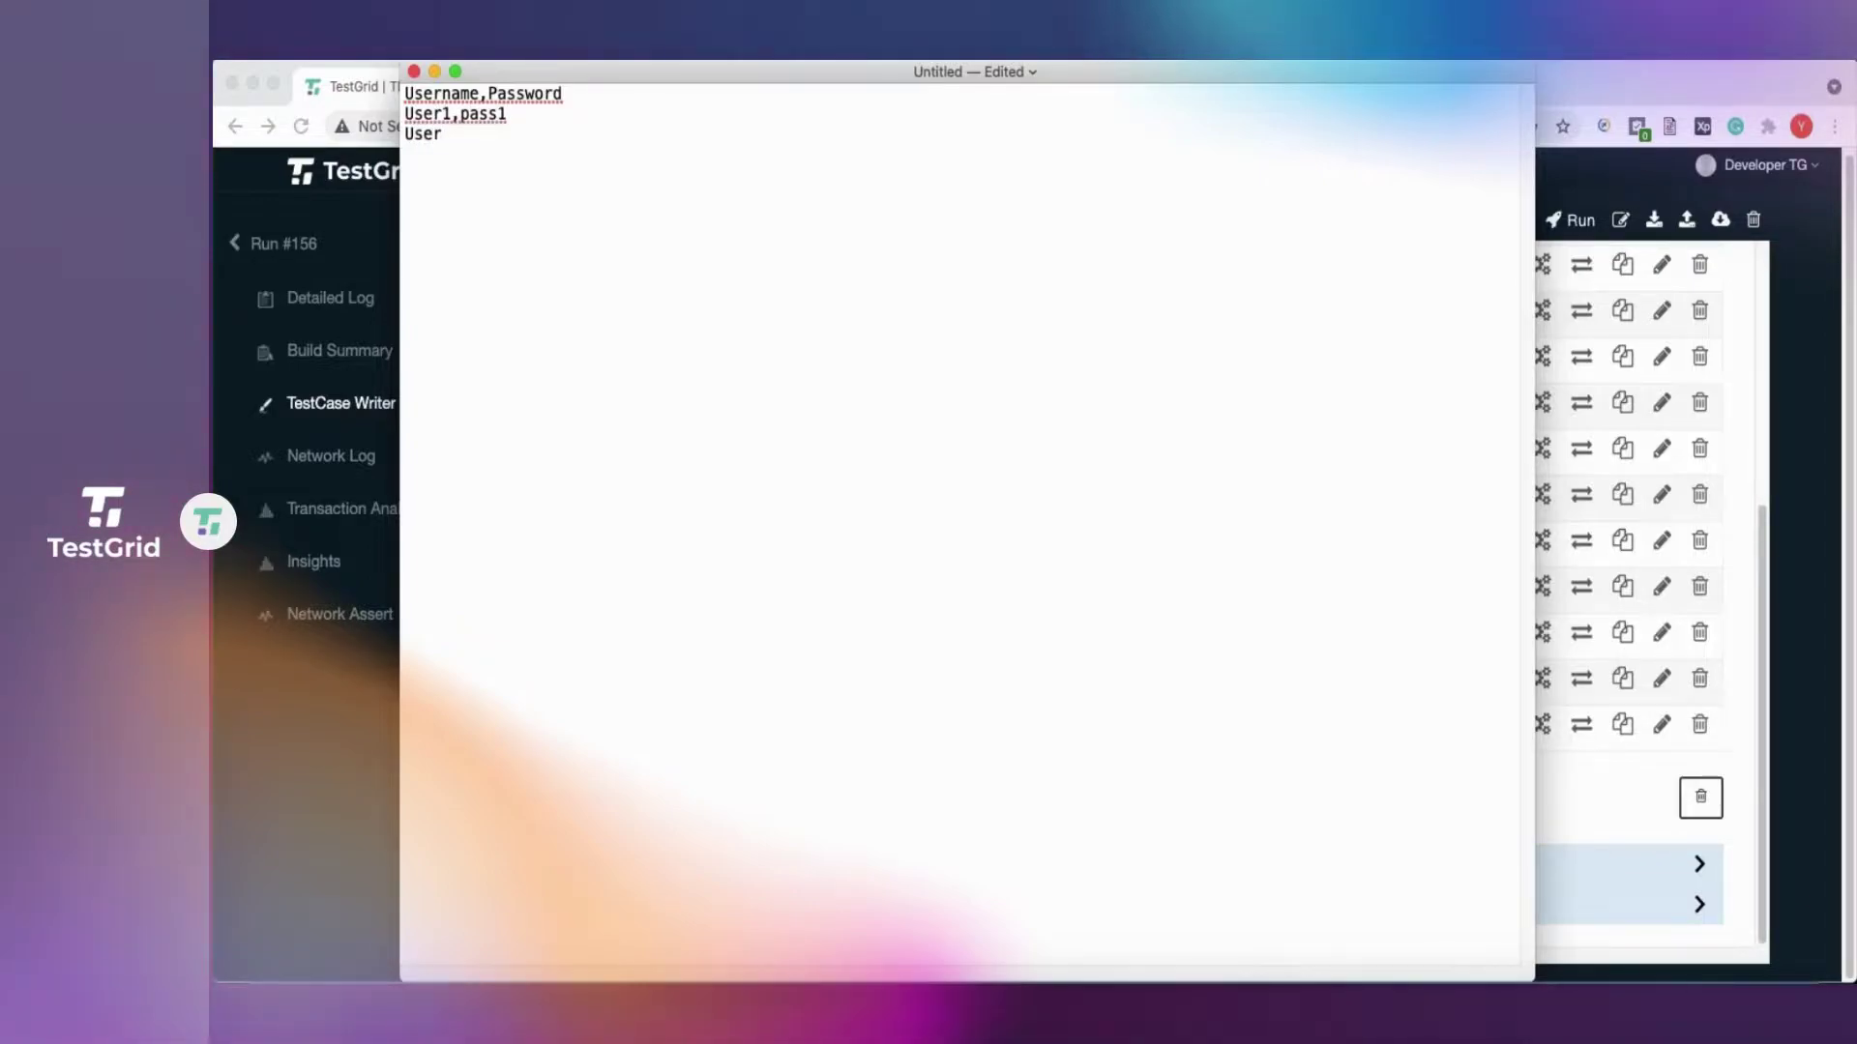
{"action": "type", "text": "2,pass2"}
{"action": "key", "text": "Return"}
{"action": "type", "text": "User3,pass3"}
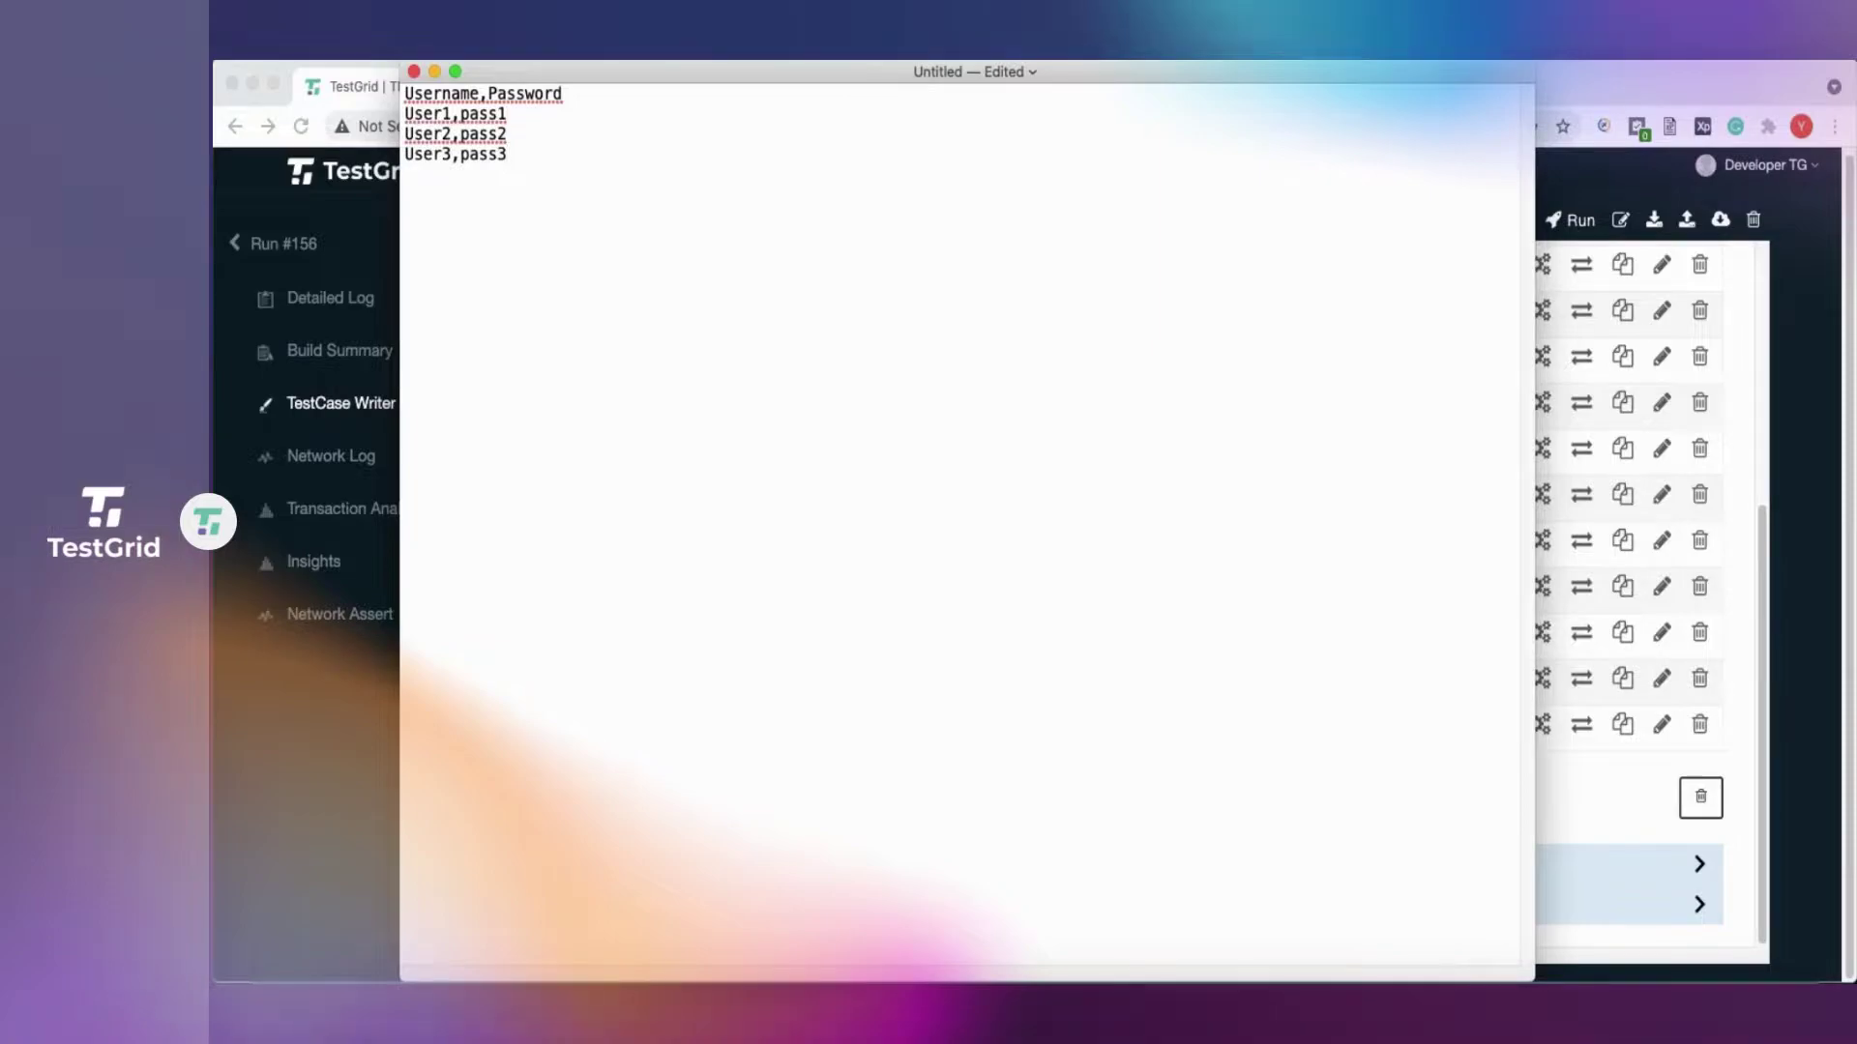
{"action": "key", "text": "super+s"}
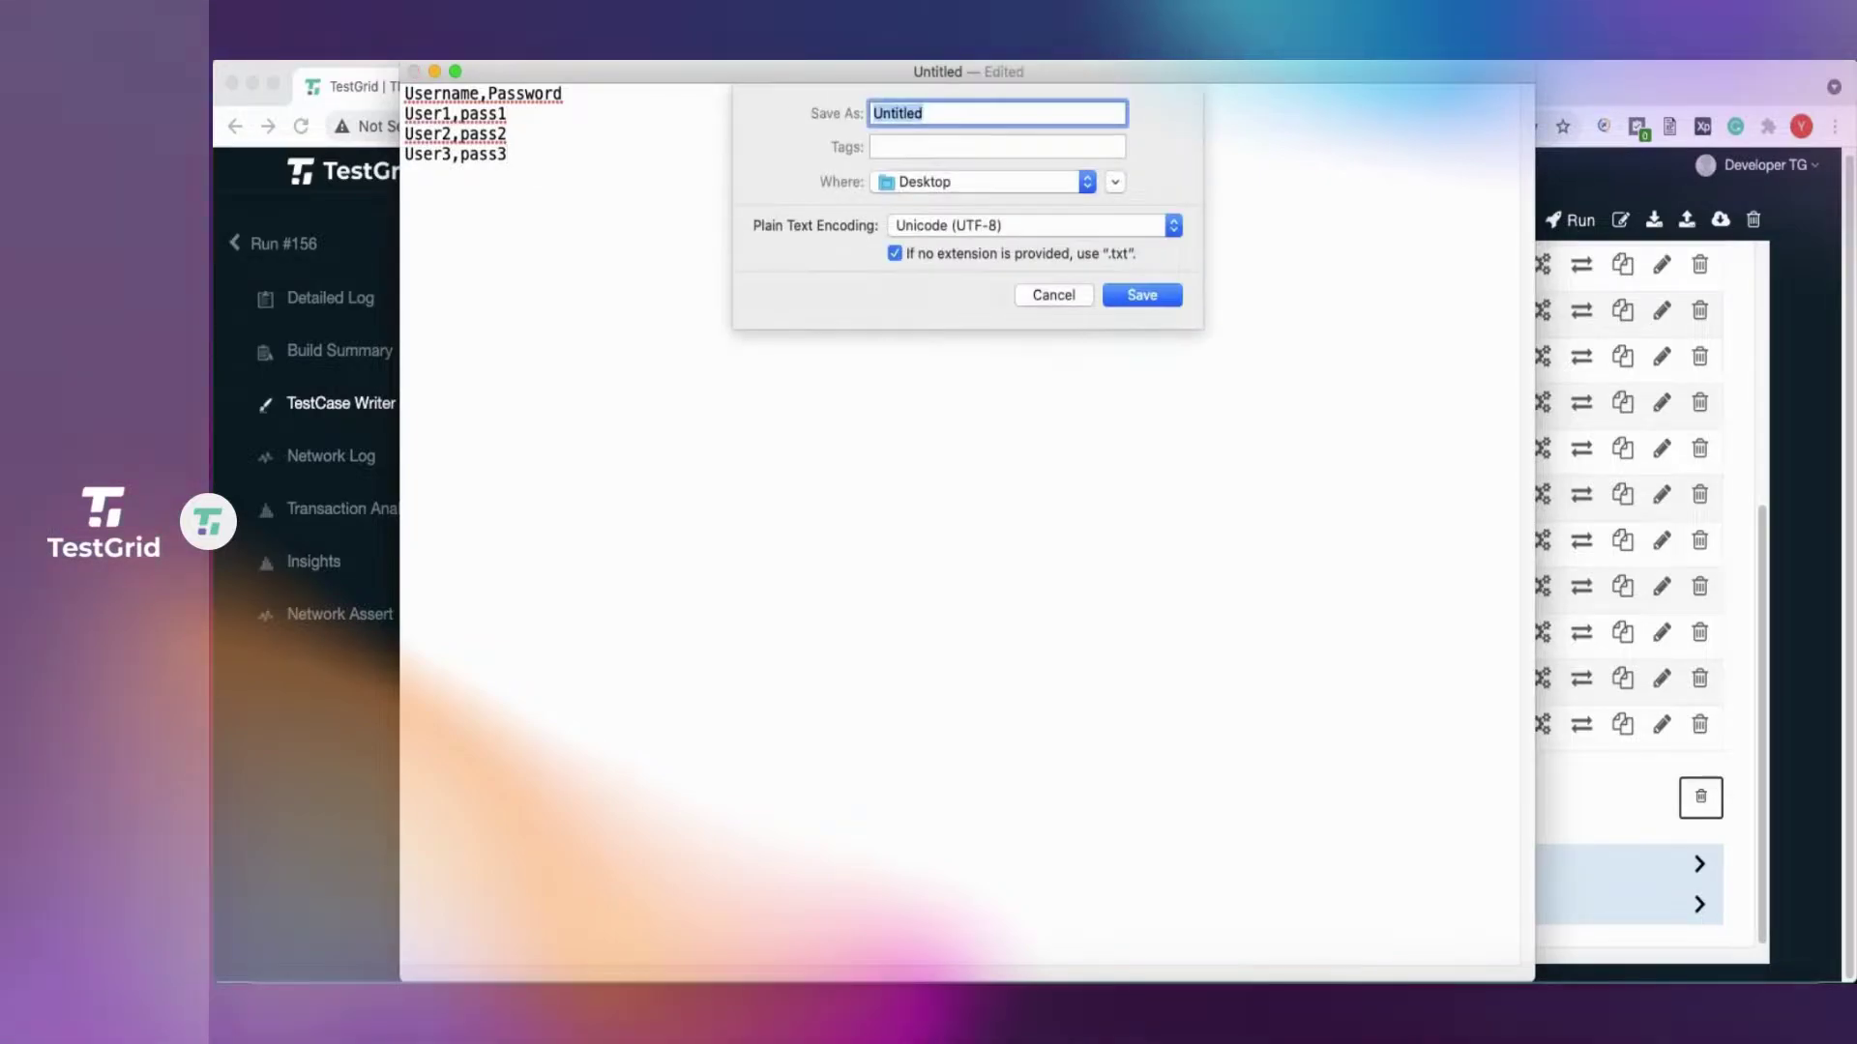
Save the document as inputdata.csv on the Desktop and close the TextEdit window.
{"action": "type", "text": "inputdata.csv"}
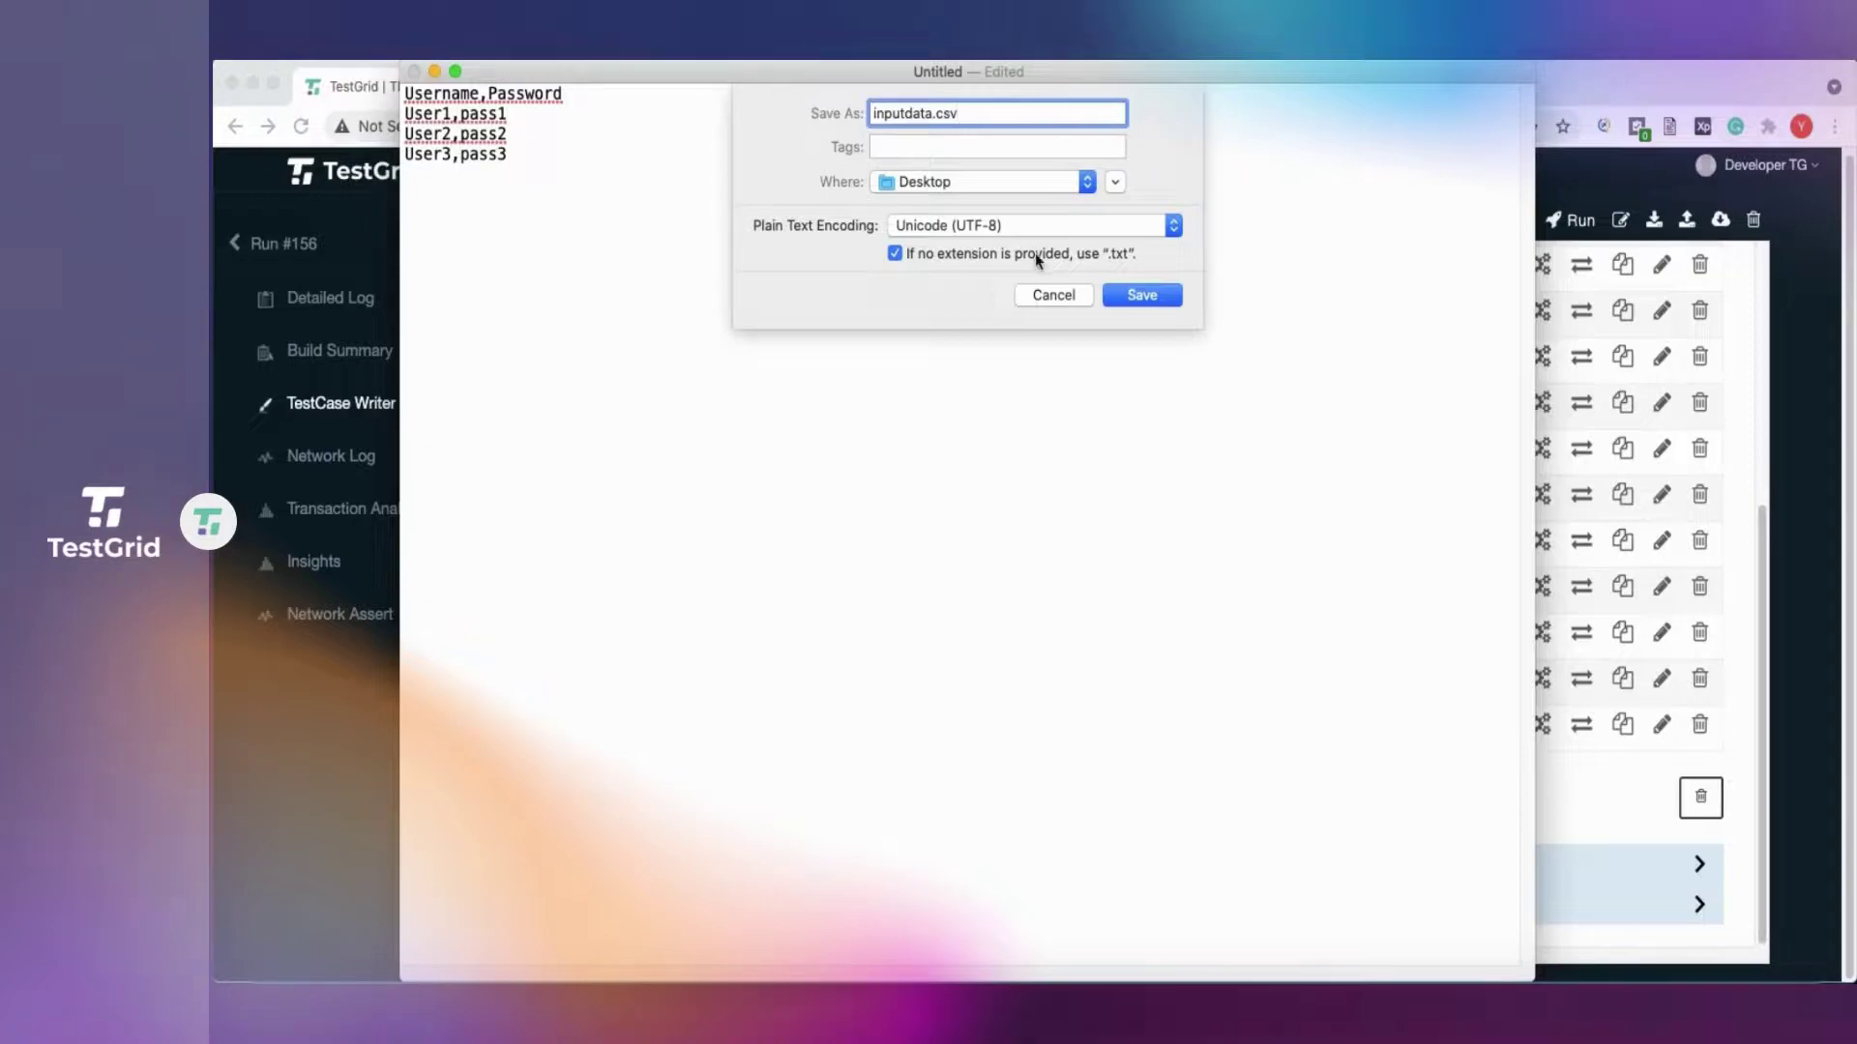
{"action": "left_click", "coordinate": [966, 182]}
{"action": "left_click", "coordinate": [966, 183]}
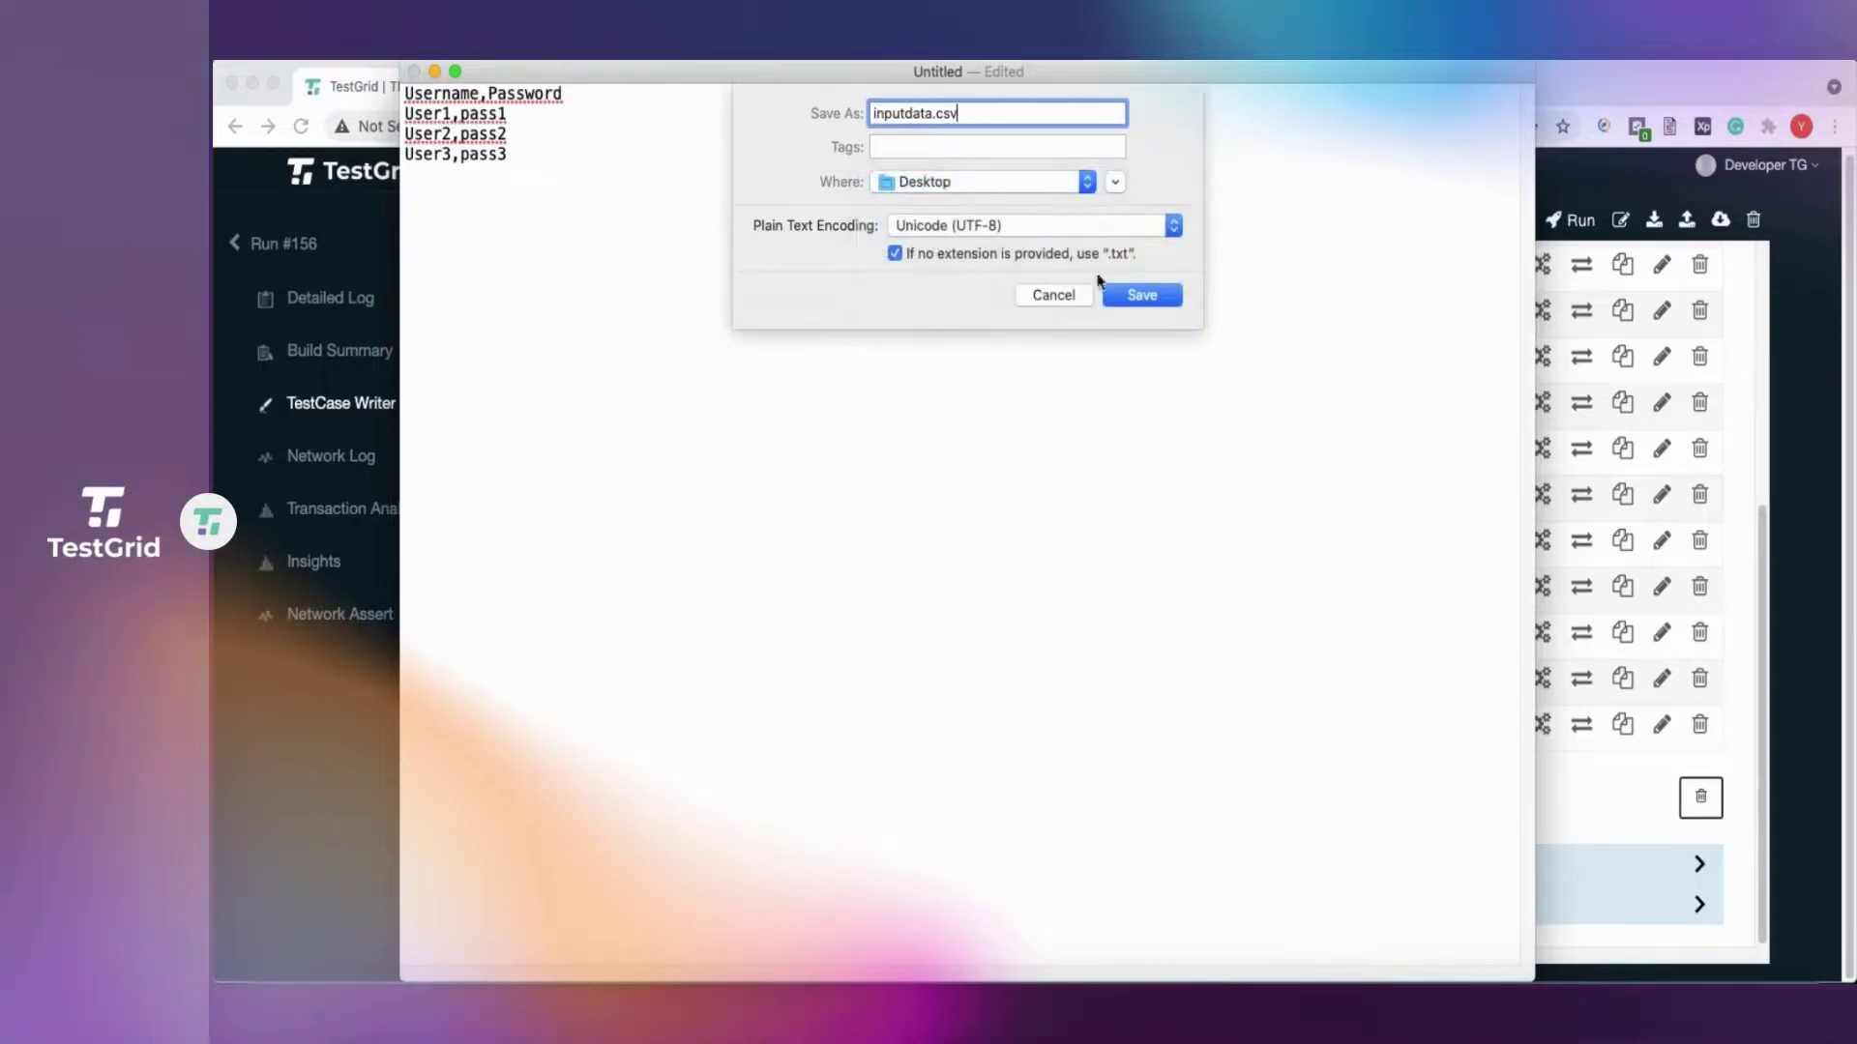
{"action": "left_click", "coordinate": [1139, 294]}
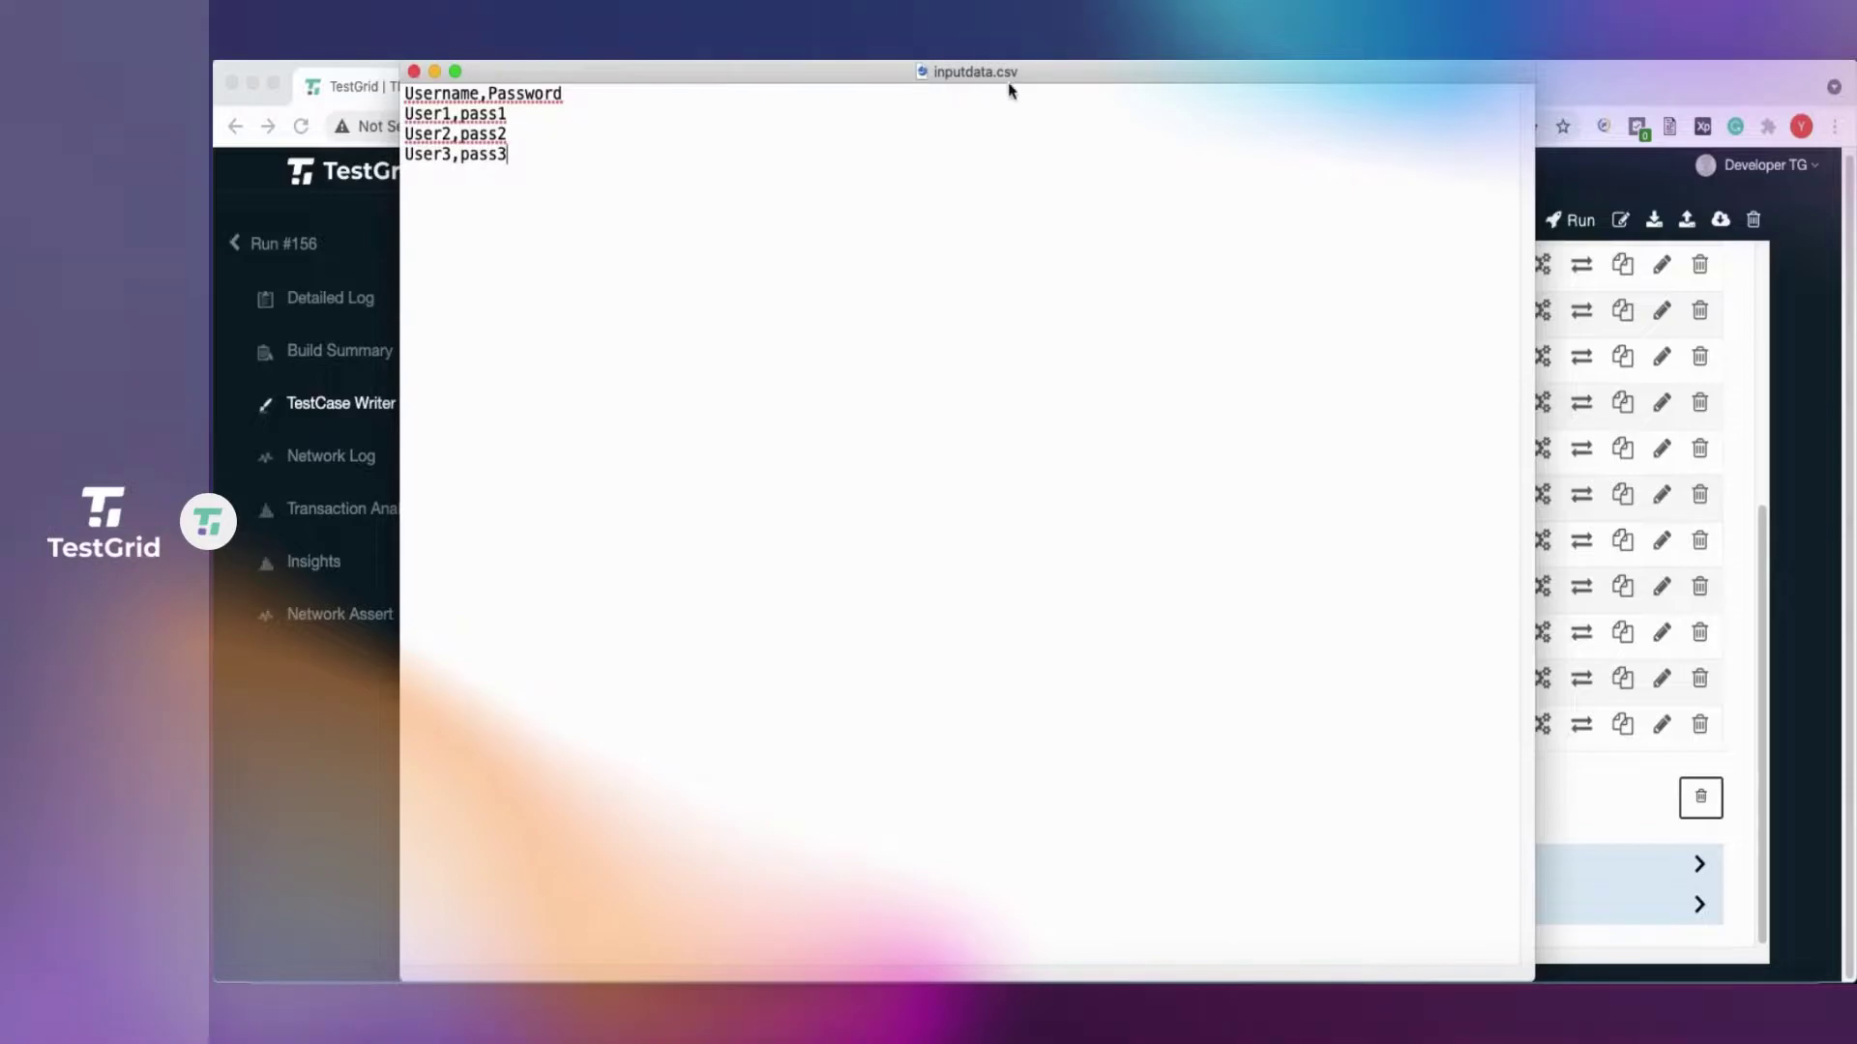
{"action": "left_click", "coordinate": [413, 71]}
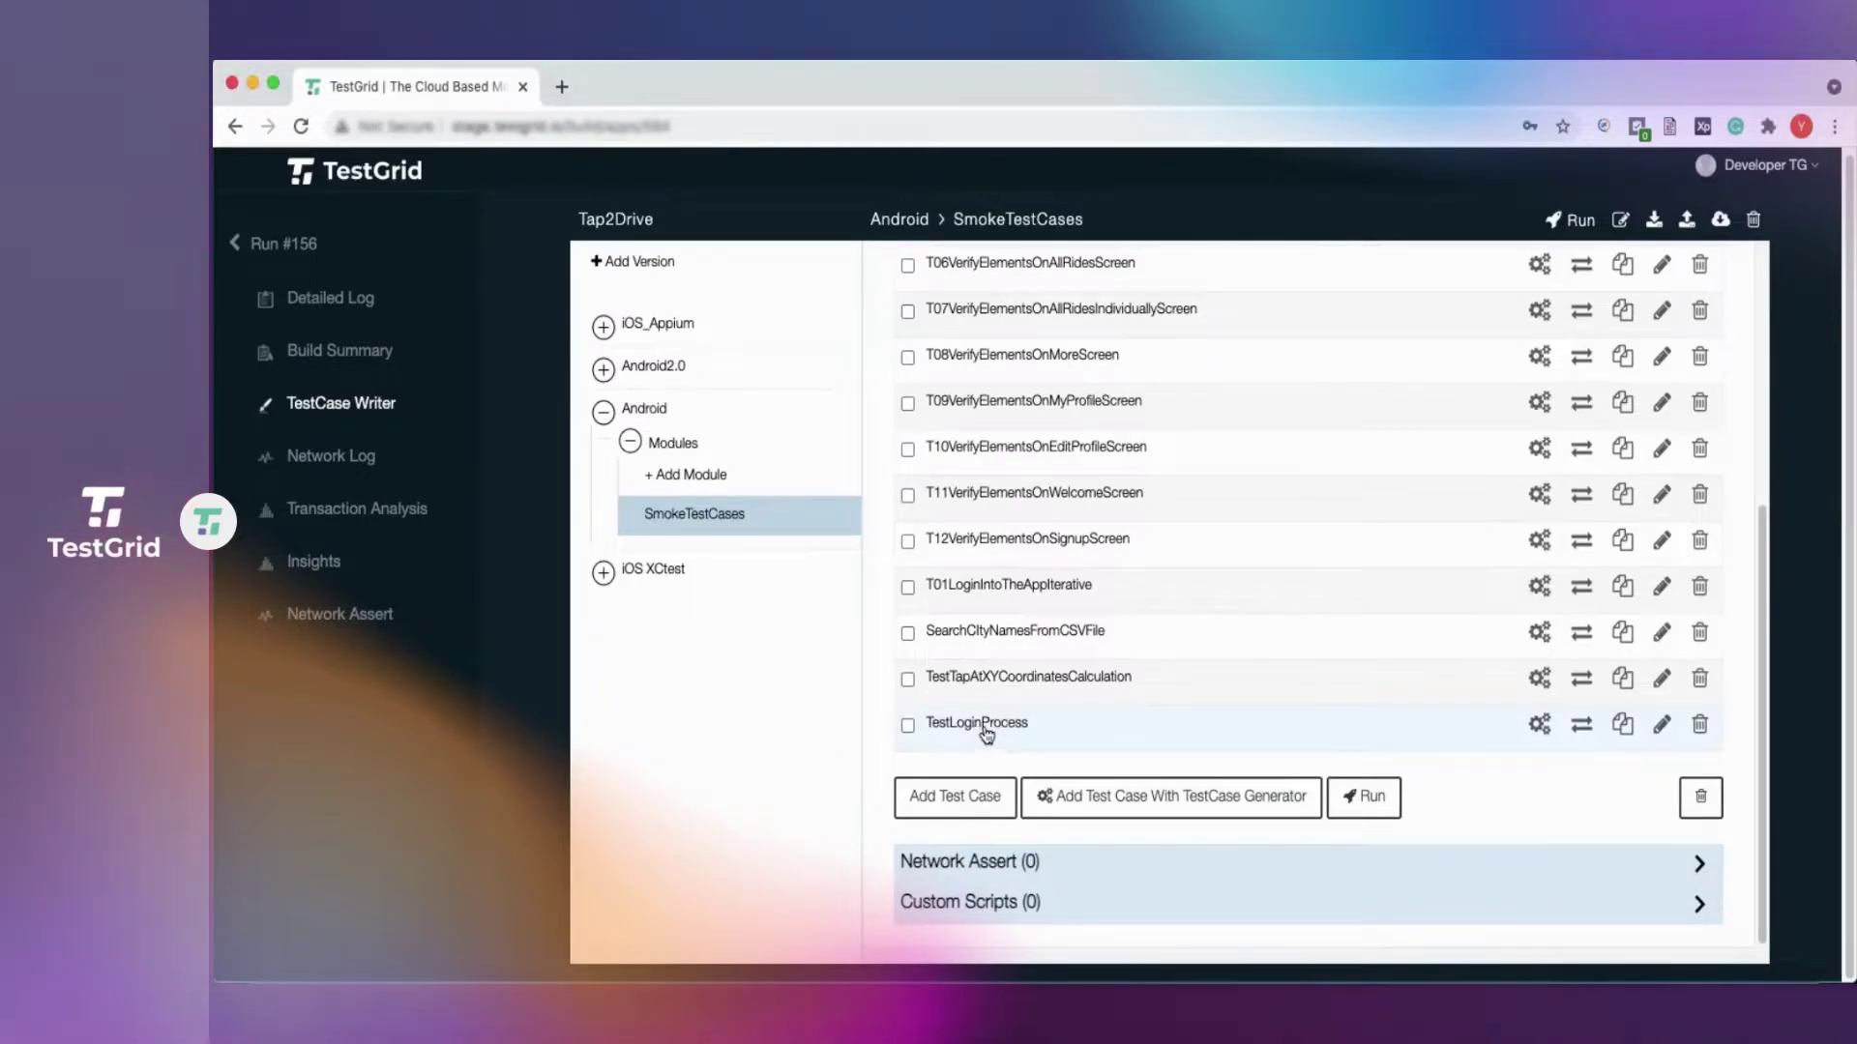
Edit TestLoginProcess, tick 'Is Iterative Testcase?', and follow the note's csv-to-json converter link.
{"action": "left_click", "coordinate": [981, 732]}
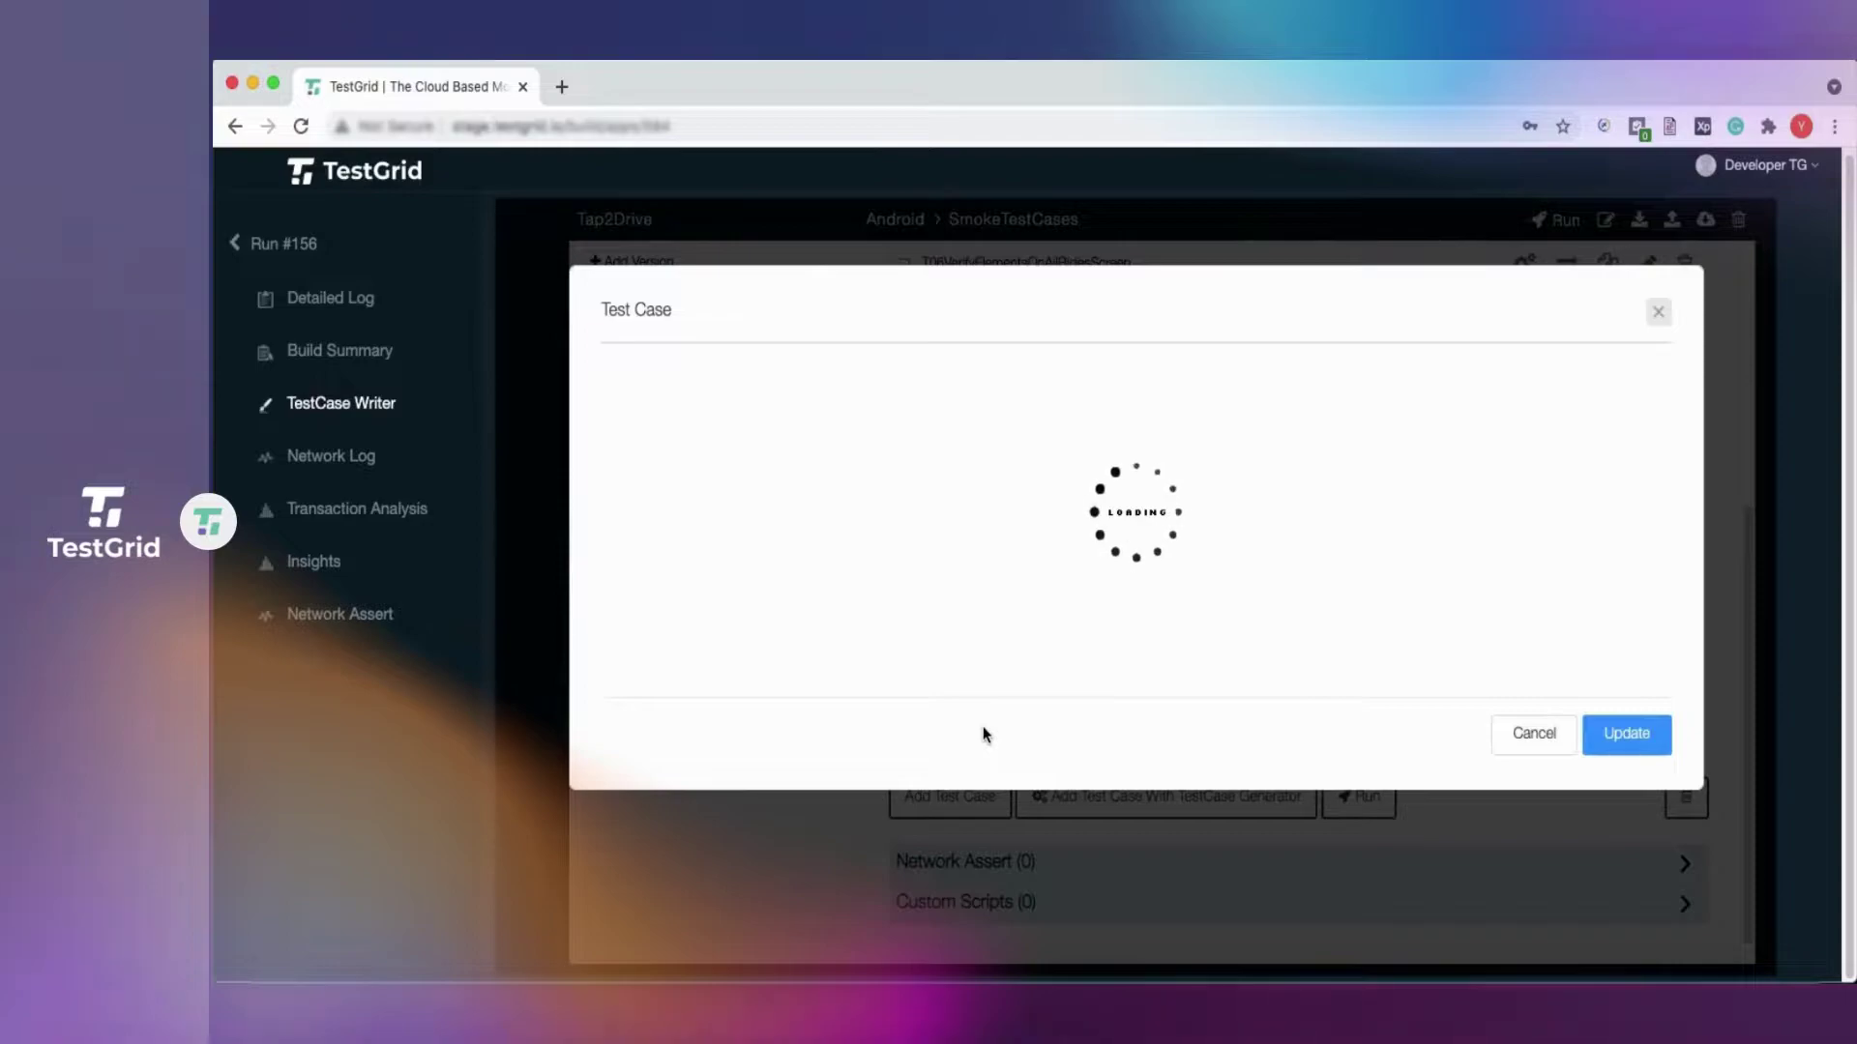
{"action": "scroll", "coordinate": [982, 730], "scroll_direction": "down", "scroll_amount": 3}
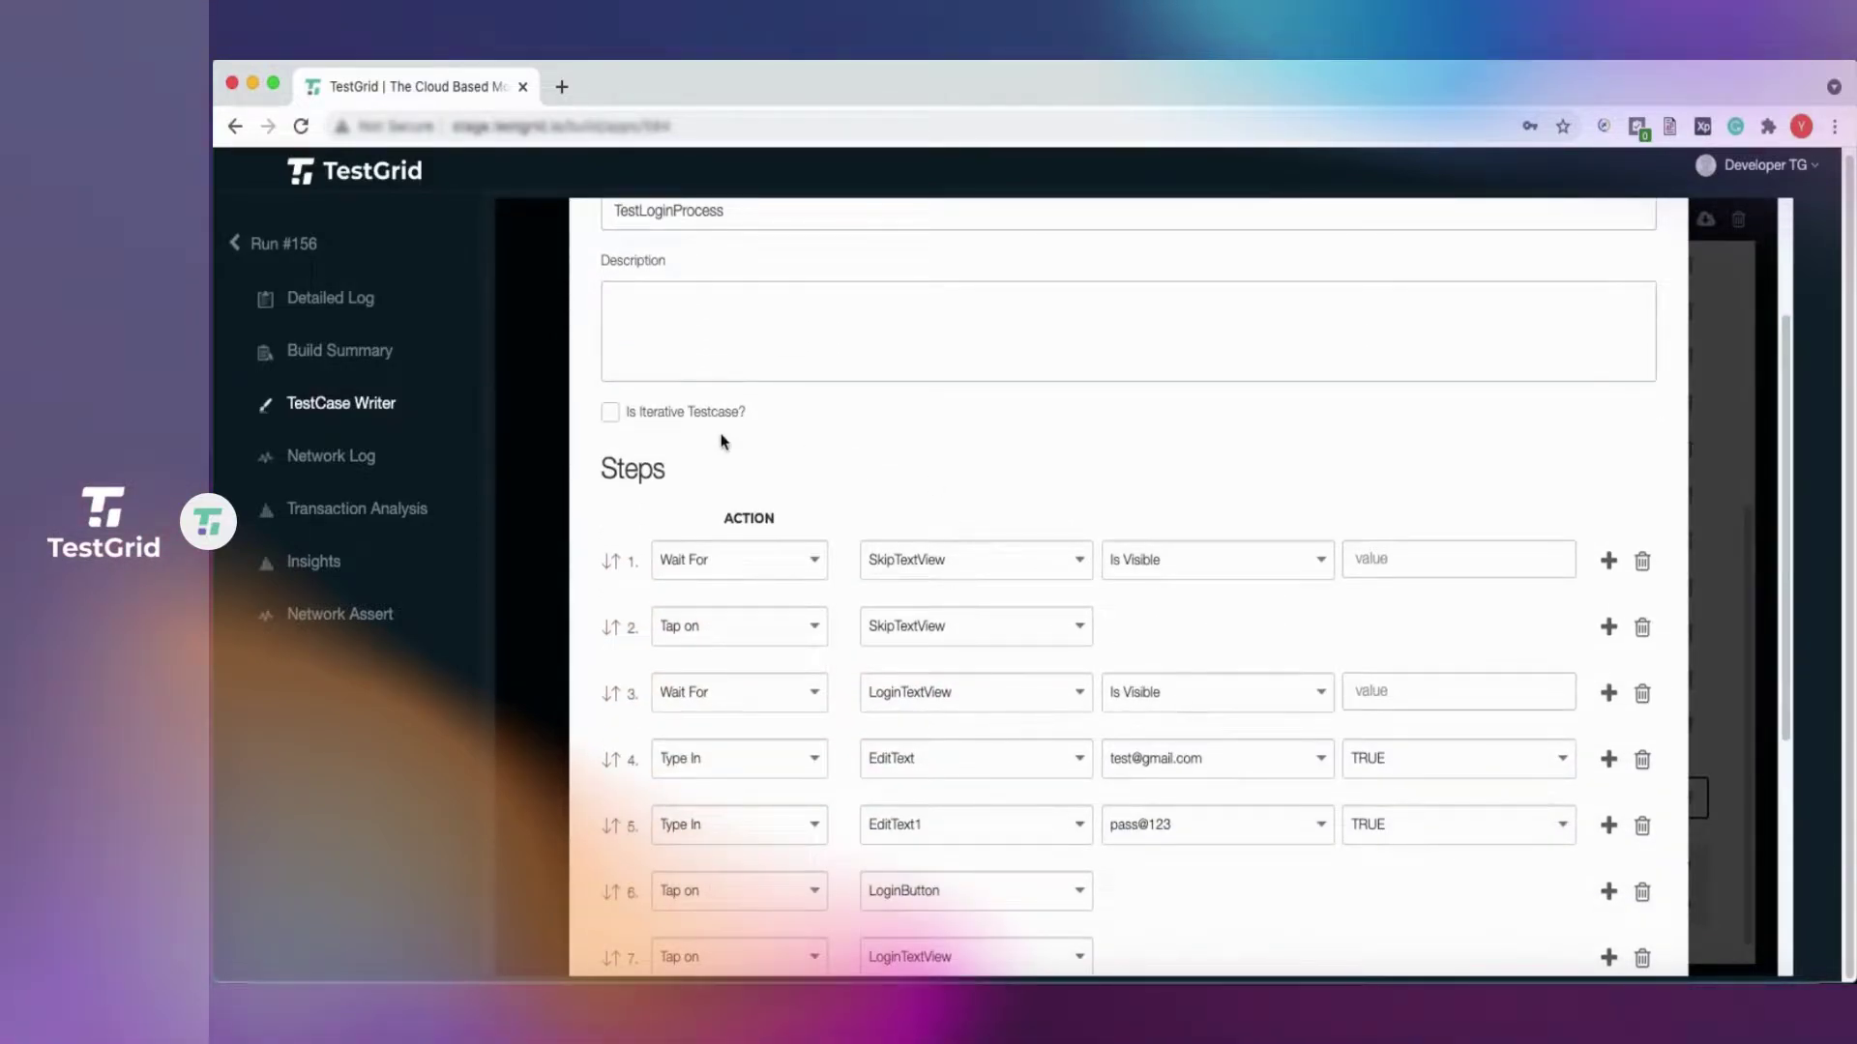
{"action": "left_click", "coordinate": [646, 422]}
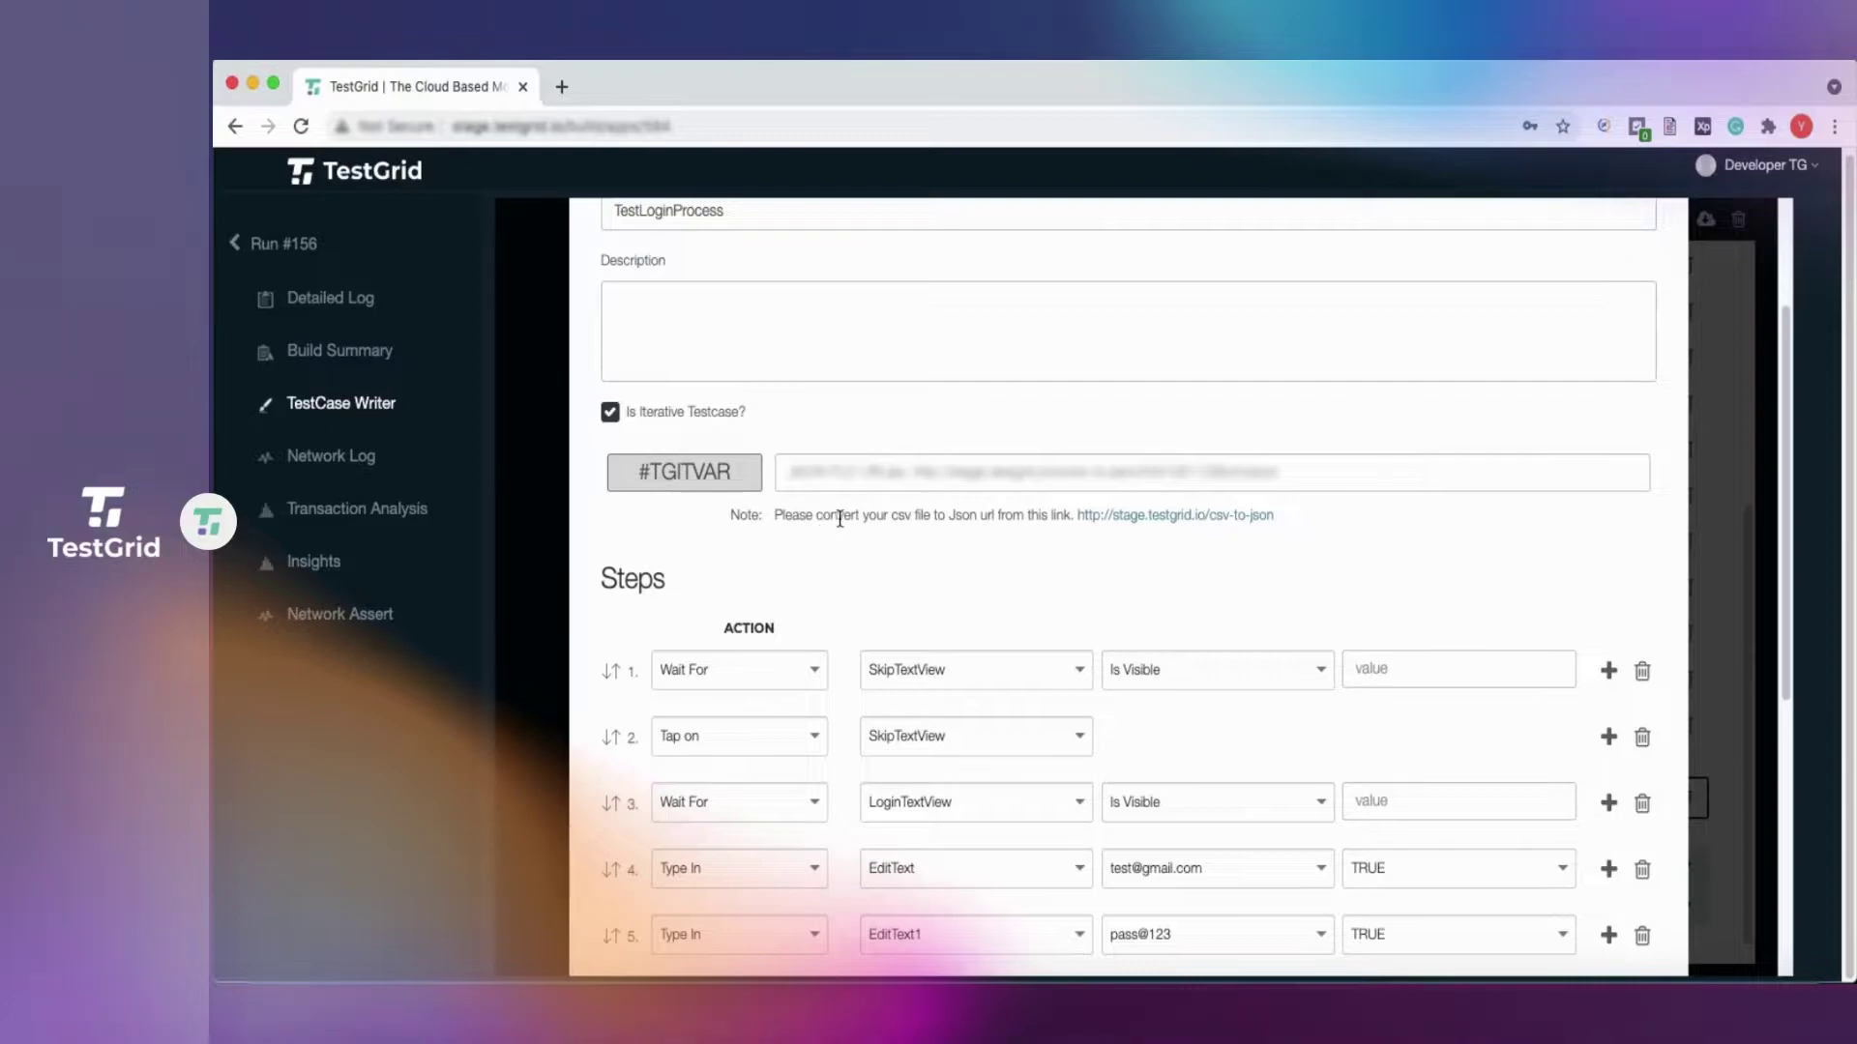
{"action": "left_click", "coordinate": [1165, 525]}
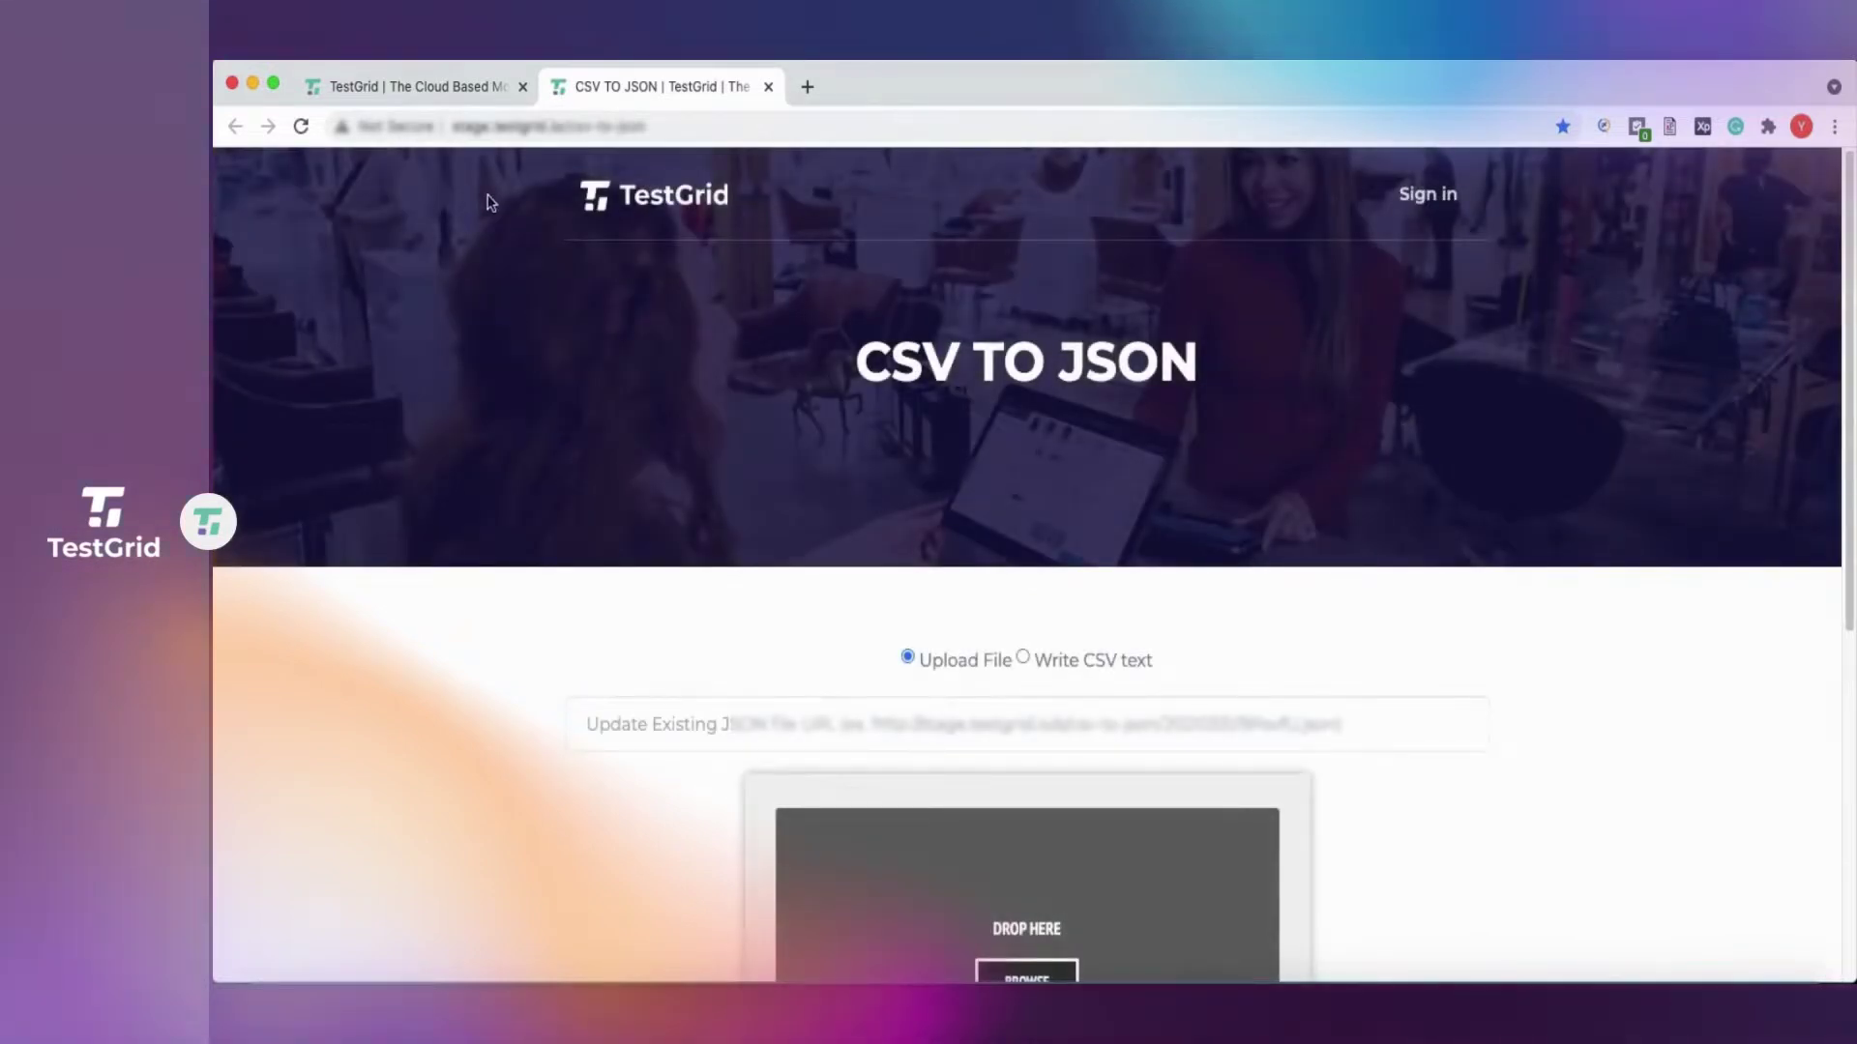
Upload inputdata.csv from the Desktop, convert it to JSON, and select the result's URL.
{"action": "scroll", "coordinate": [725, 750], "scroll_direction": "down", "scroll_amount": 5}
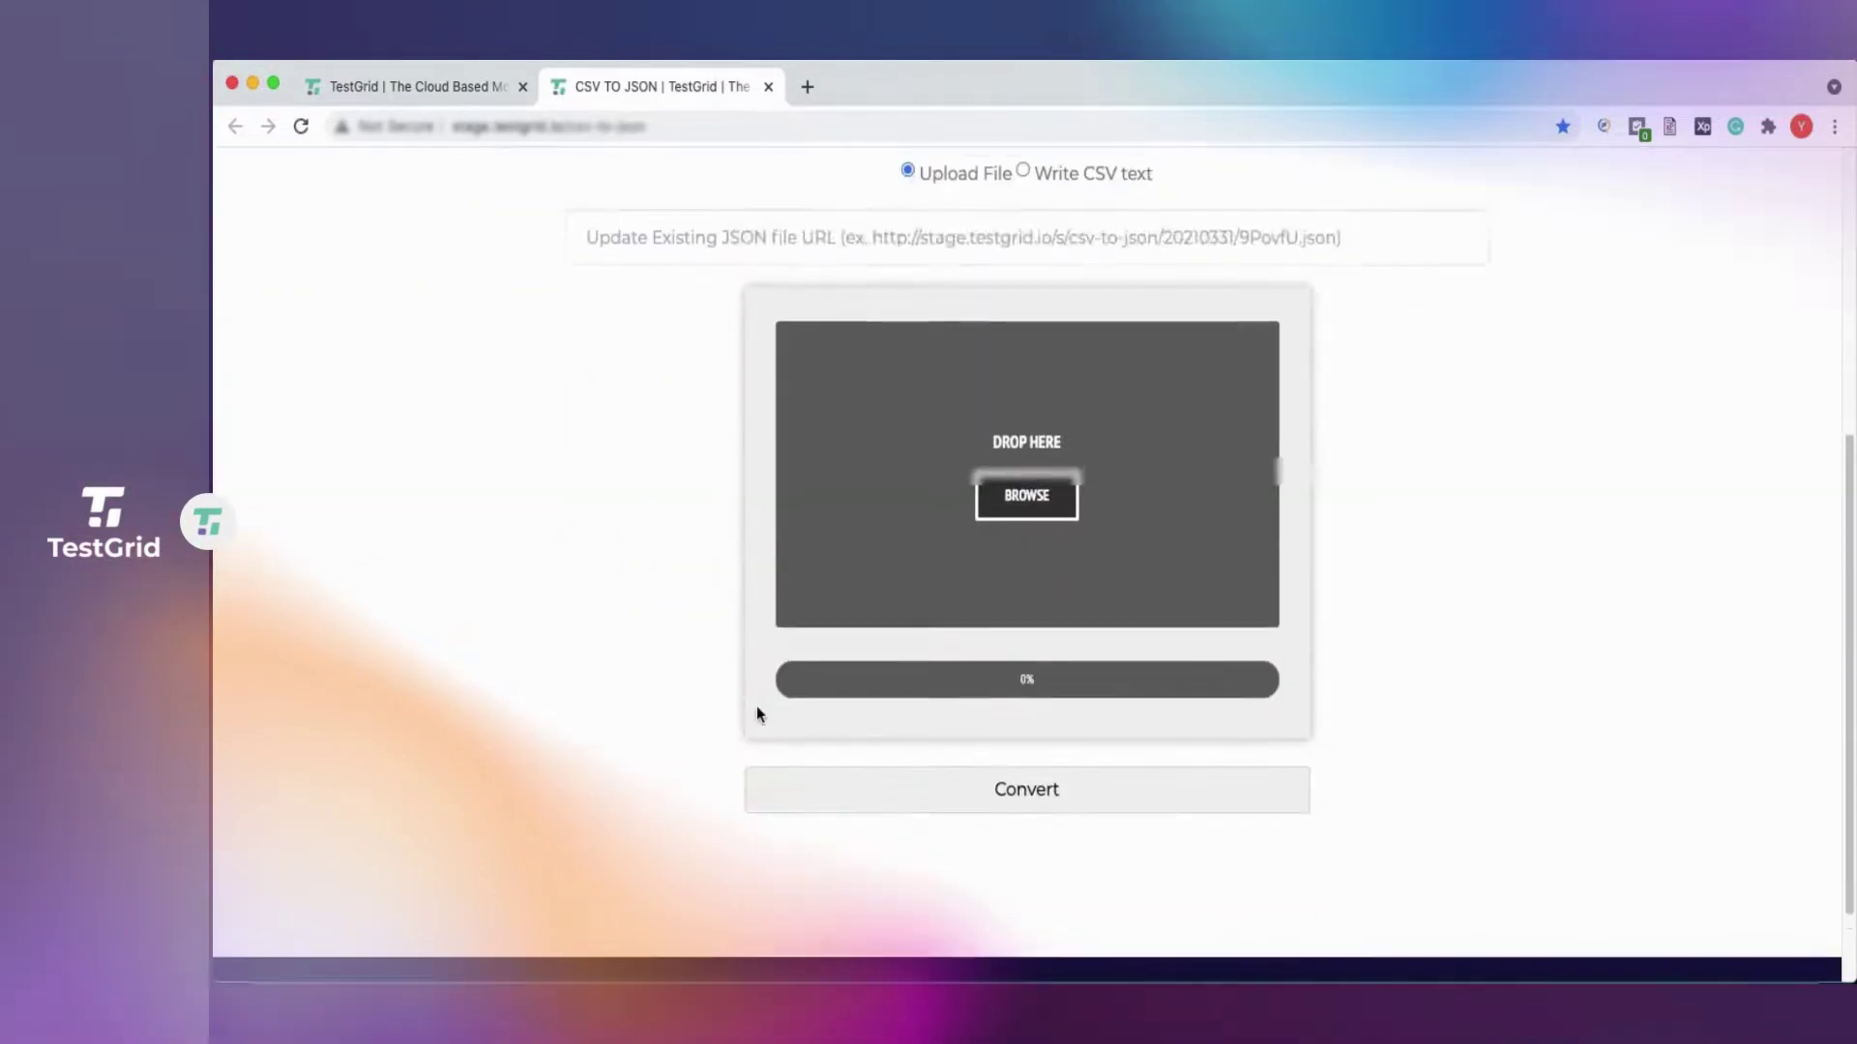
{"action": "left_click", "coordinate": [1031, 491]}
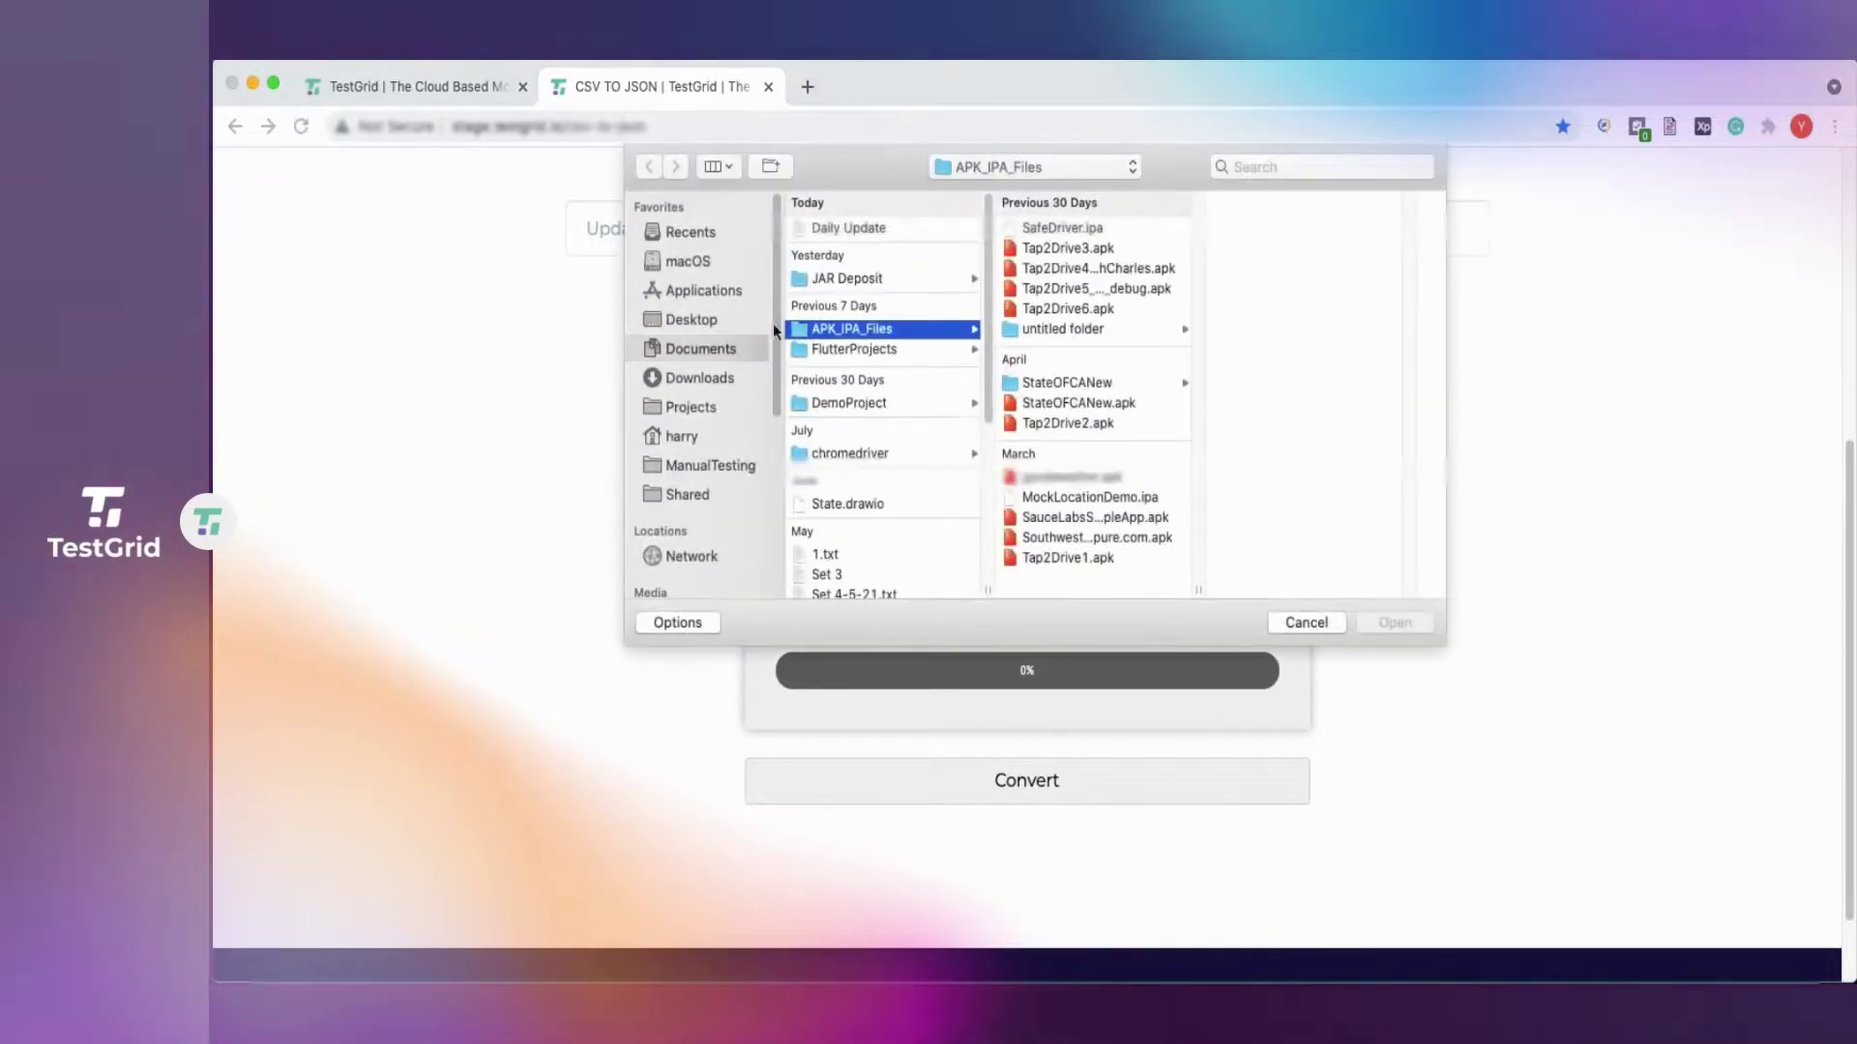
{"action": "left_click", "coordinate": [698, 322]}
{"action": "left_click", "coordinate": [822, 228]}
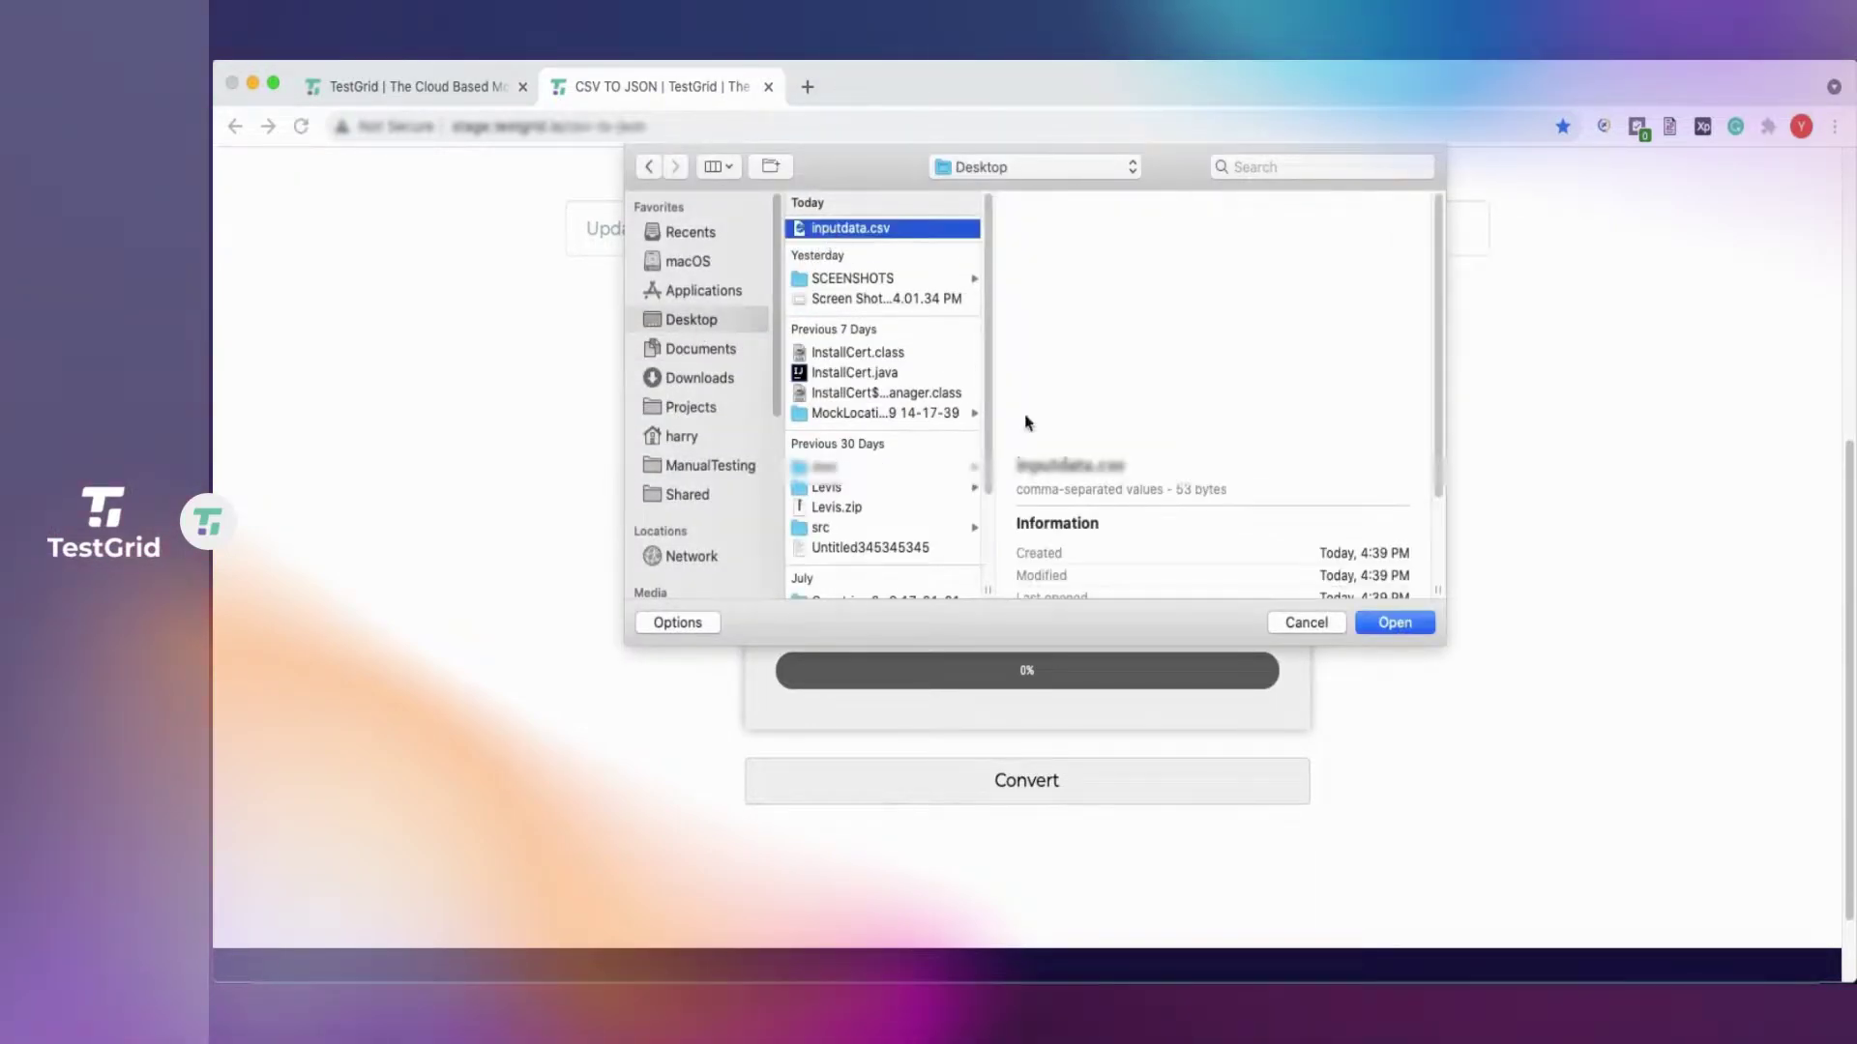
{"action": "left_click", "coordinate": [1398, 625]}
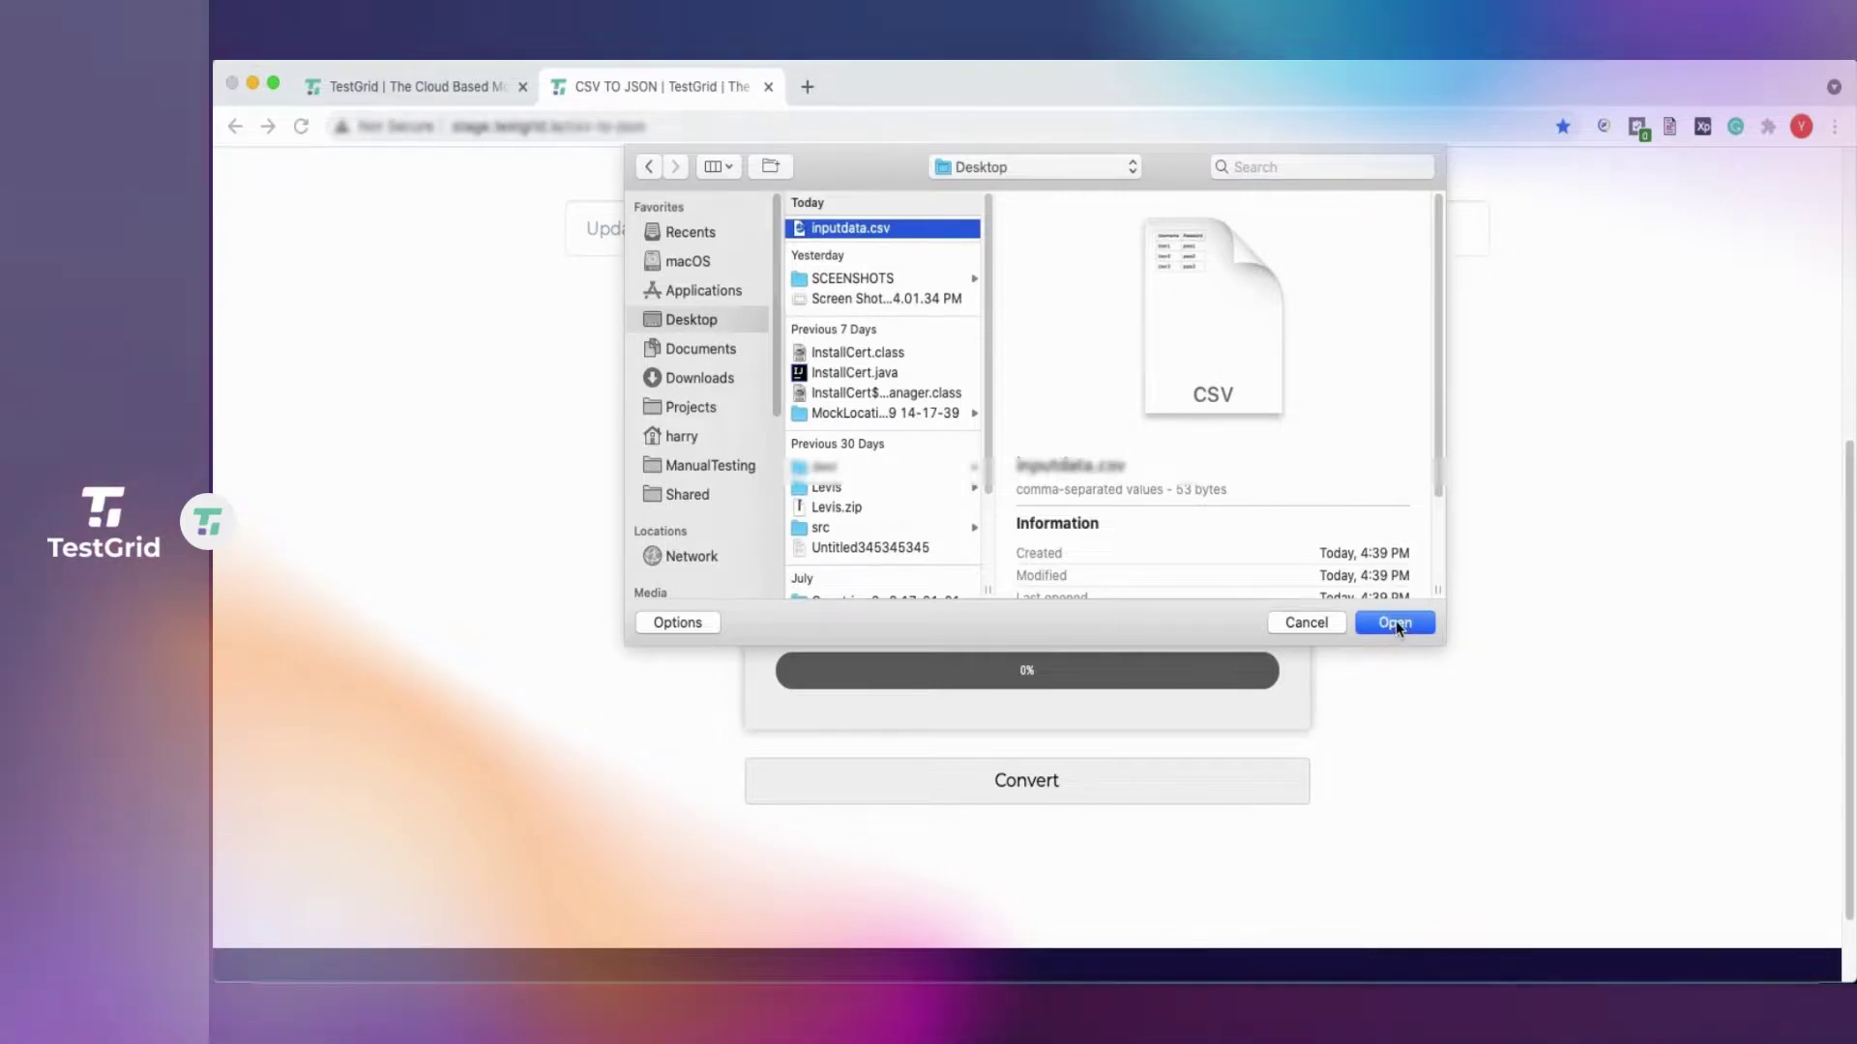
{"action": "double_click", "coordinate": [853, 234]}
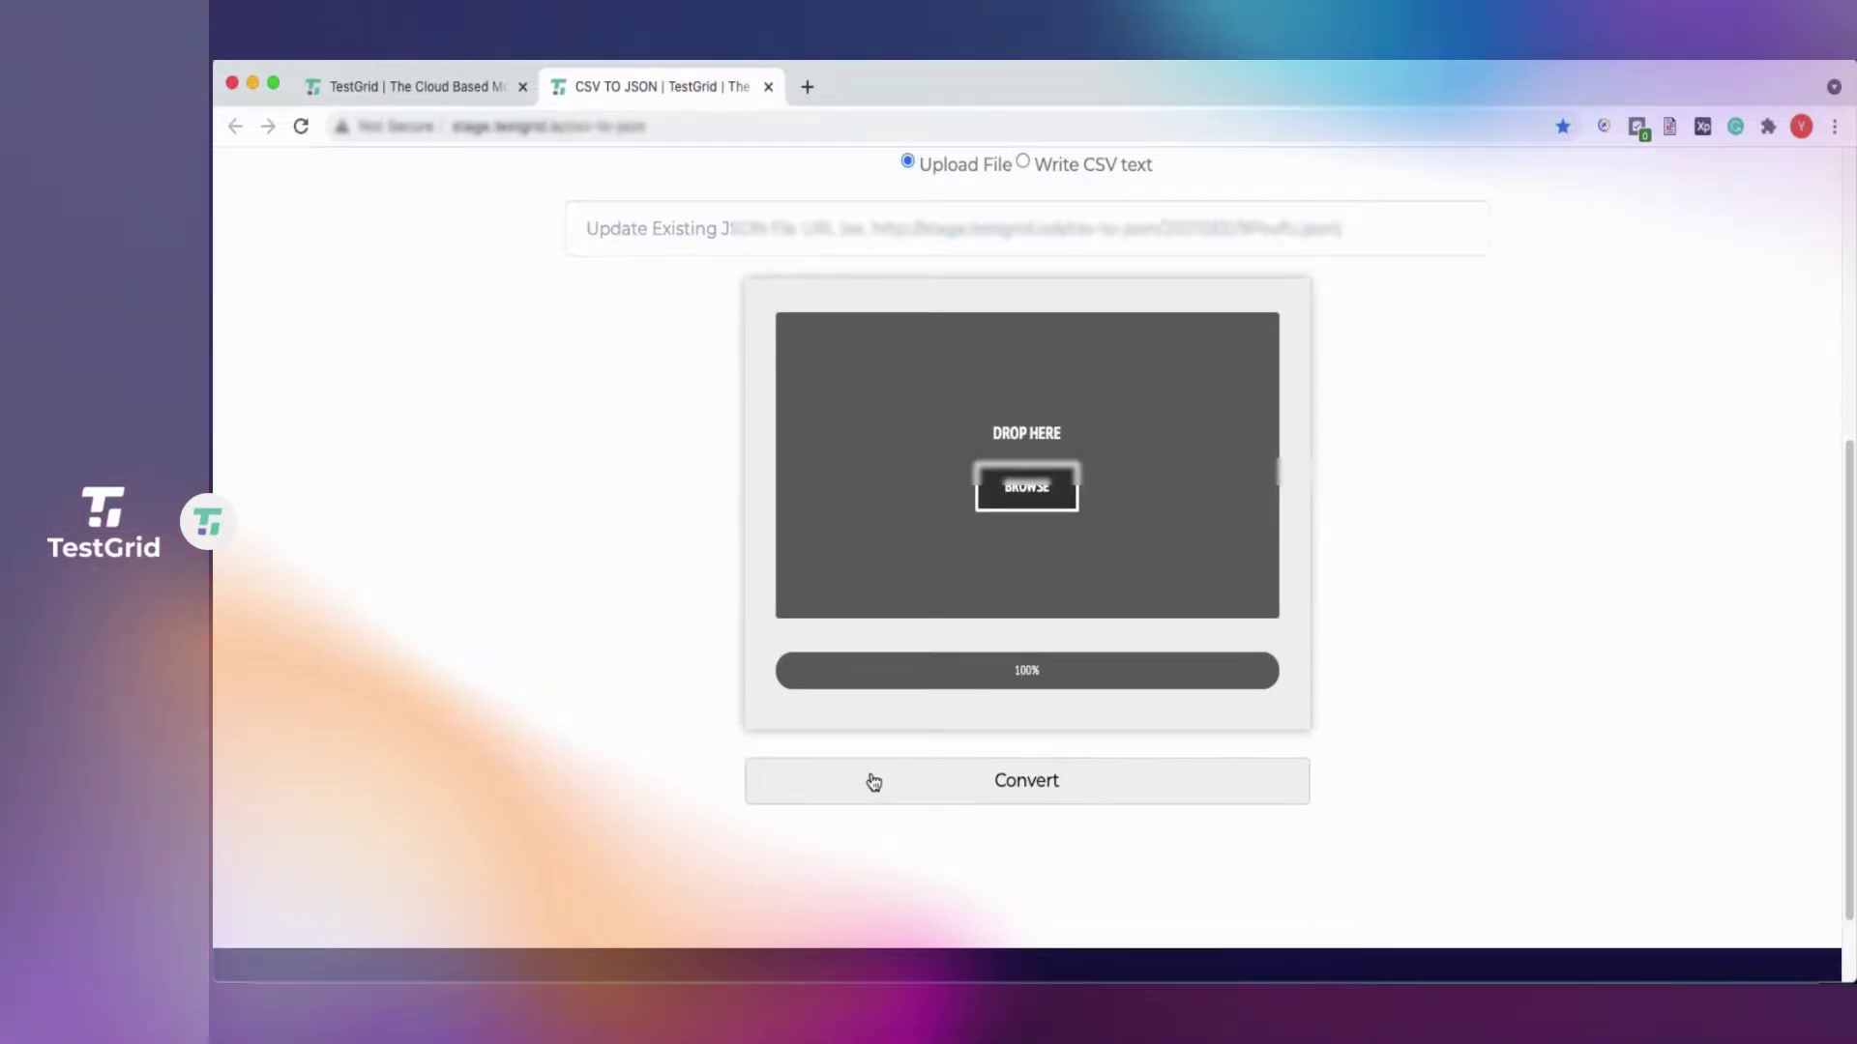
{"action": "left_click", "coordinate": [1029, 791]}
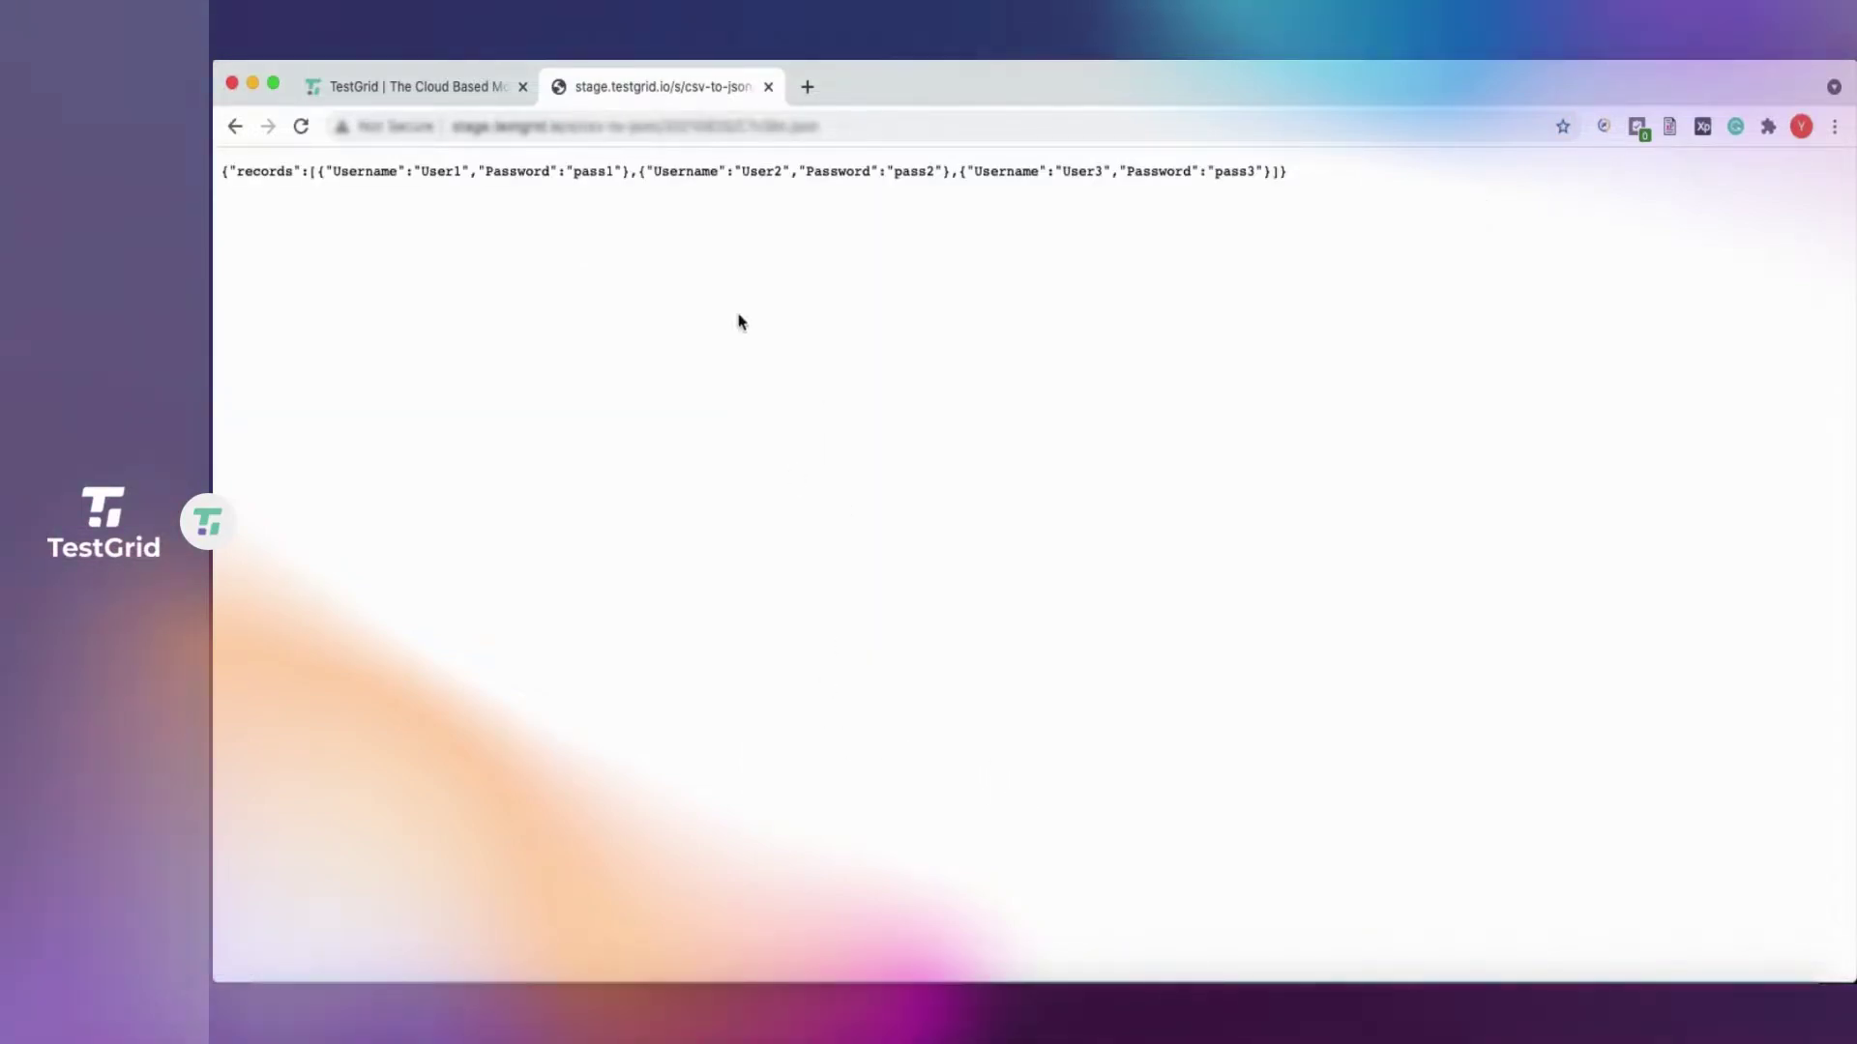
{"action": "left_click", "coordinate": [855, 125]}
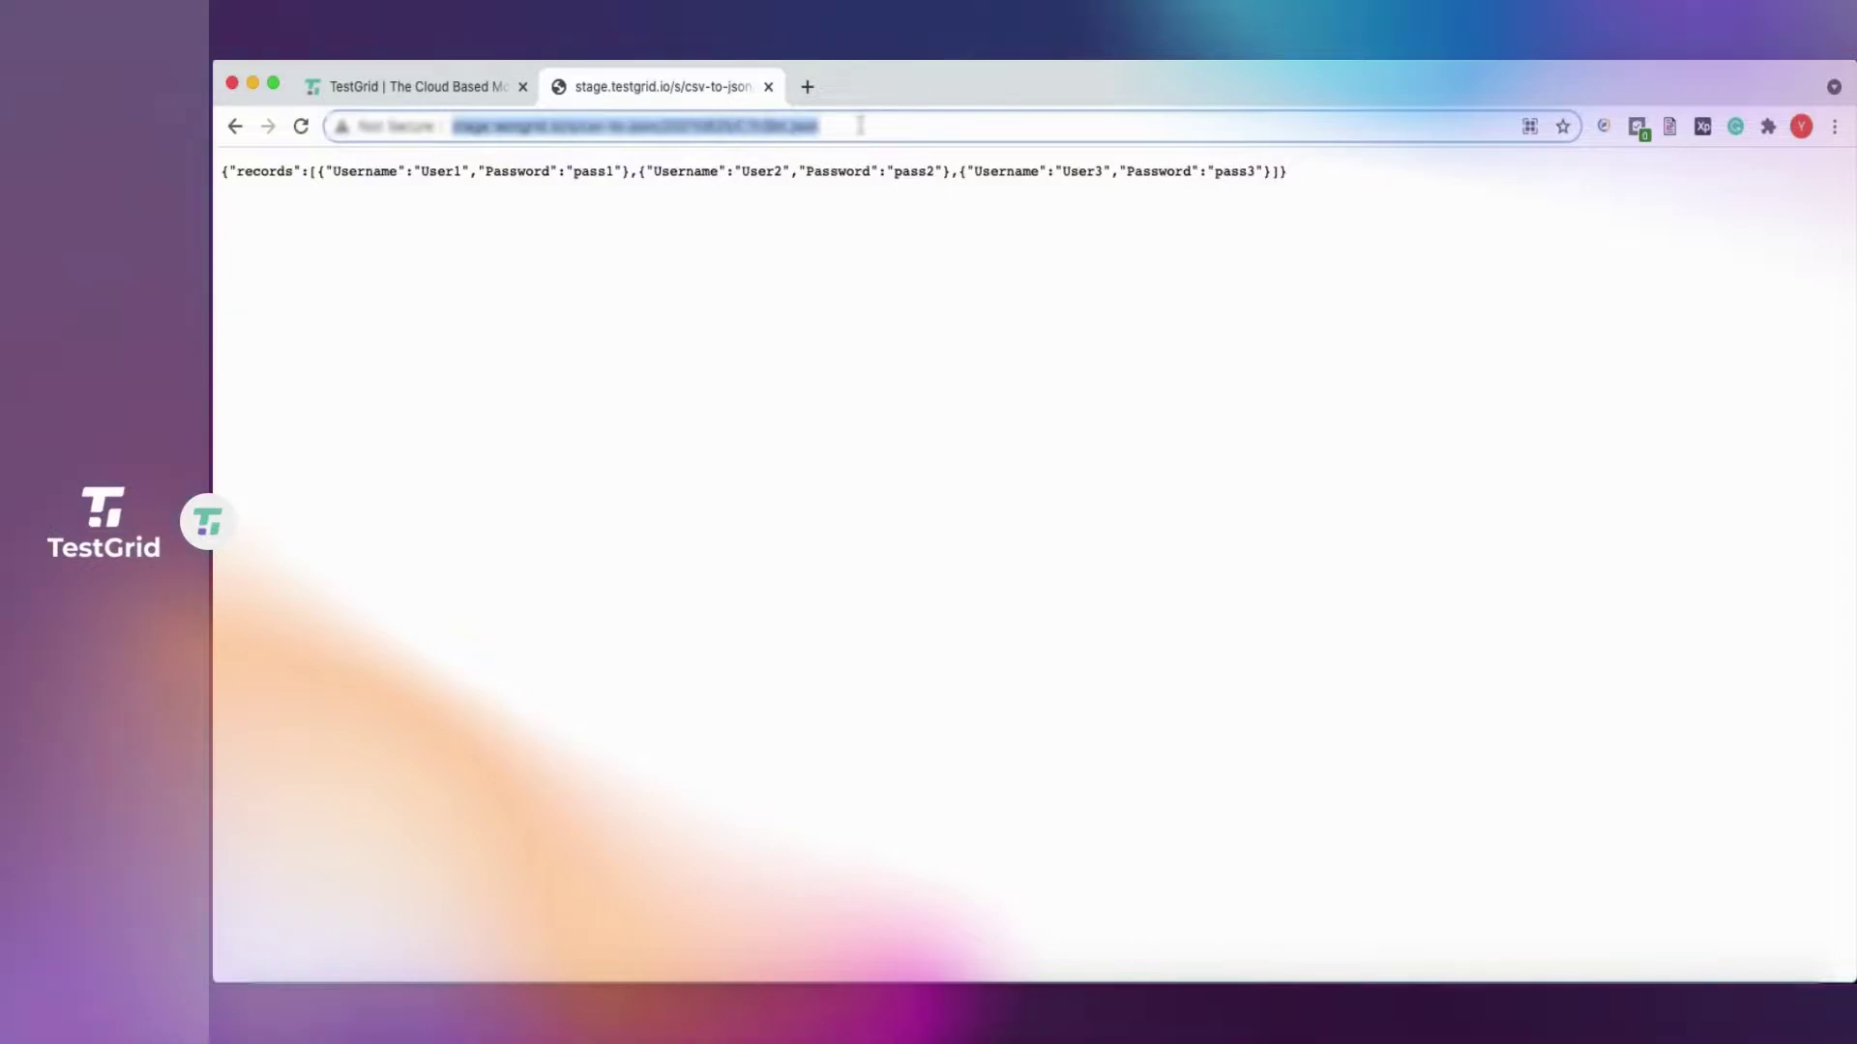
Paste the JSON result URL into TestLoginProcess's #TGITVAR field.
{"action": "left_click", "coordinate": [450, 83]}
{"action": "left_click", "coordinate": [841, 476]}
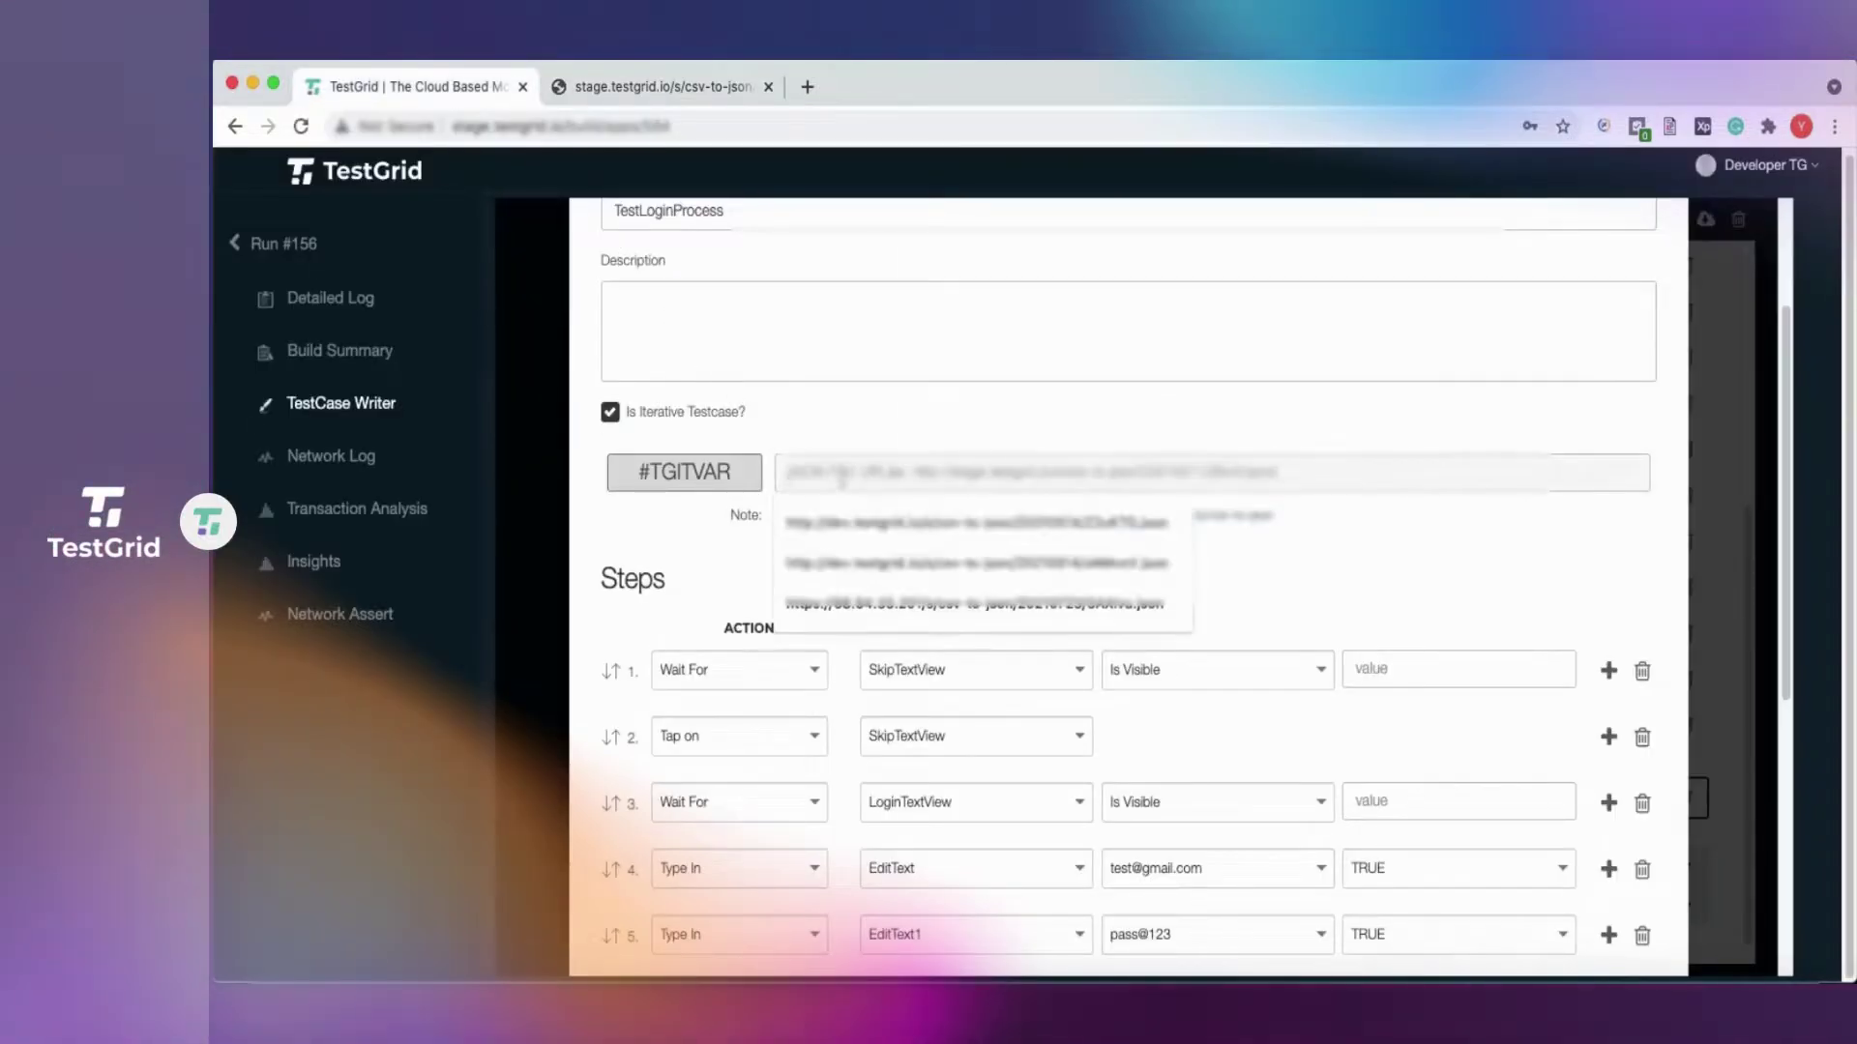
{"action": "key", "text": "super+v"}
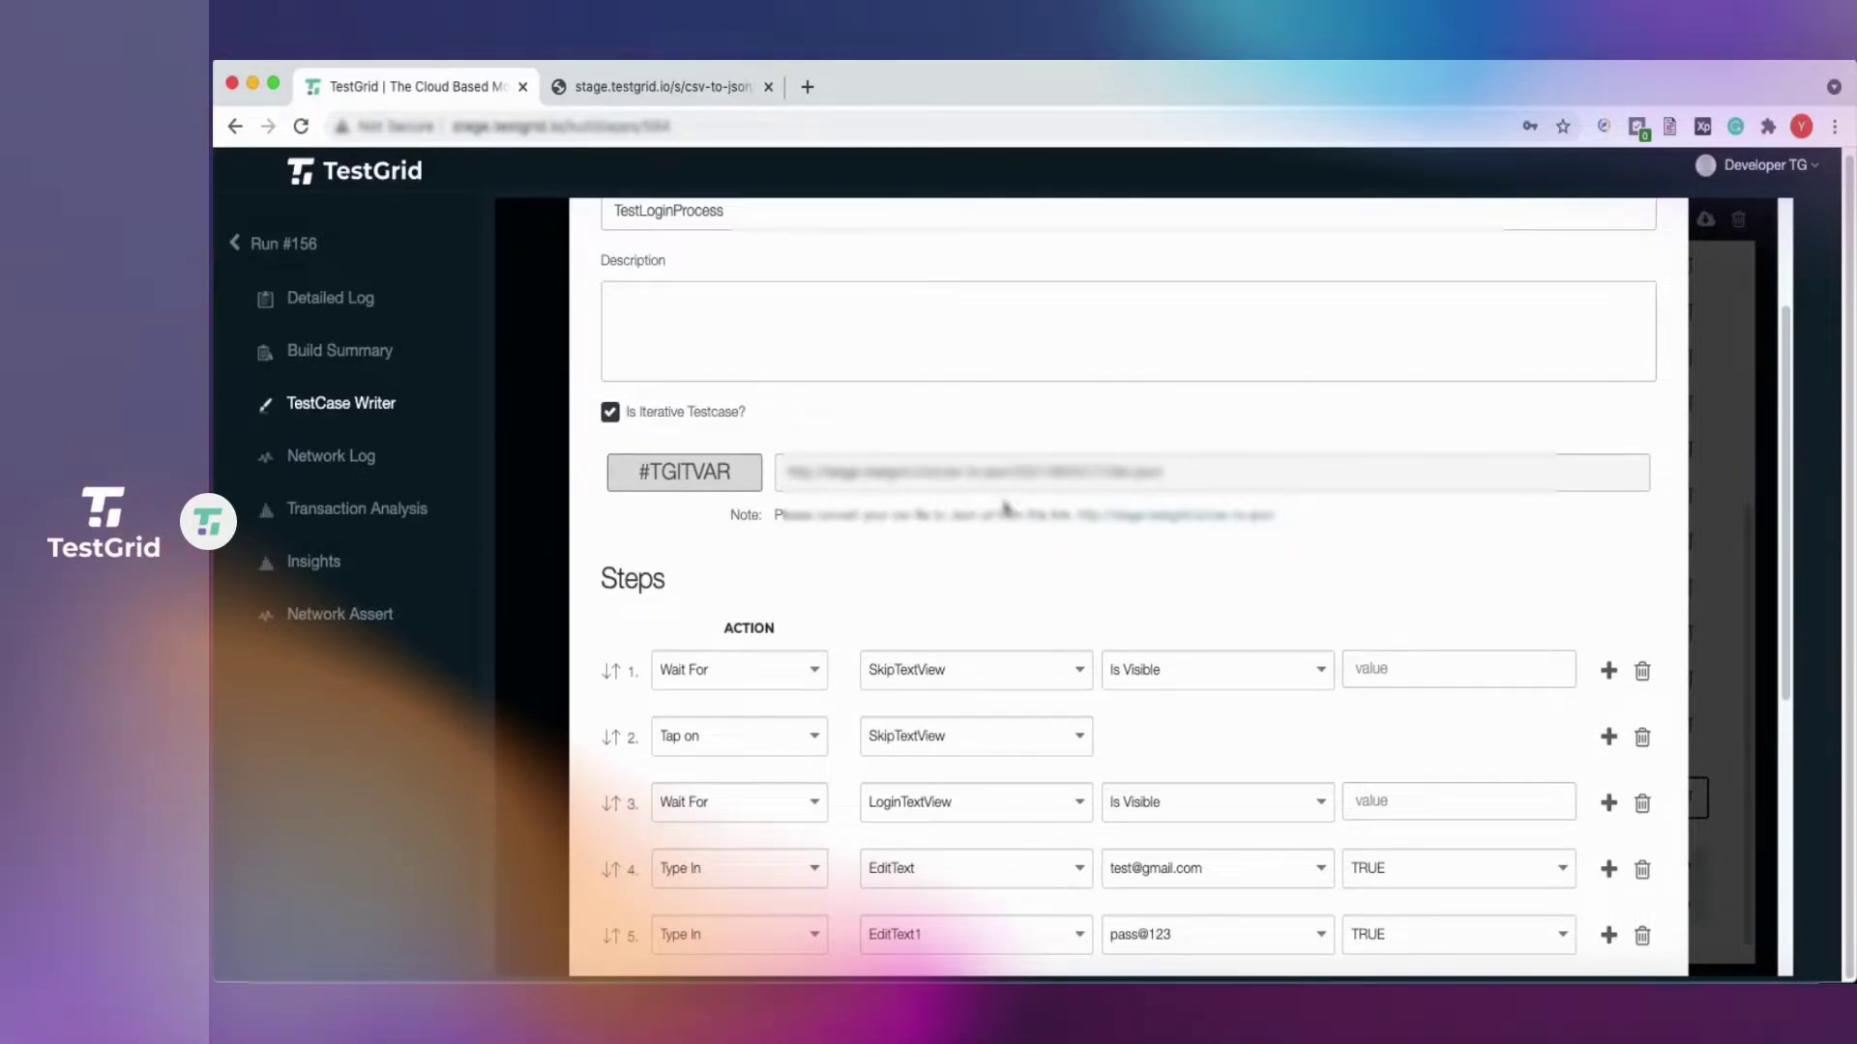
Replace step 4's fixed email with #TGITVAR.Username.
{"action": "scroll", "coordinate": [968, 474], "scroll_direction": "down", "scroll_amount": 3}
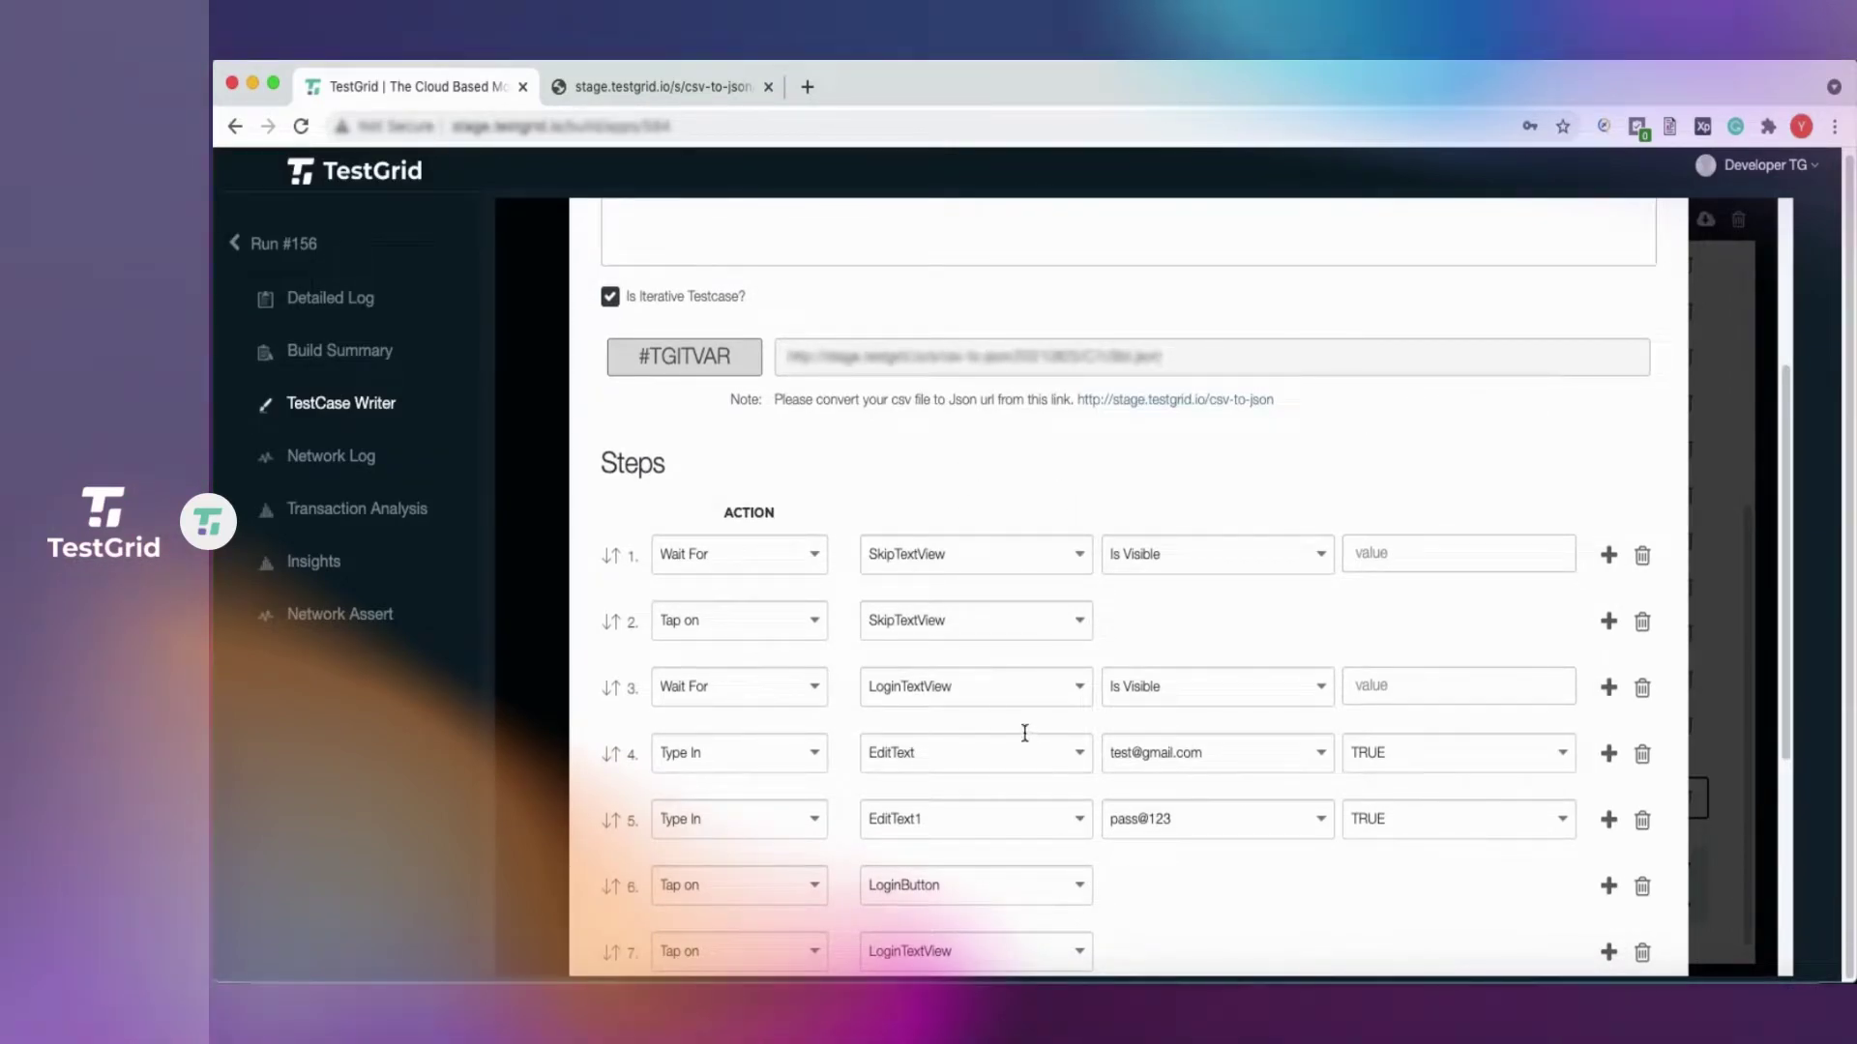
{"action": "scroll", "coordinate": [1024, 733], "scroll_direction": "down", "scroll_amount": 1}
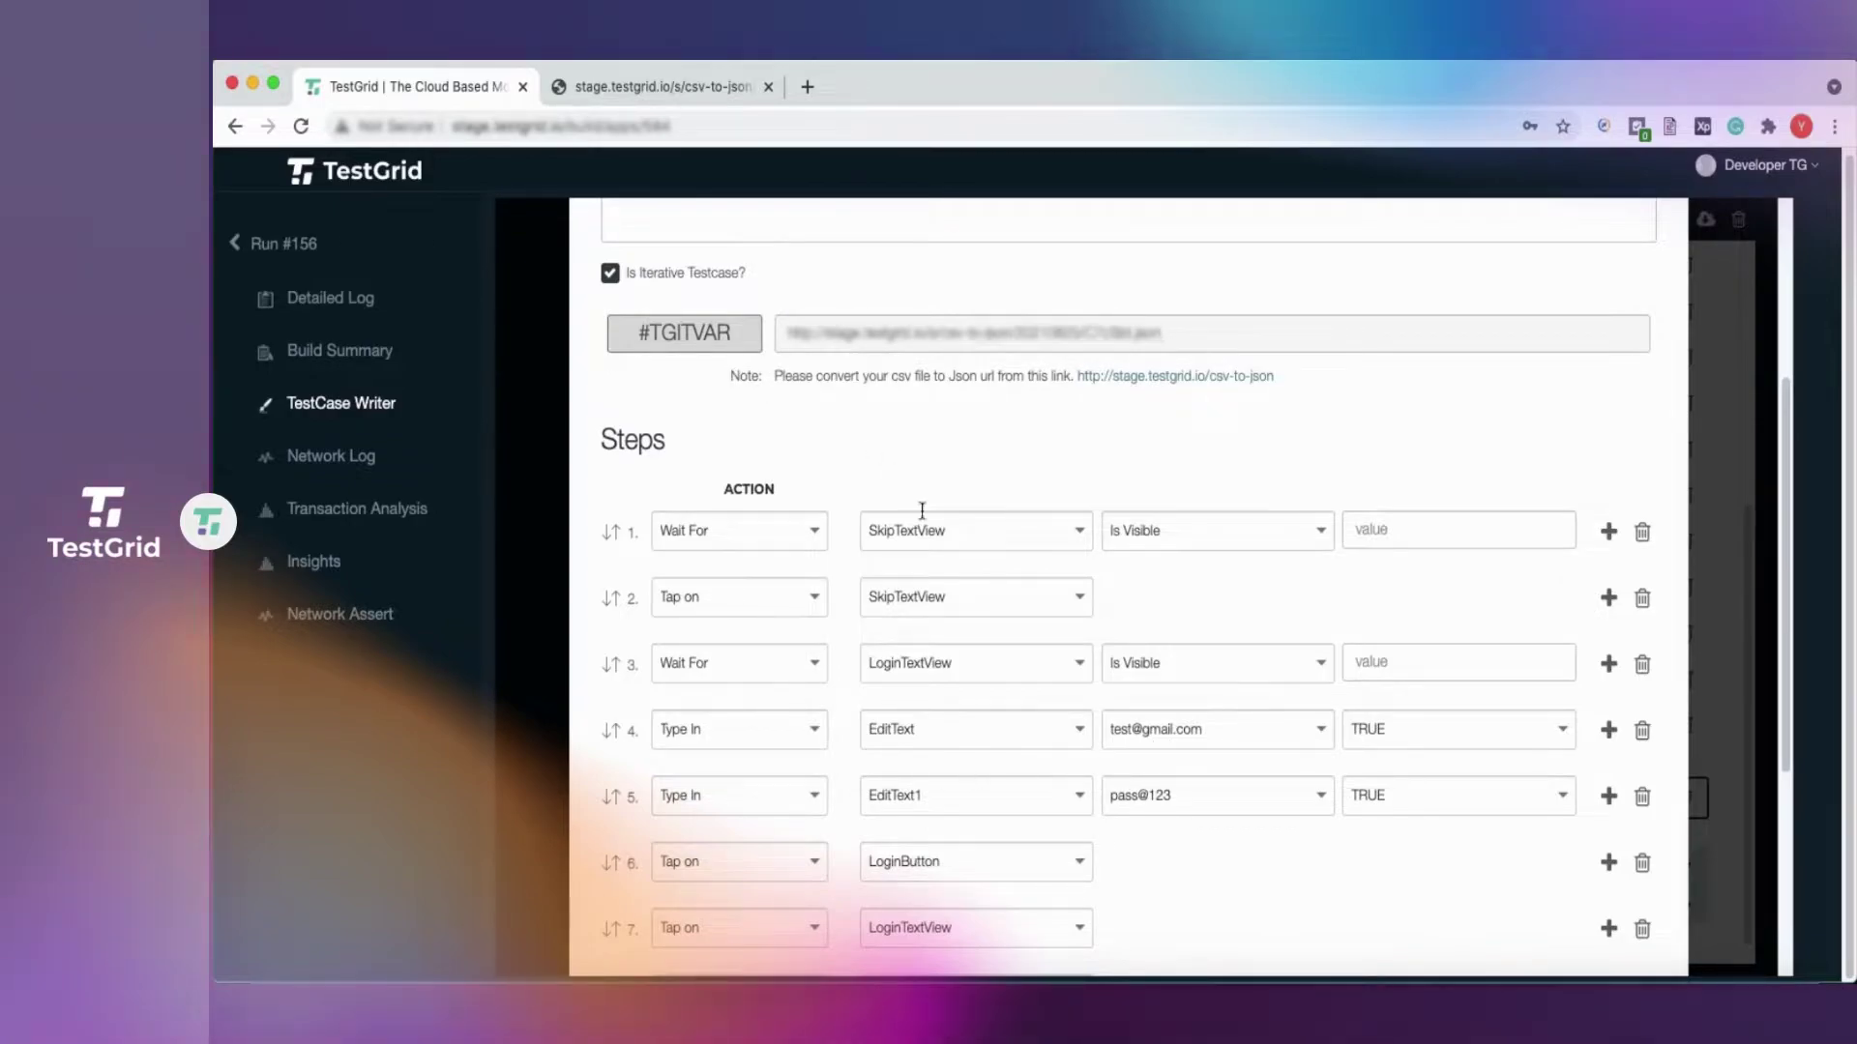
{"action": "left_click", "coordinate": [1230, 729]}
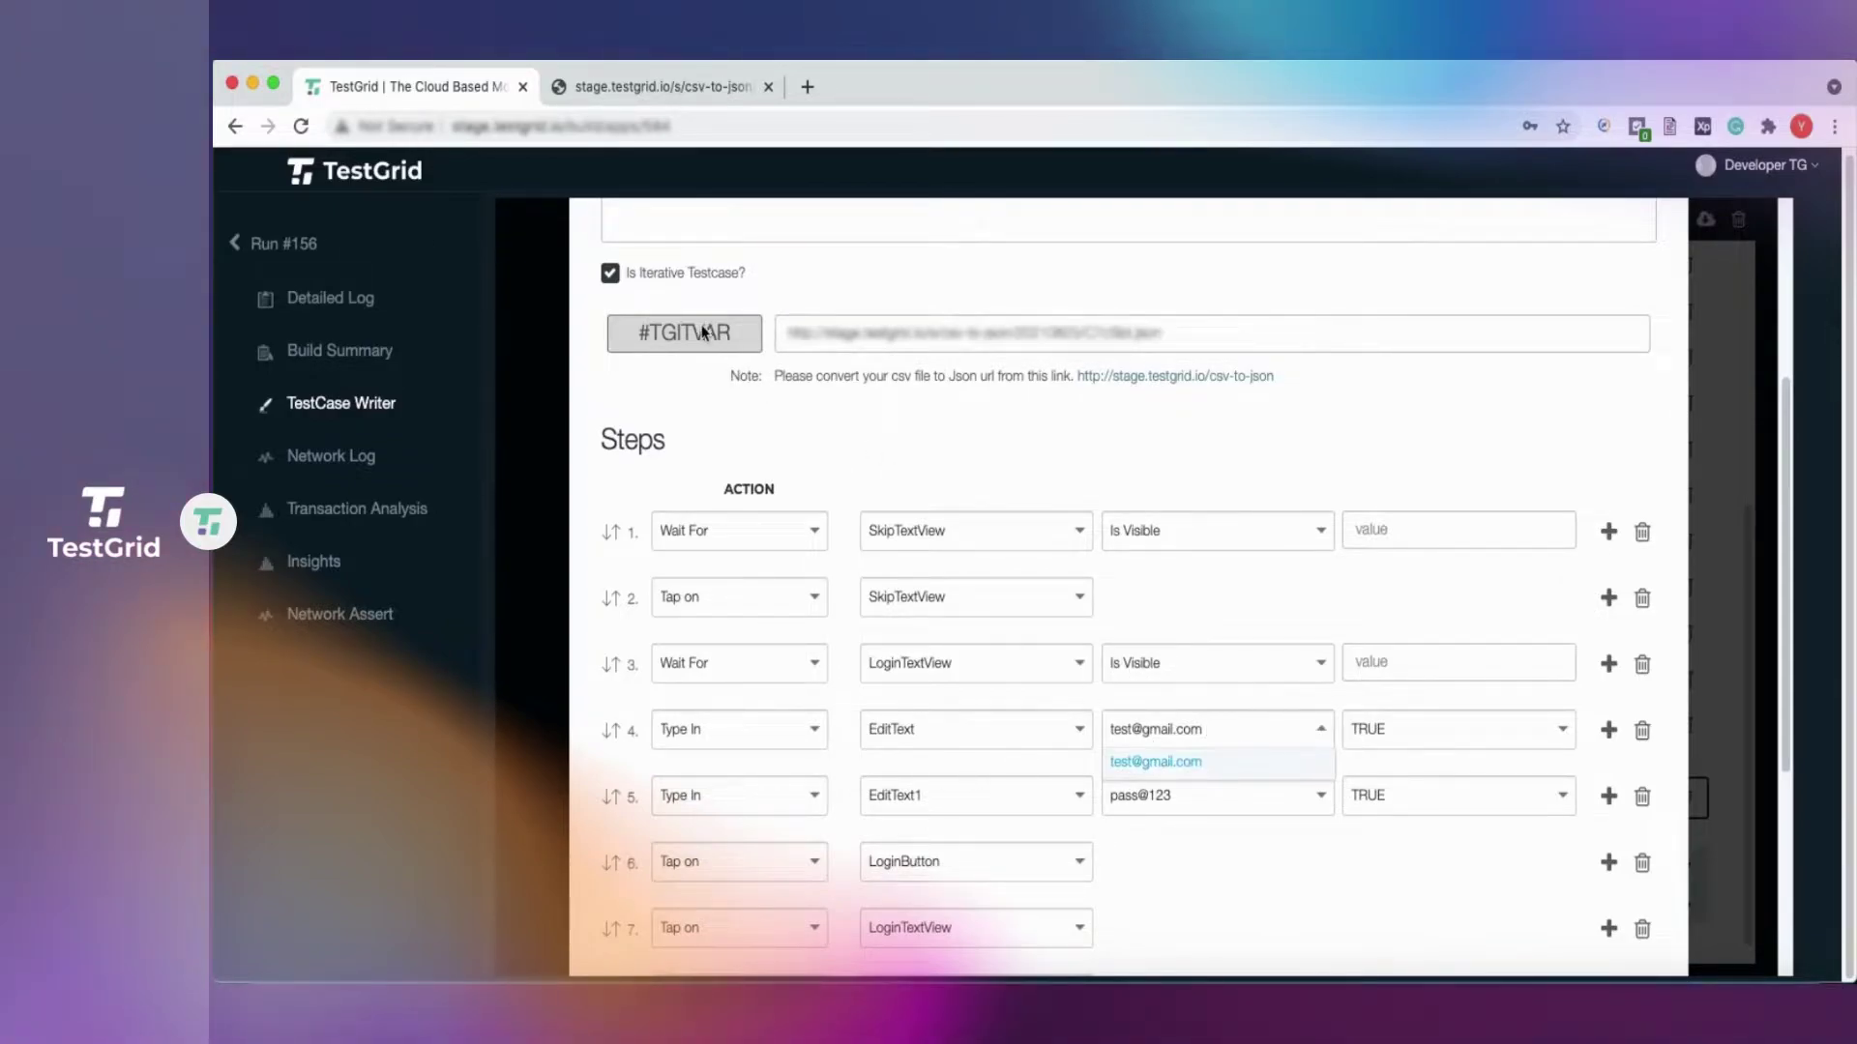
{"action": "left_click", "coordinate": [664, 335]}
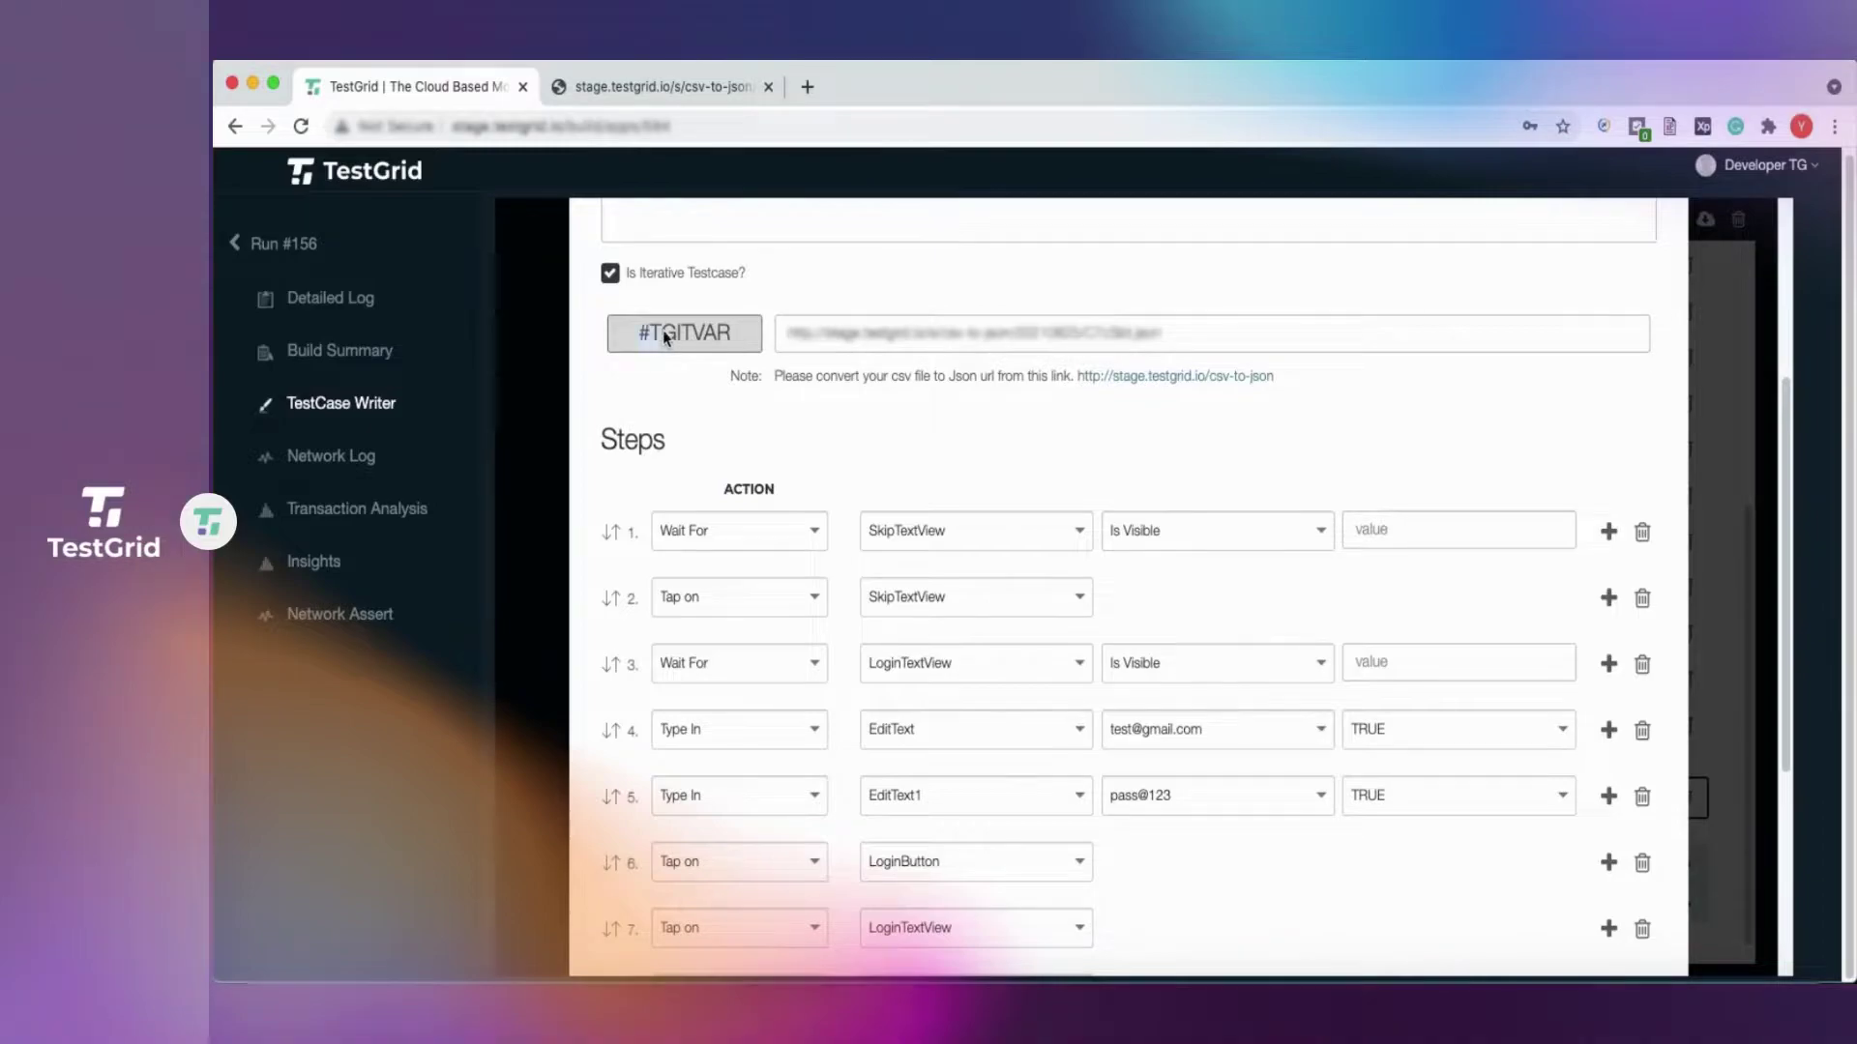
{"action": "right_click", "coordinate": [727, 333]}
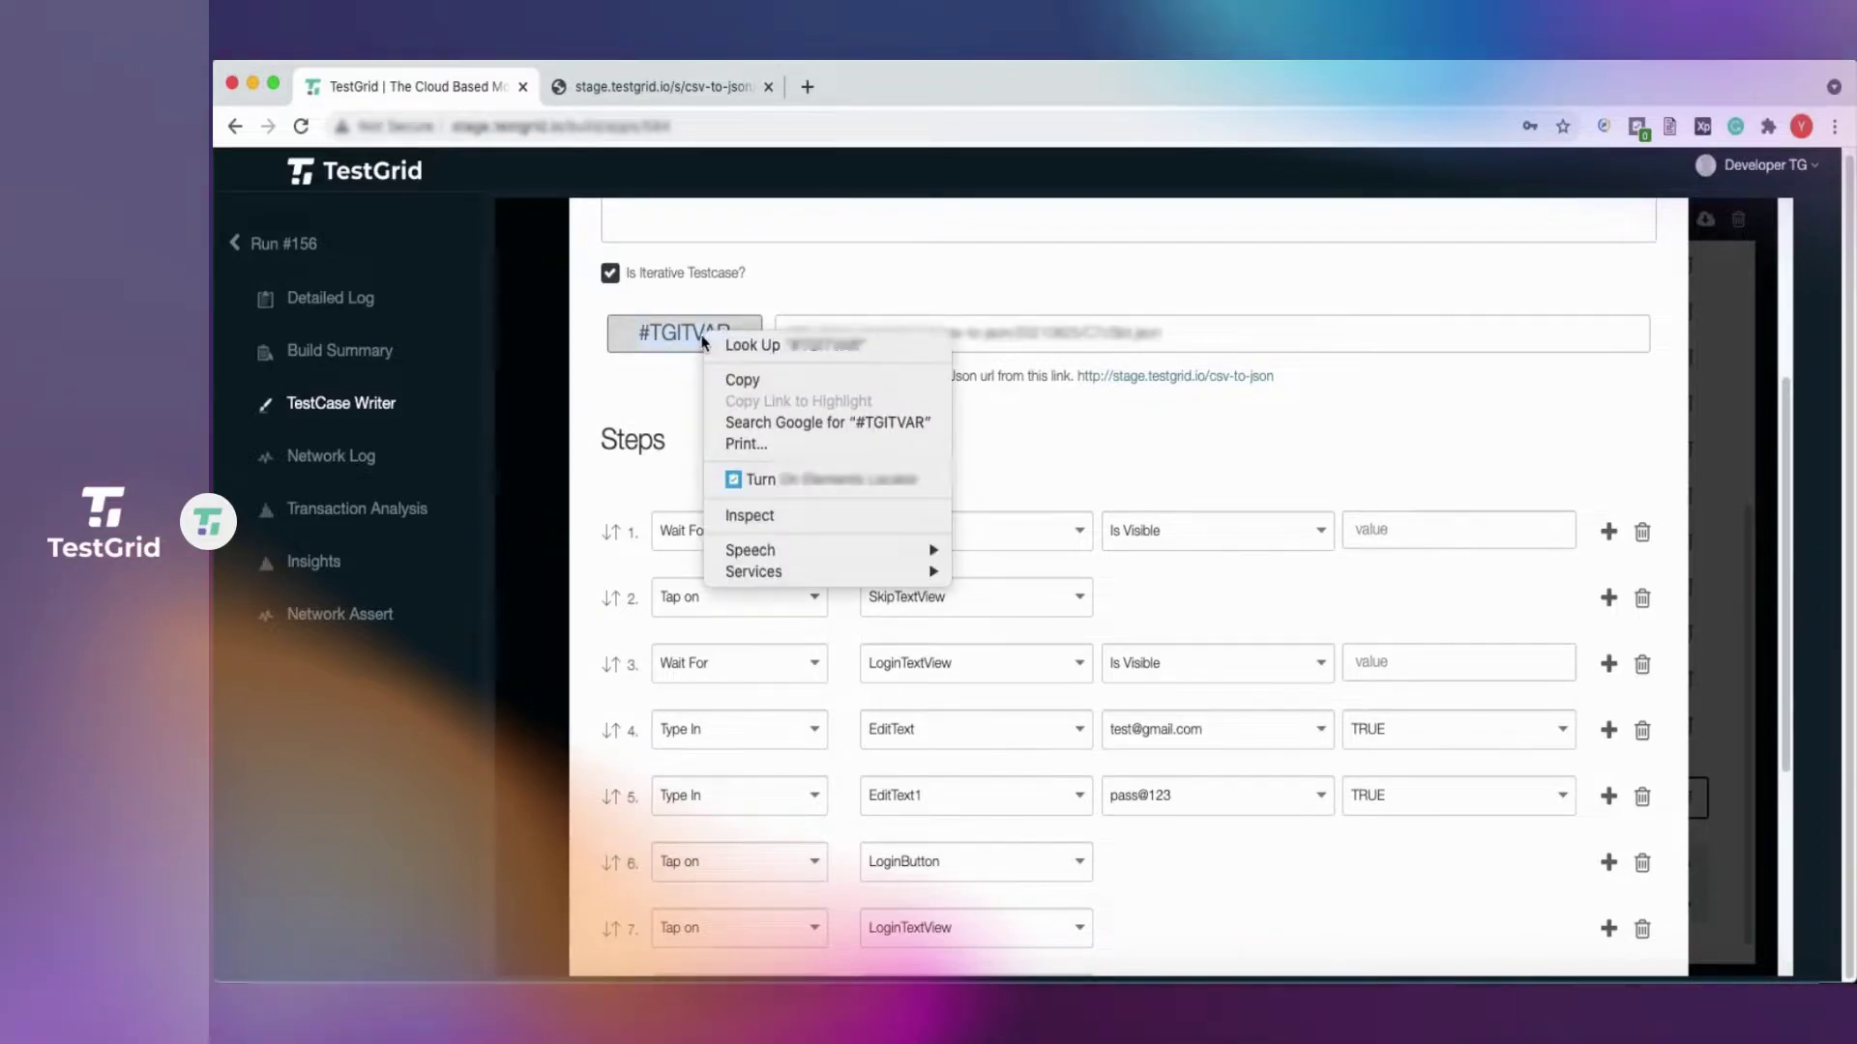
{"action": "left_click", "coordinate": [743, 381]}
{"action": "left_click", "coordinate": [1232, 729]}
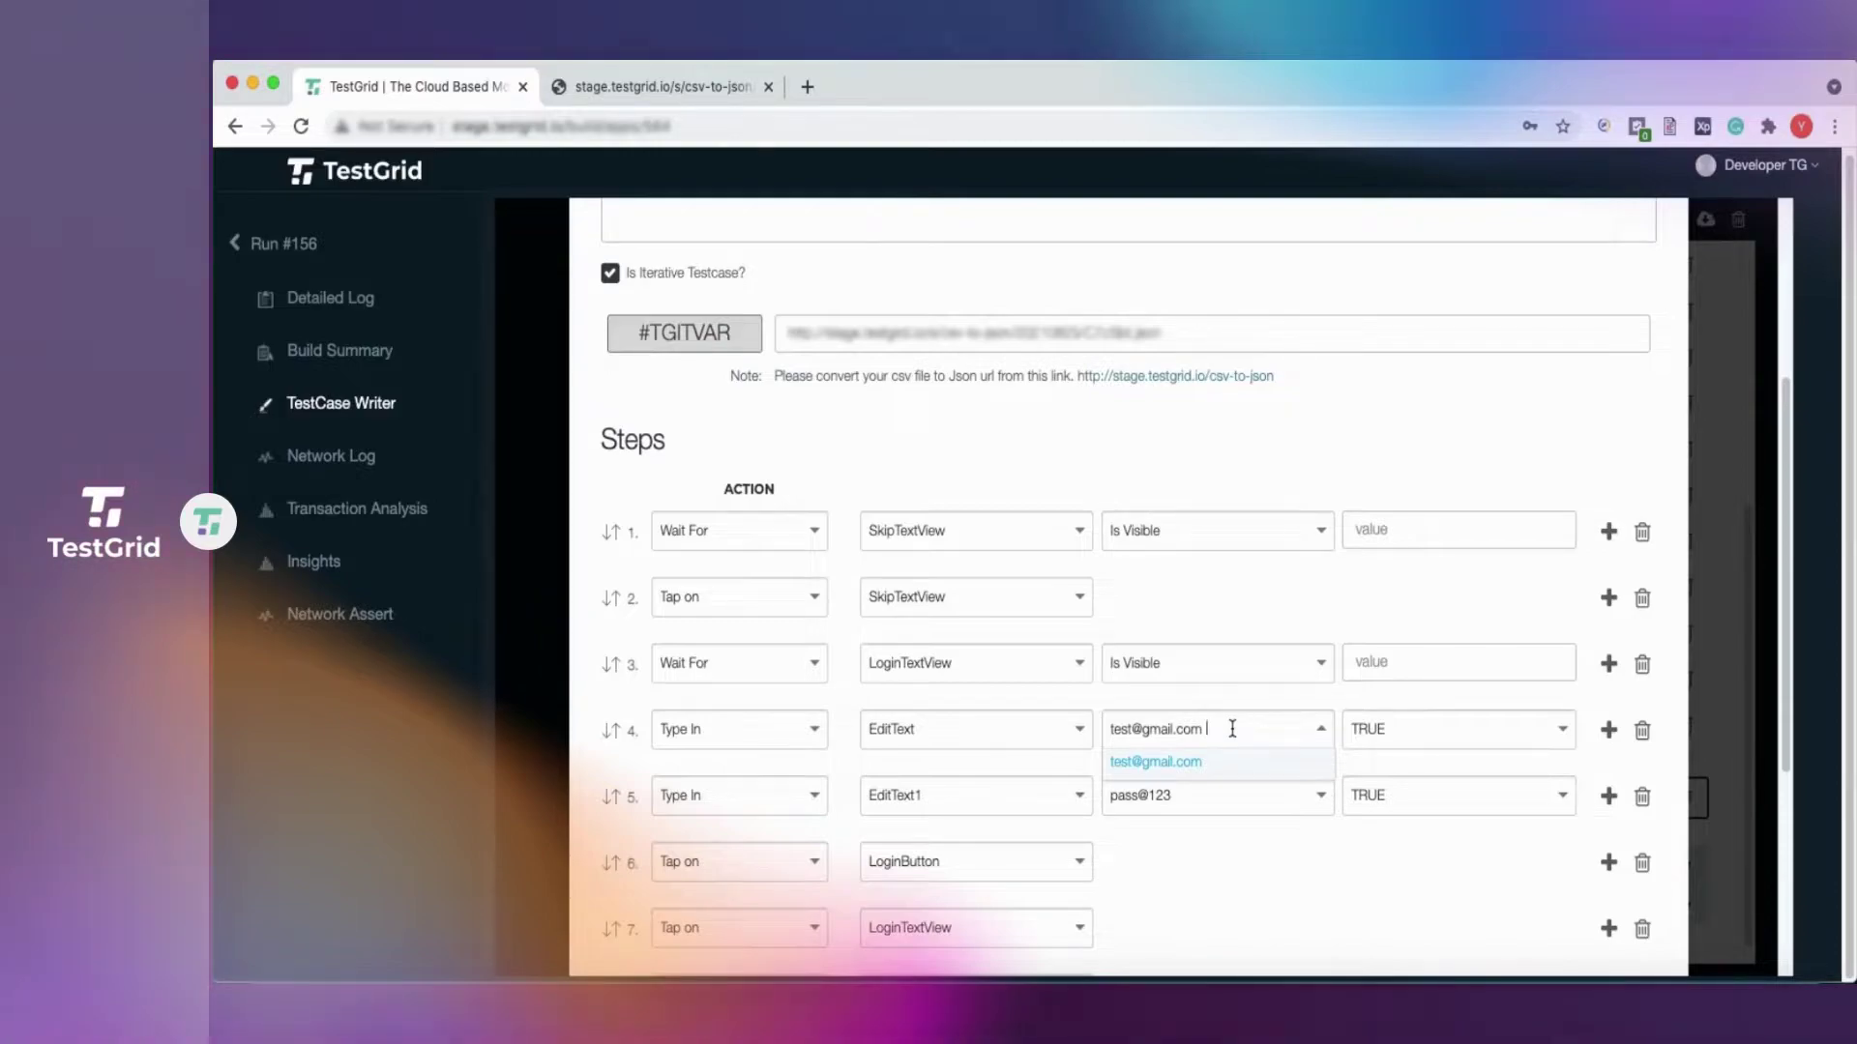
{"action": "key", "text": "super+a"}
{"action": "key", "text": "BackSpace"}
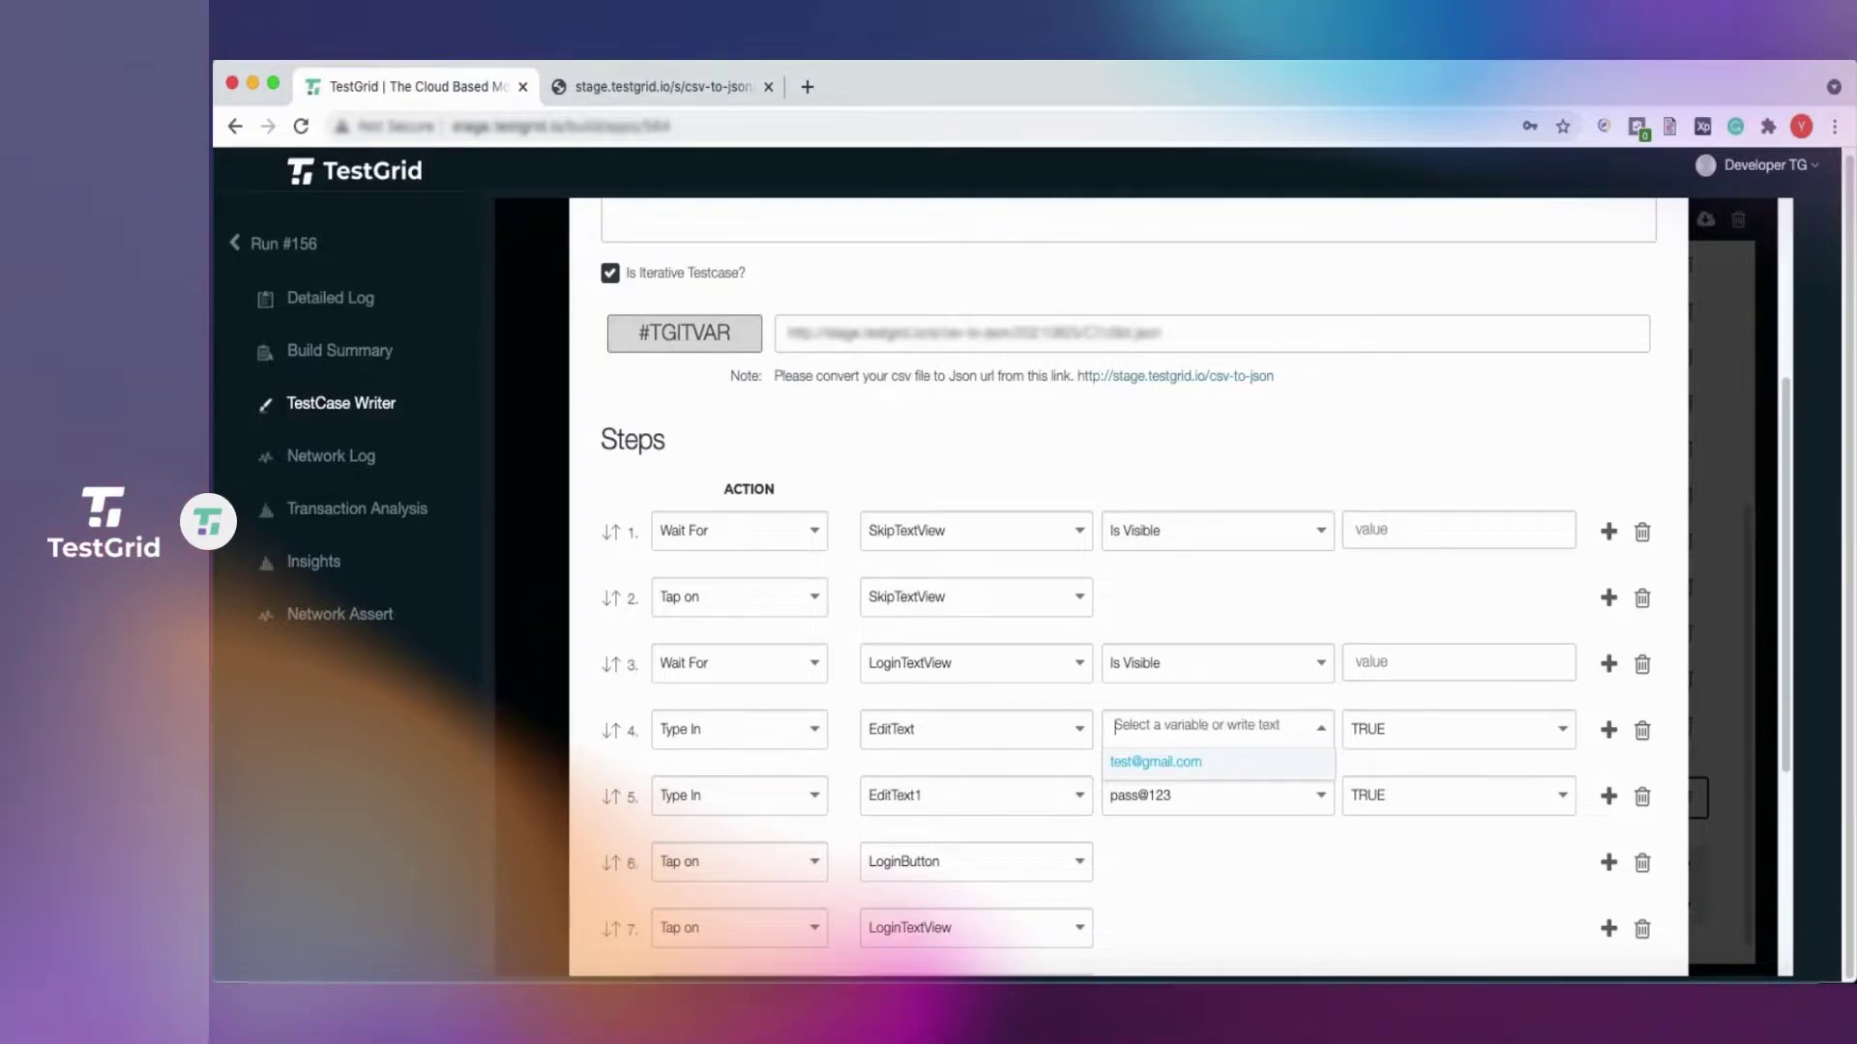
{"action": "key", "text": "super+v"}
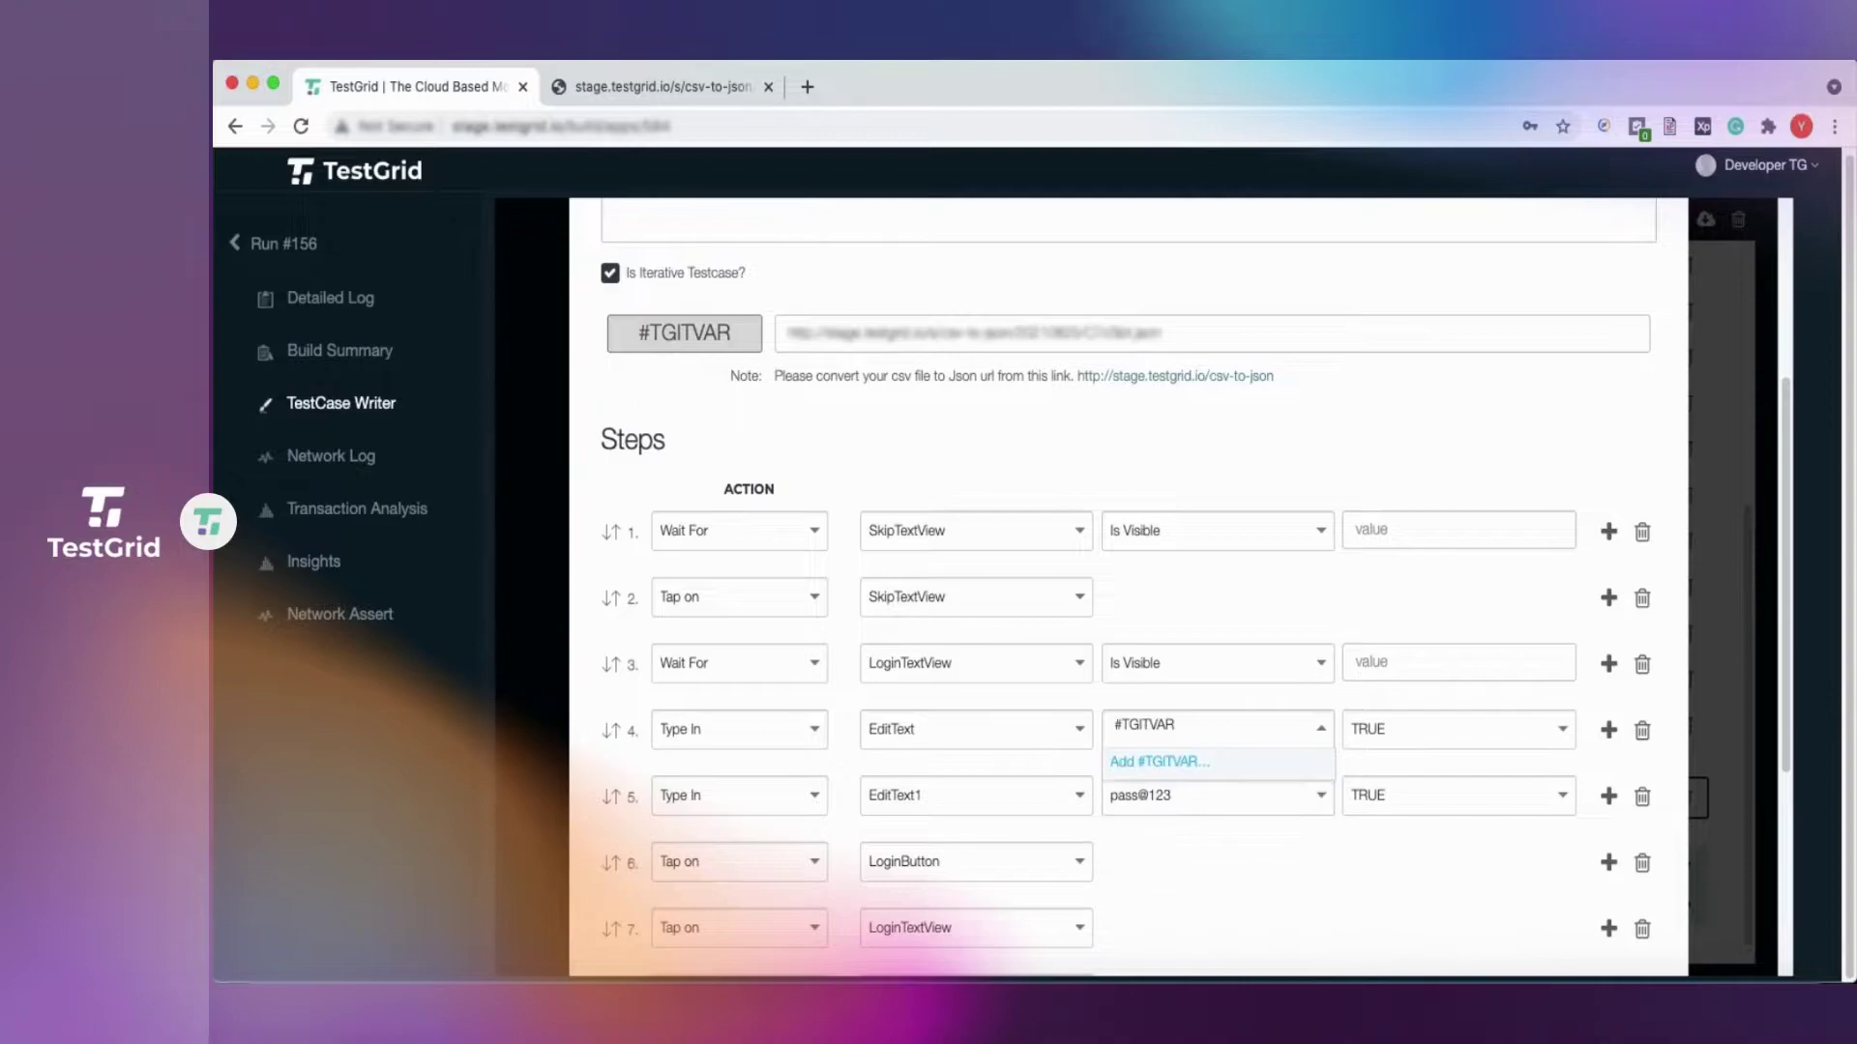
{"action": "type", "text": ".Username"}
{"action": "left_click", "coordinate": [1166, 763]}
Replace step 5's fixed password with #TGITVAR.Password.
{"action": "left_click", "coordinate": [1196, 802]}
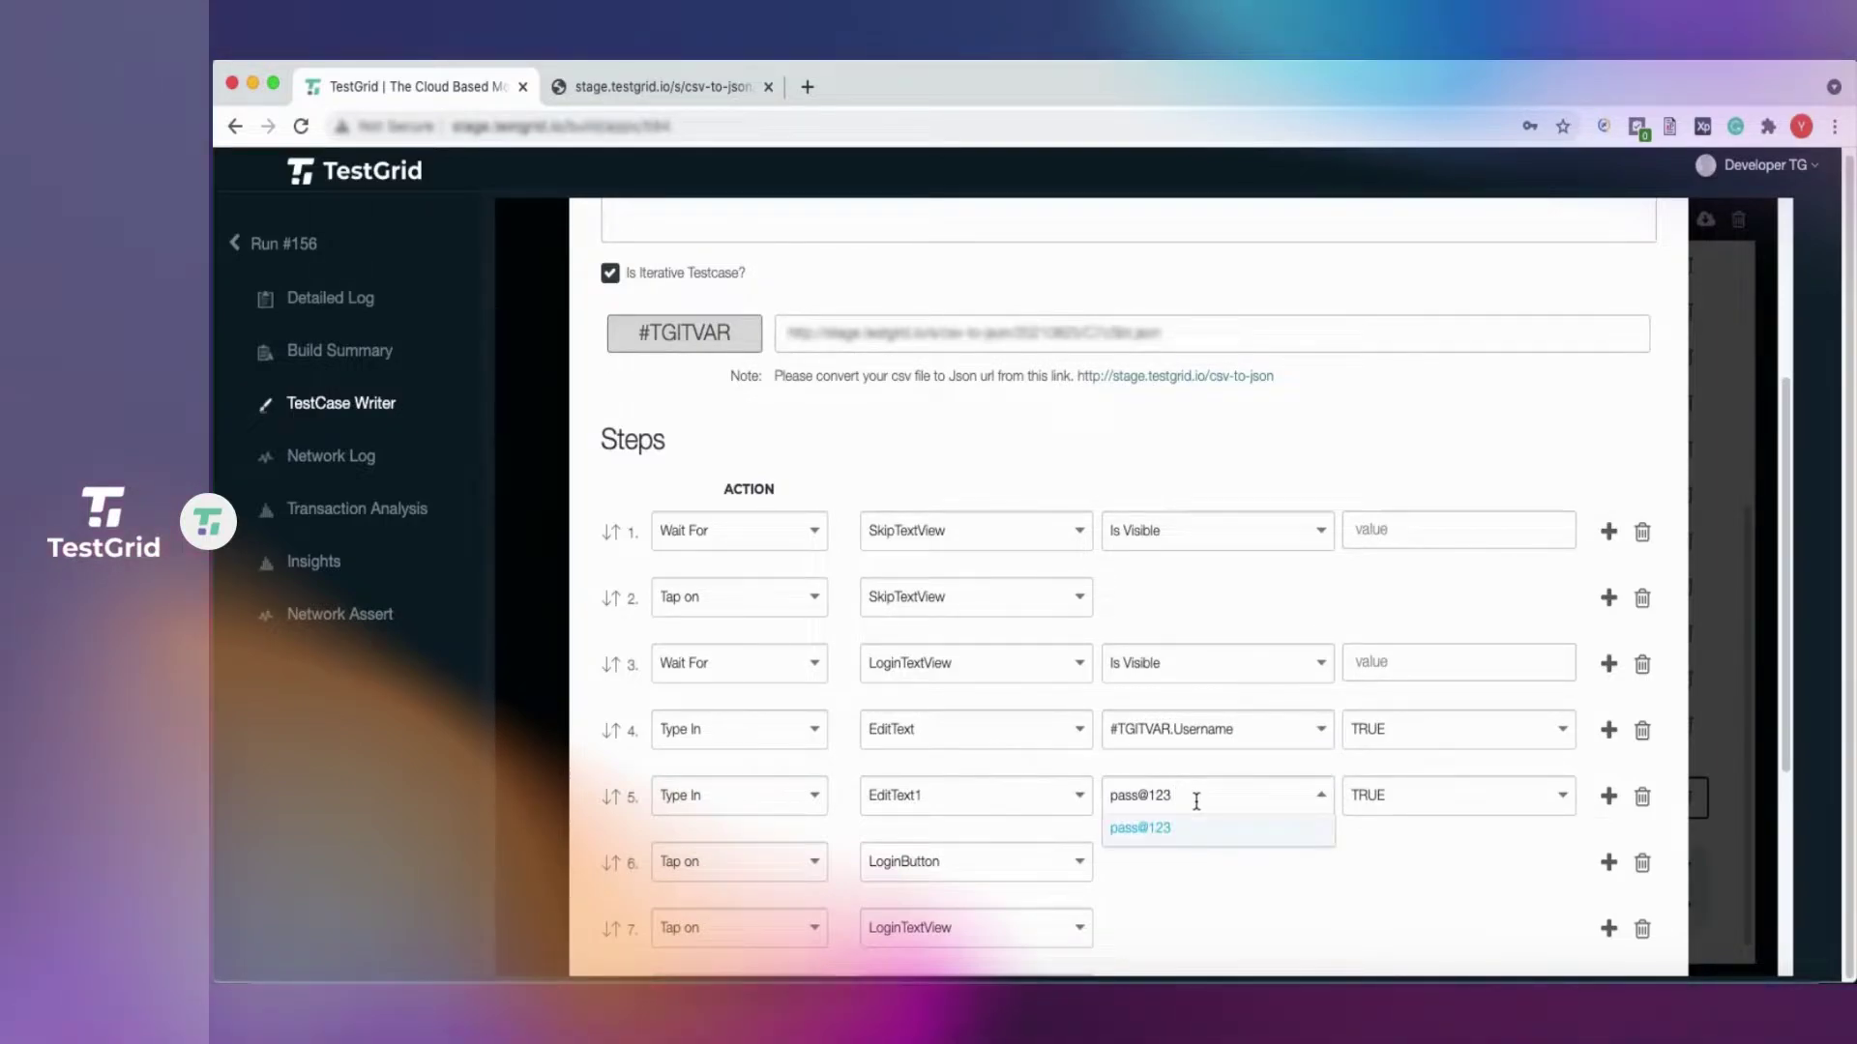
{"action": "key", "text": "BackSpace"}
{"action": "key", "text": "BackSpace"}
{"action": "key", "text": "BackSpace"}
{"action": "key", "text": "BackSpace"}
{"action": "key", "text": "BackSpace"}
{"action": "key", "text": "BackSpace"}
{"action": "key", "text": "BackSpace"}
{"action": "key", "text": "BackSpace"}
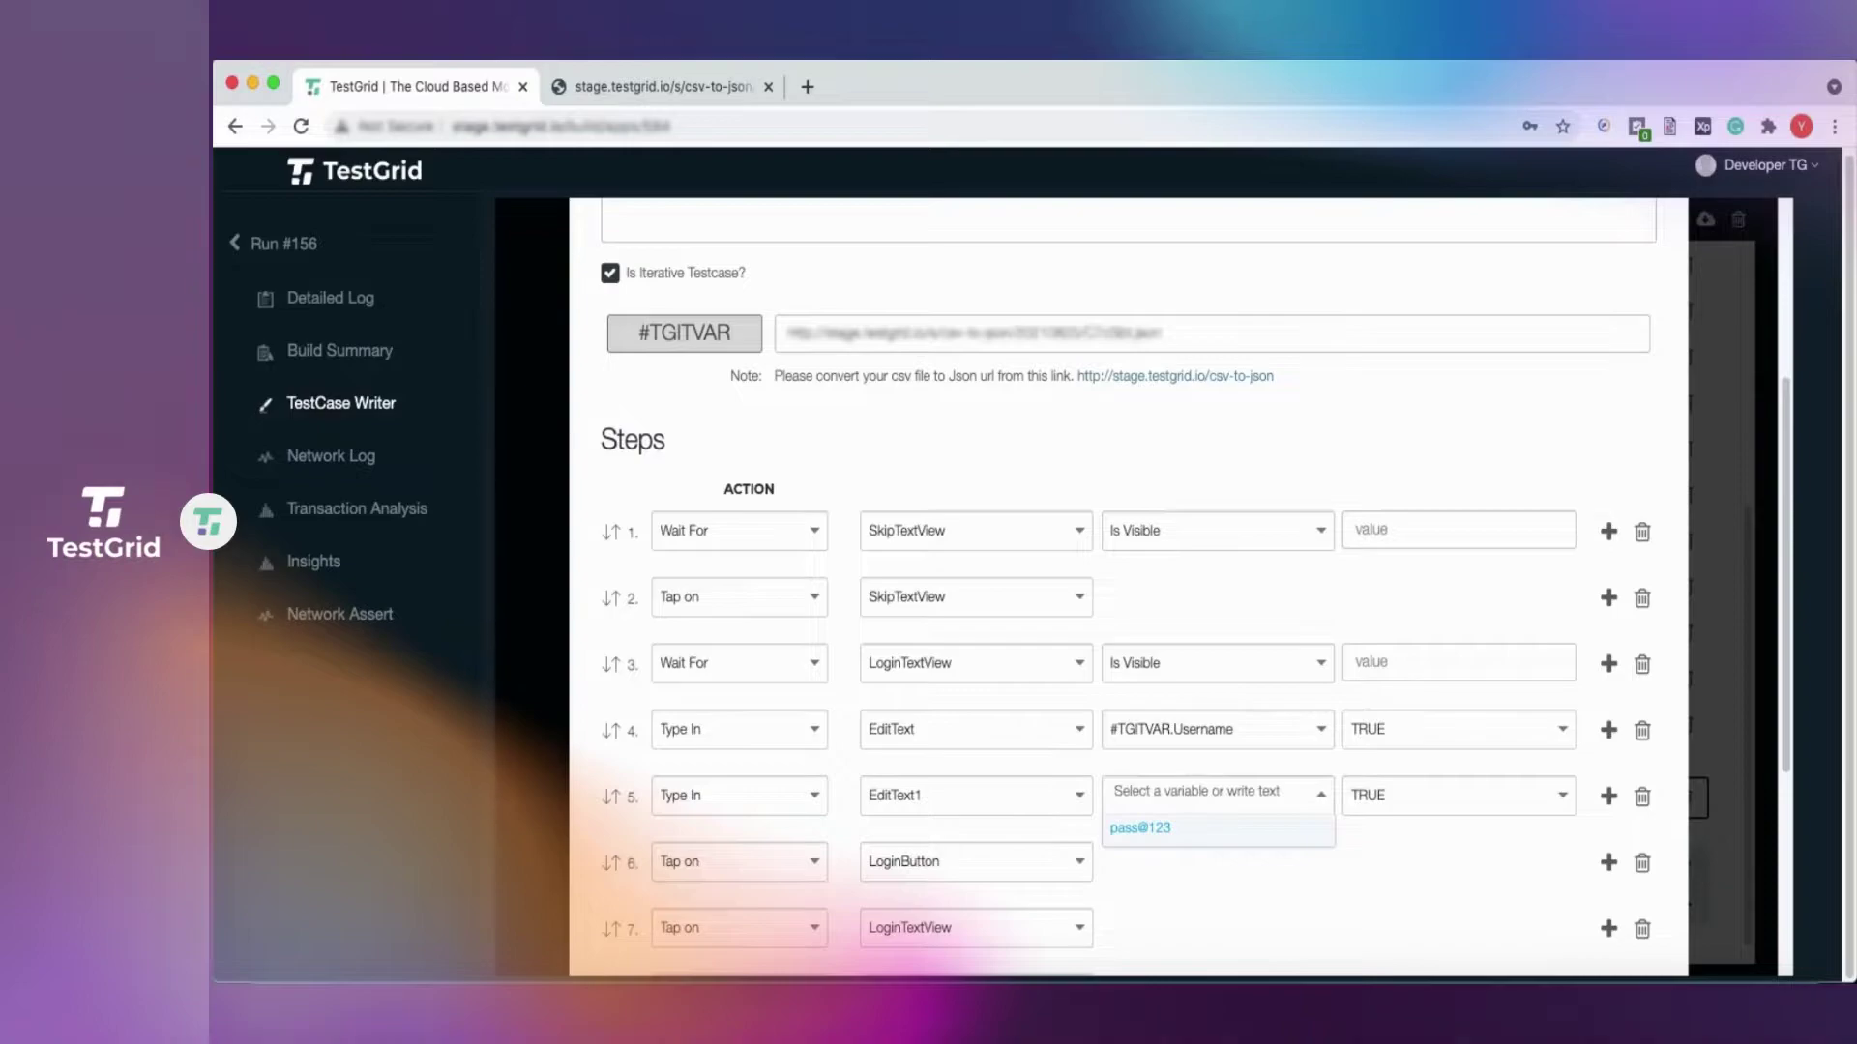
{"action": "type", "text": "#"}
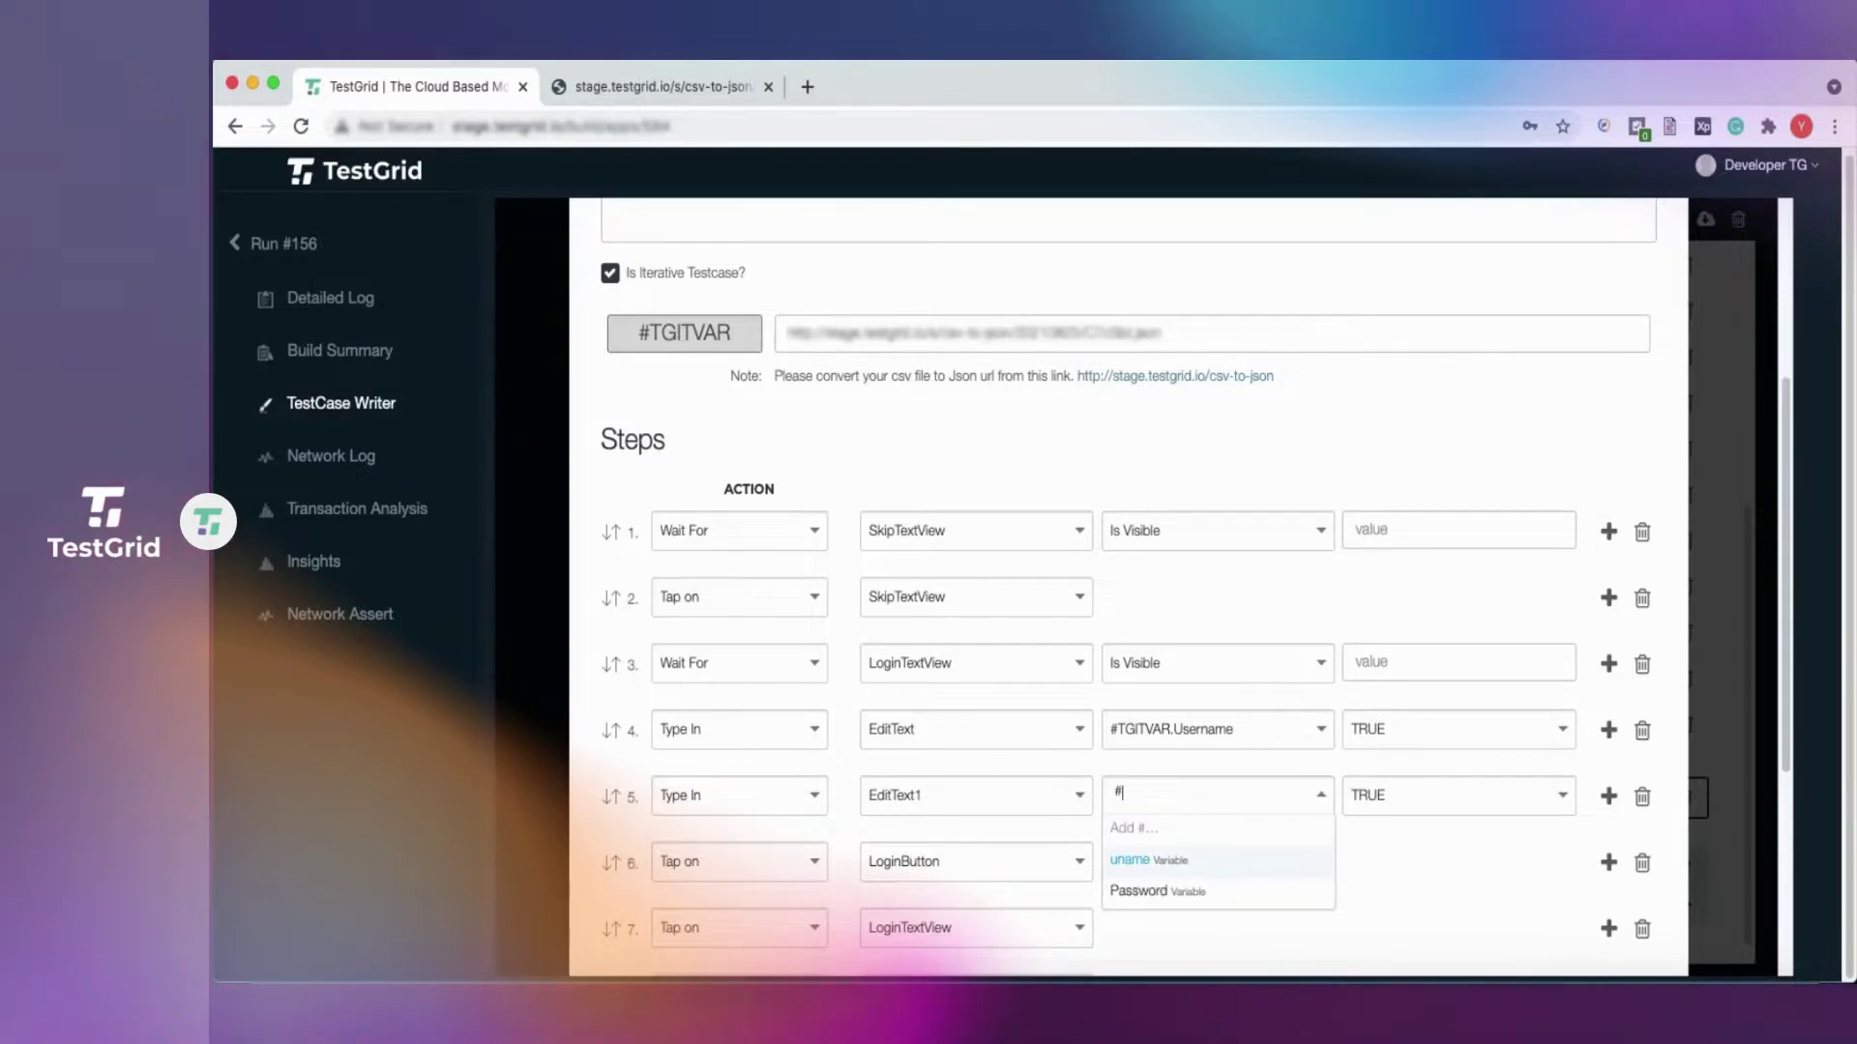
{"action": "key", "text": "super+v"}
{"action": "type", "text": ".Passwor"}
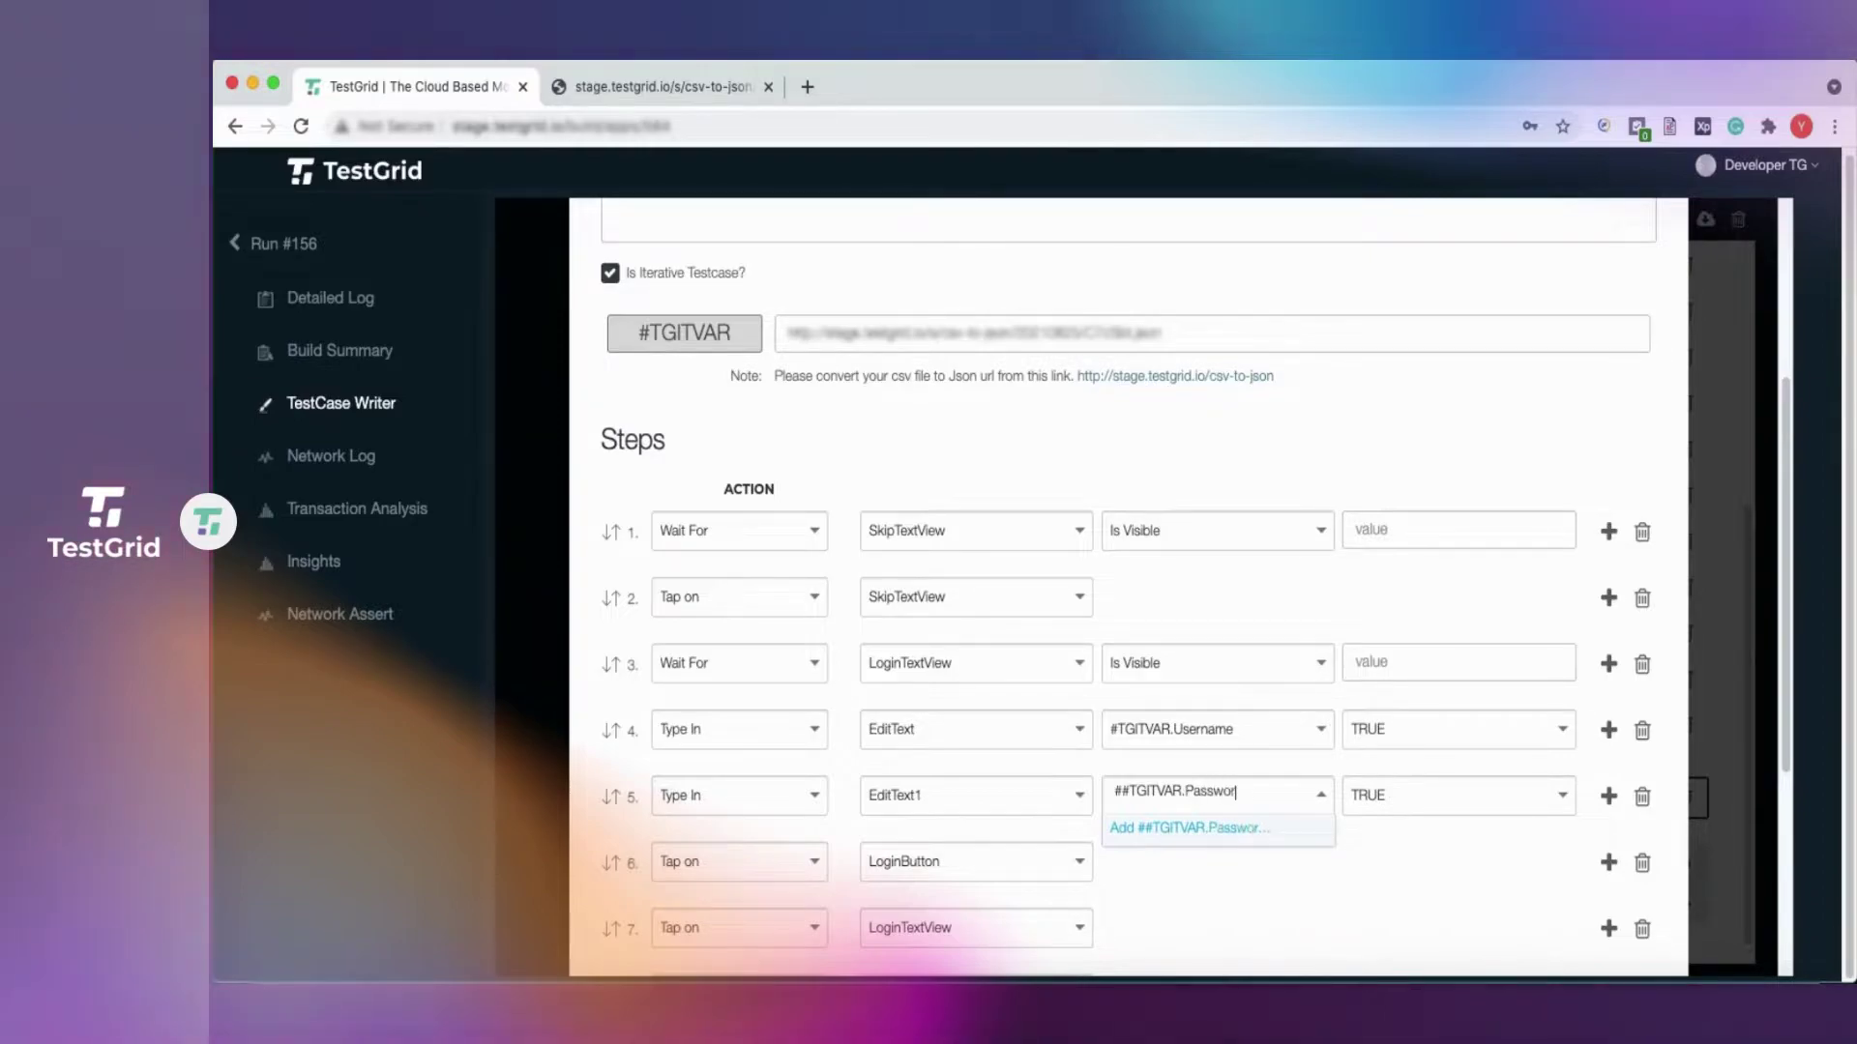
{"action": "type", "text": "d"}
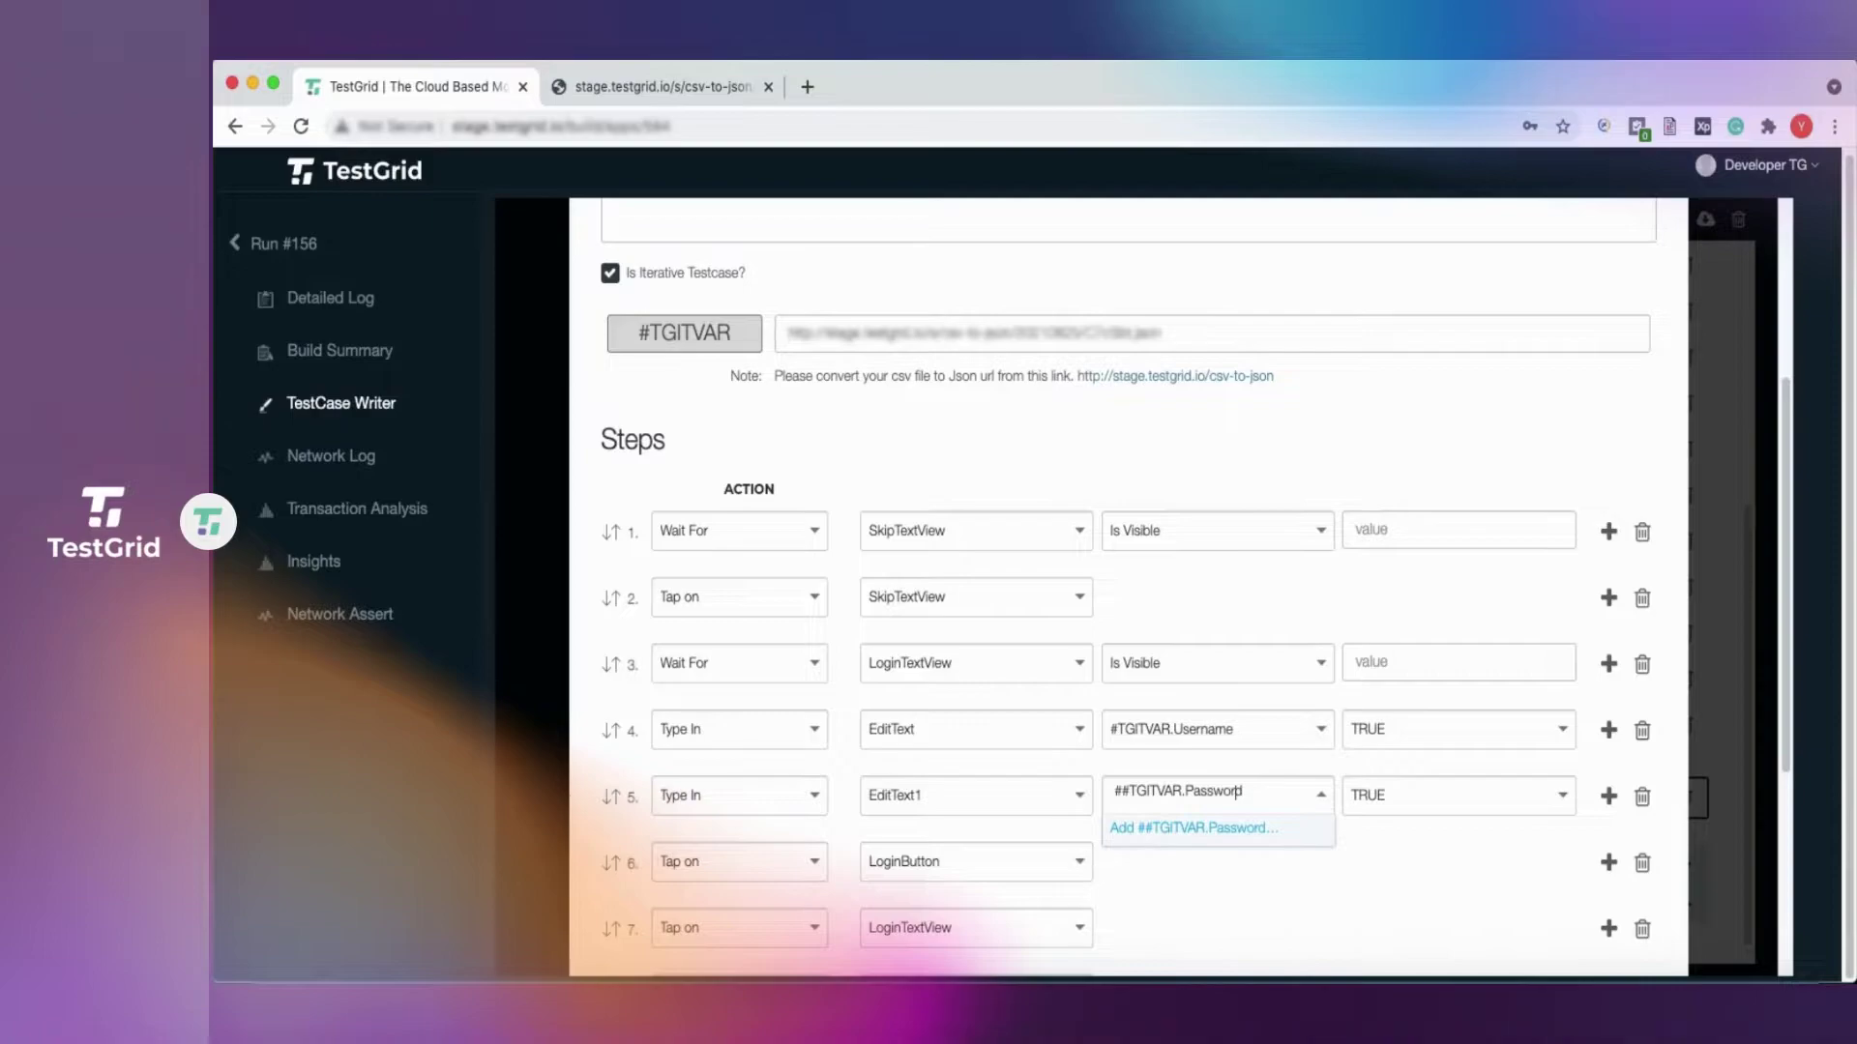
{"action": "key", "text": "BackSpace"}
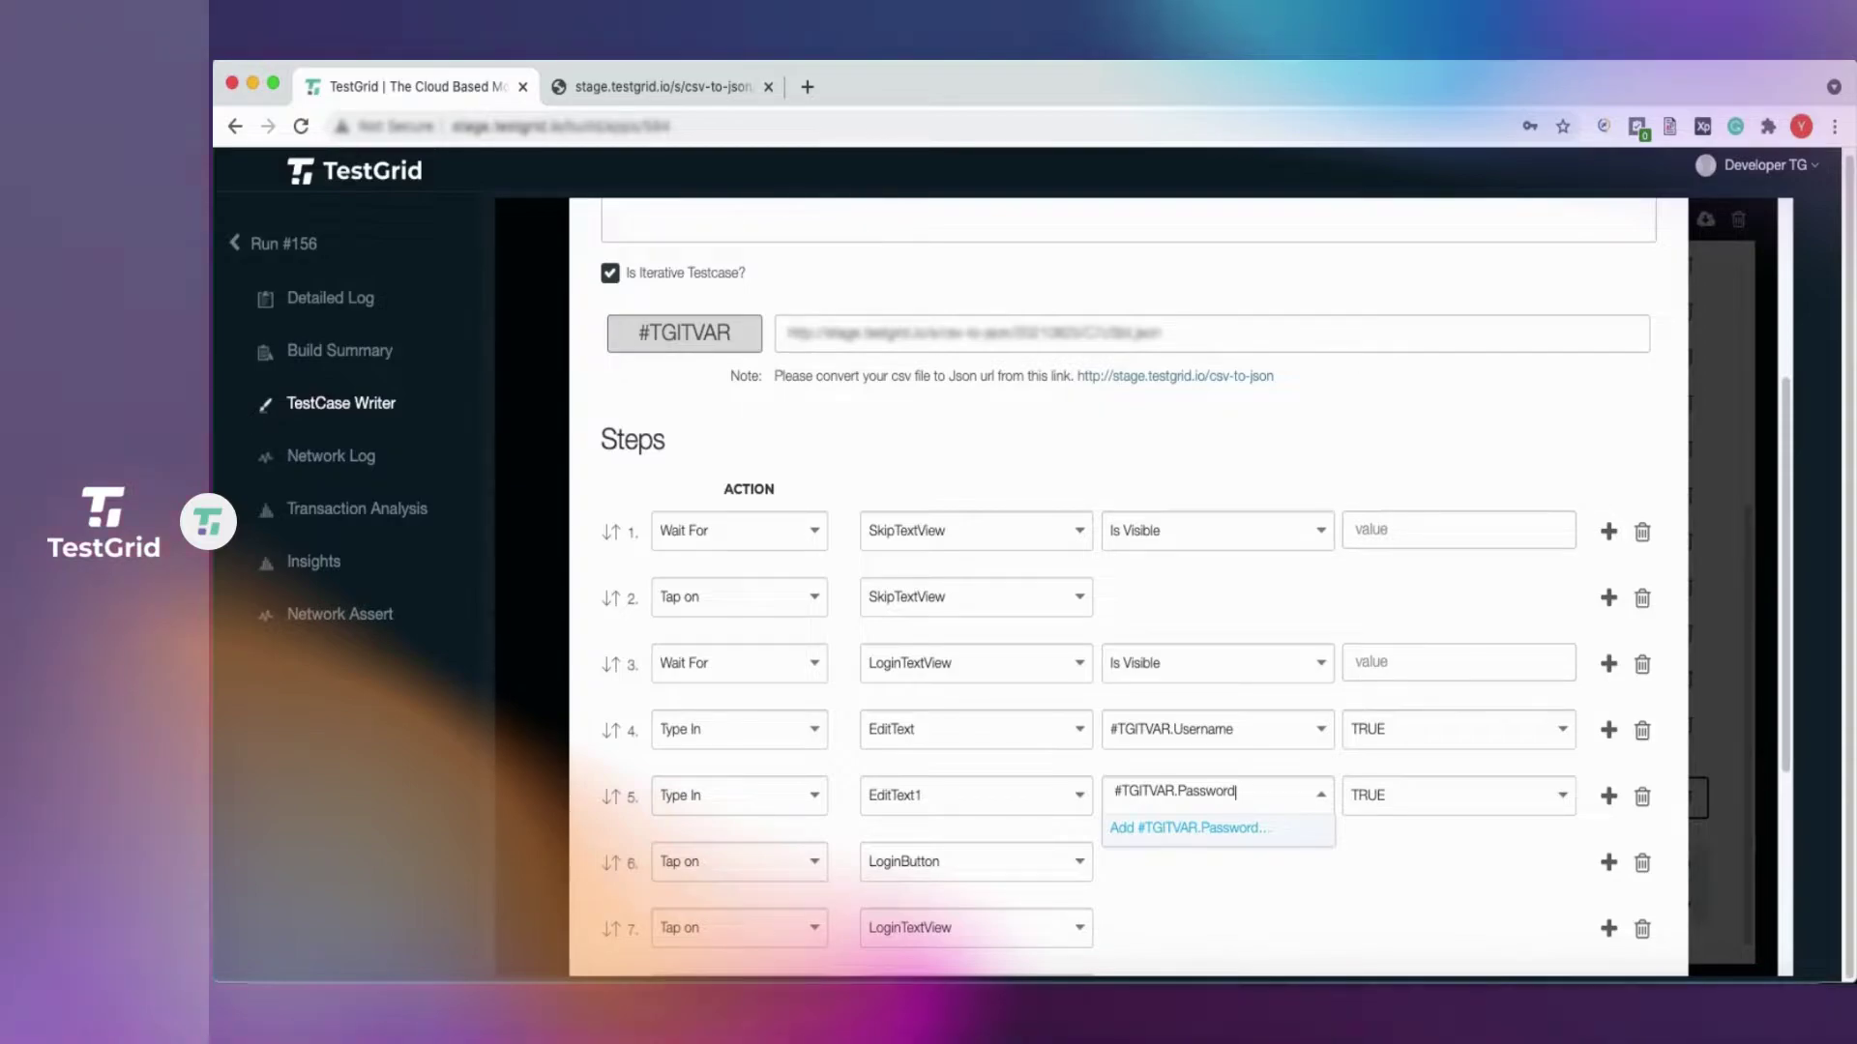
{"action": "left_click", "coordinate": [1177, 835]}
{"action": "scroll", "coordinate": [1196, 807], "scroll_direction": "down", "scroll_amount": 2}
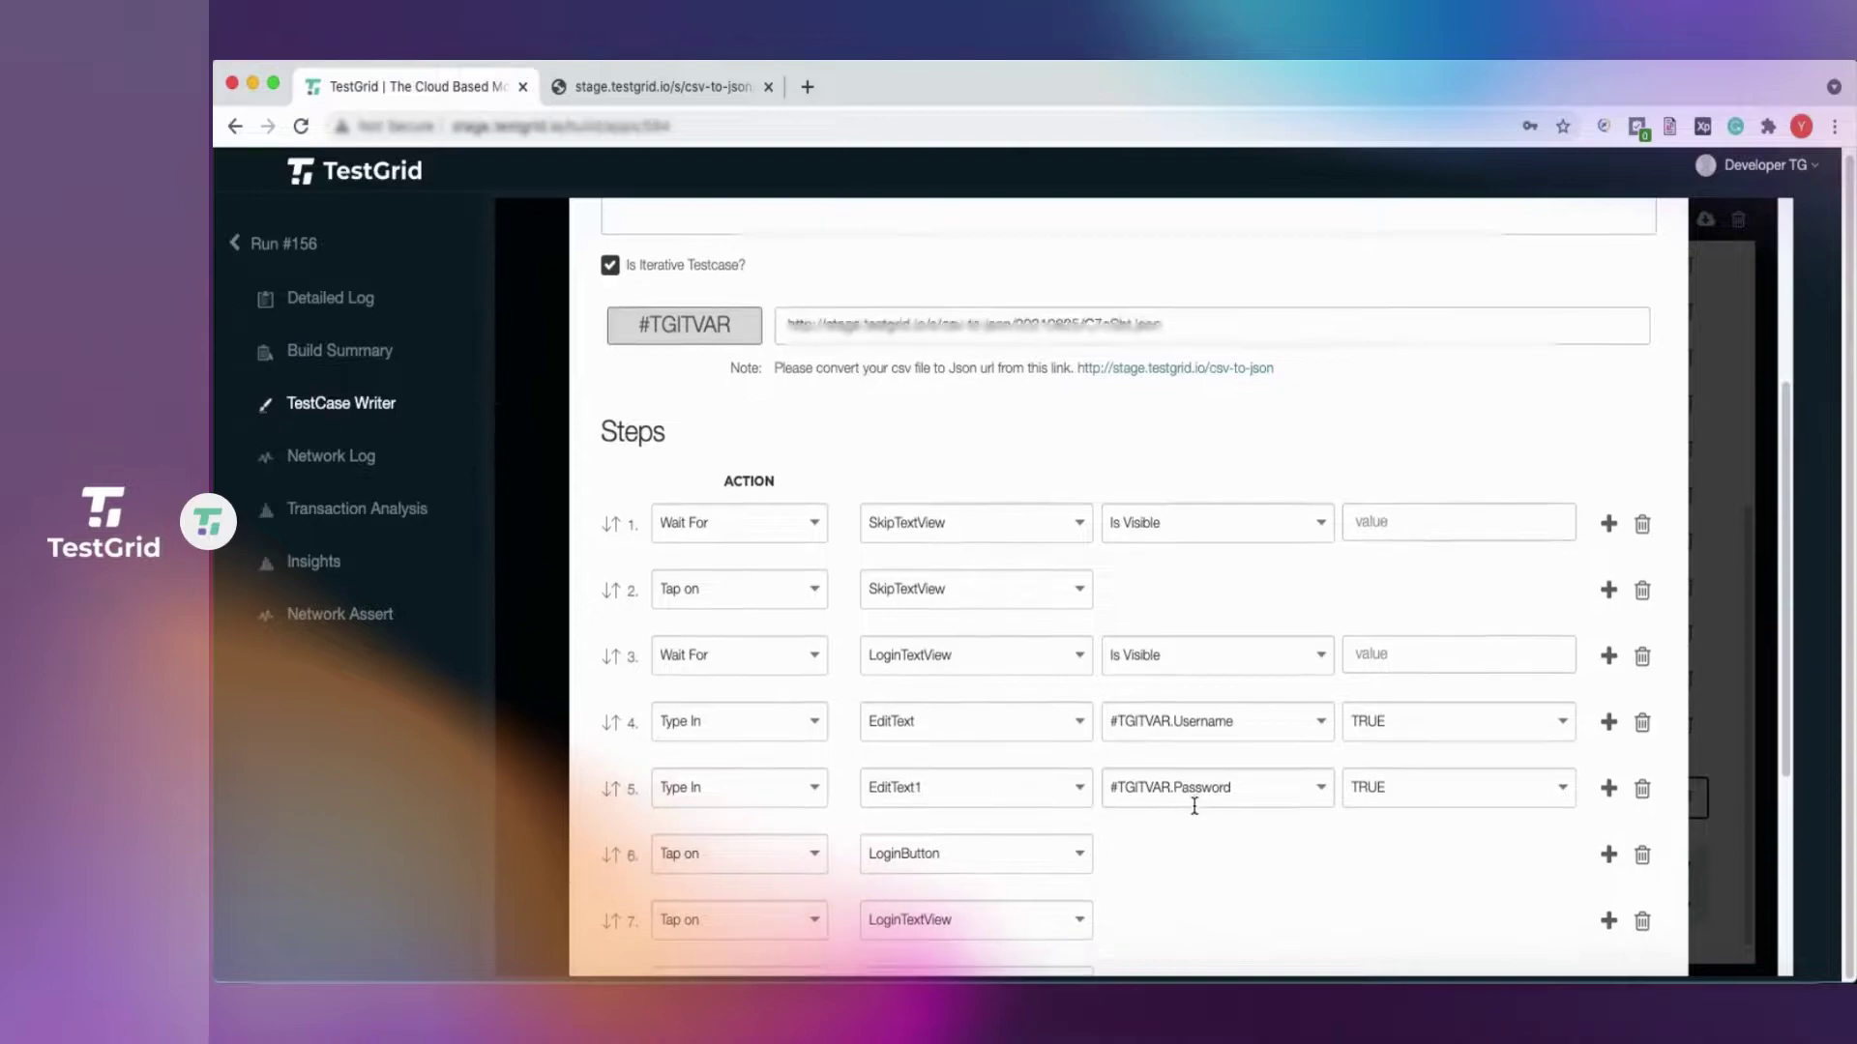
{"action": "scroll", "coordinate": [1197, 812], "scroll_direction": "down", "scroll_amount": 3}
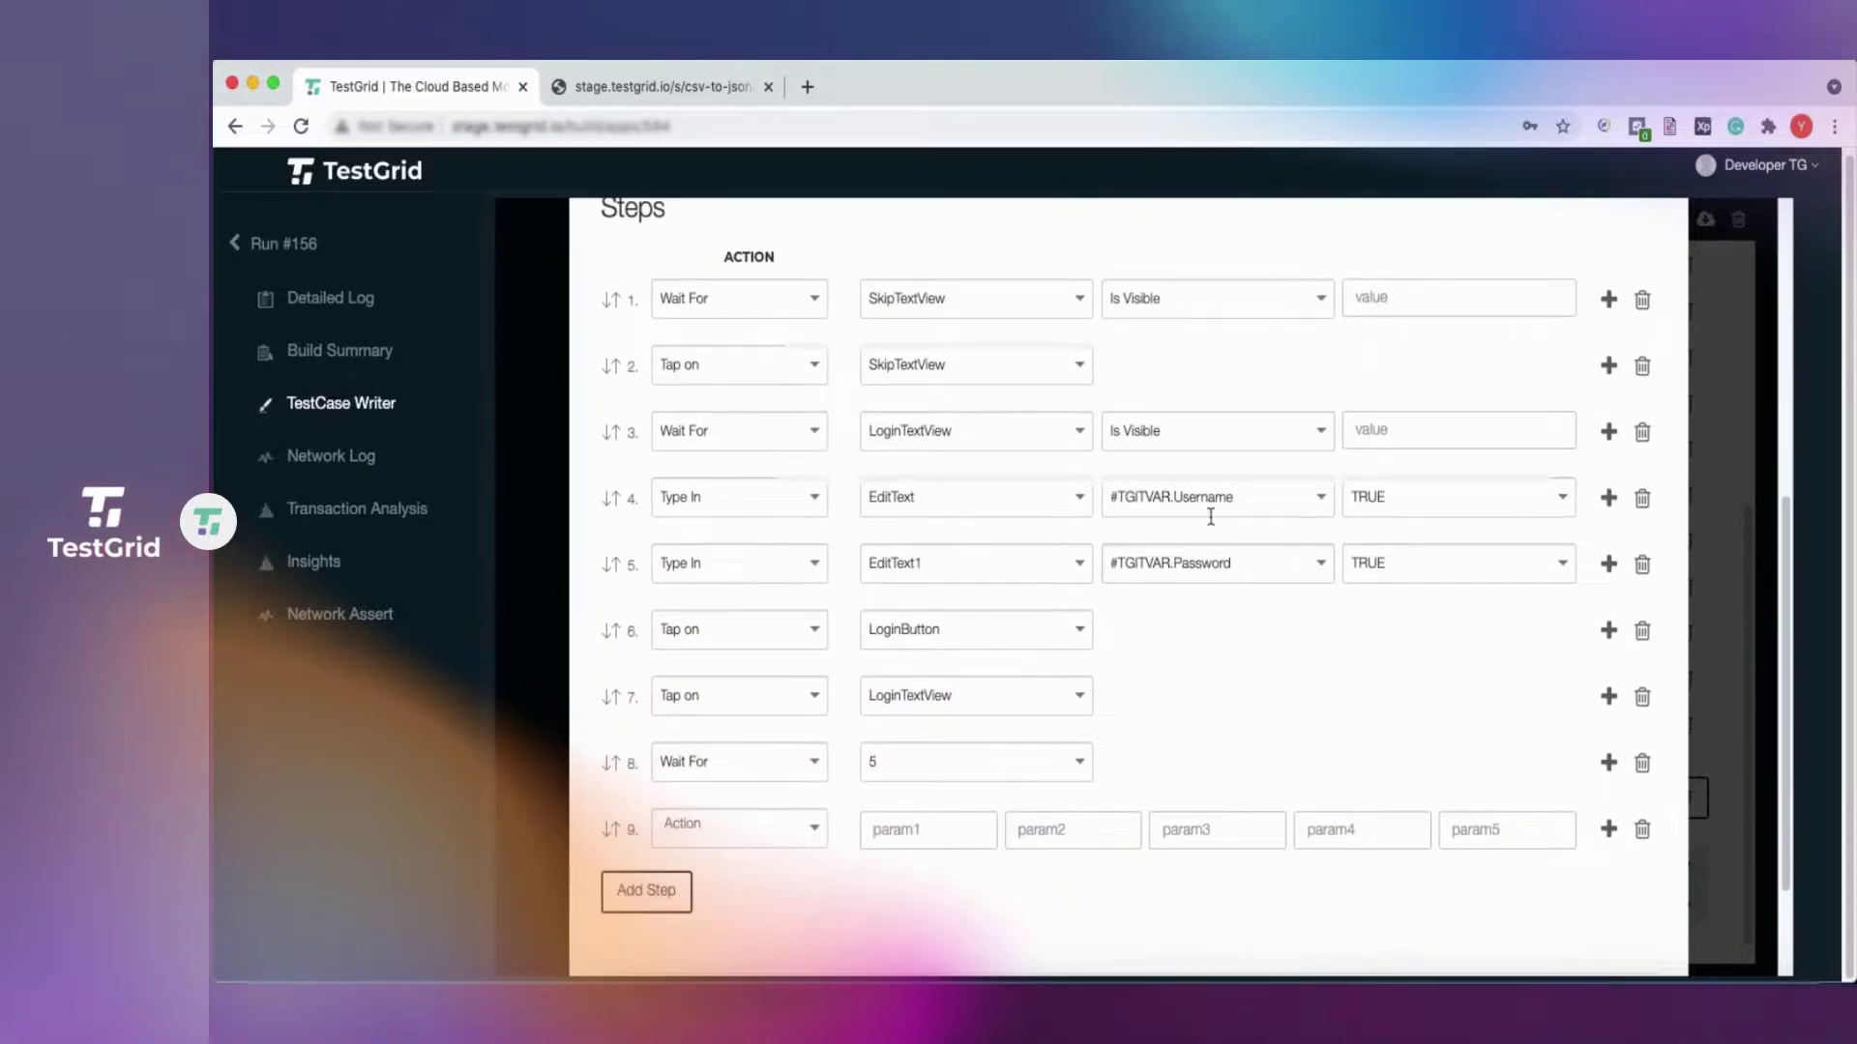
{"action": "right_click", "coordinate": [552, 977]}
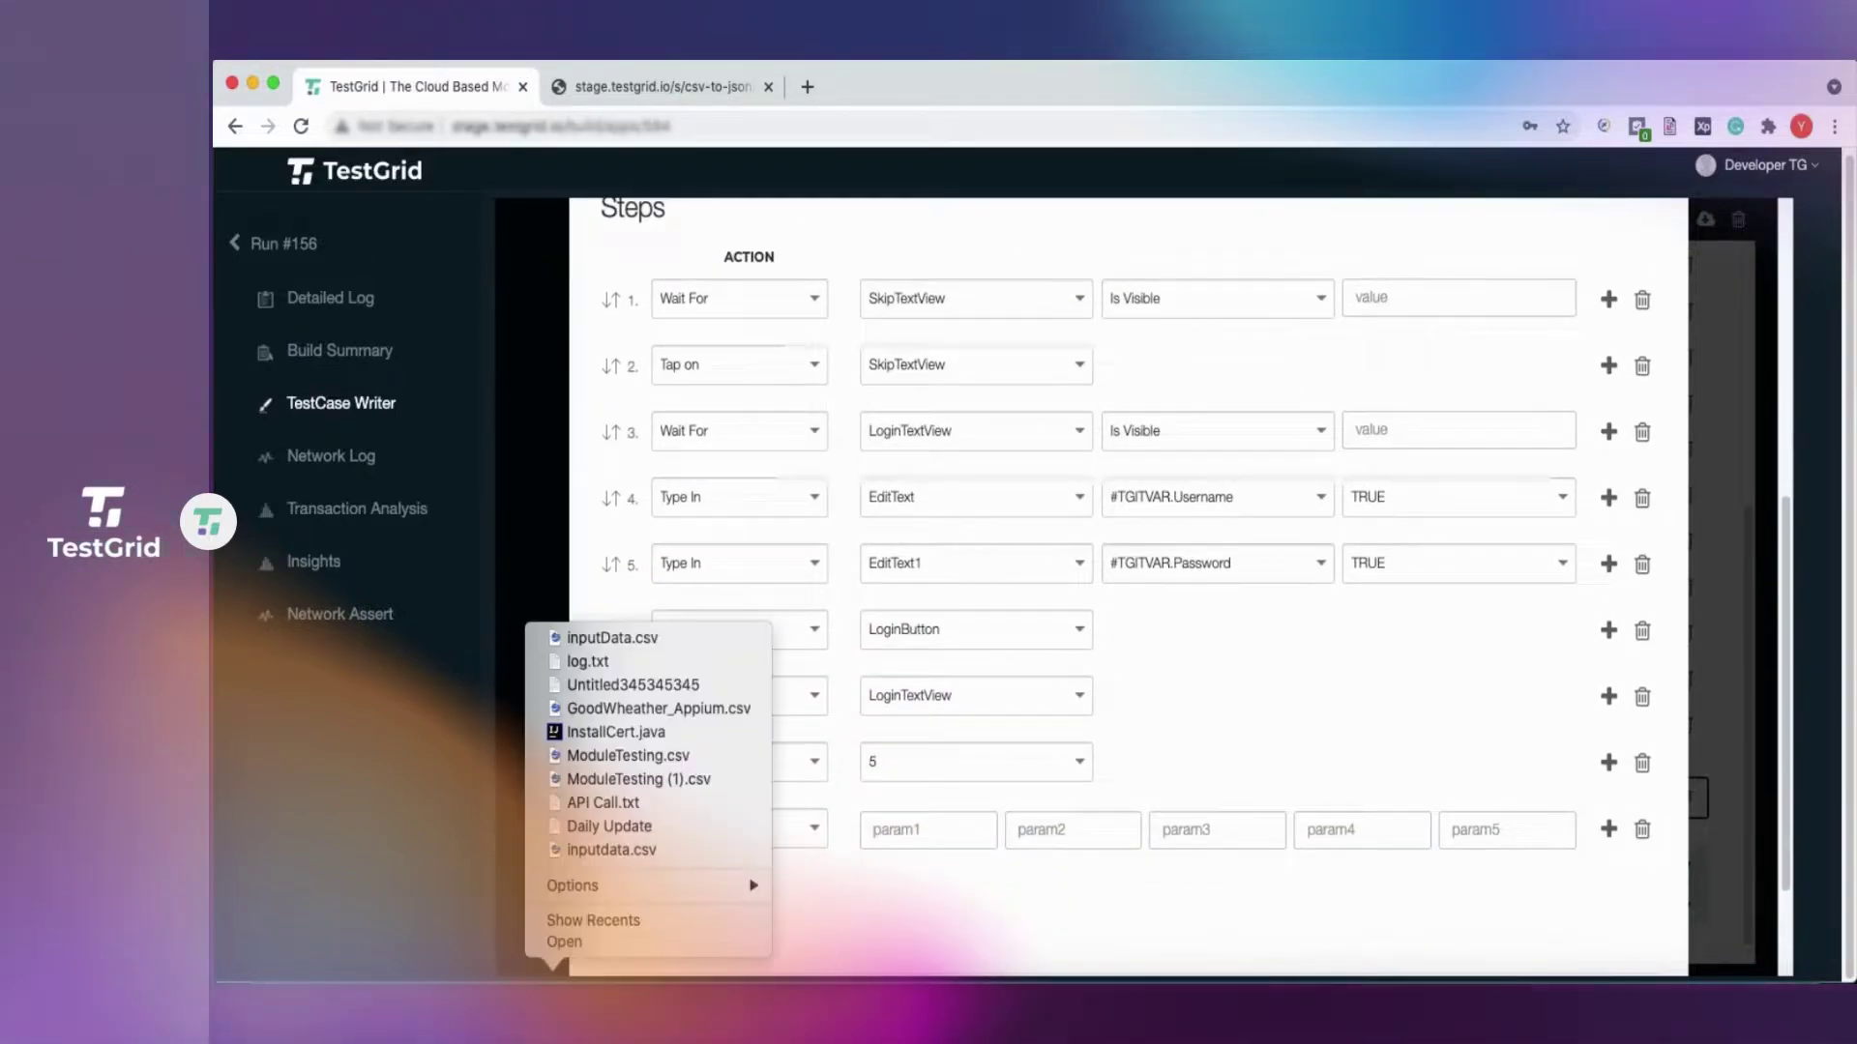
{"action": "left_click", "coordinate": [612, 851]}
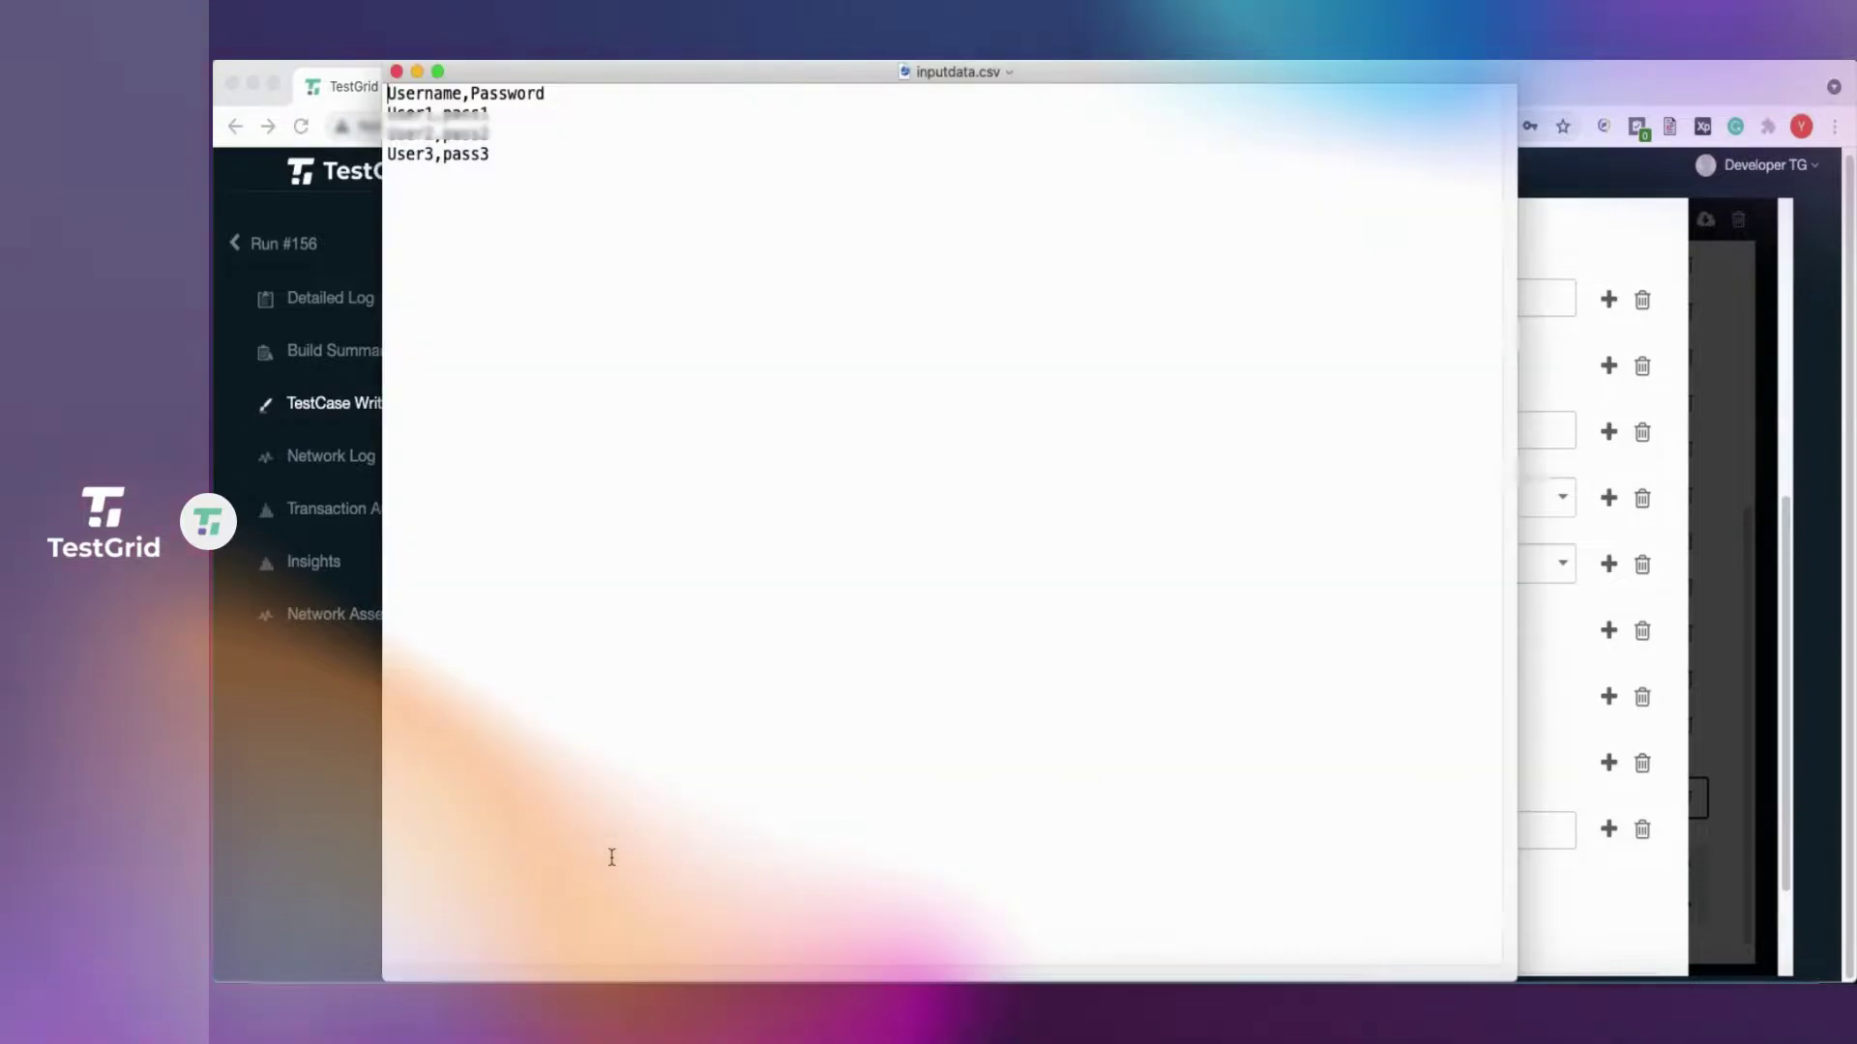
{"action": "left_click_drag", "start_coordinate": [675, 82], "coordinate": [1400, 618]}
{"action": "double_click", "coordinate": [1141, 635]}
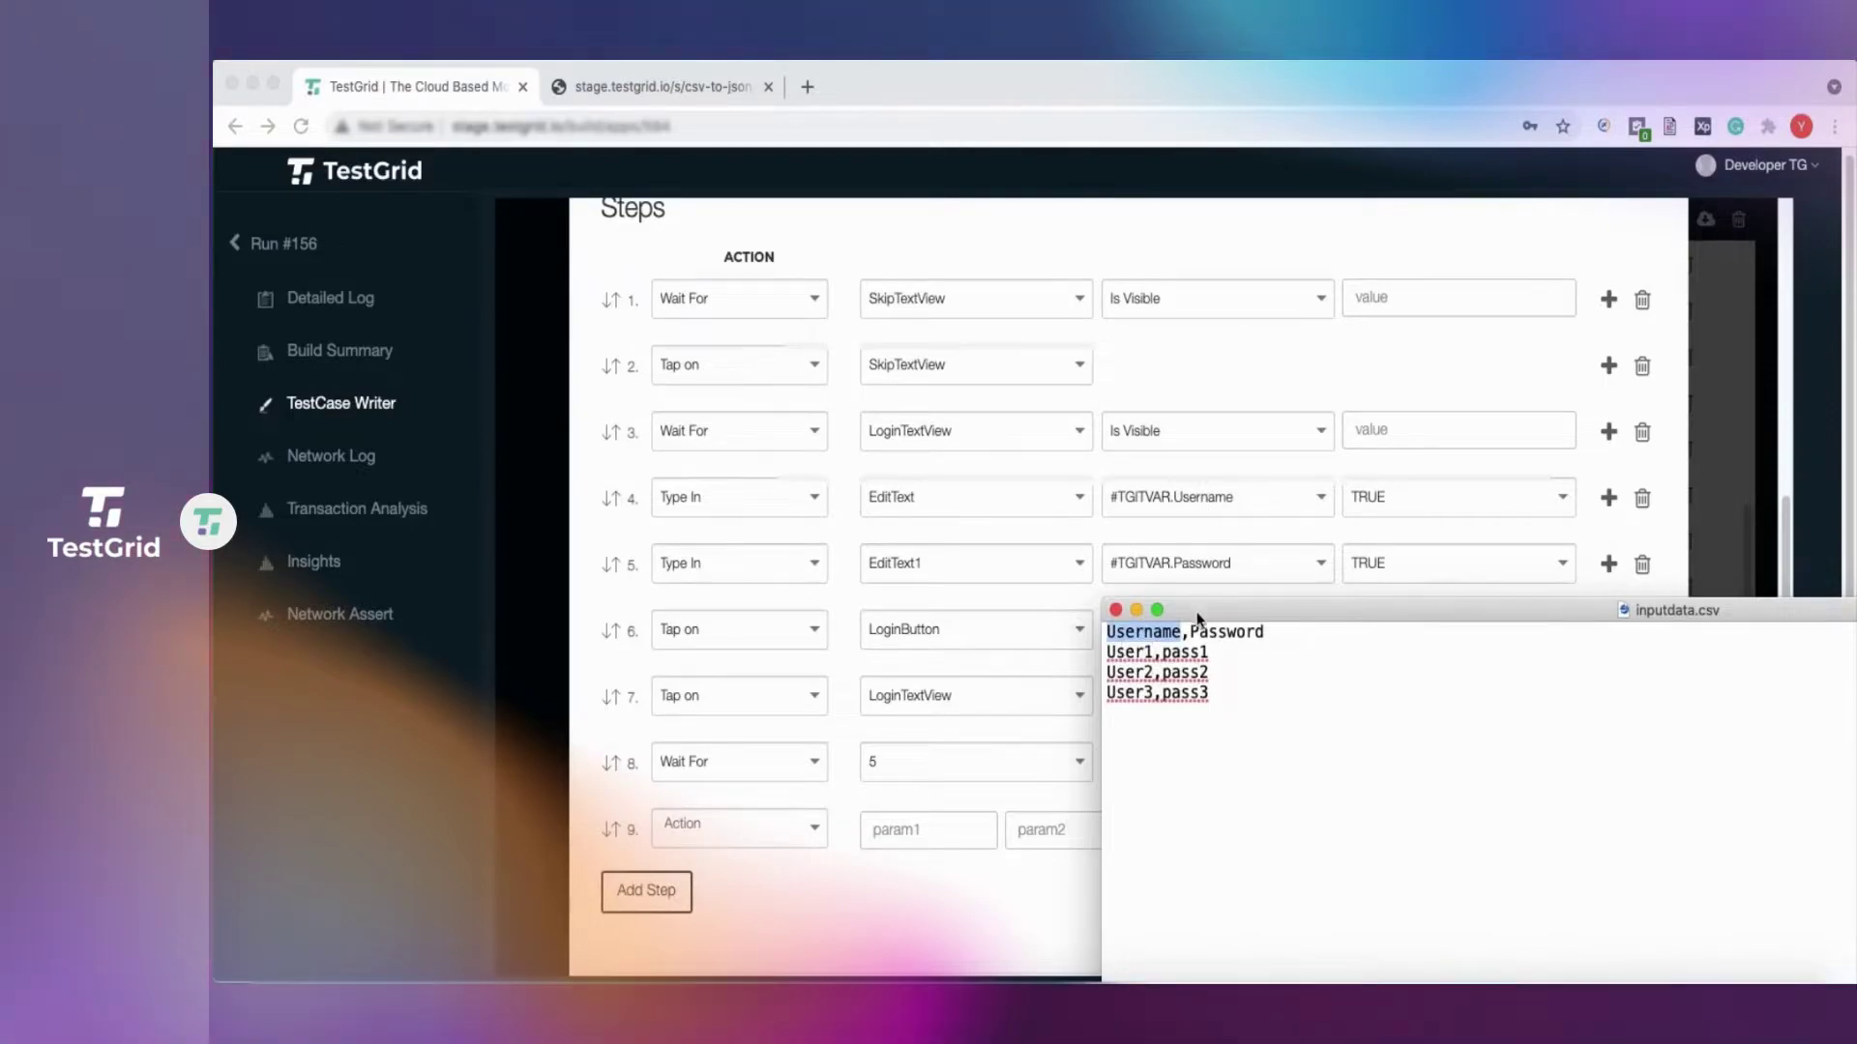
{"action": "double_click", "coordinate": [1227, 634]}
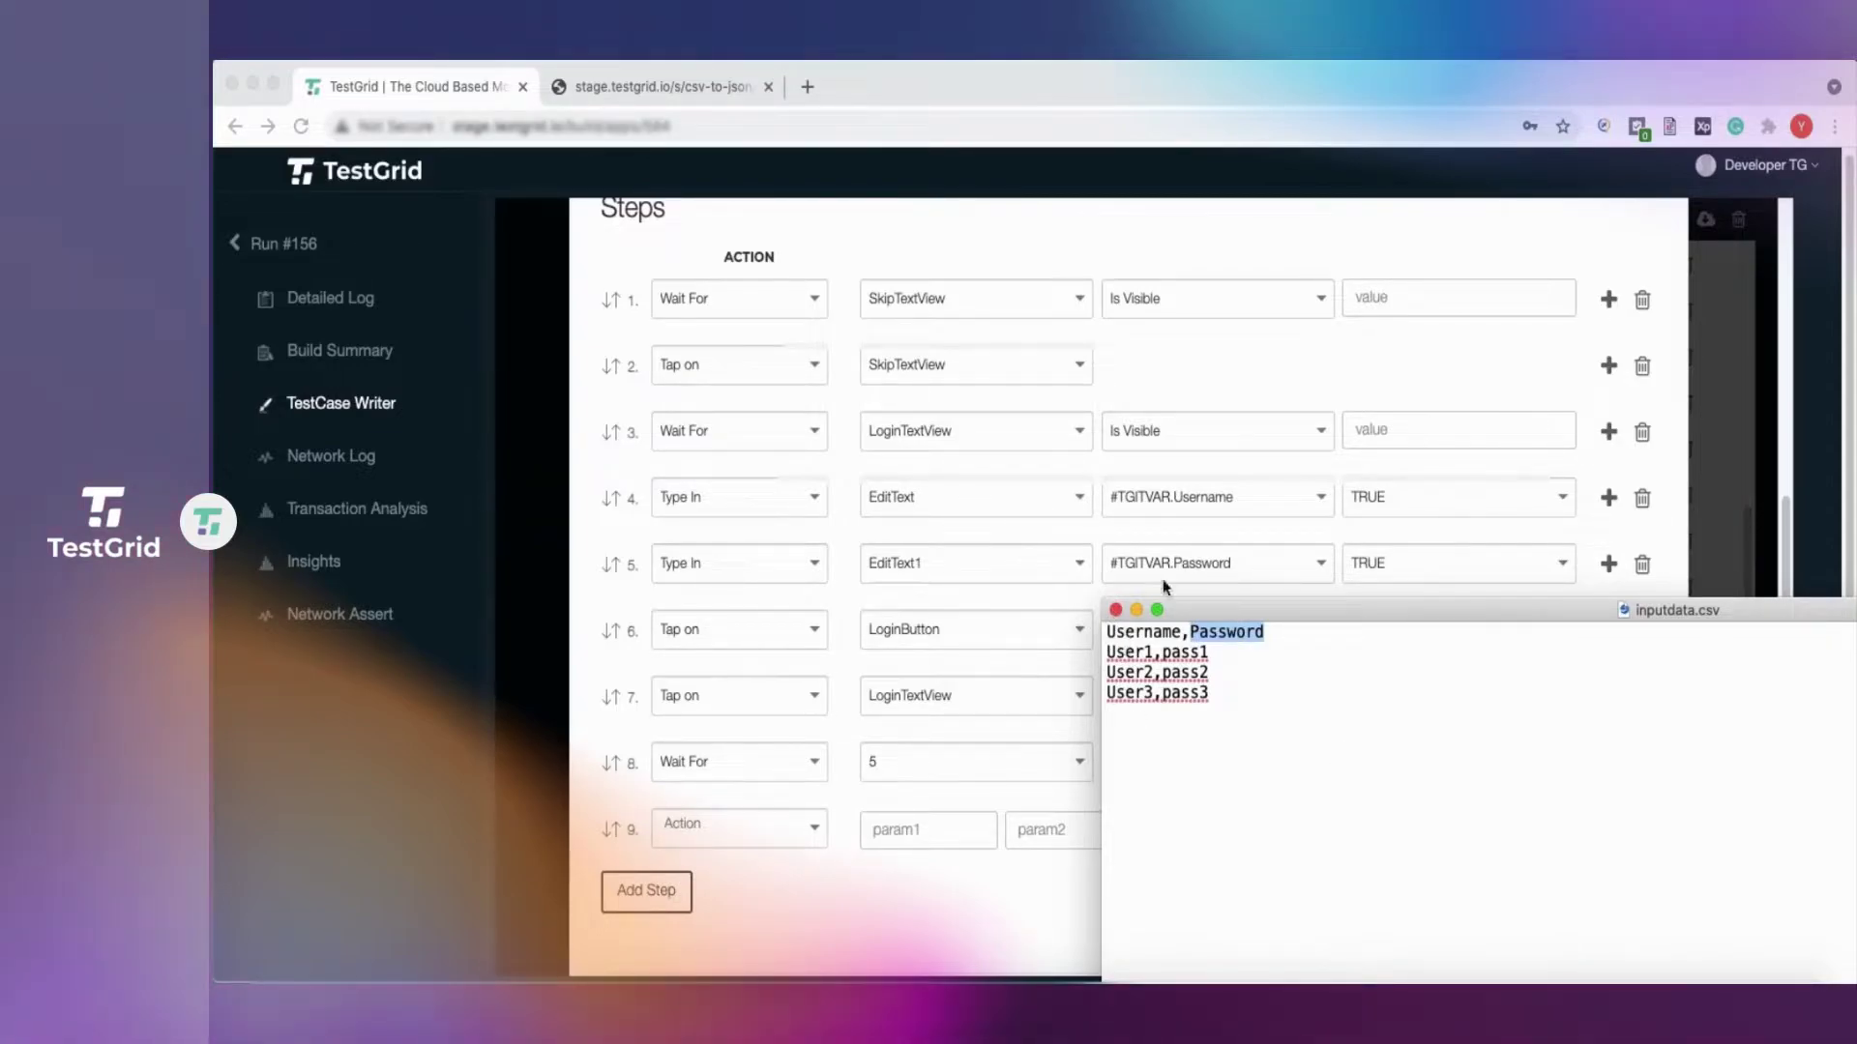
{"action": "left_click", "coordinate": [1116, 610]}
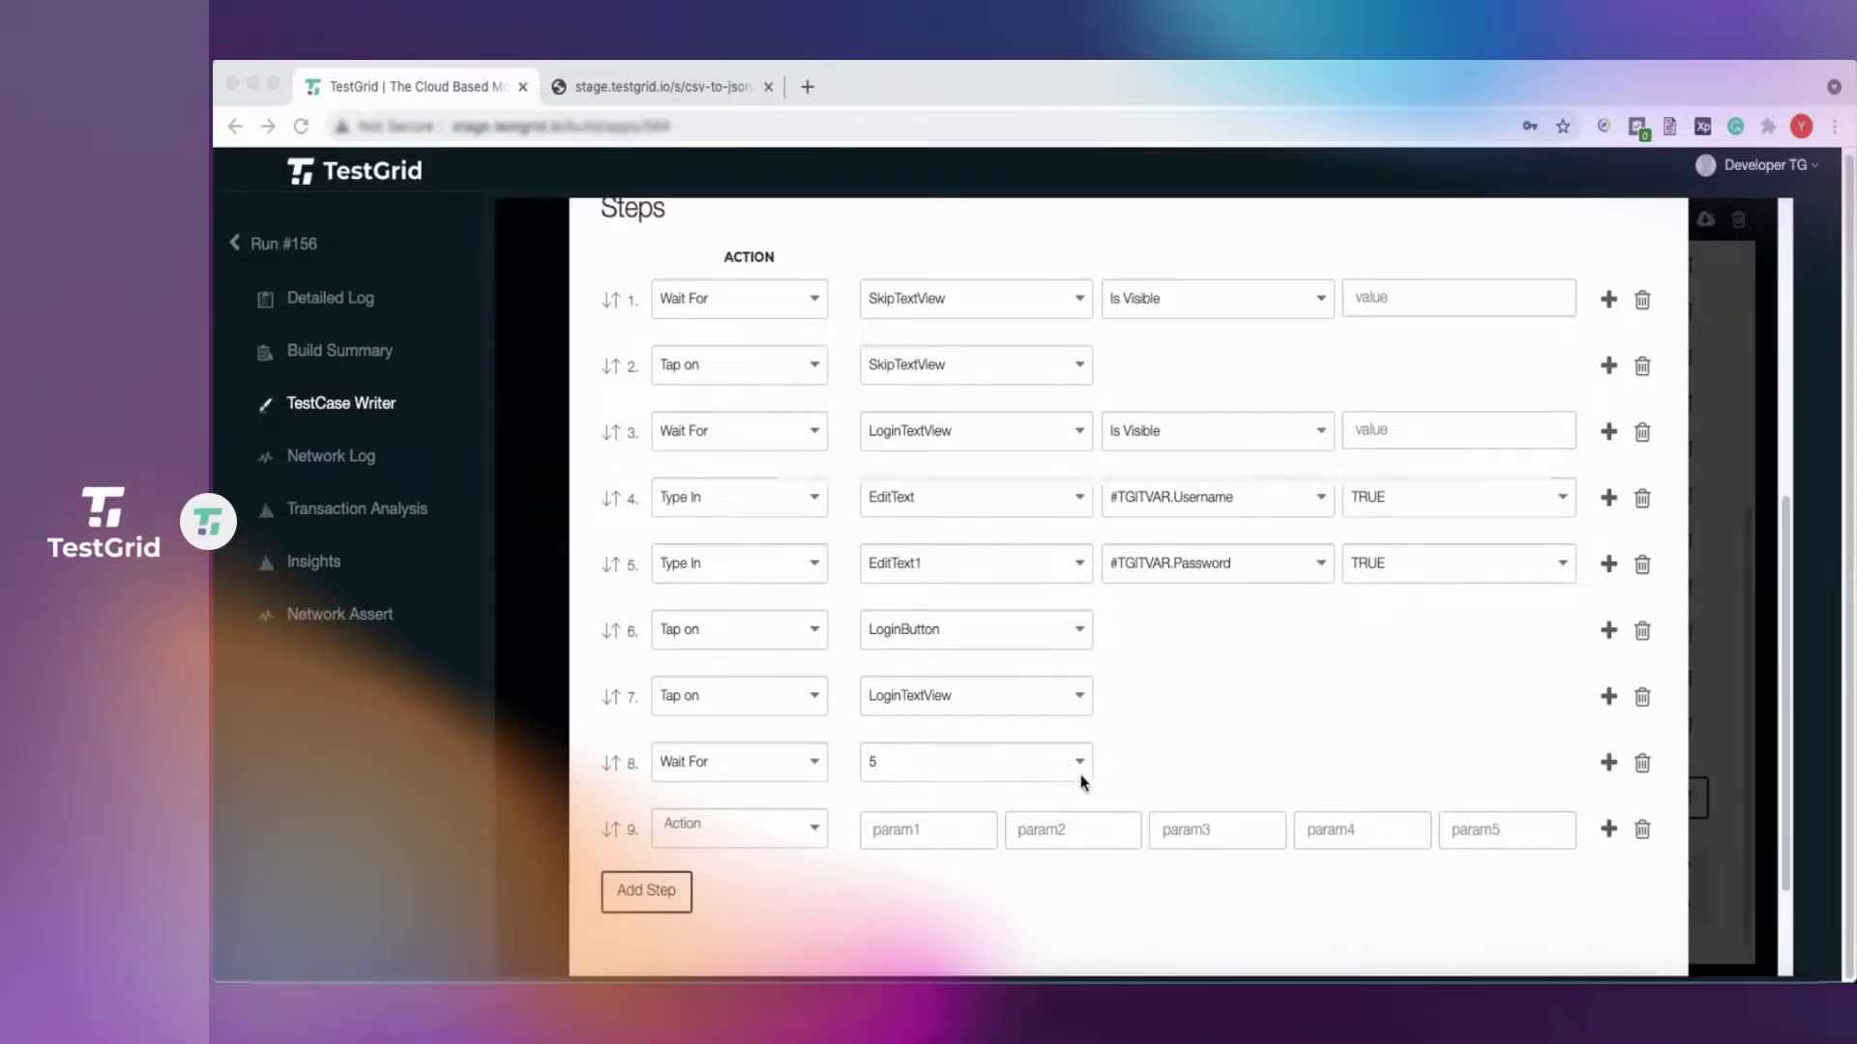
Keep #TGITVAR.Password in step 5 and save the updated test case steps.
{"action": "scroll", "coordinate": [1197, 715], "scroll_direction": "down", "scroll_amount": 3}
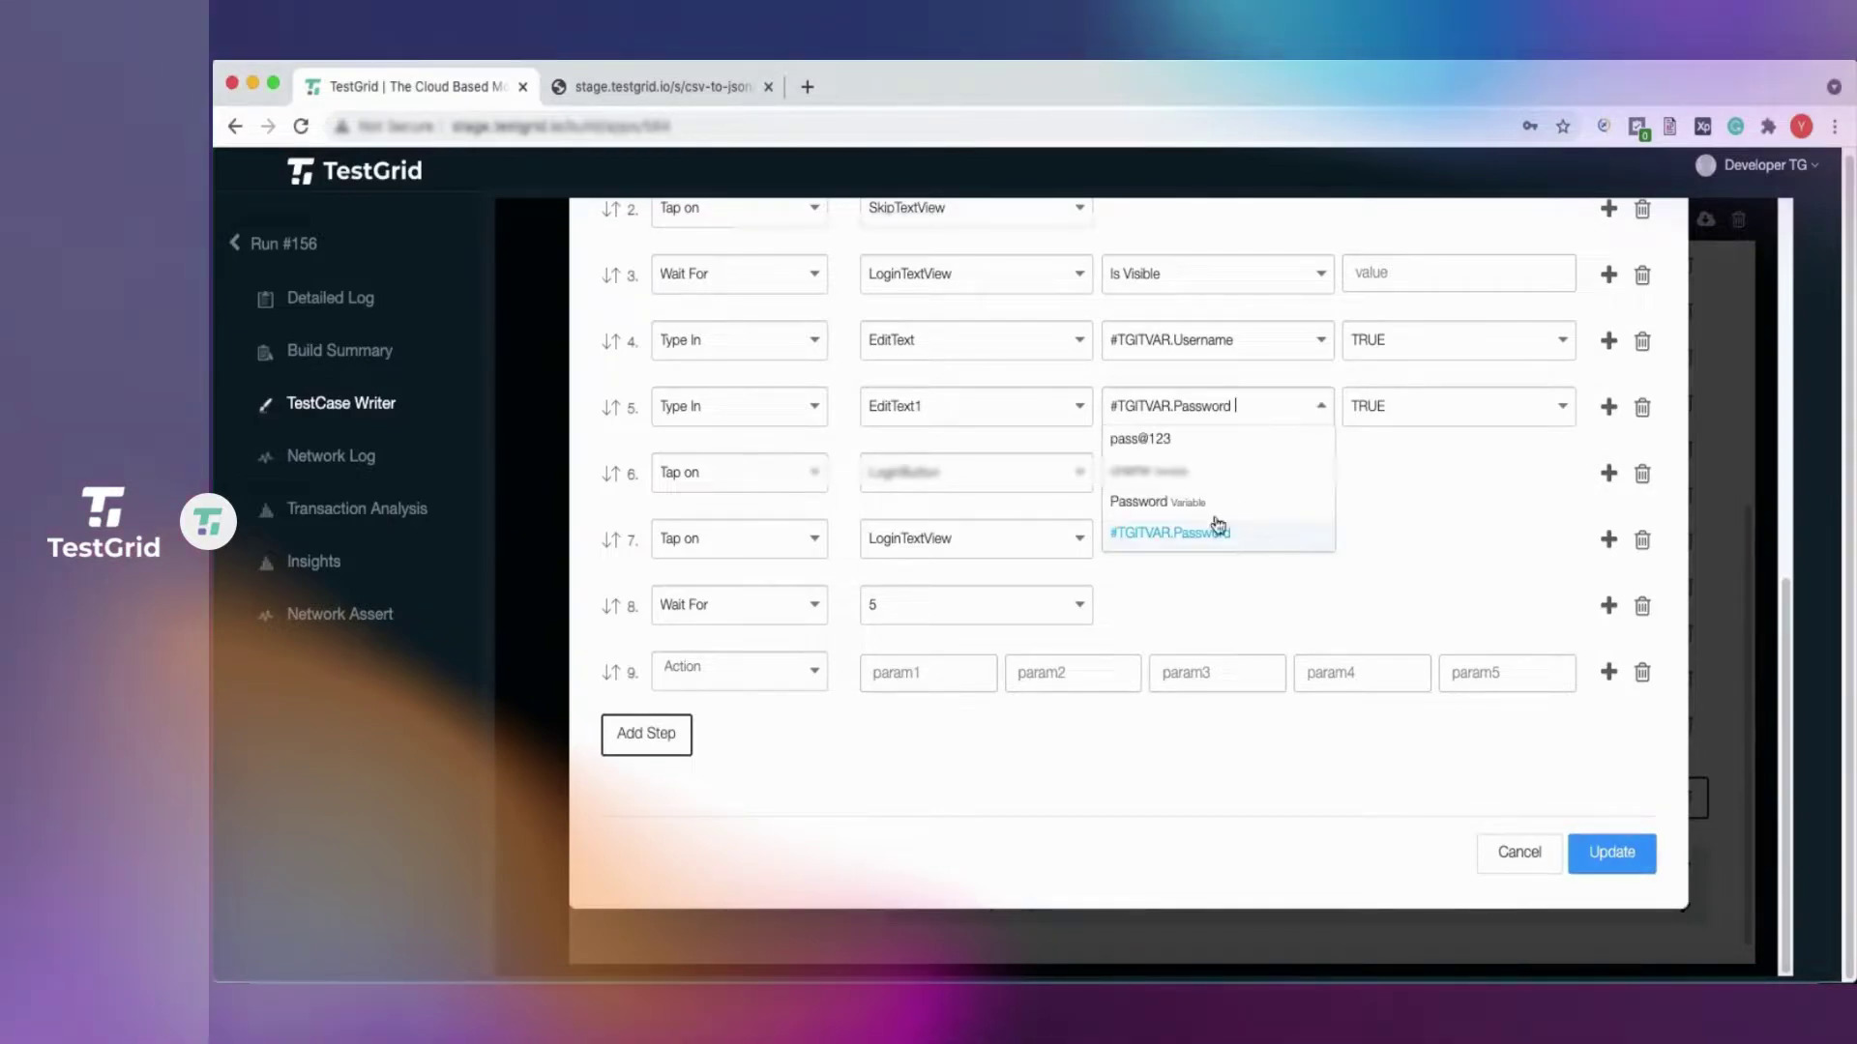
{"action": "left_click", "coordinate": [1161, 535]}
{"action": "left_click", "coordinate": [1610, 852]}
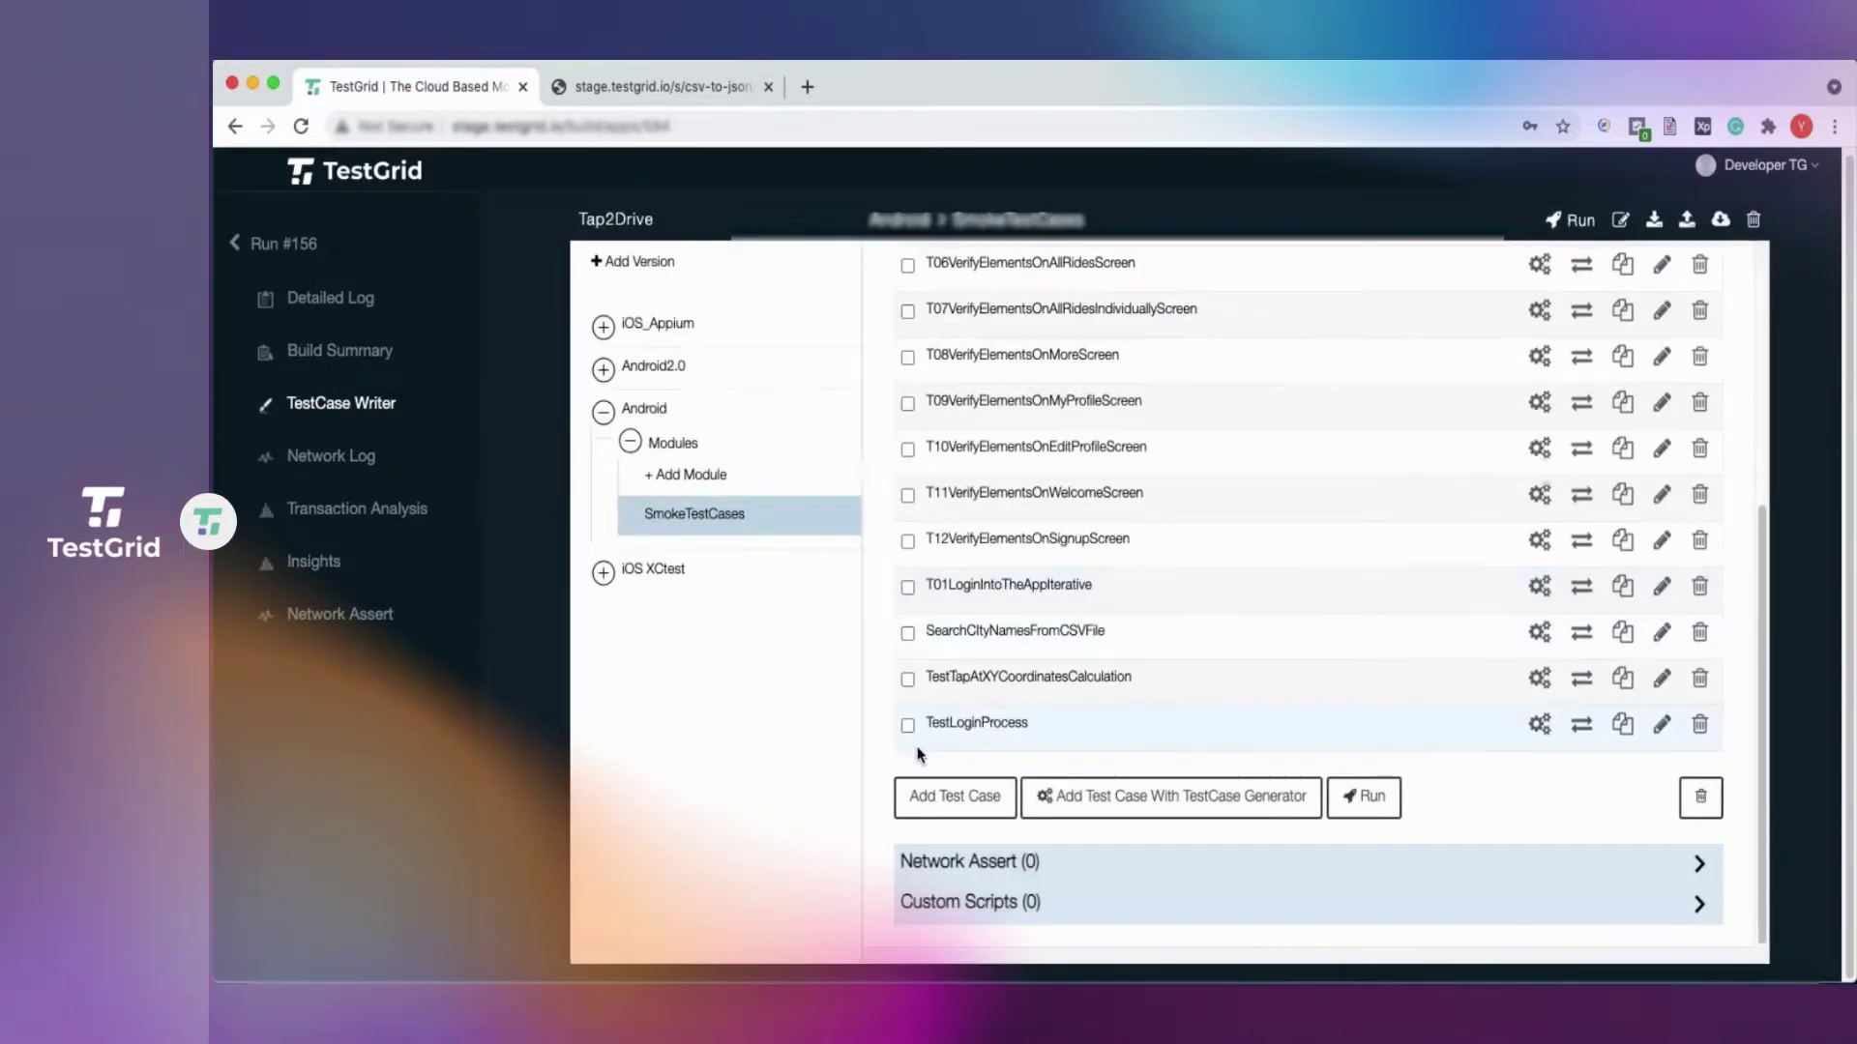
Start a new test run of TestLoginProcess on the Samsung A10.
{"action": "left_click", "coordinate": [907, 725]}
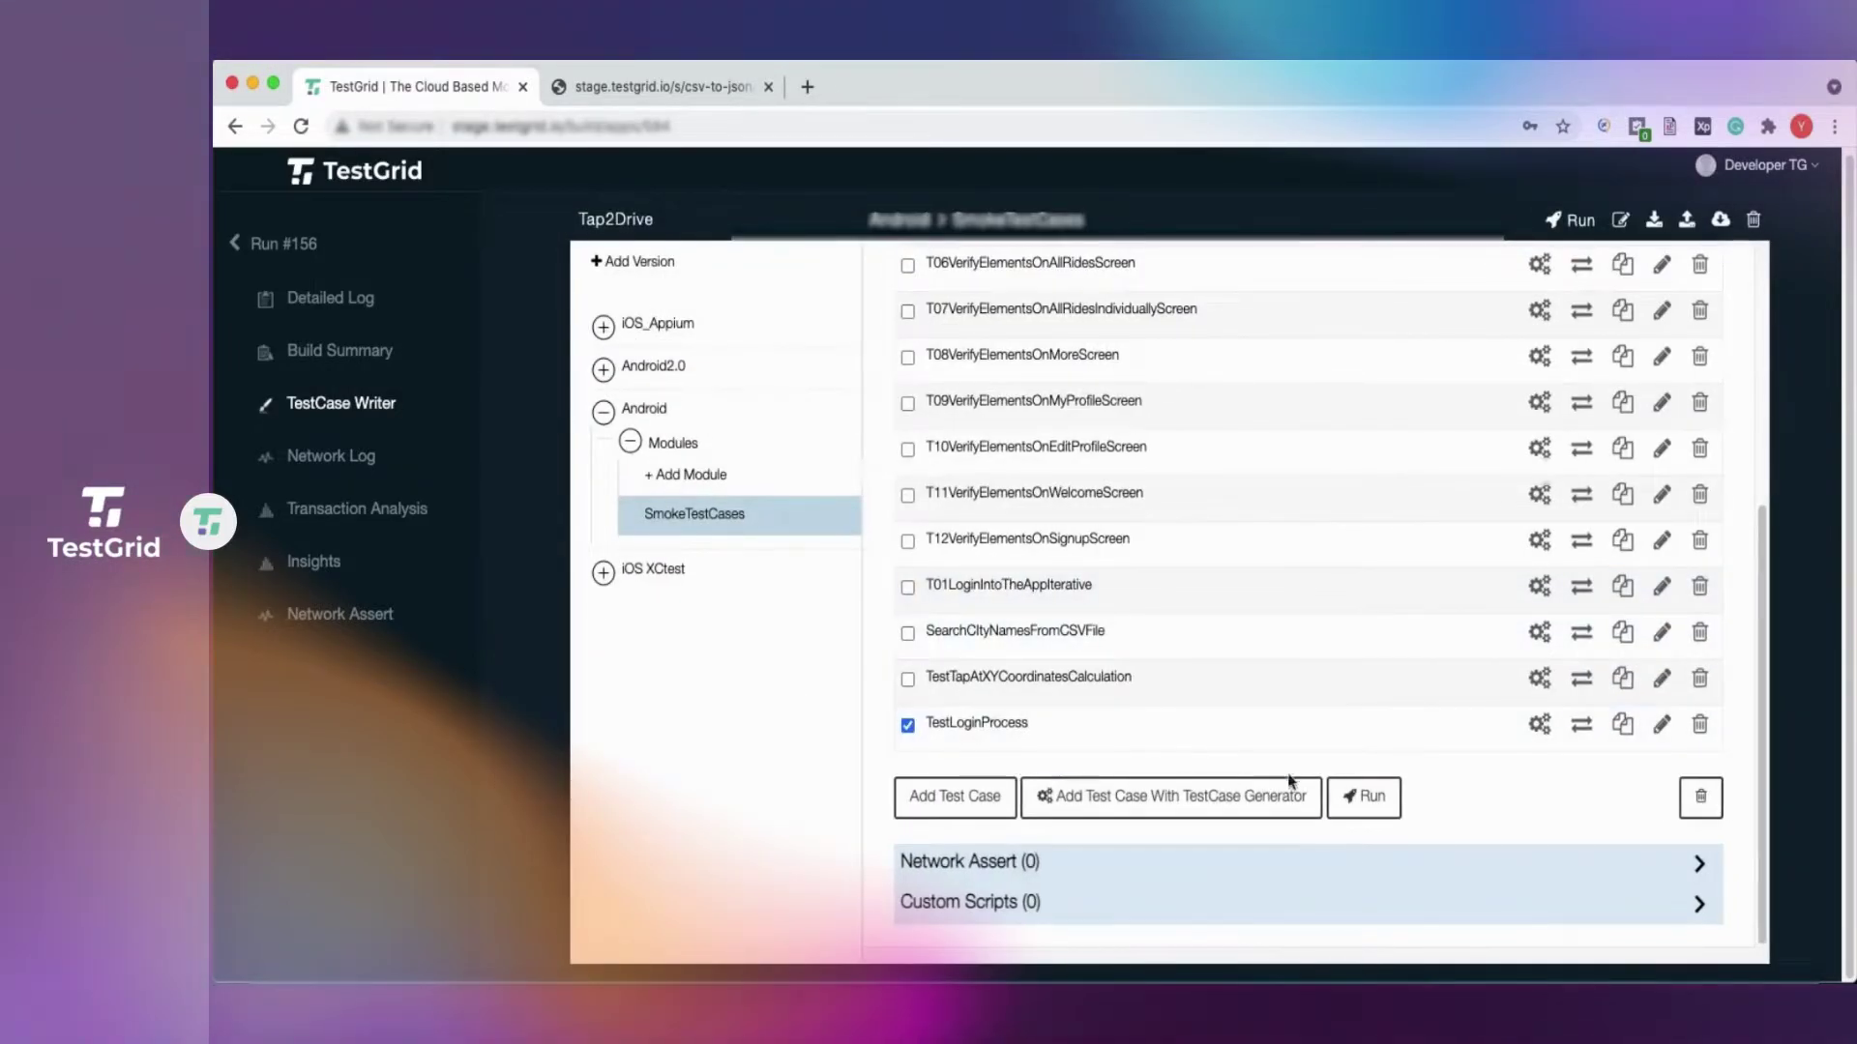
{"action": "left_click", "coordinate": [1369, 803]}
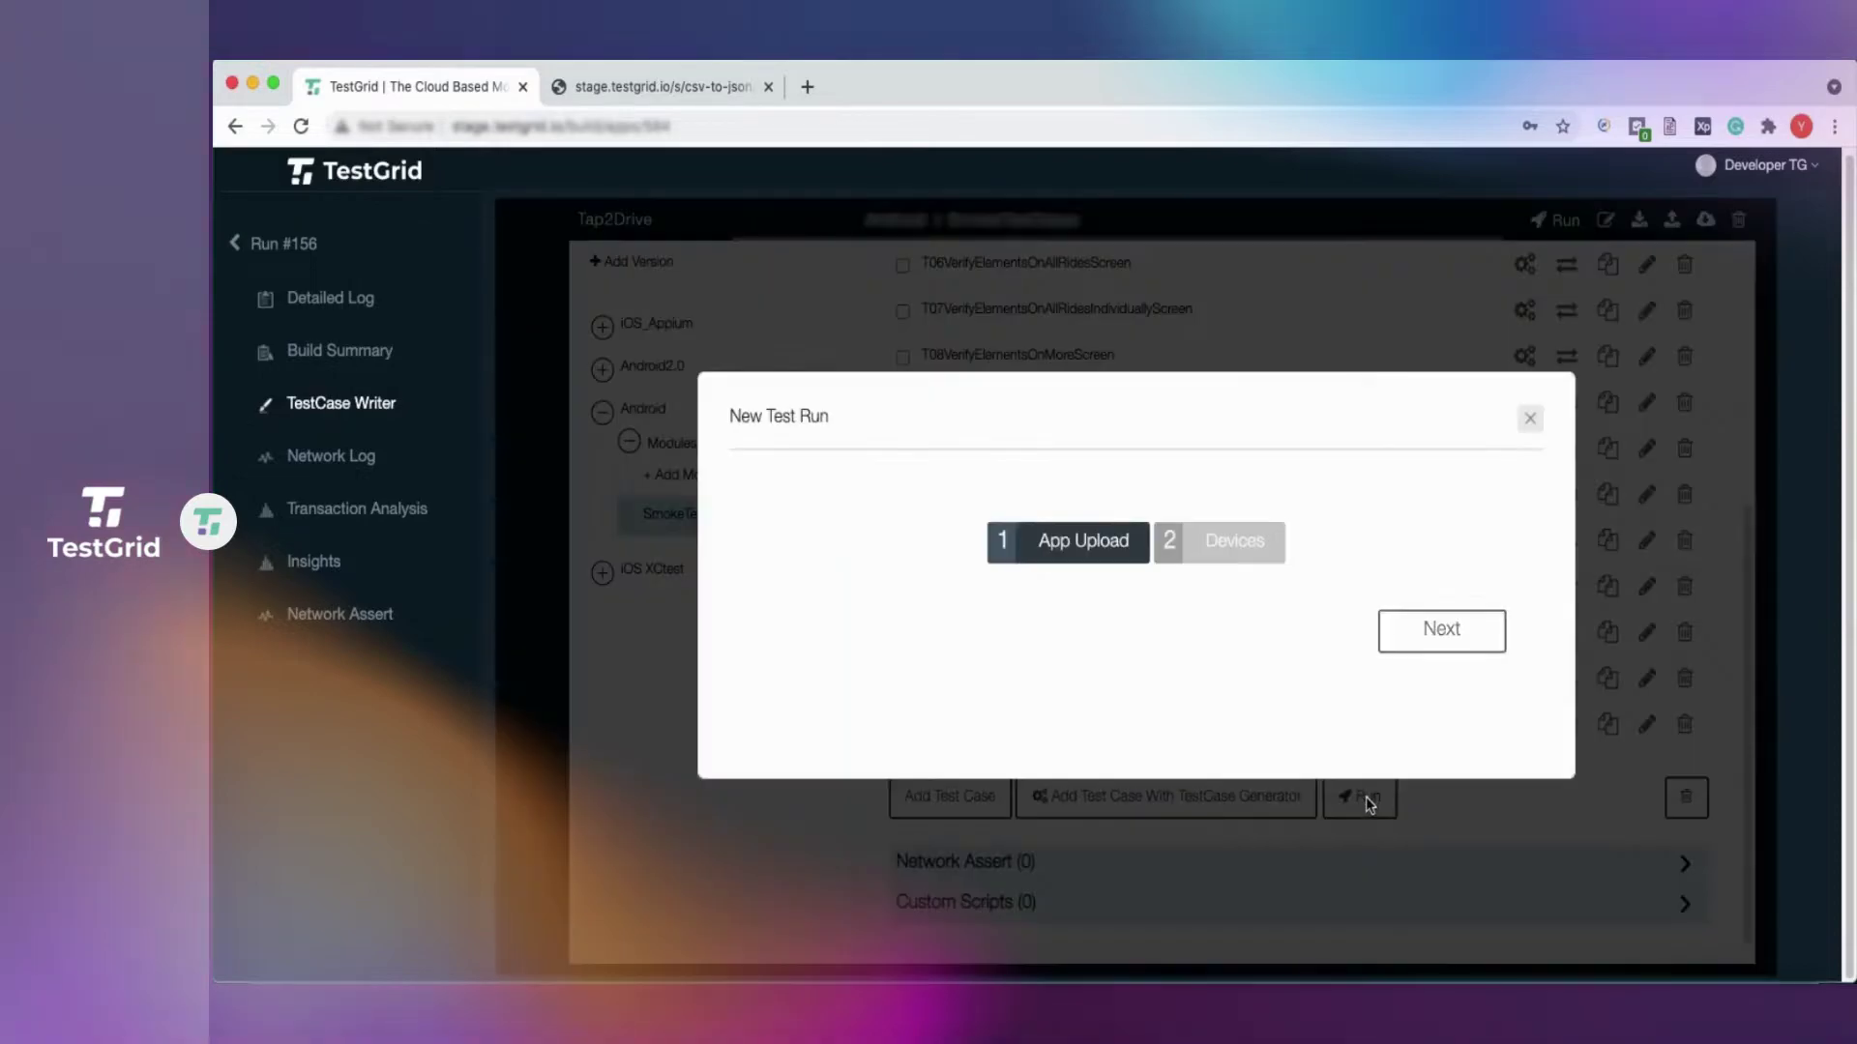
{"action": "left_click", "coordinate": [1409, 775]}
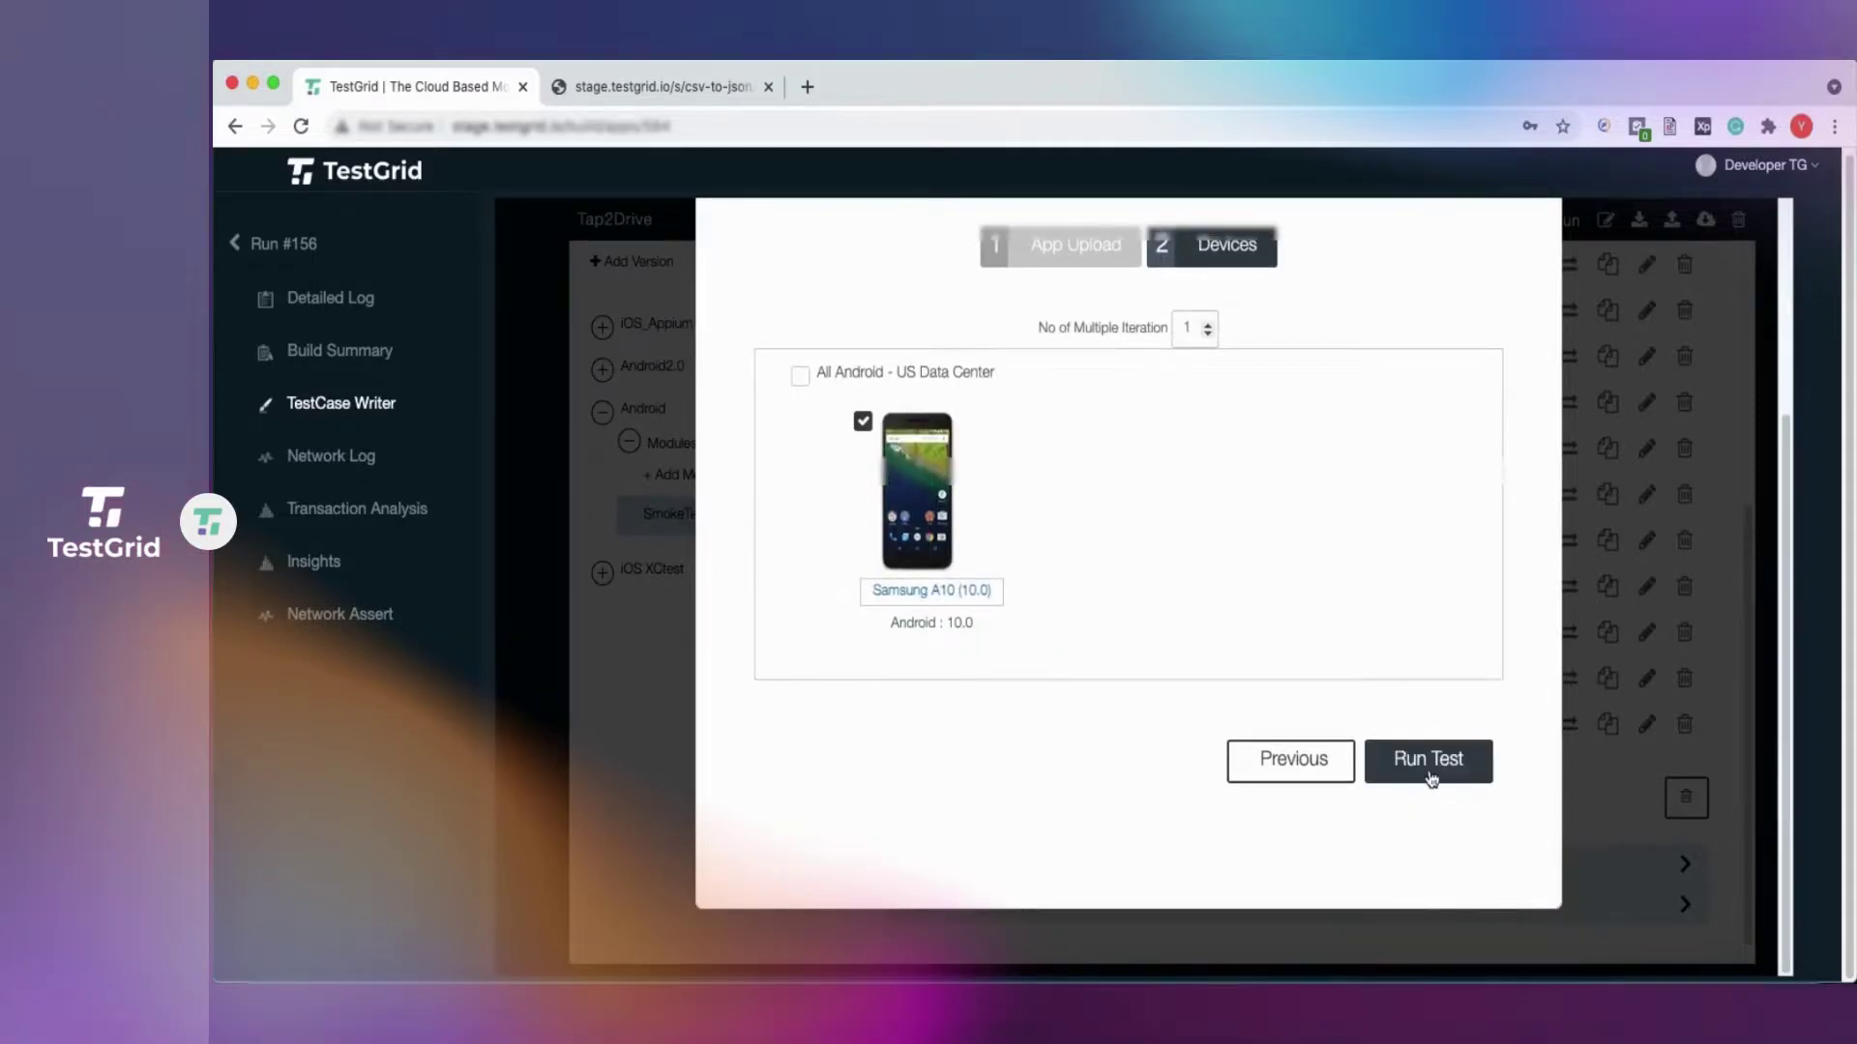
{"action": "left_click", "coordinate": [1428, 774]}
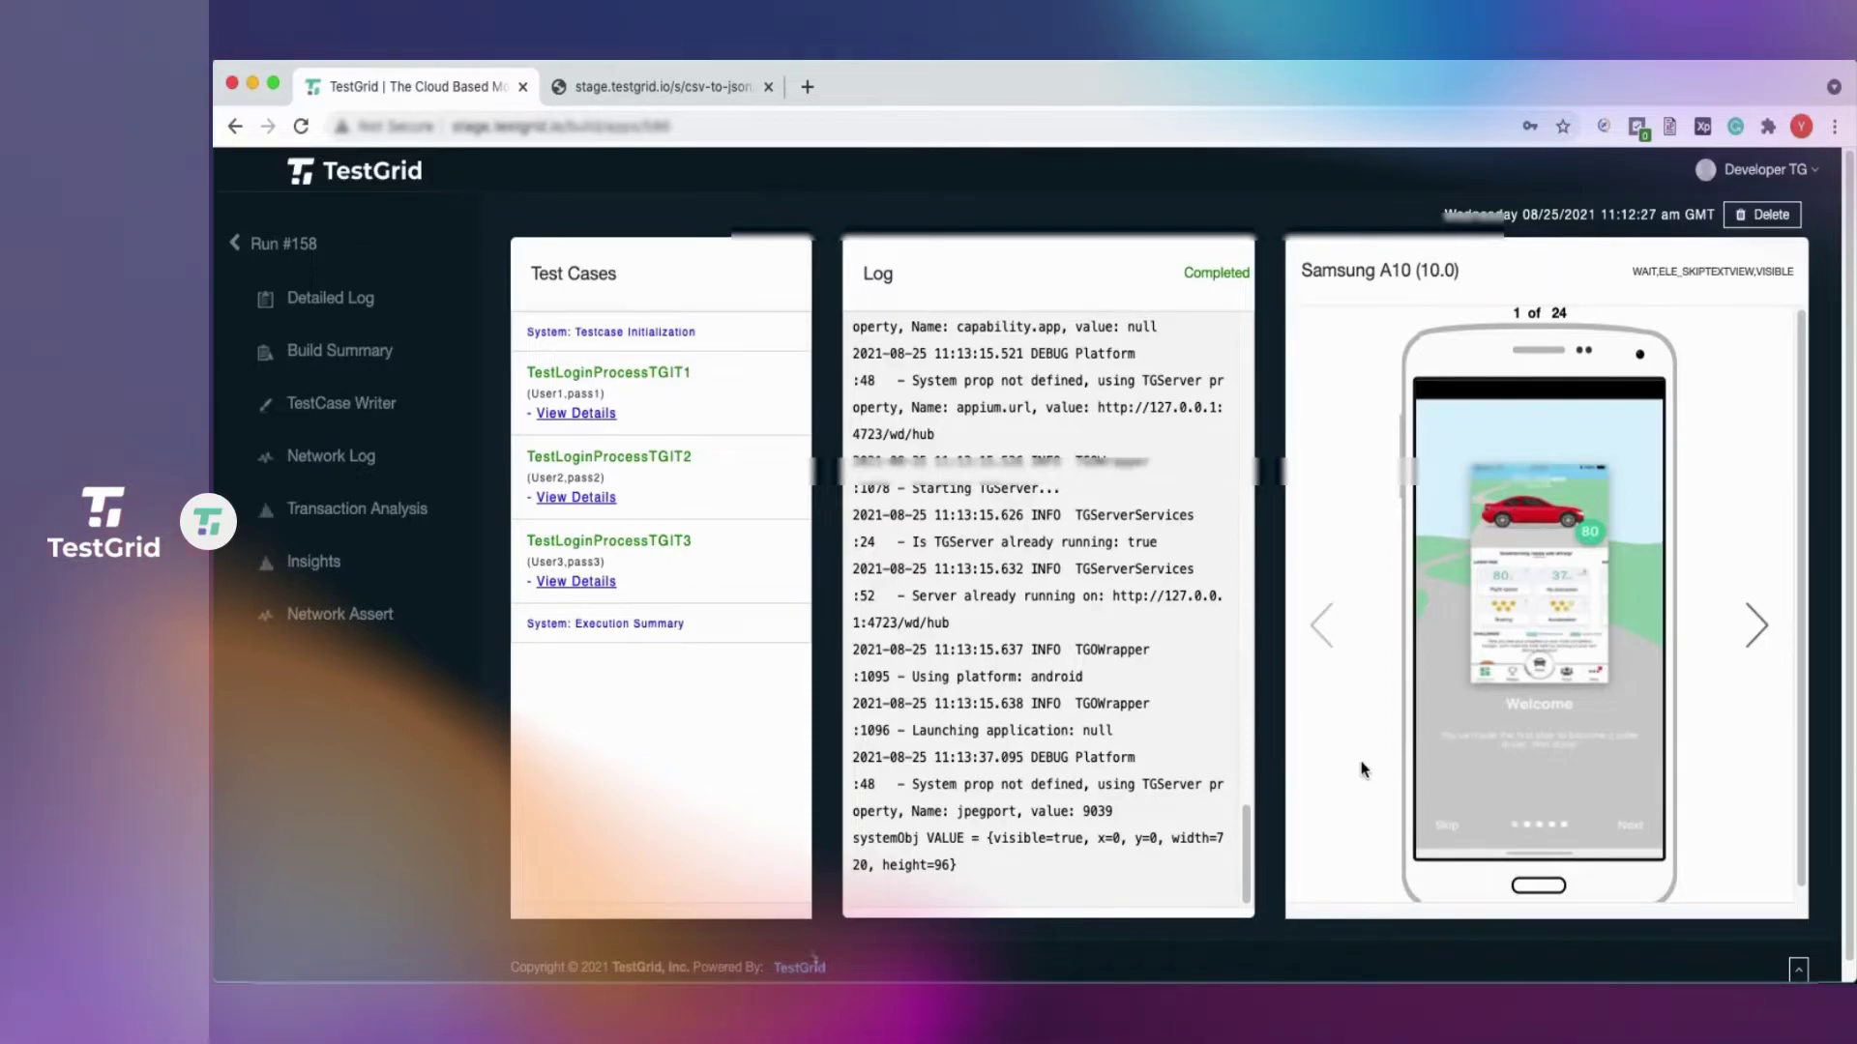
{"action": "scroll", "coordinate": [1363, 769], "scroll_direction": "down", "scroll_amount": 1}
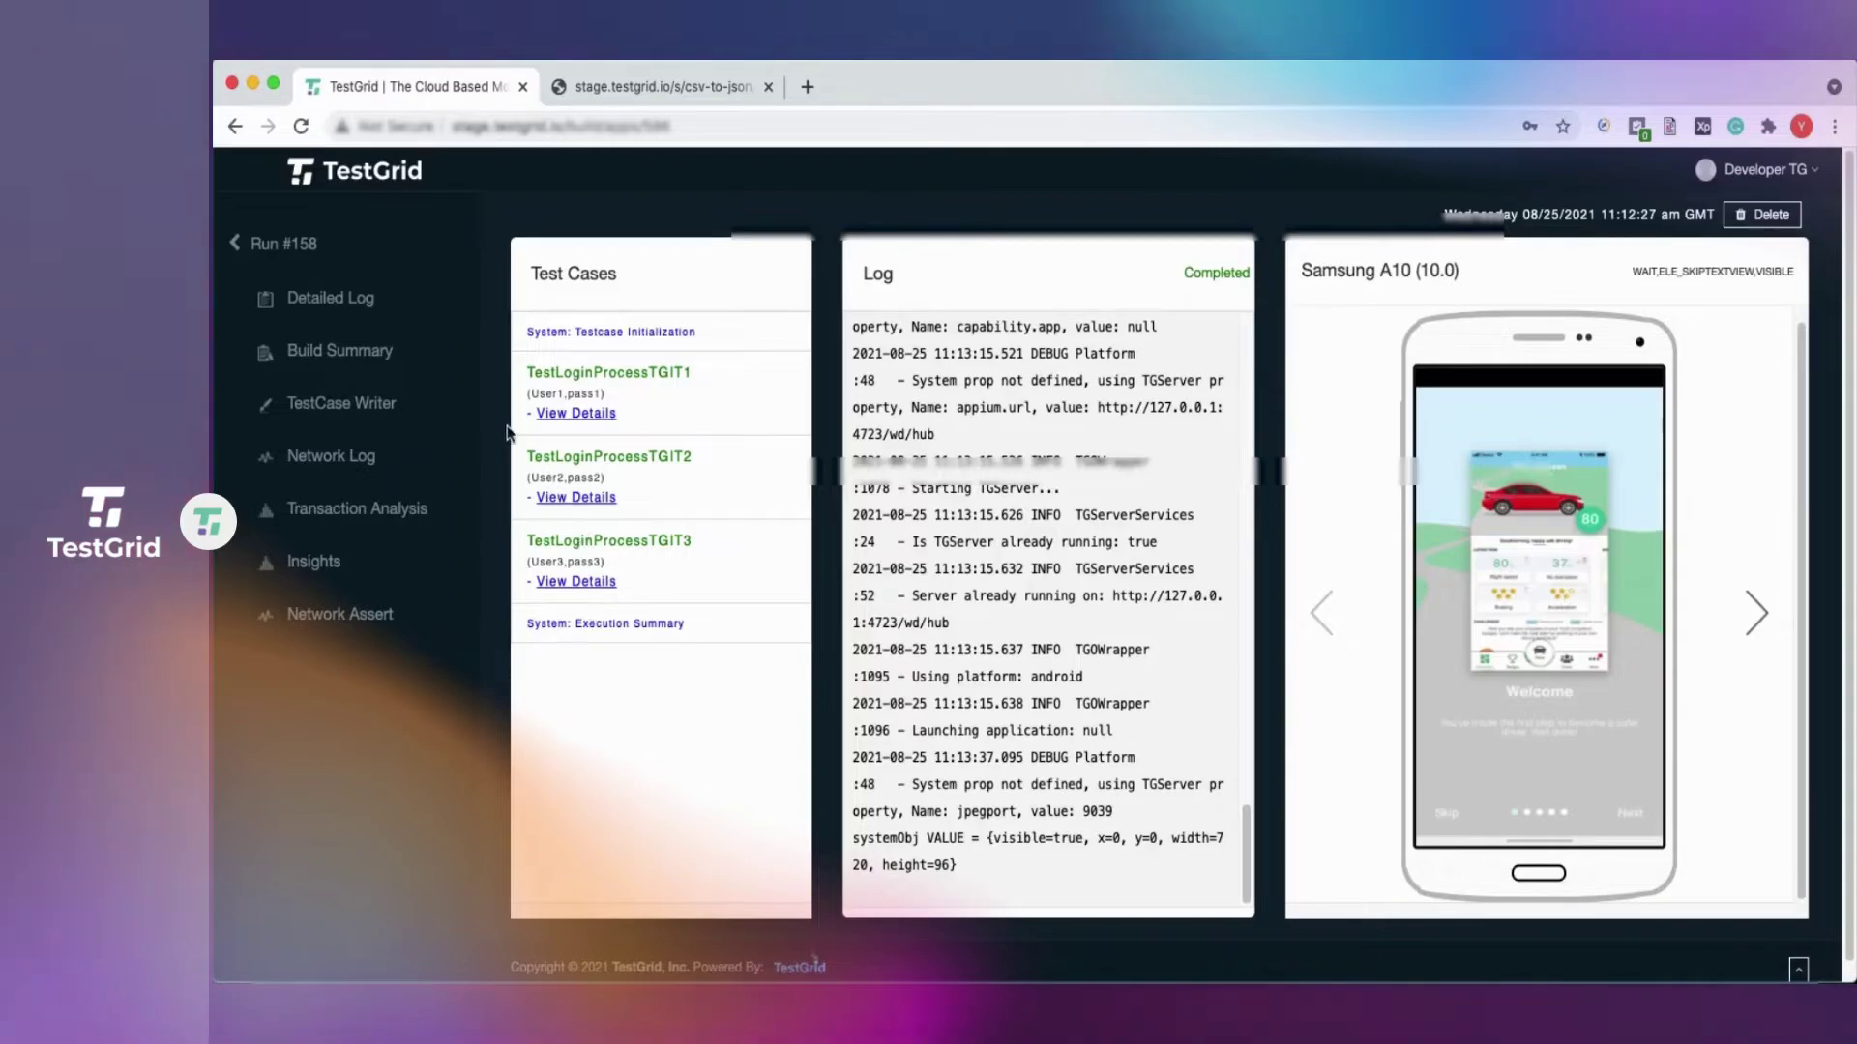
{"action": "left_click", "coordinate": [567, 416]}
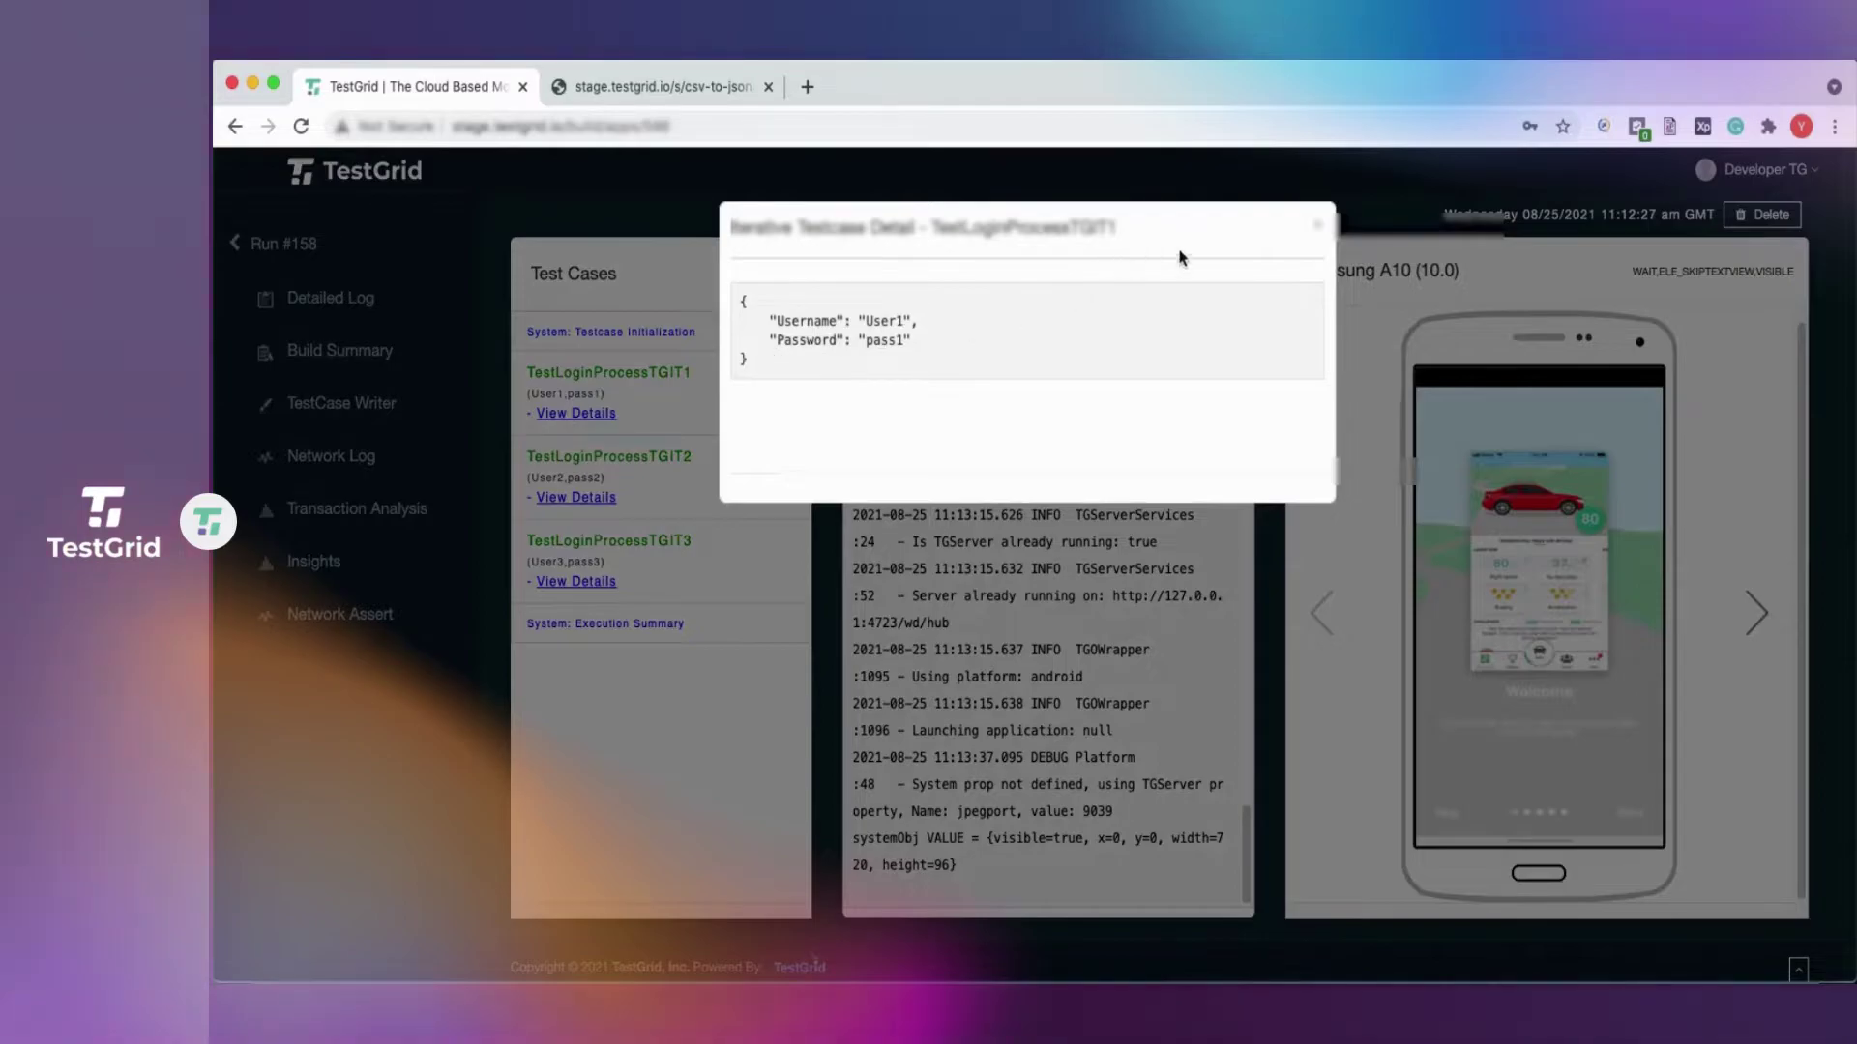
{"action": "left_click", "coordinate": [1317, 228]}
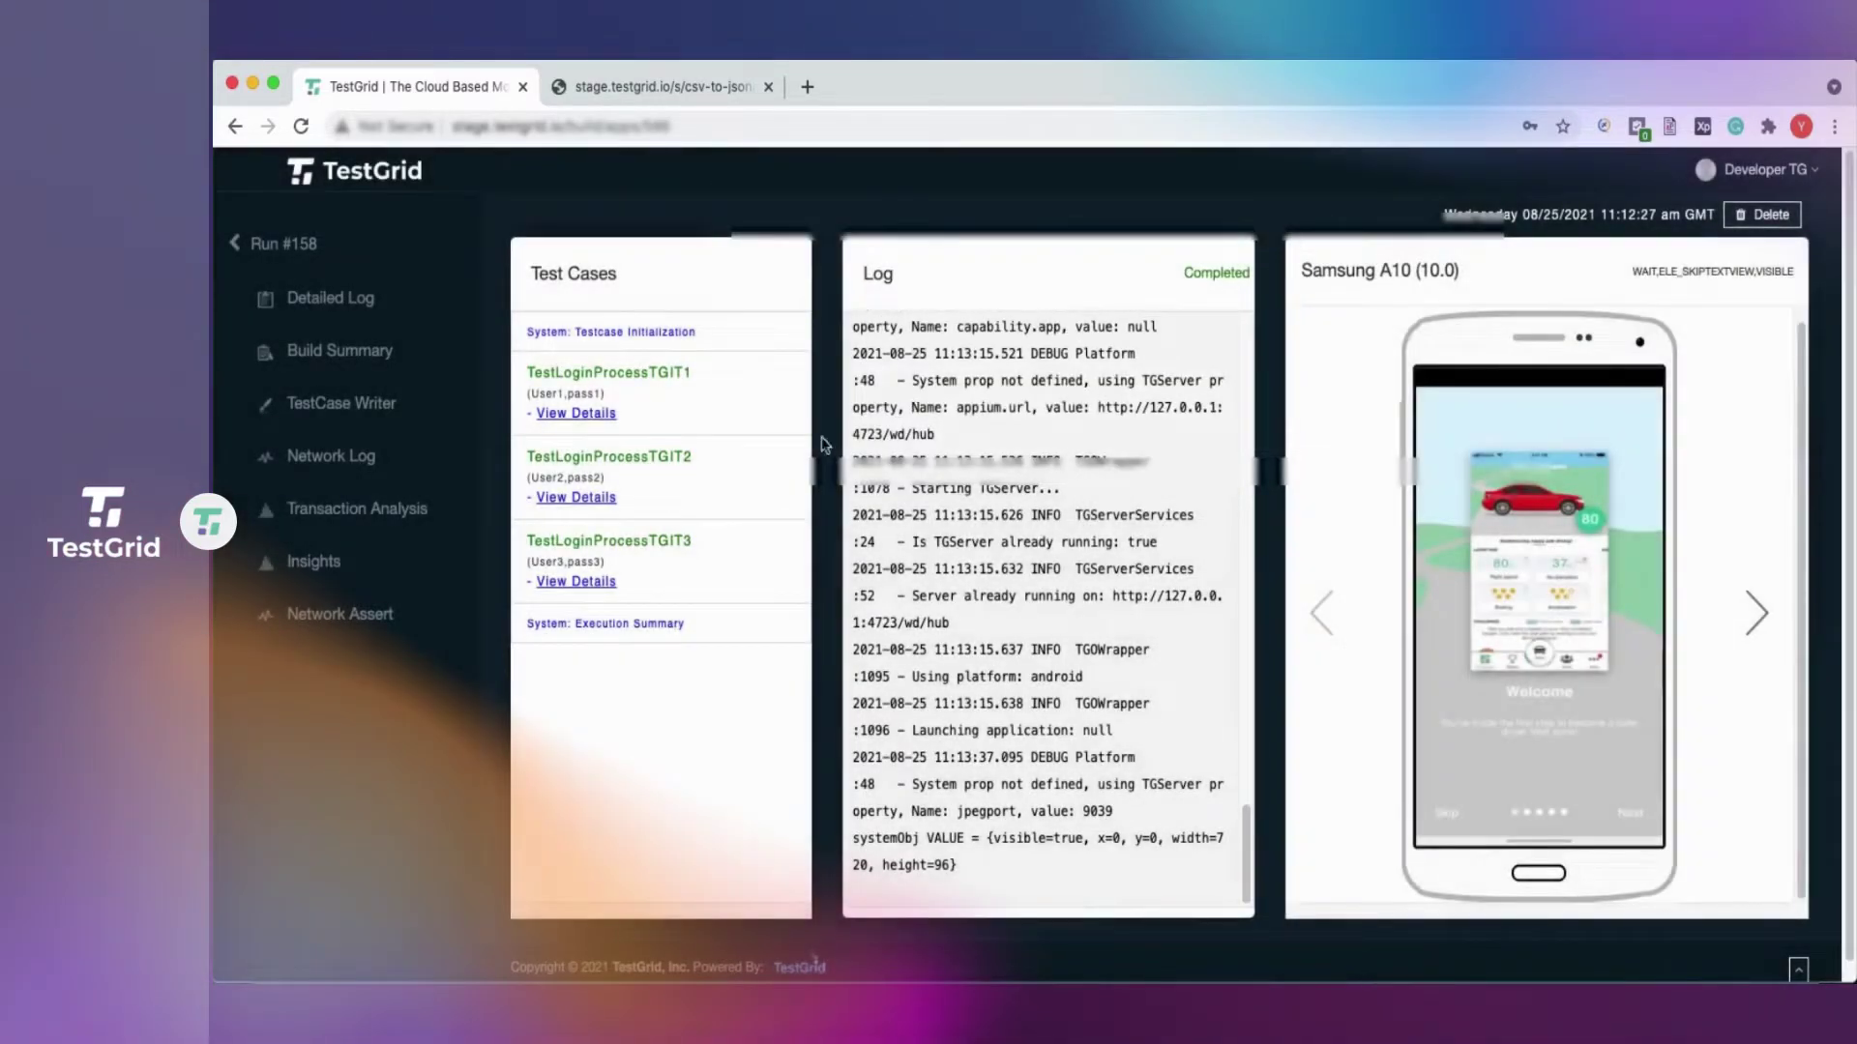
{"action": "left_click", "coordinate": [608, 499]}
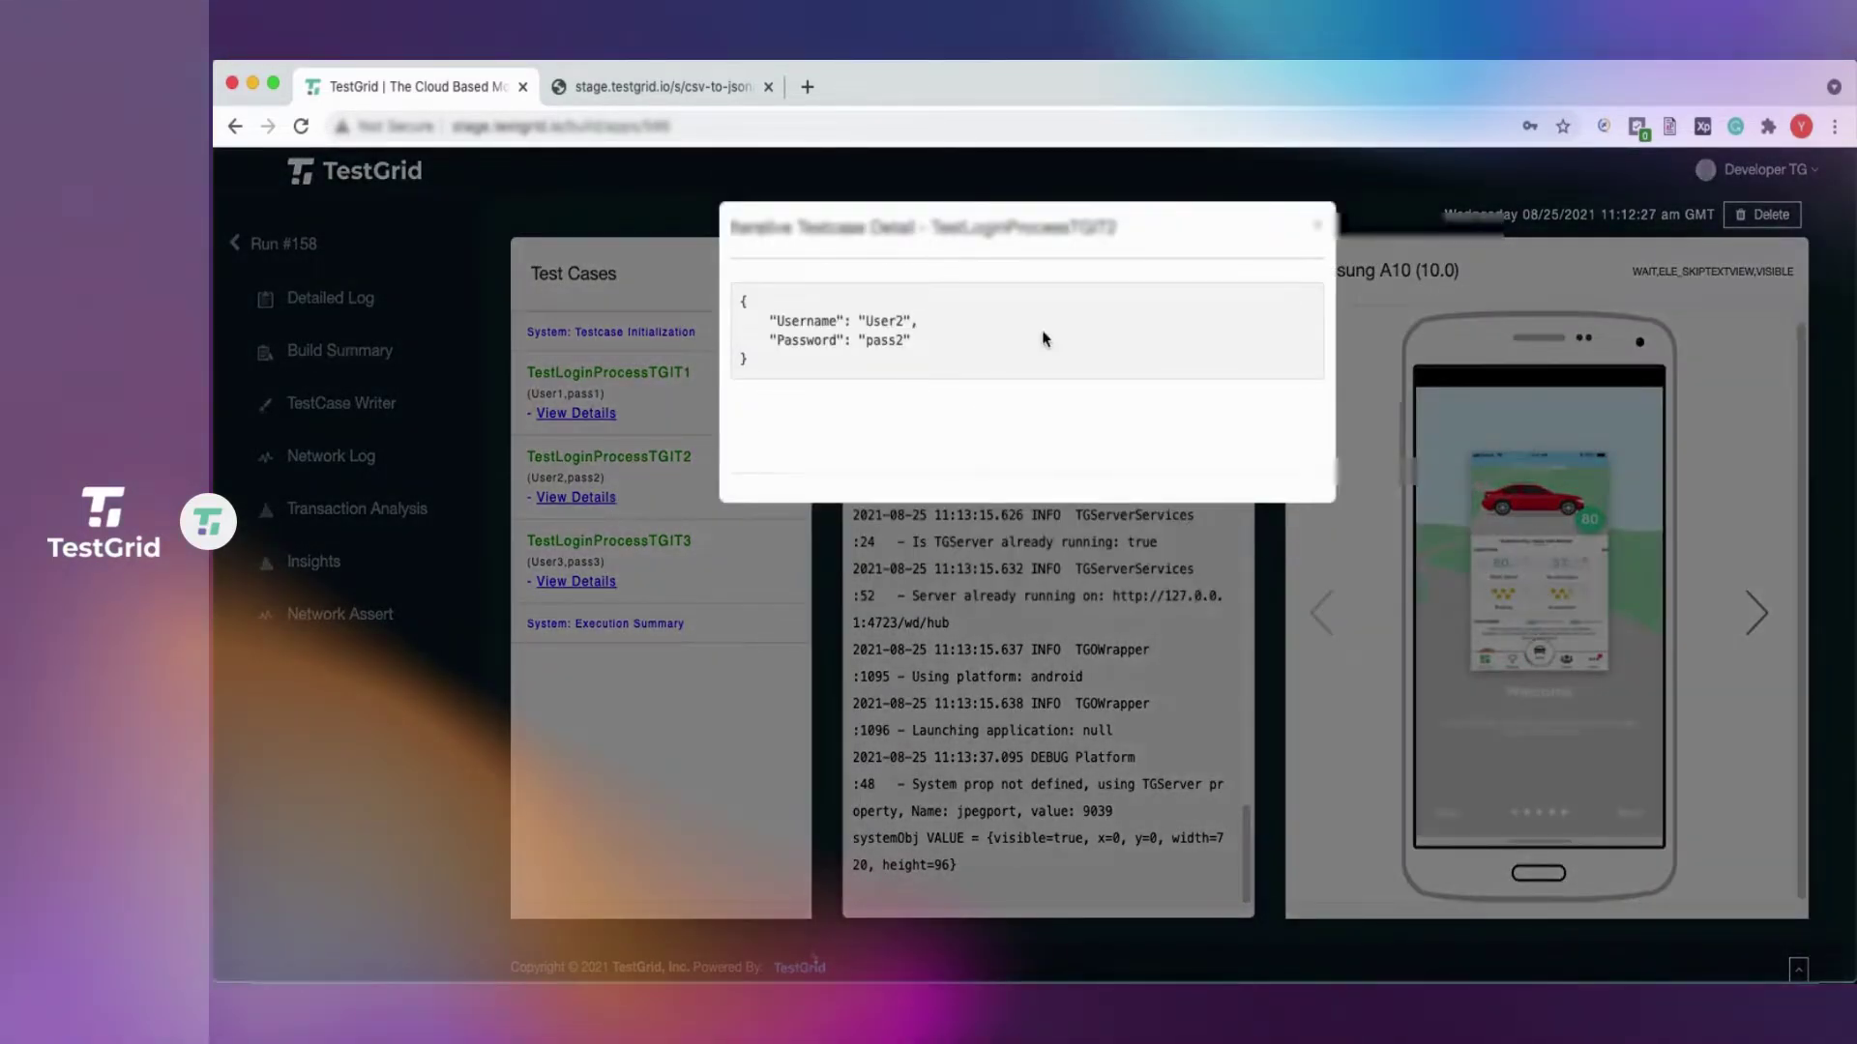
{"action": "left_click", "coordinate": [1317, 228]}
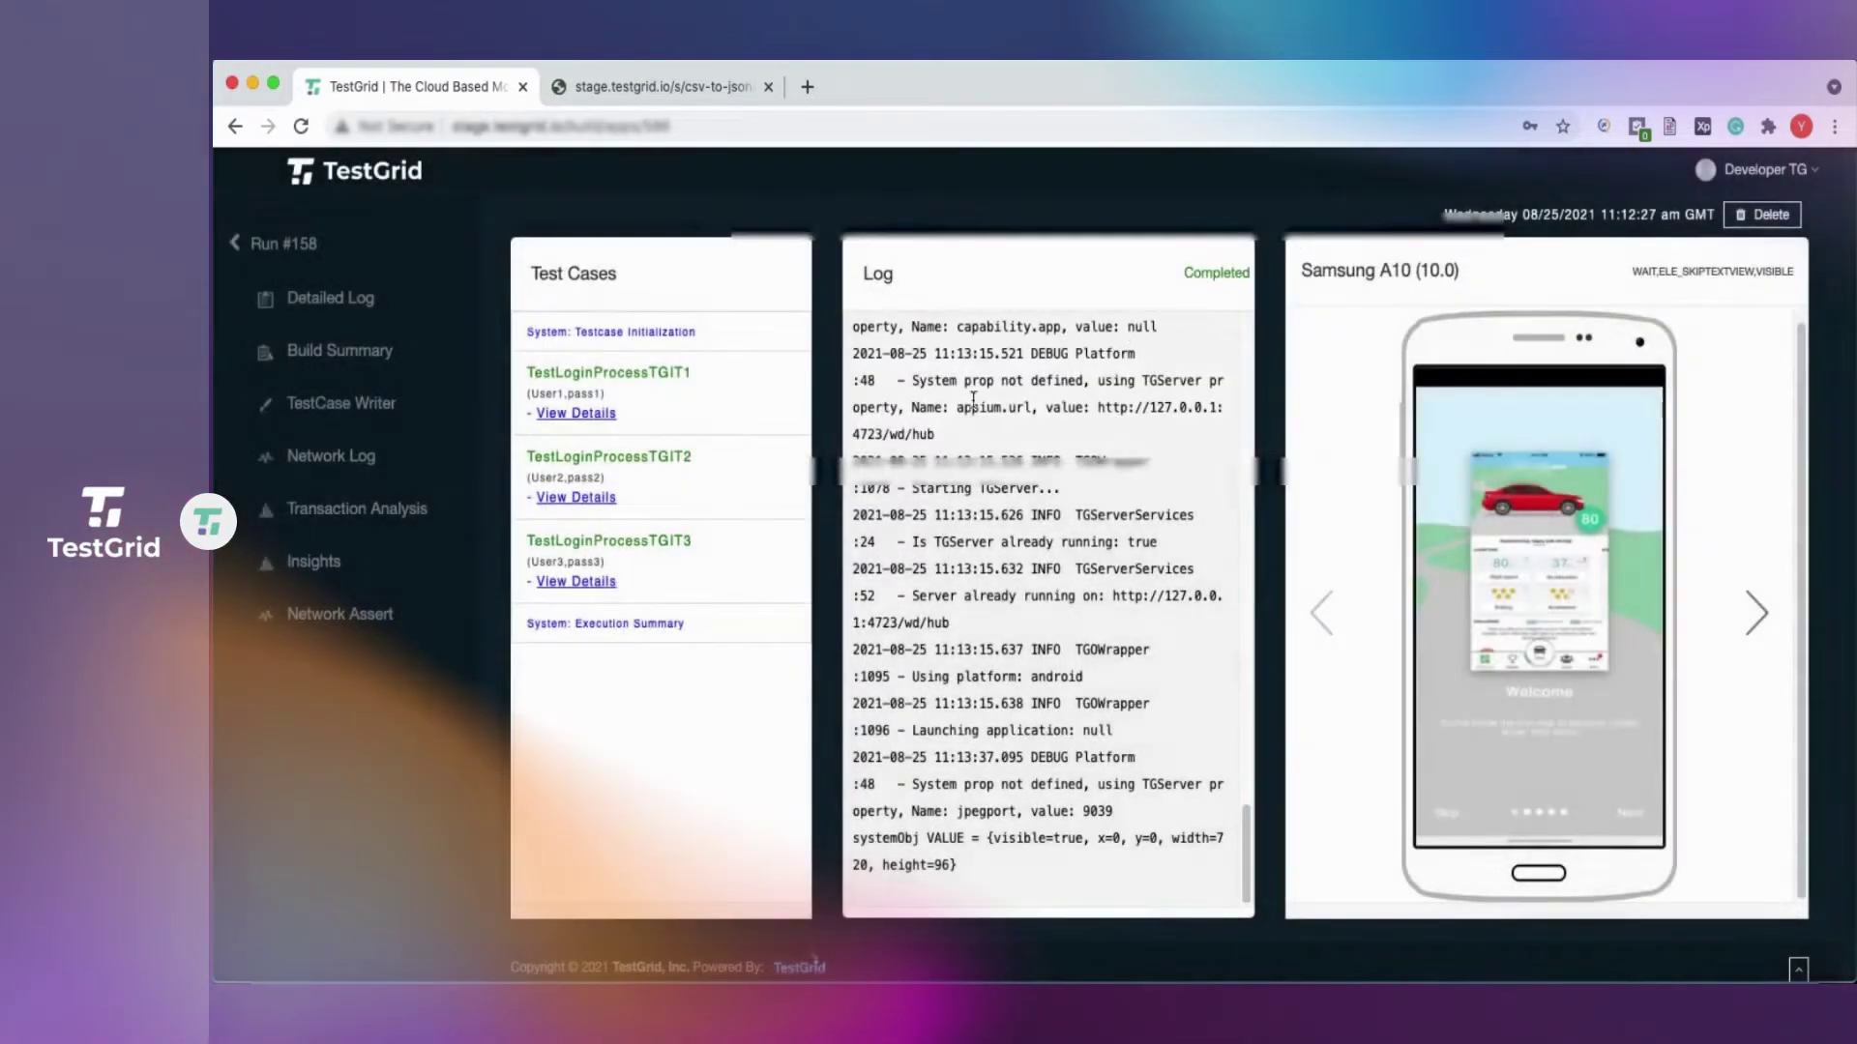
{"action": "left_click", "coordinate": [587, 598]}
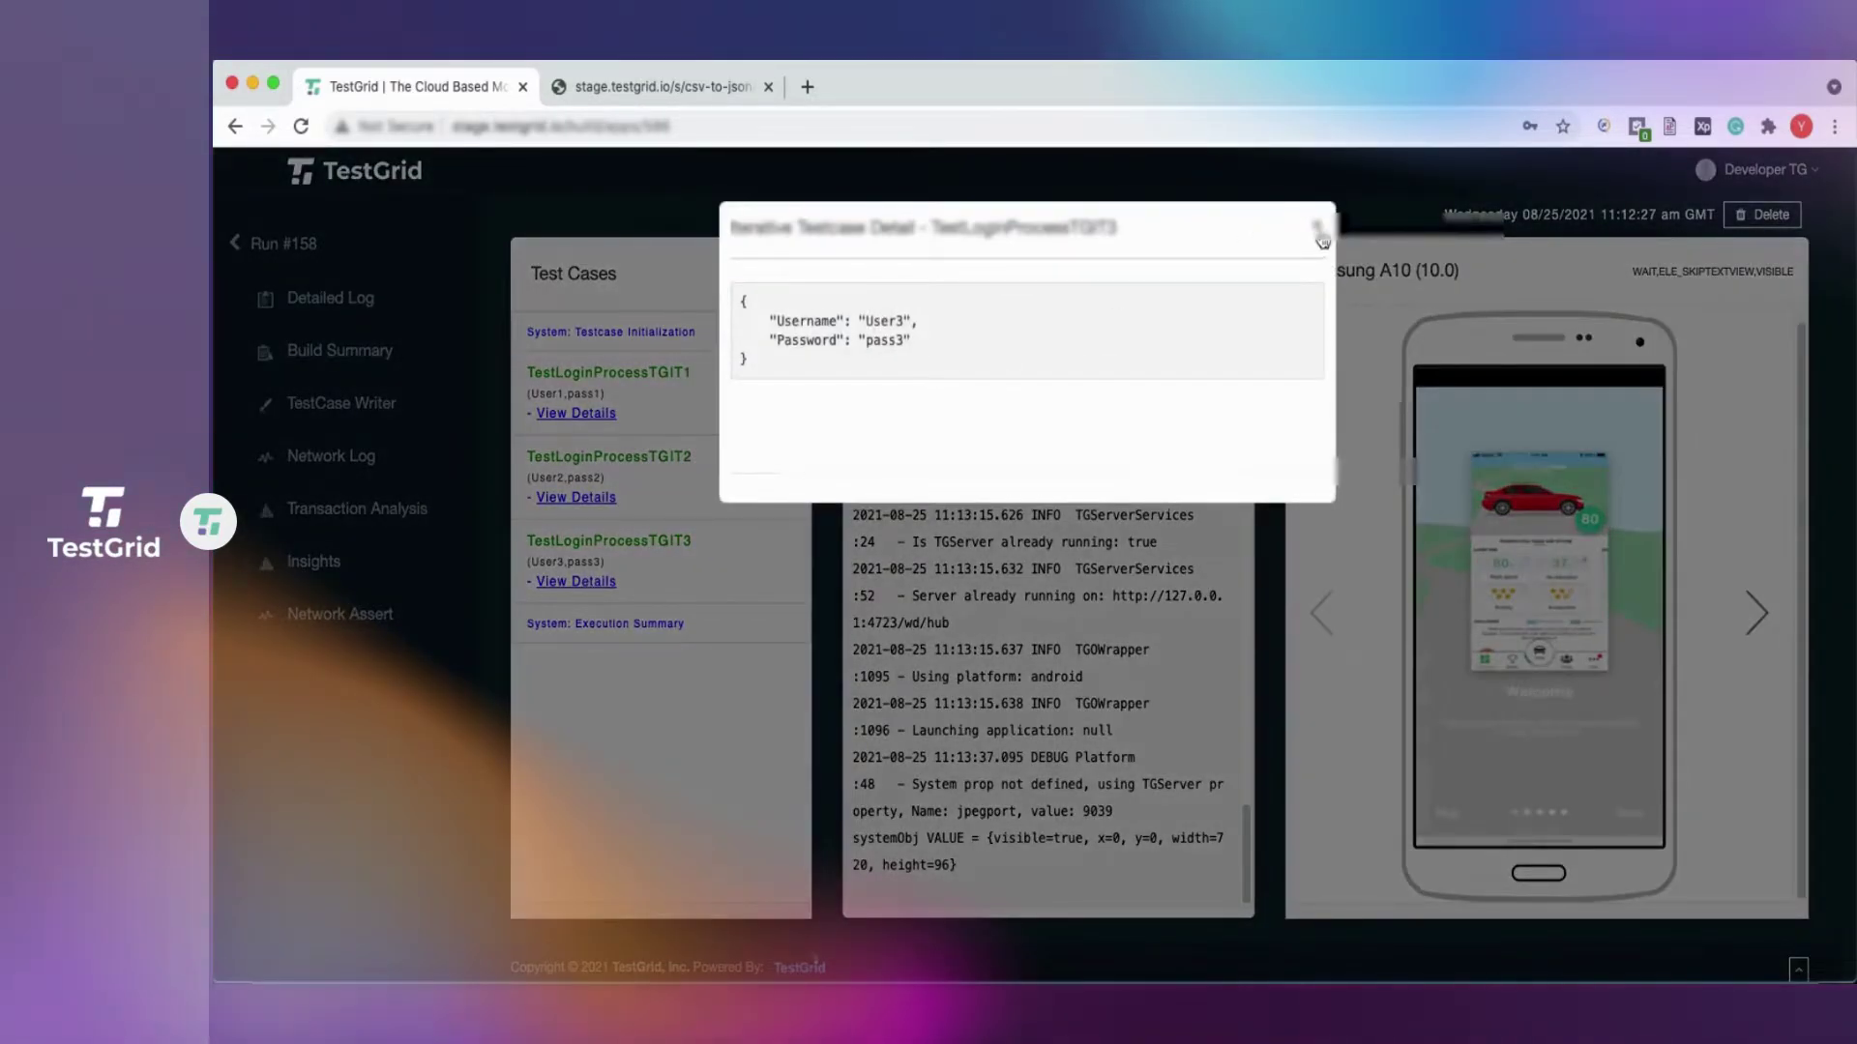
{"action": "left_click", "coordinate": [1319, 234]}
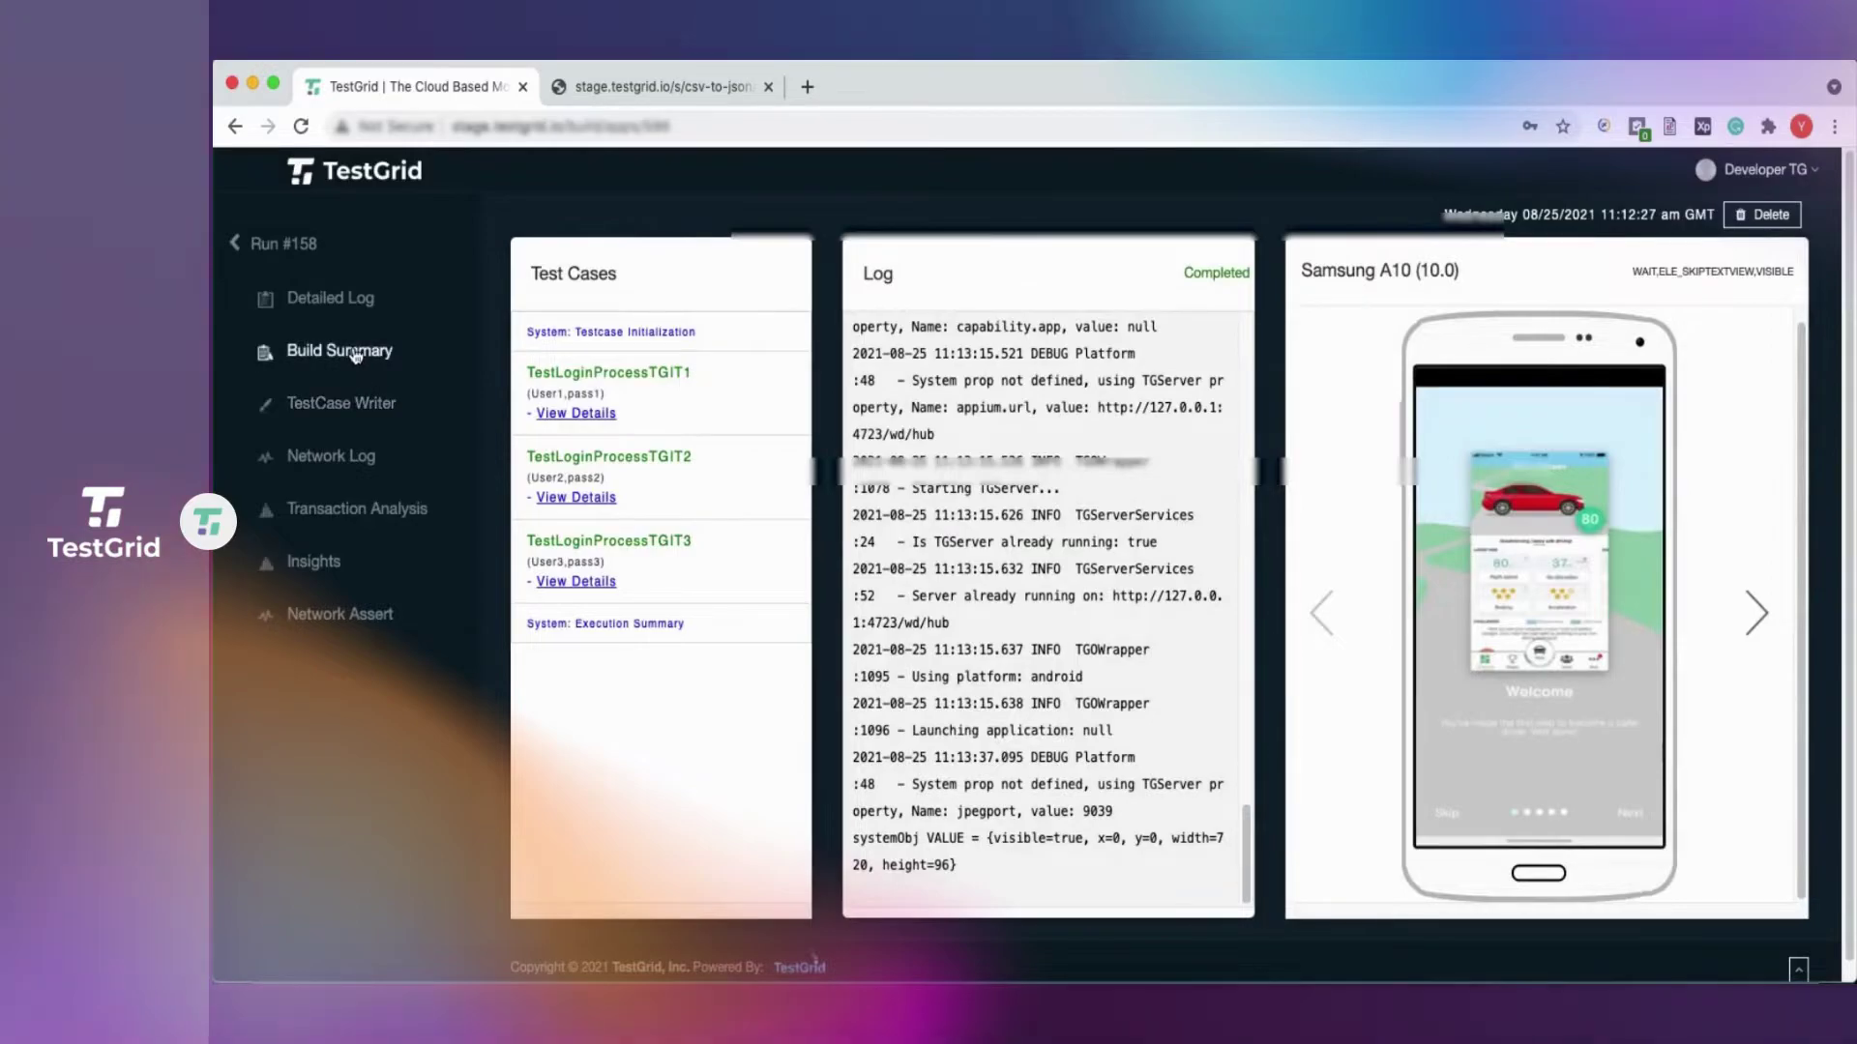
{"action": "left_click", "coordinate": [357, 356]}
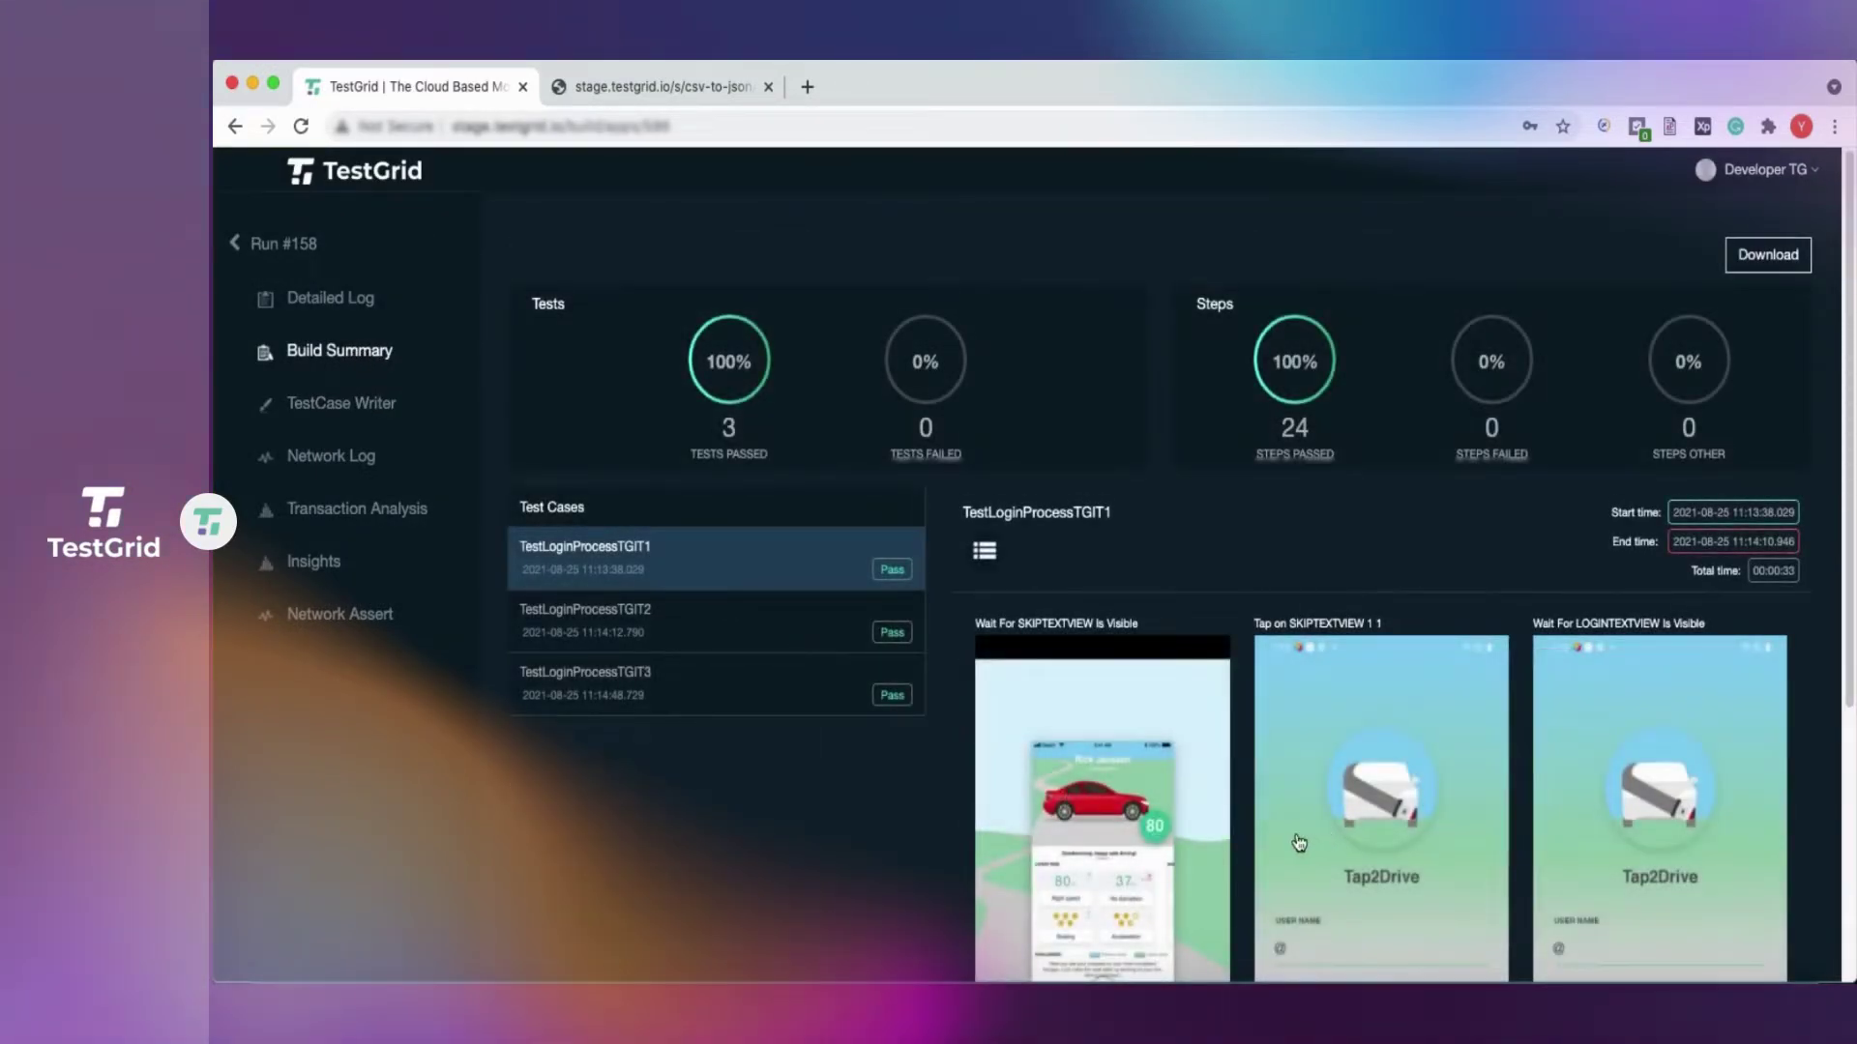
Check that iteration 1's step screenshots show User1 and its password being typed.
{"action": "scroll", "coordinate": [1214, 839], "scroll_direction": "down", "scroll_amount": 5}
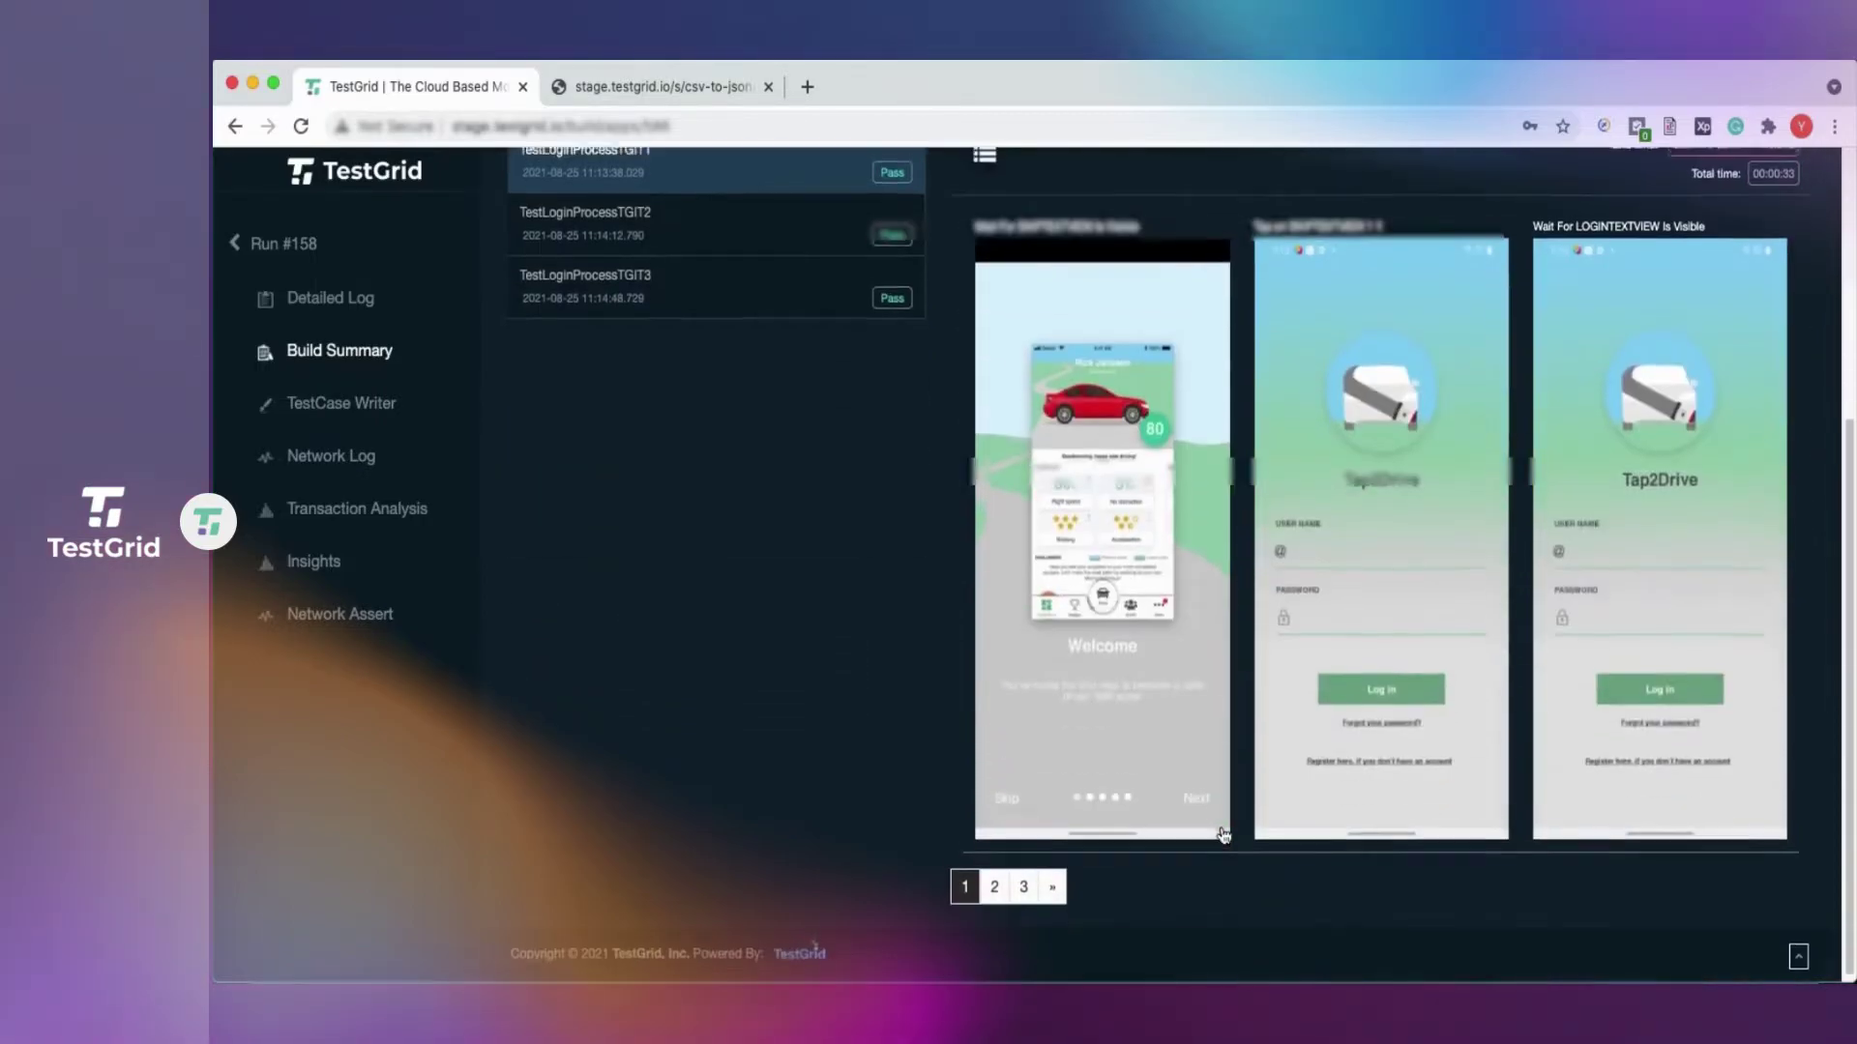
{"action": "scroll", "coordinate": [1217, 834], "scroll_direction": "up", "scroll_amount": 2}
{"action": "scroll", "coordinate": [1209, 829], "scroll_direction": "down", "scroll_amount": 2}
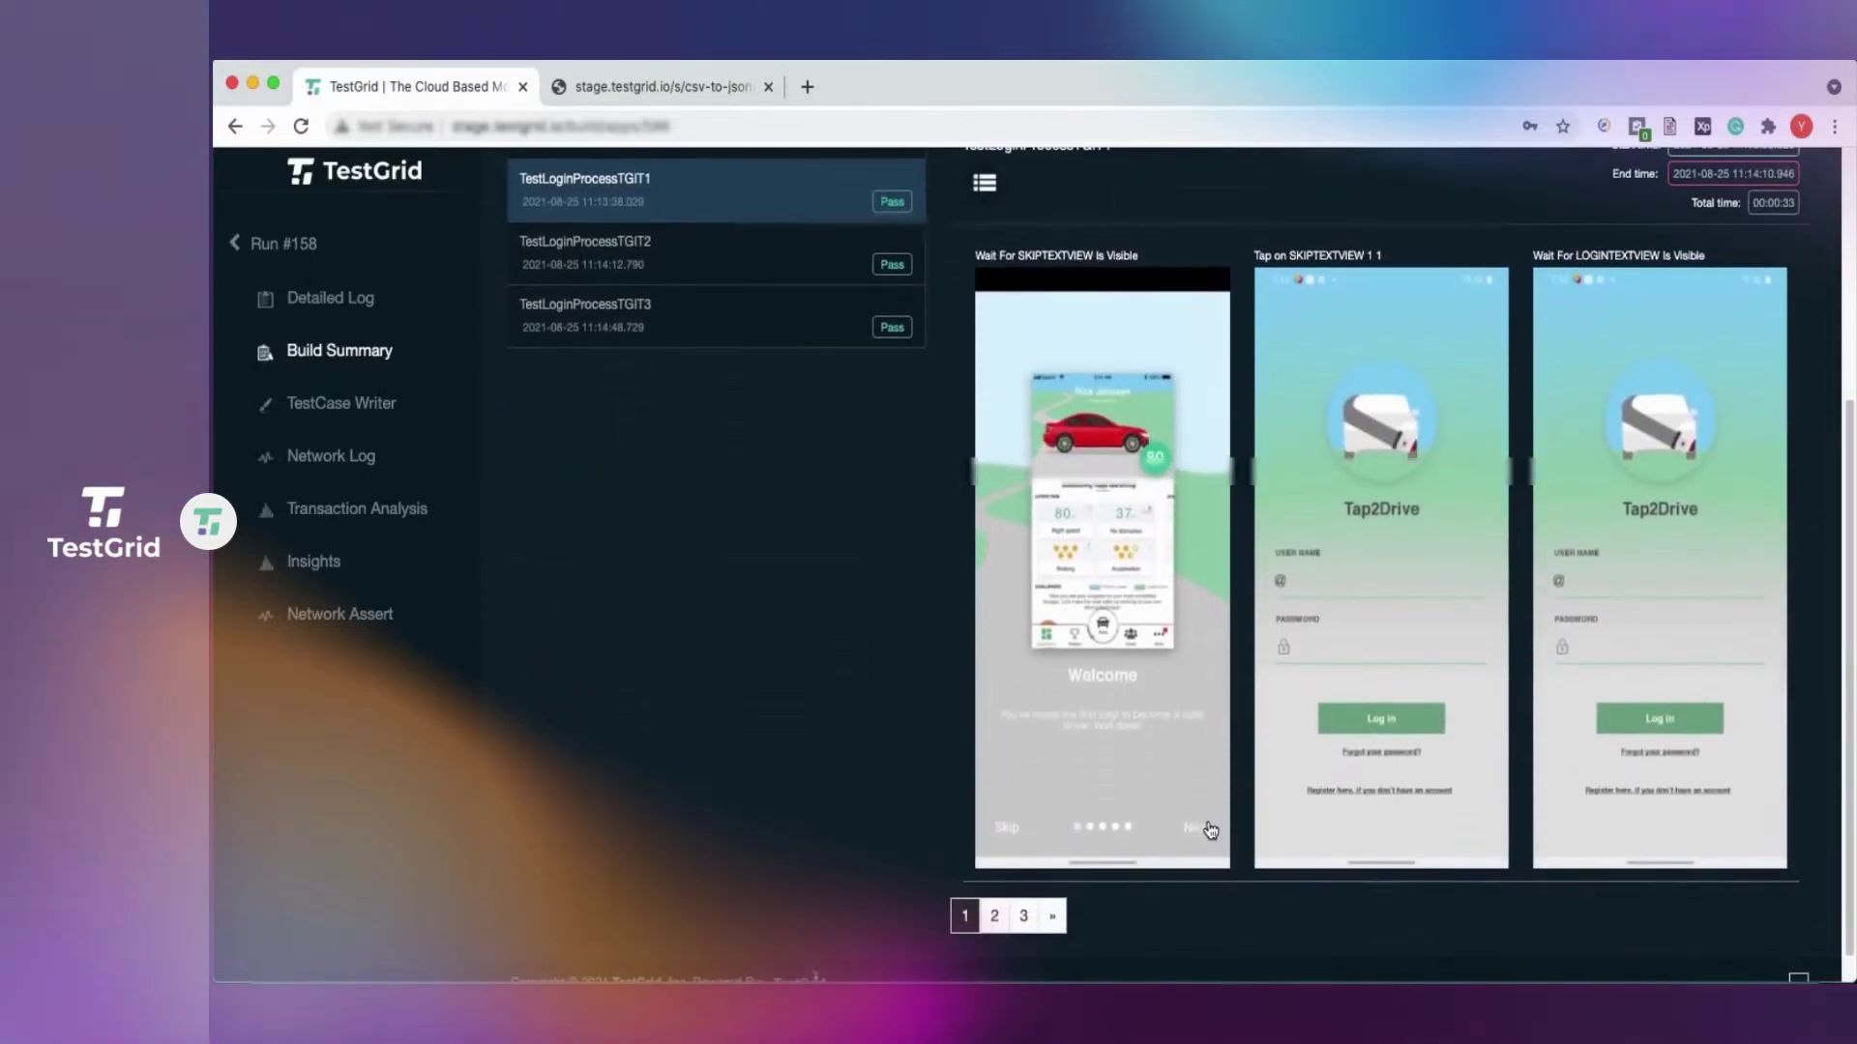
{"action": "left_click", "coordinate": [994, 917]}
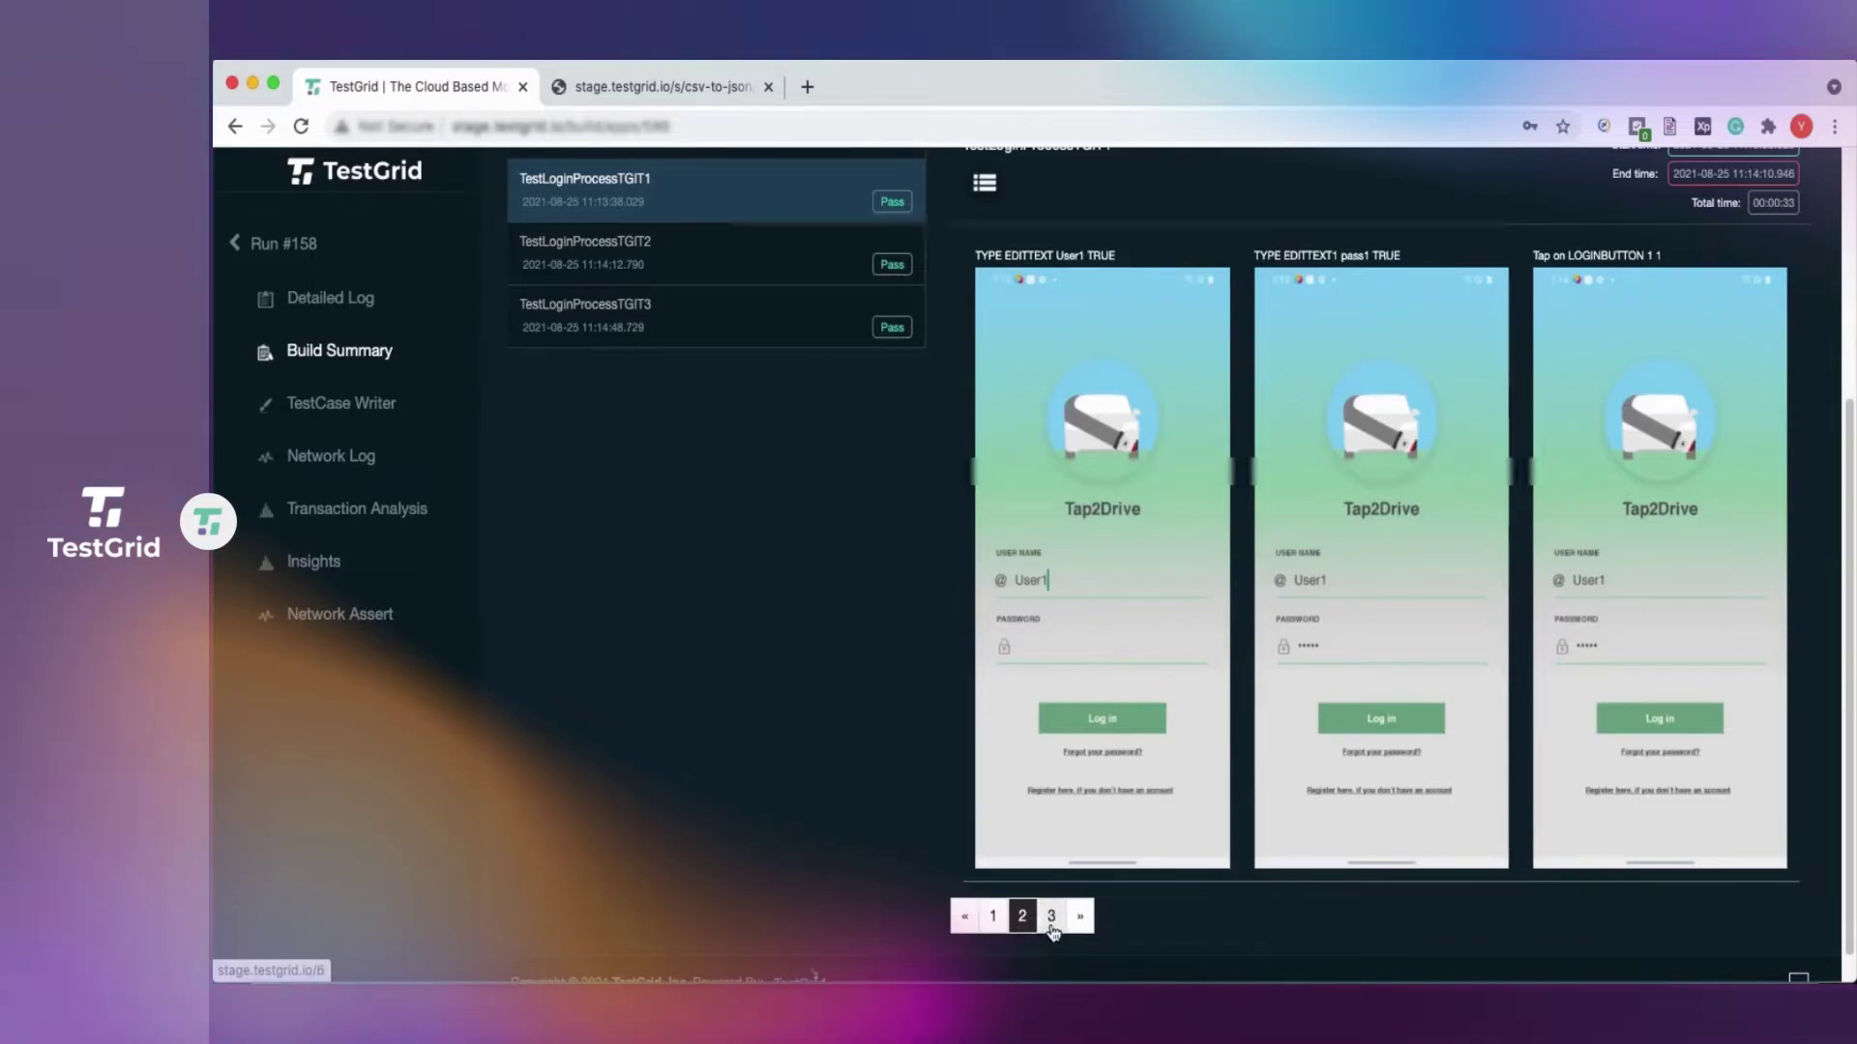
{"action": "double_click", "coordinate": [1068, 256]}
{"action": "double_click", "coordinate": [1354, 256]}
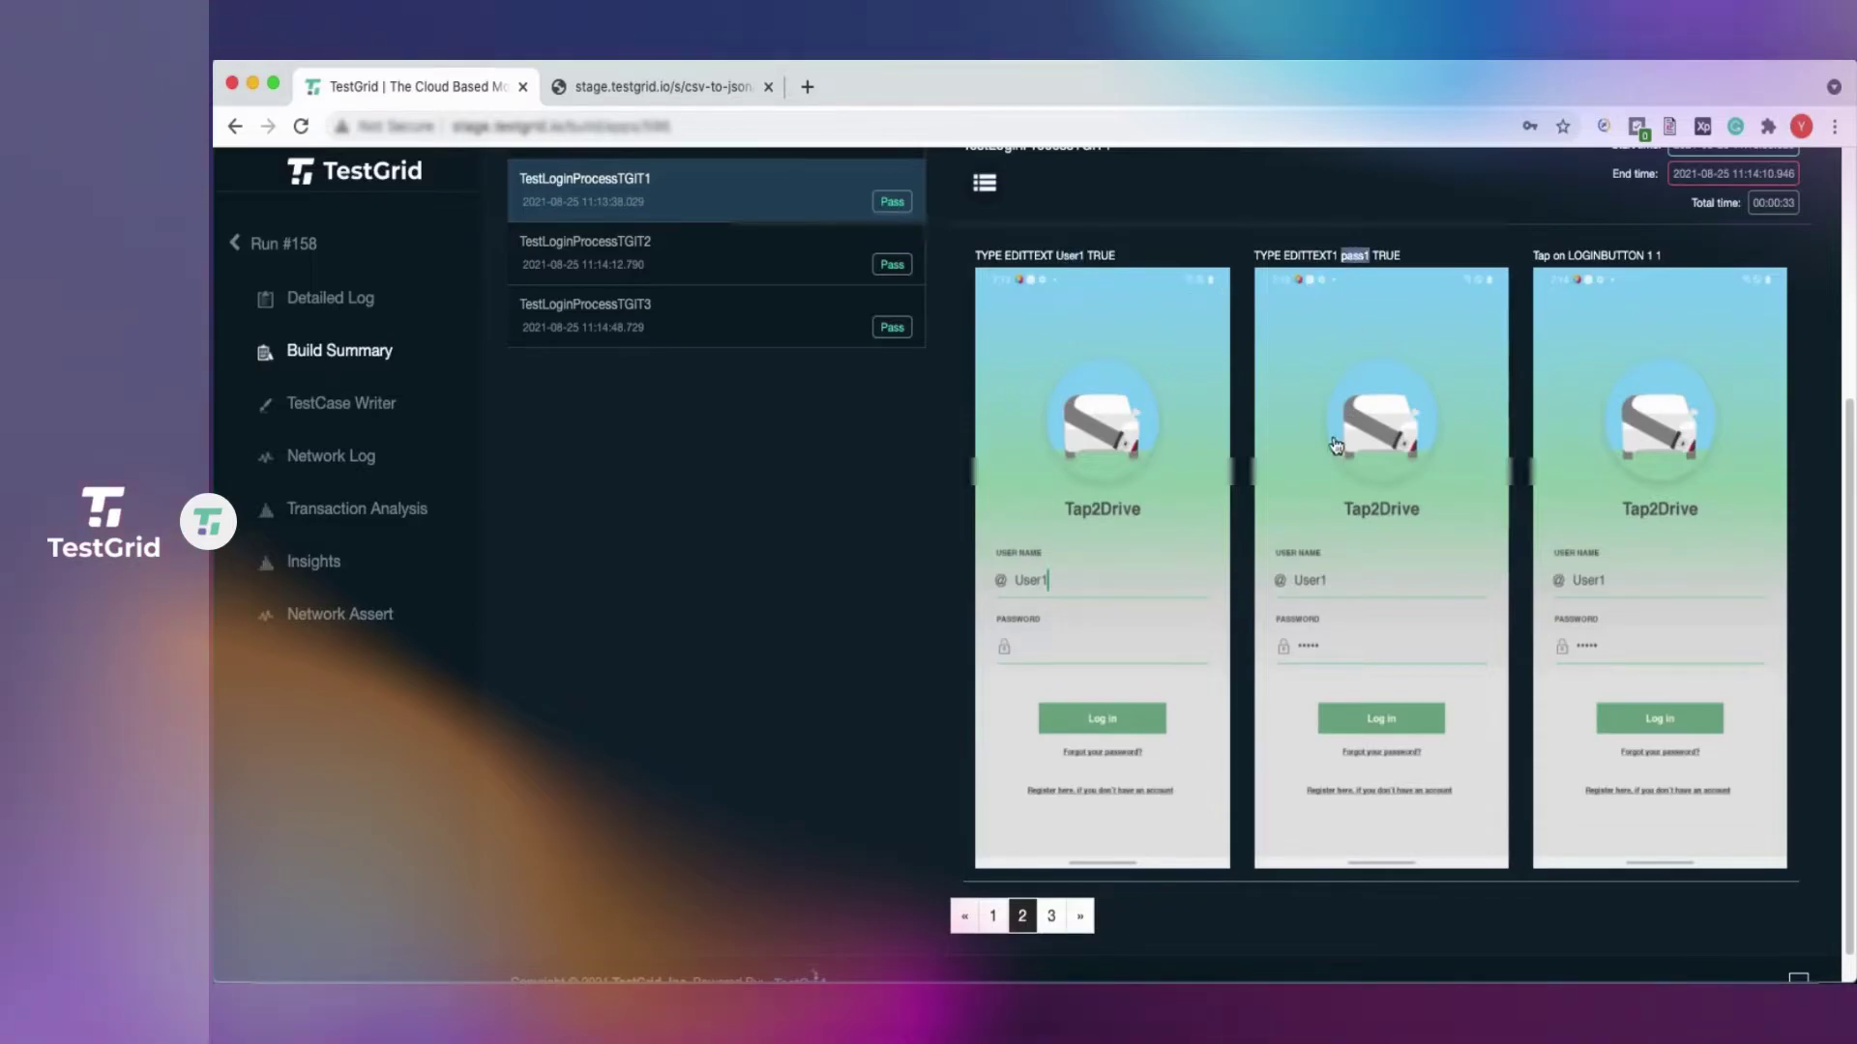
Check that TestLoginProcessTGIT2's screenshots show User2 and its password being typed.
{"action": "scroll", "coordinate": [741, 445], "scroll_direction": "up", "scroll_amount": 3}
{"action": "left_click", "coordinate": [650, 452]}
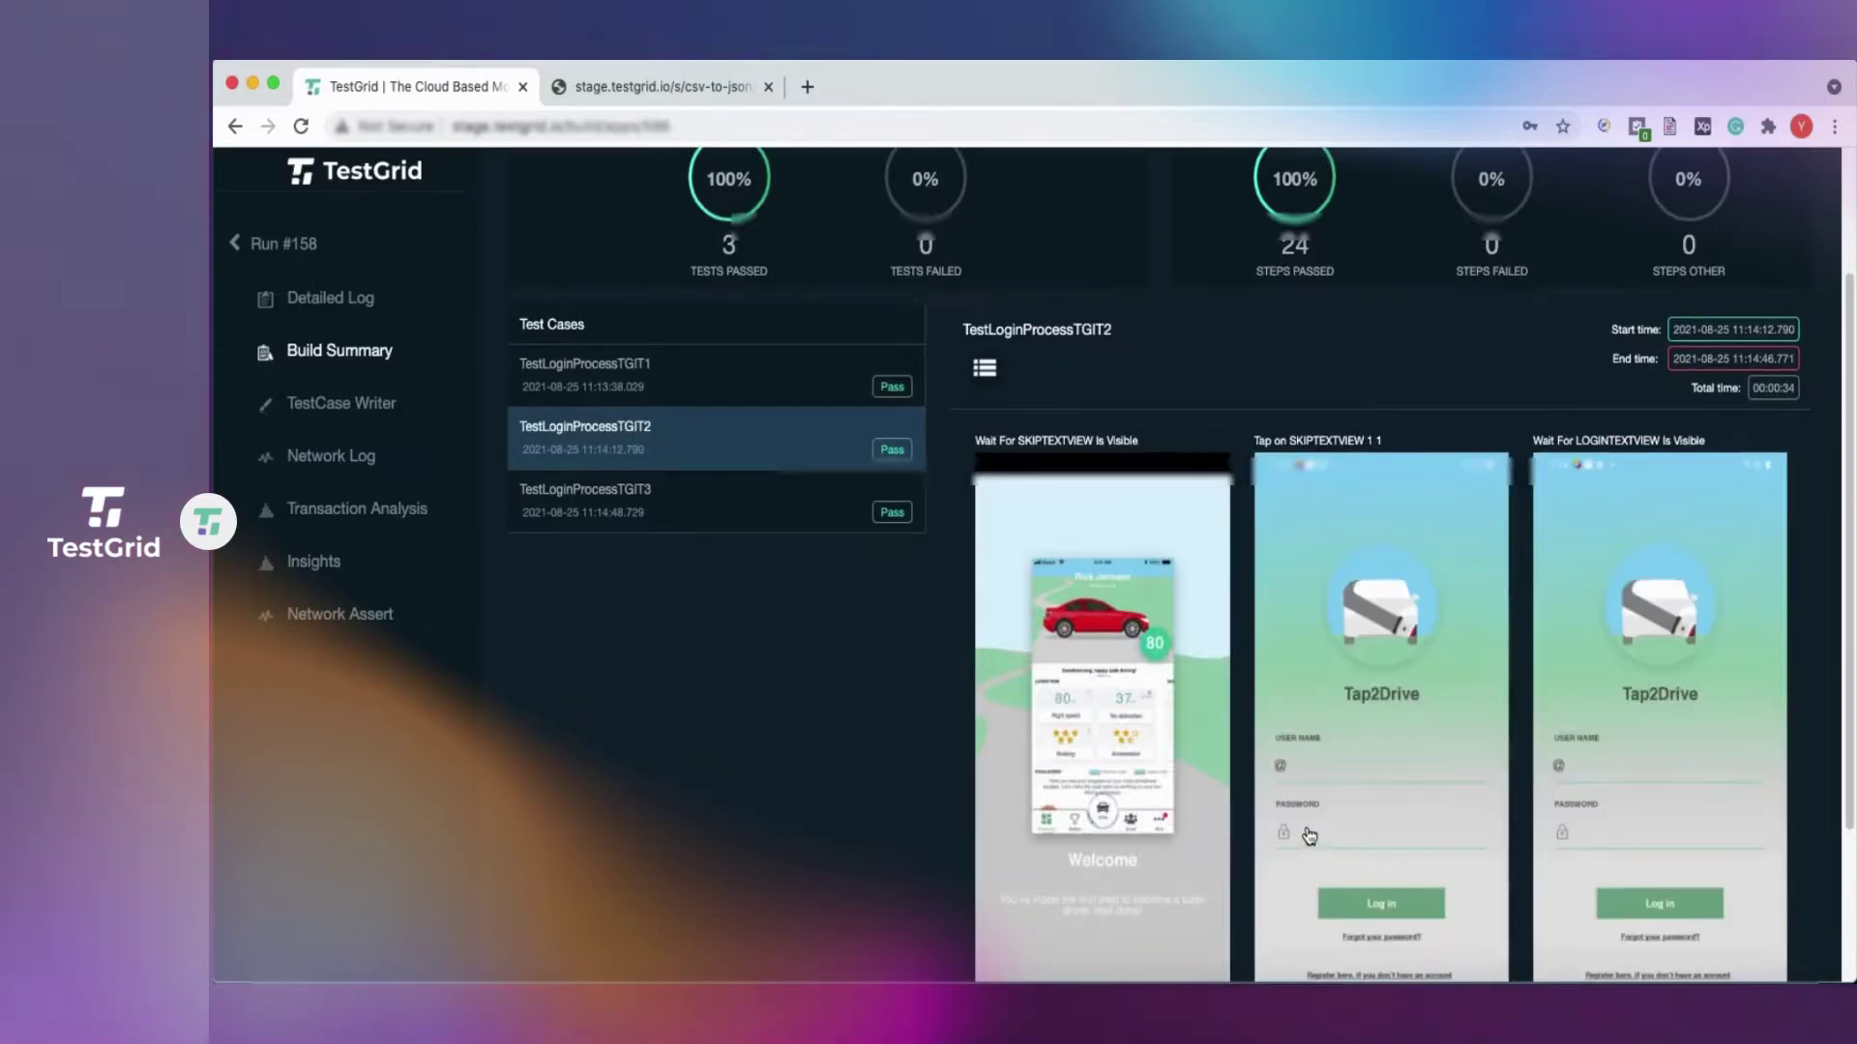
{"action": "scroll", "coordinate": [1179, 882], "scroll_direction": "down", "scroll_amount": 2}
{"action": "left_click", "coordinate": [997, 904]}
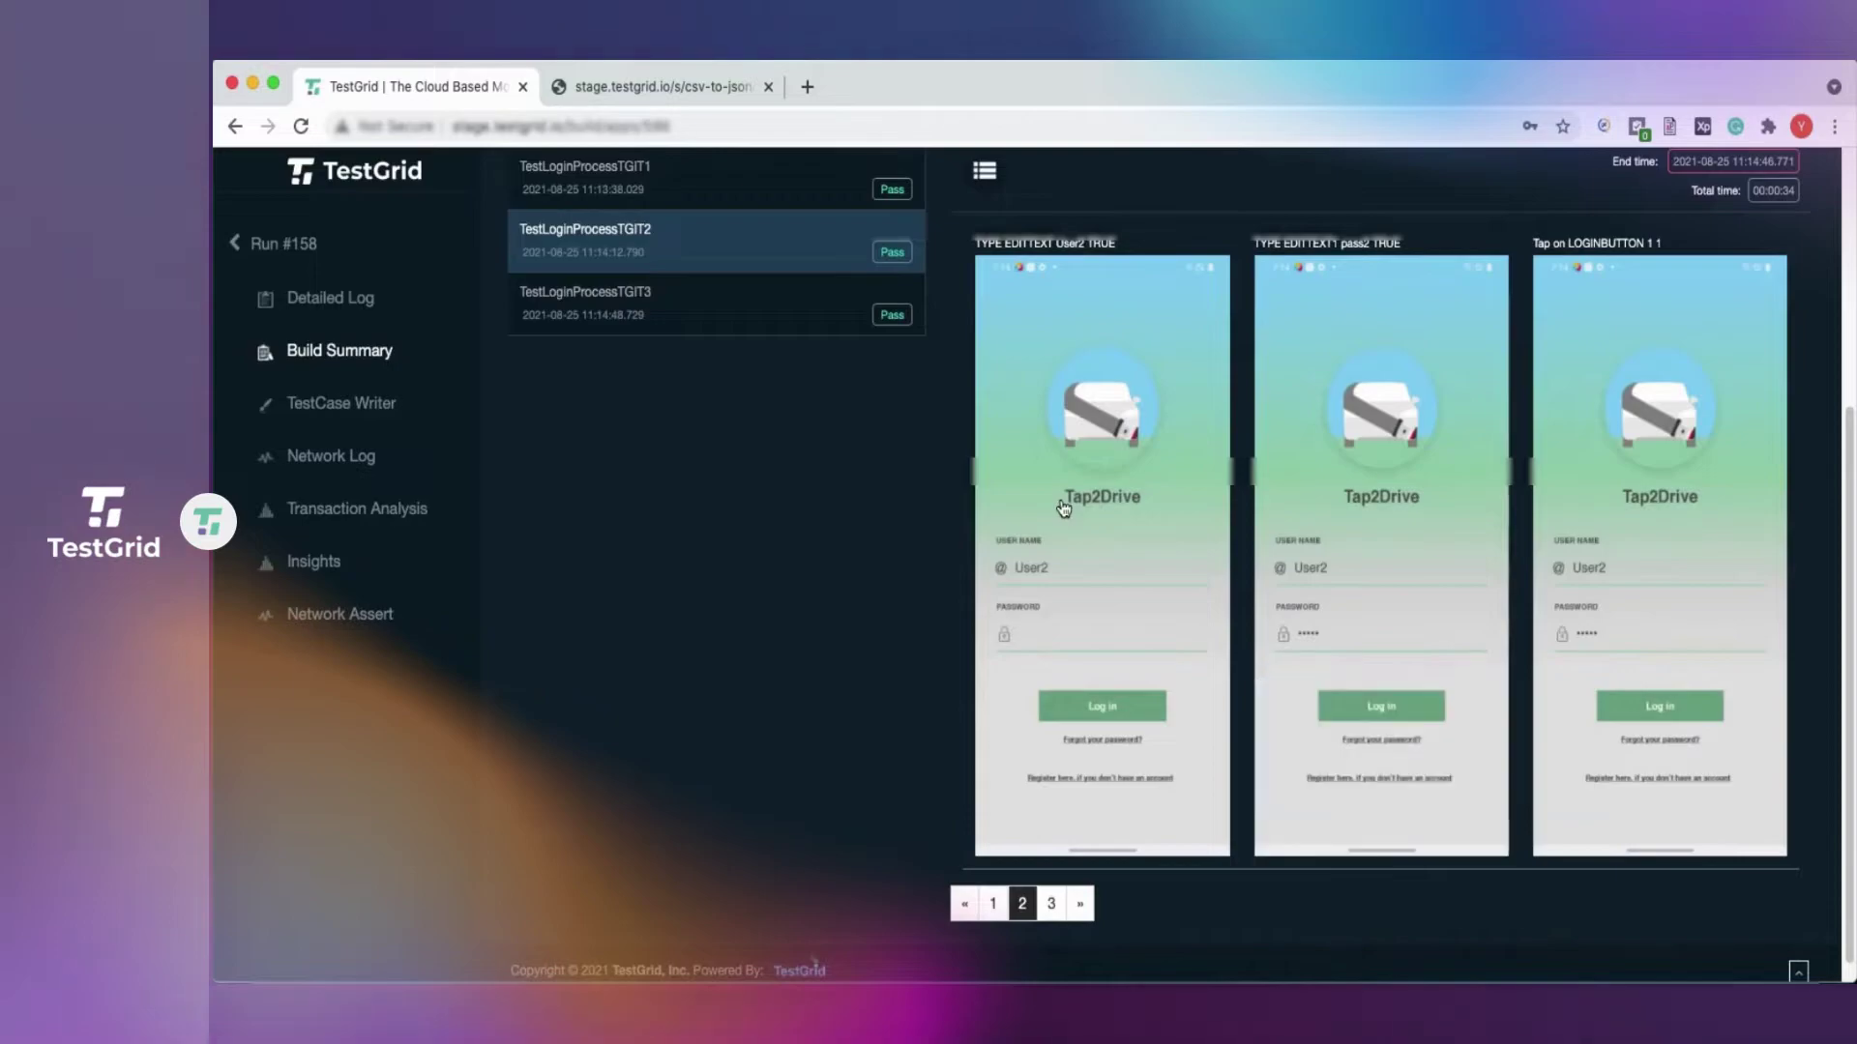
{"action": "double_click", "coordinate": [1069, 248]}
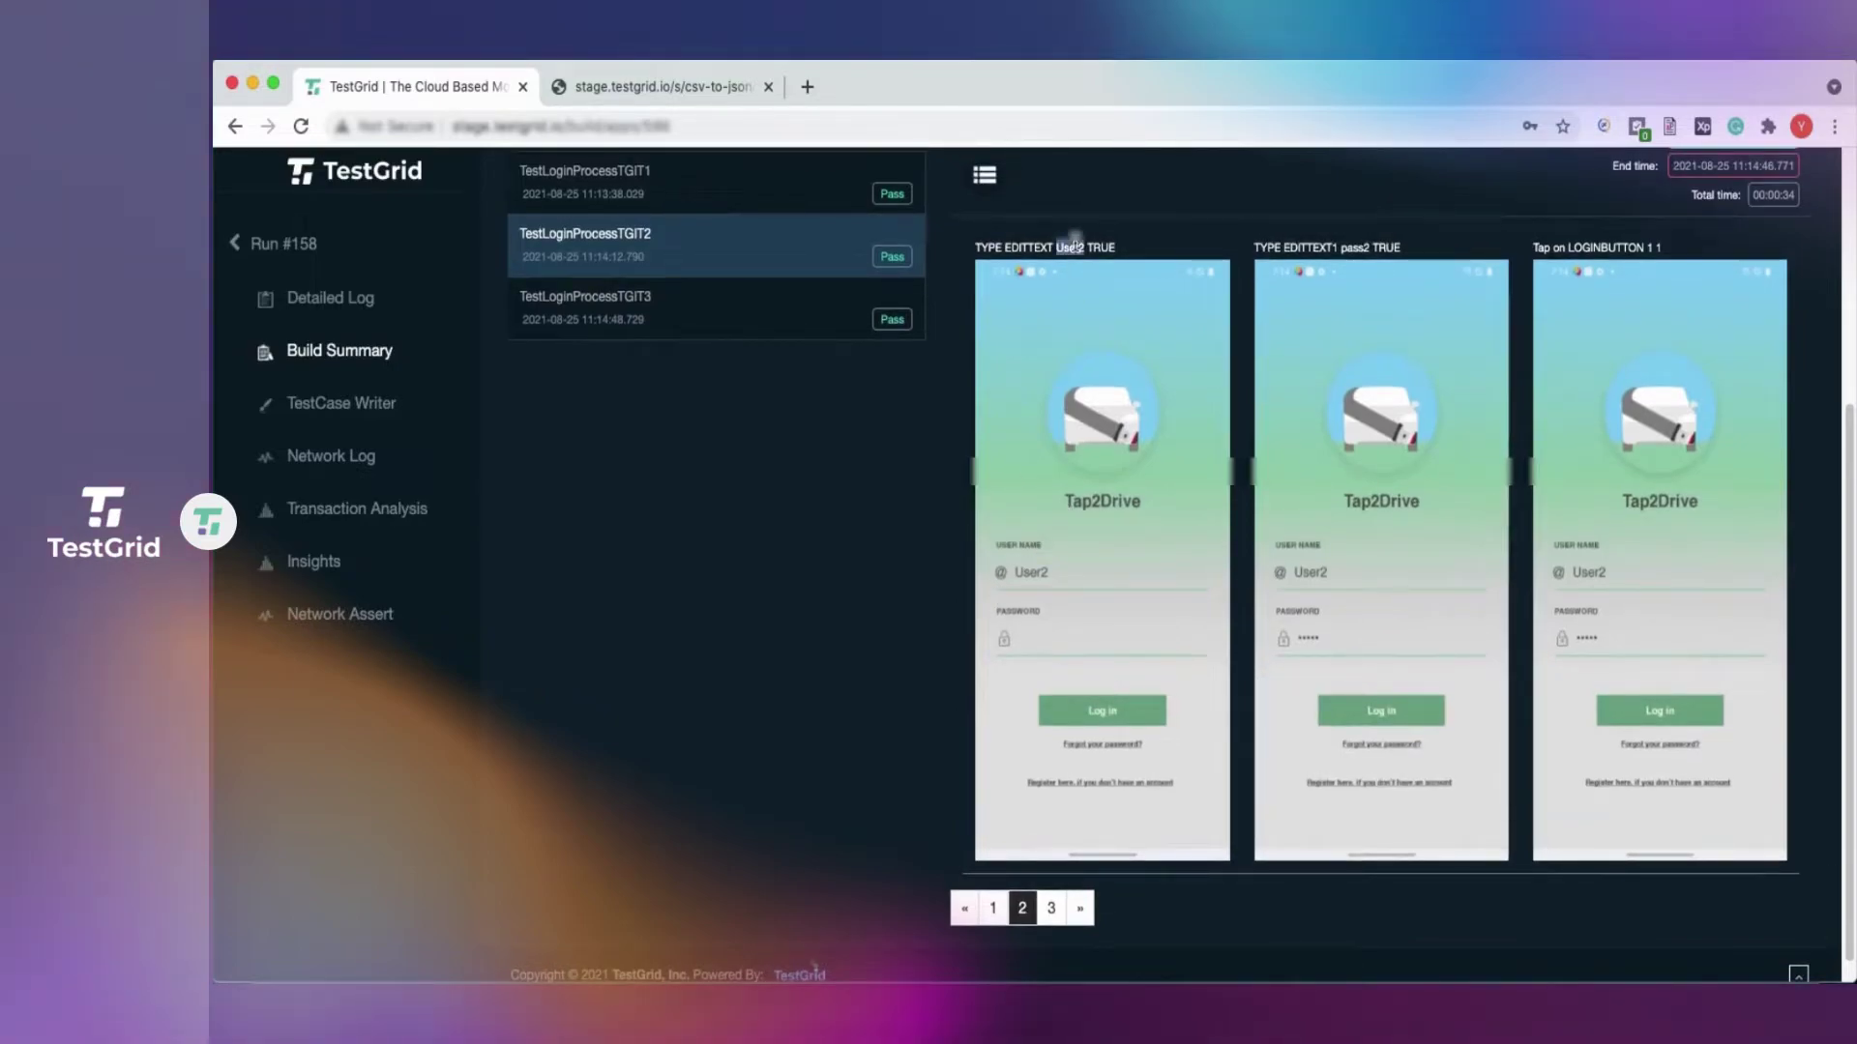
{"action": "double_click", "coordinate": [1355, 248]}
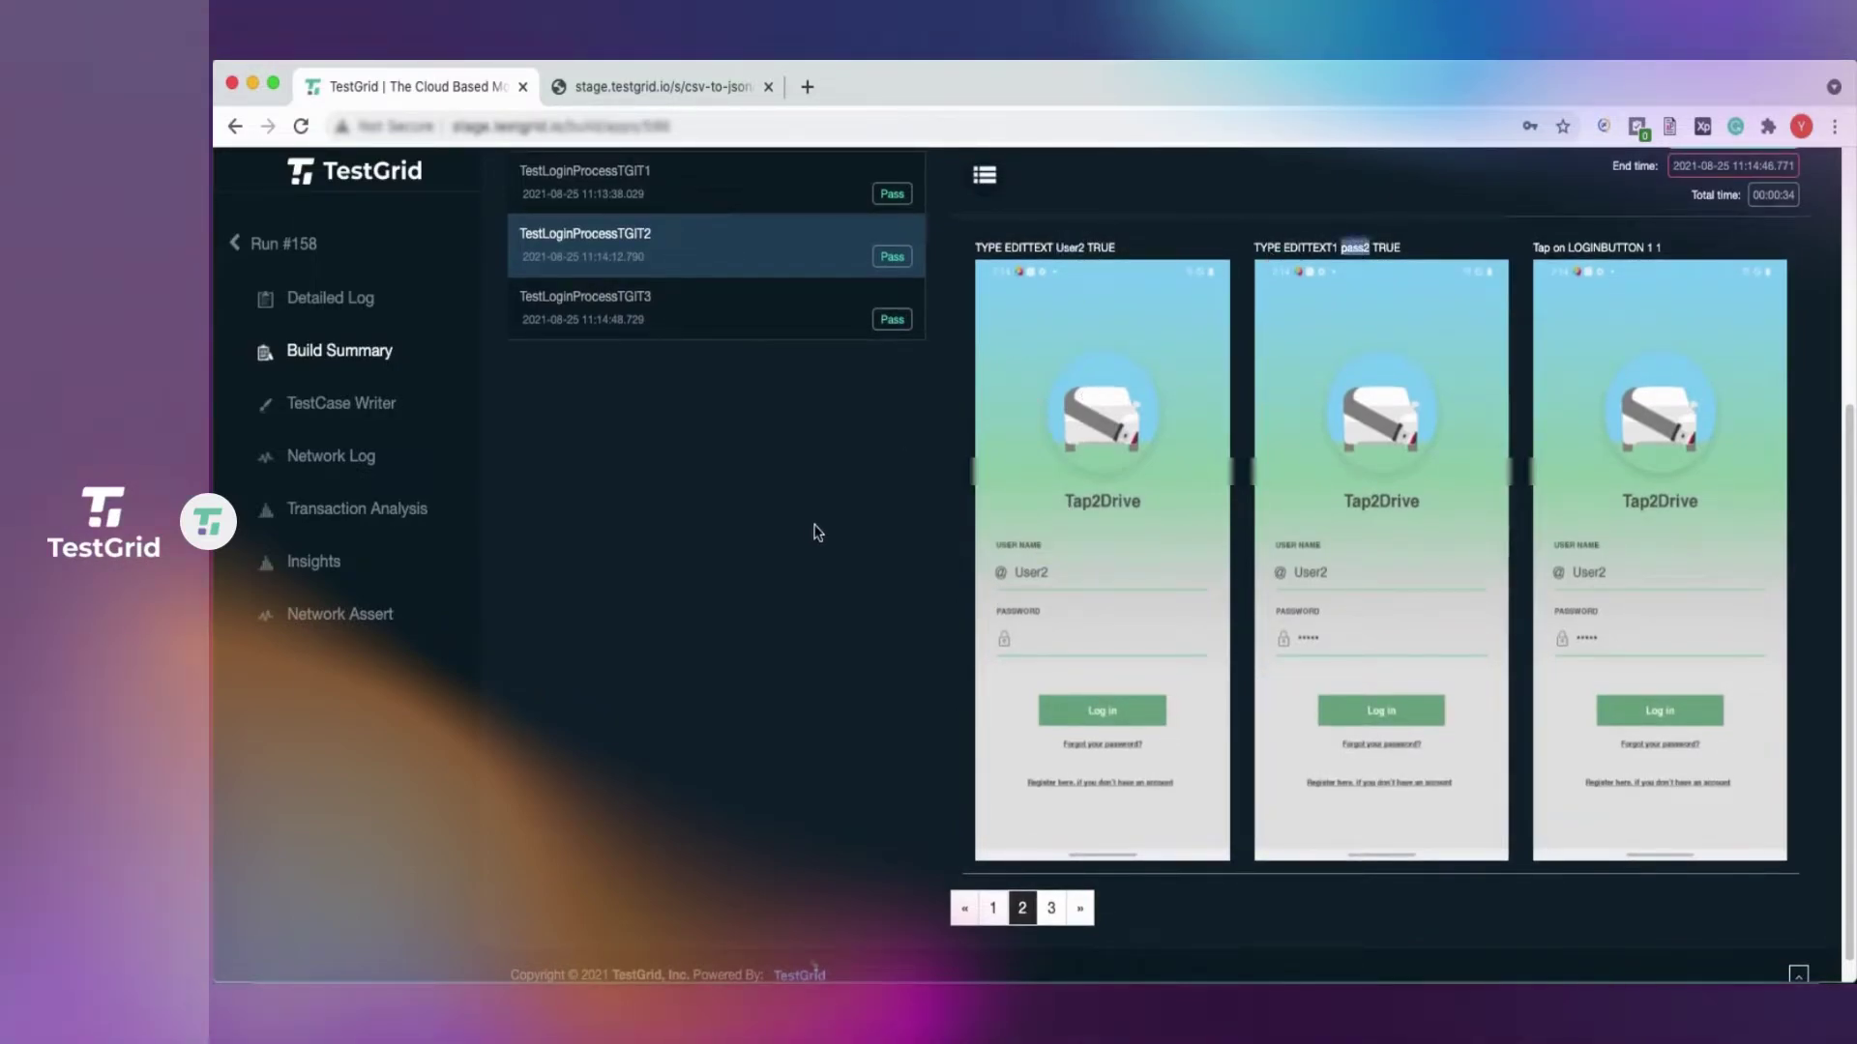
Check that TestLoginProcessTGIT3's screenshots show User3 and its password being typed.
{"action": "left_click", "coordinate": [696, 322]}
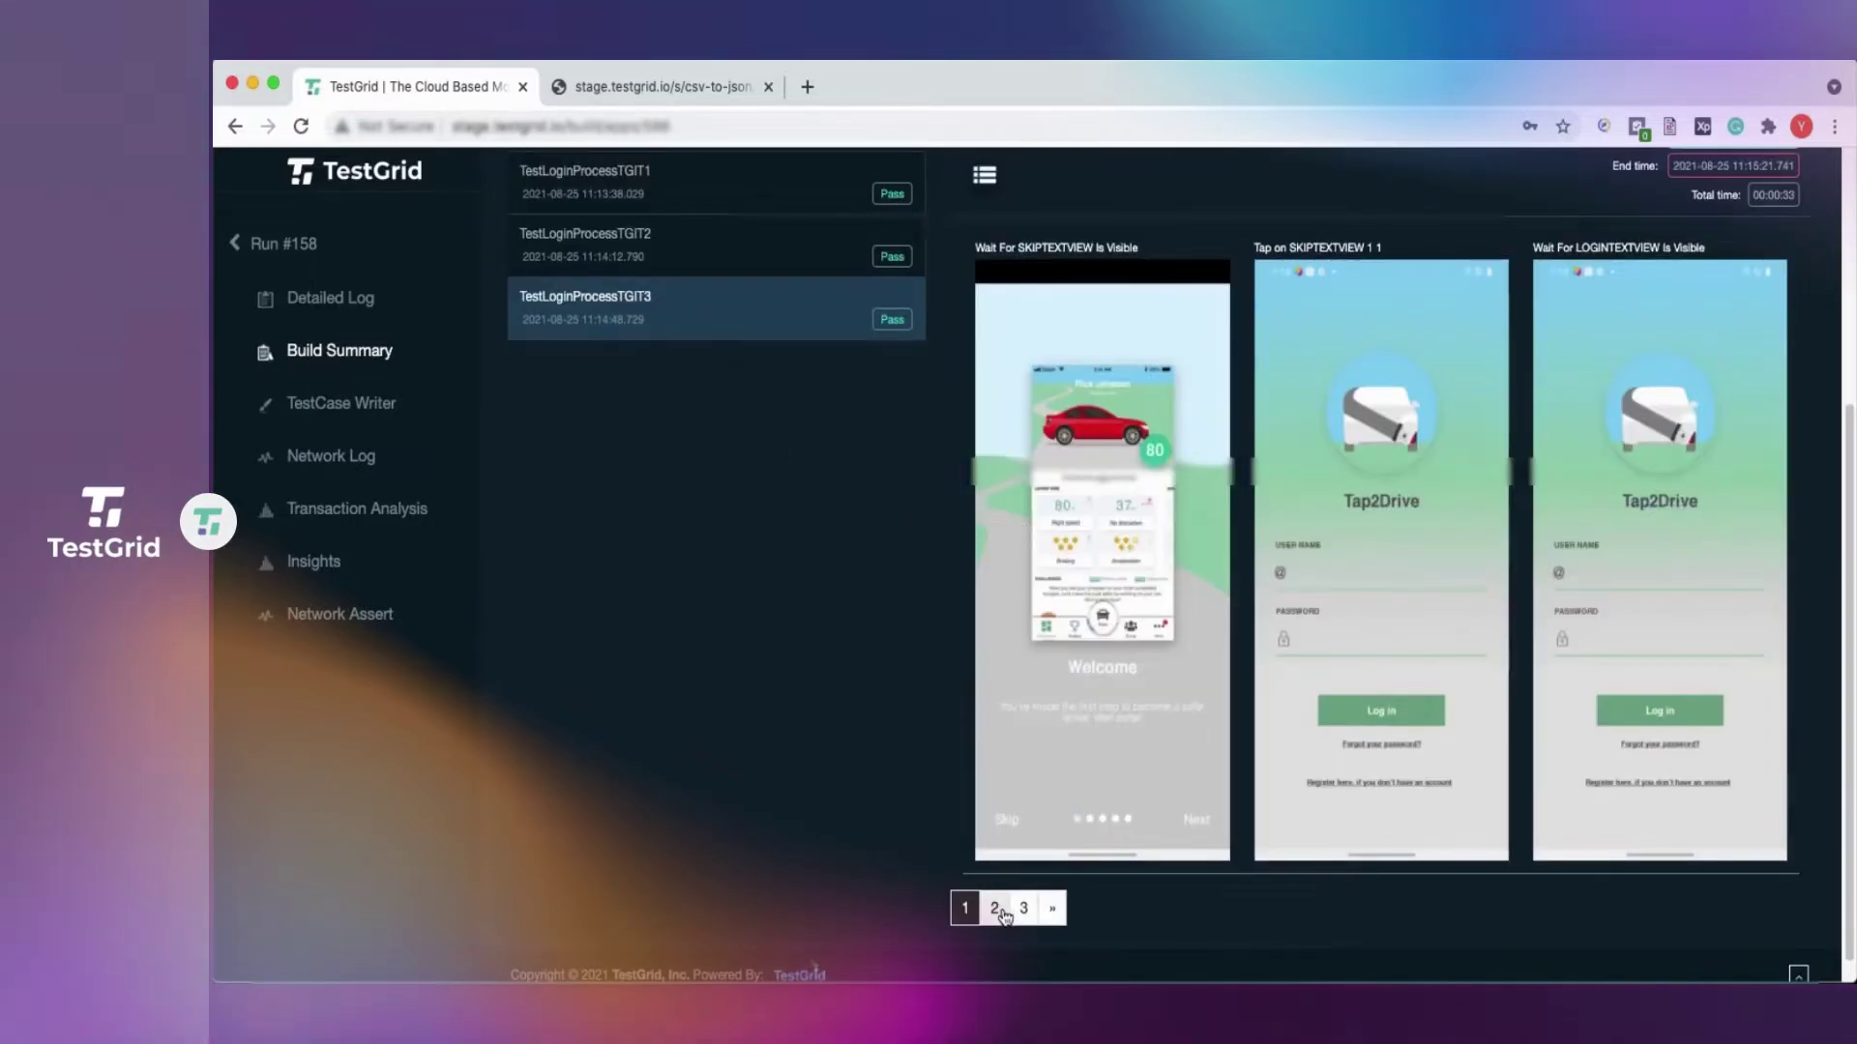
{"action": "left_click", "coordinate": [994, 909]}
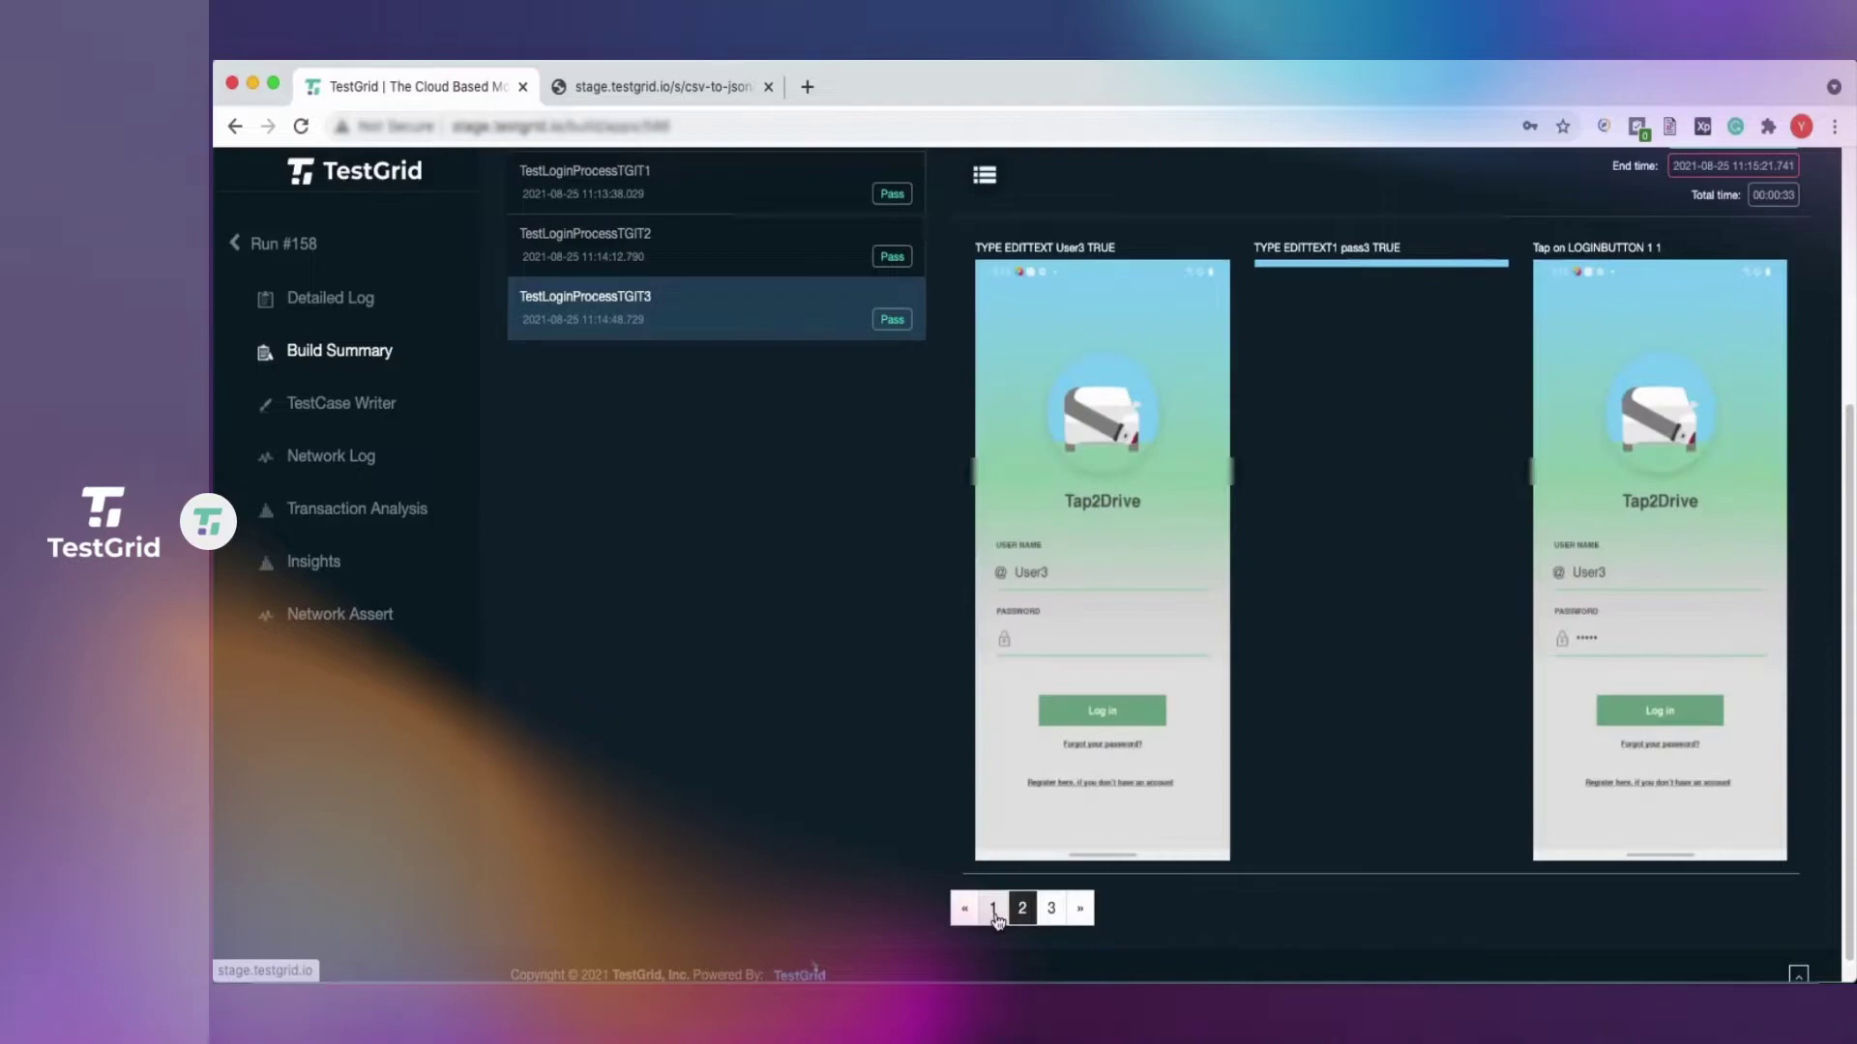
{"action": "double_click", "coordinate": [1066, 247]}
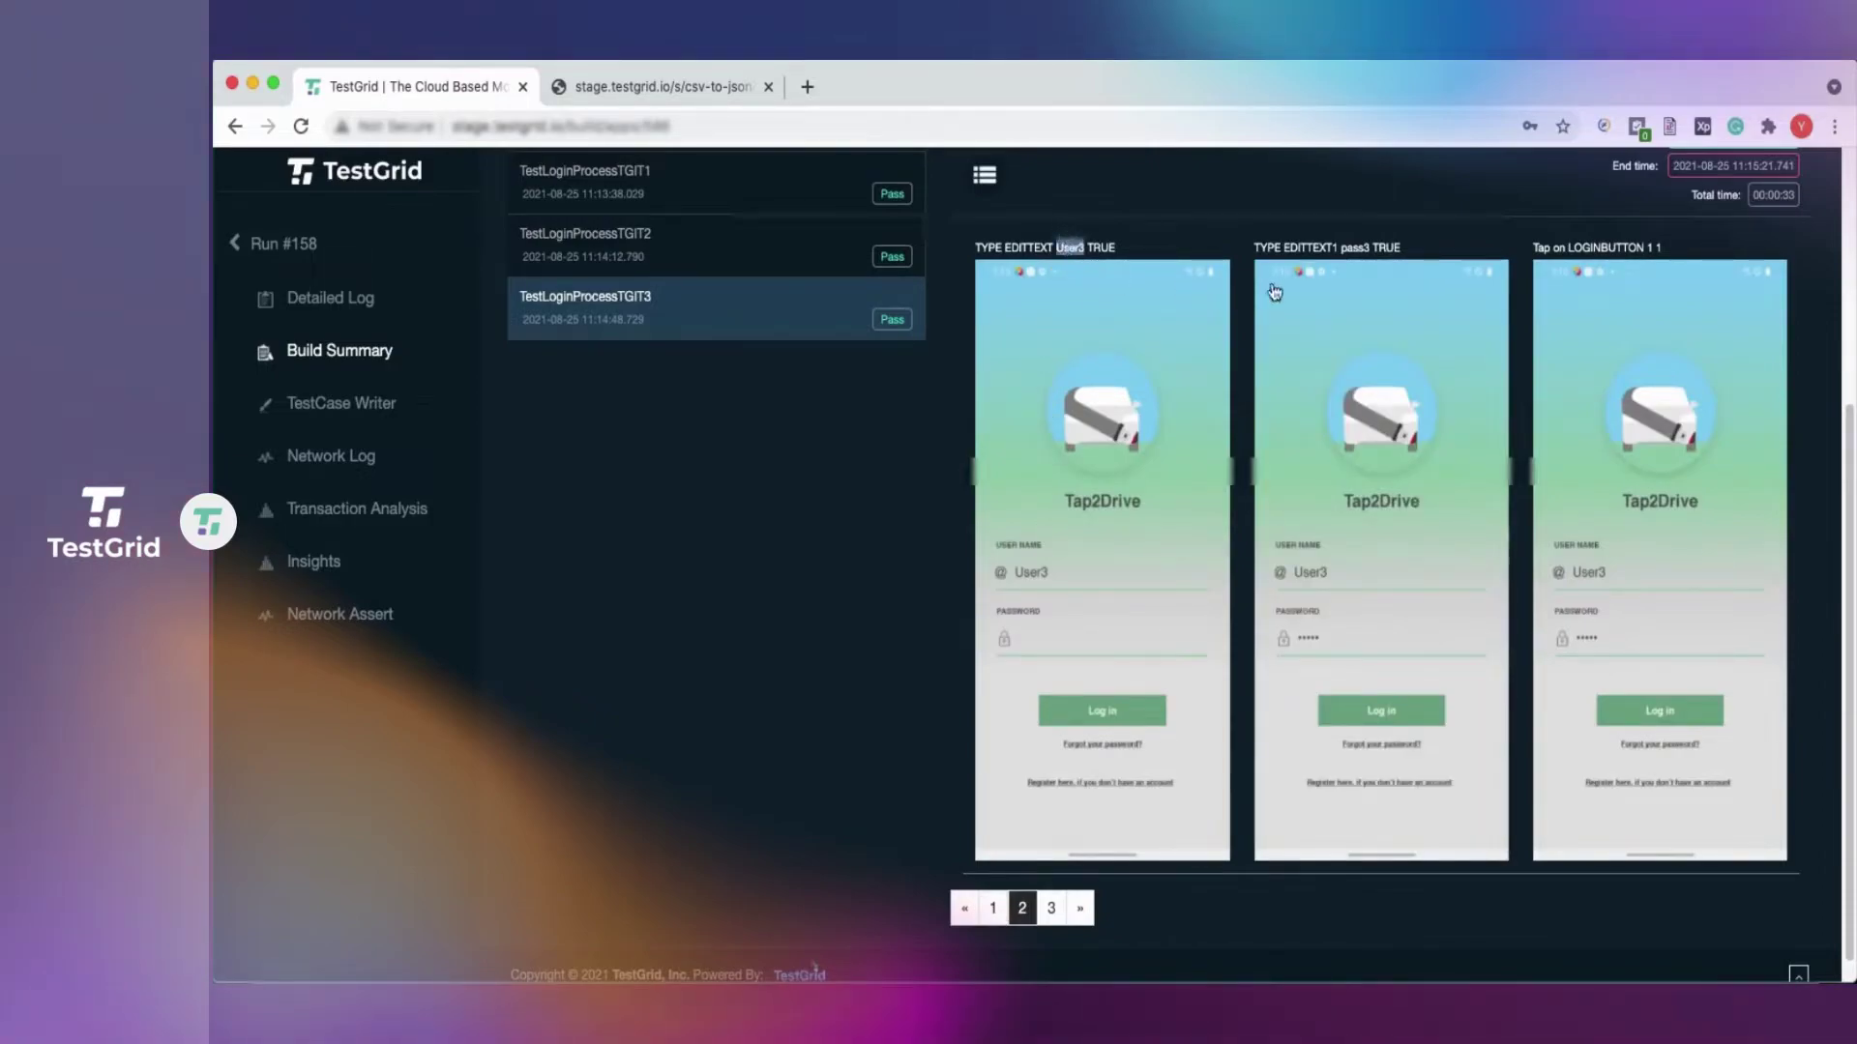
{"action": "double_click", "coordinate": [1355, 247]}
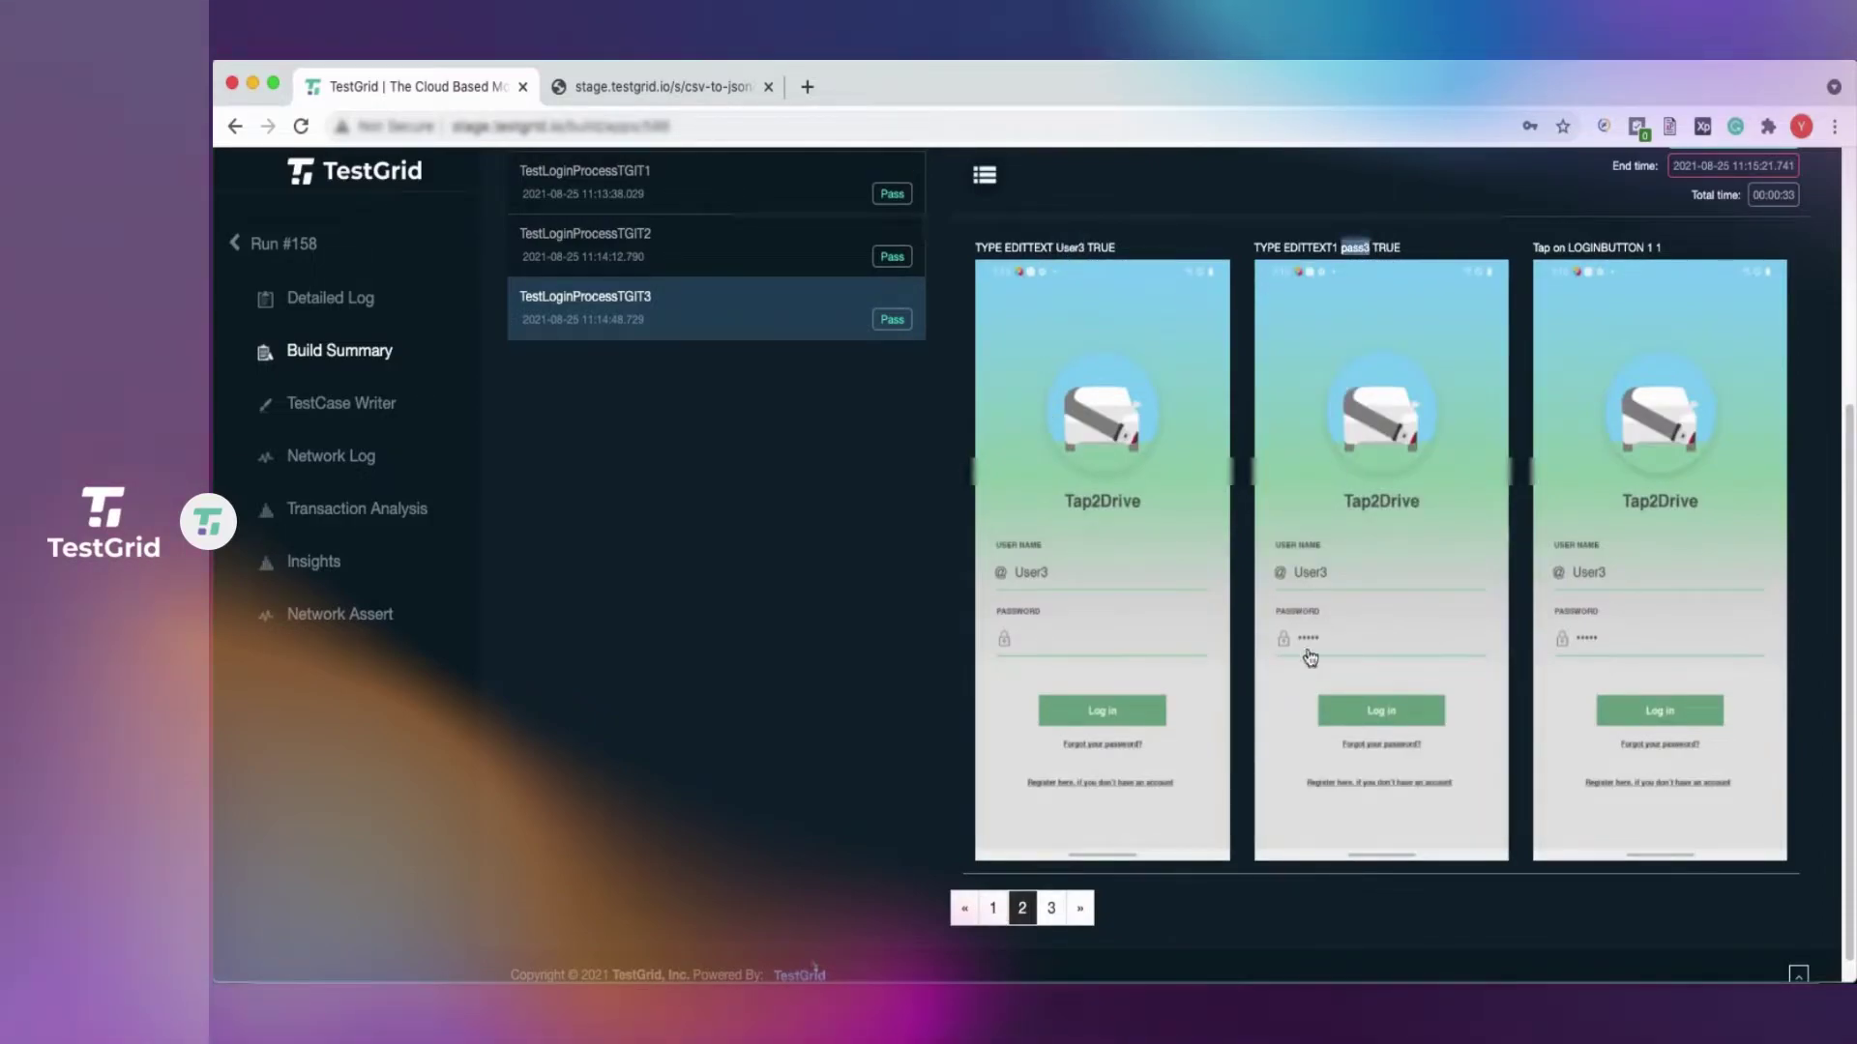
{"action": "left_click", "coordinate": [820, 574]}
{"action": "scroll", "coordinate": [824, 577], "scroll_direction": "up", "scroll_amount": 1}
{"action": "scroll", "coordinate": [824, 576], "scroll_direction": "up", "scroll_amount": 5}
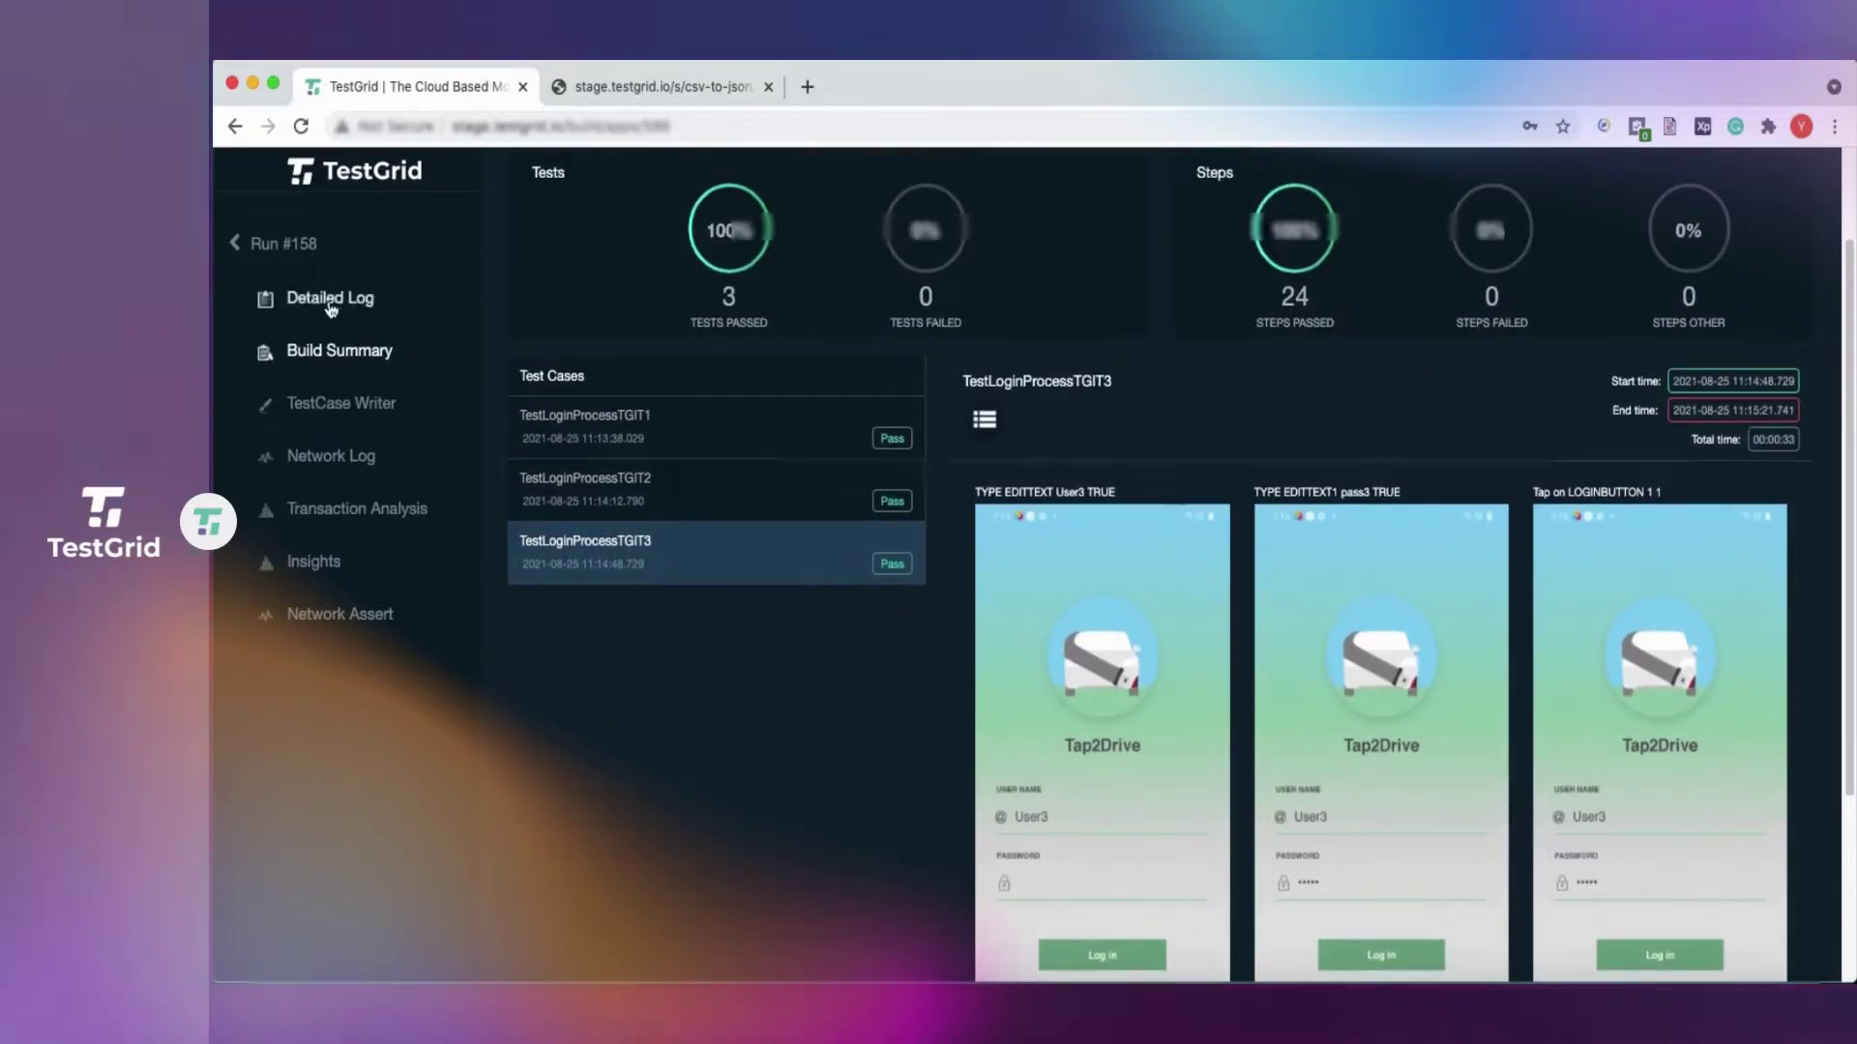
Return to Run #158's Detailed Log and scroll through the completed log.
{"action": "left_click", "coordinate": [331, 303]}
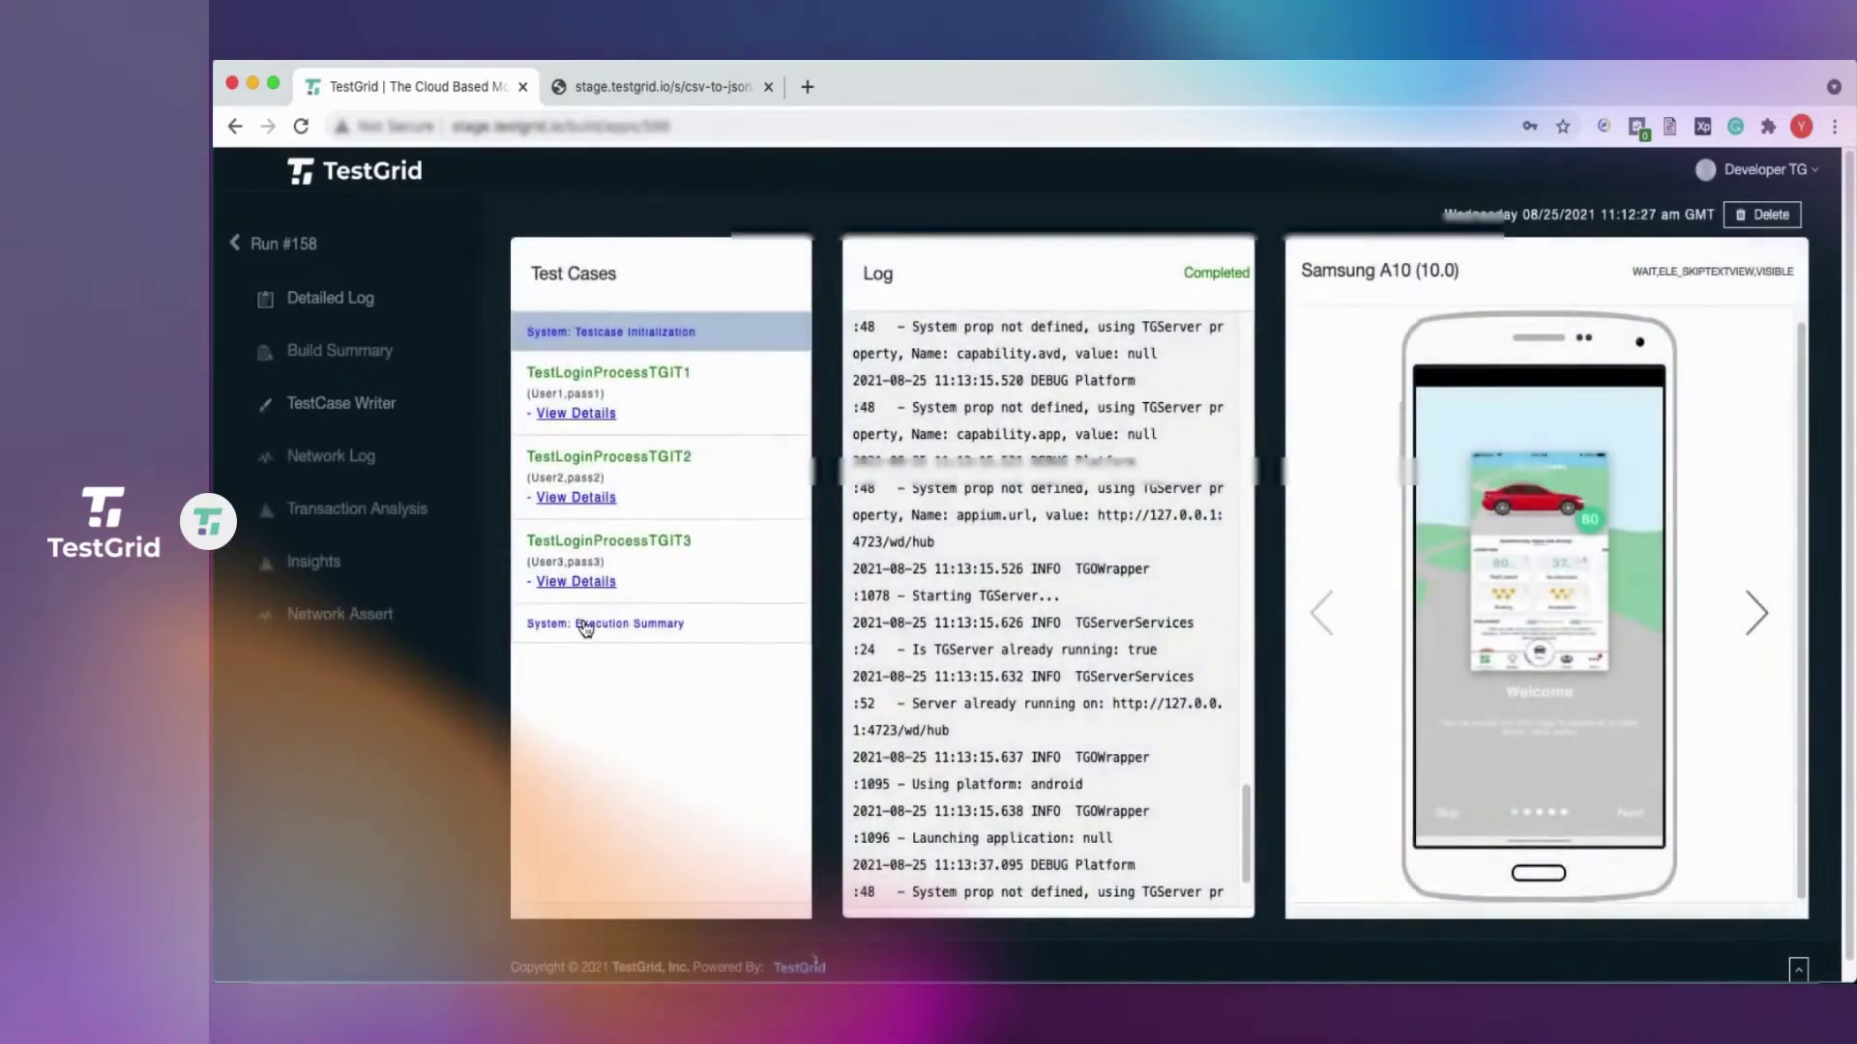
{"action": "scroll", "coordinate": [929, 578], "scroll_direction": "up", "scroll_amount": 5}
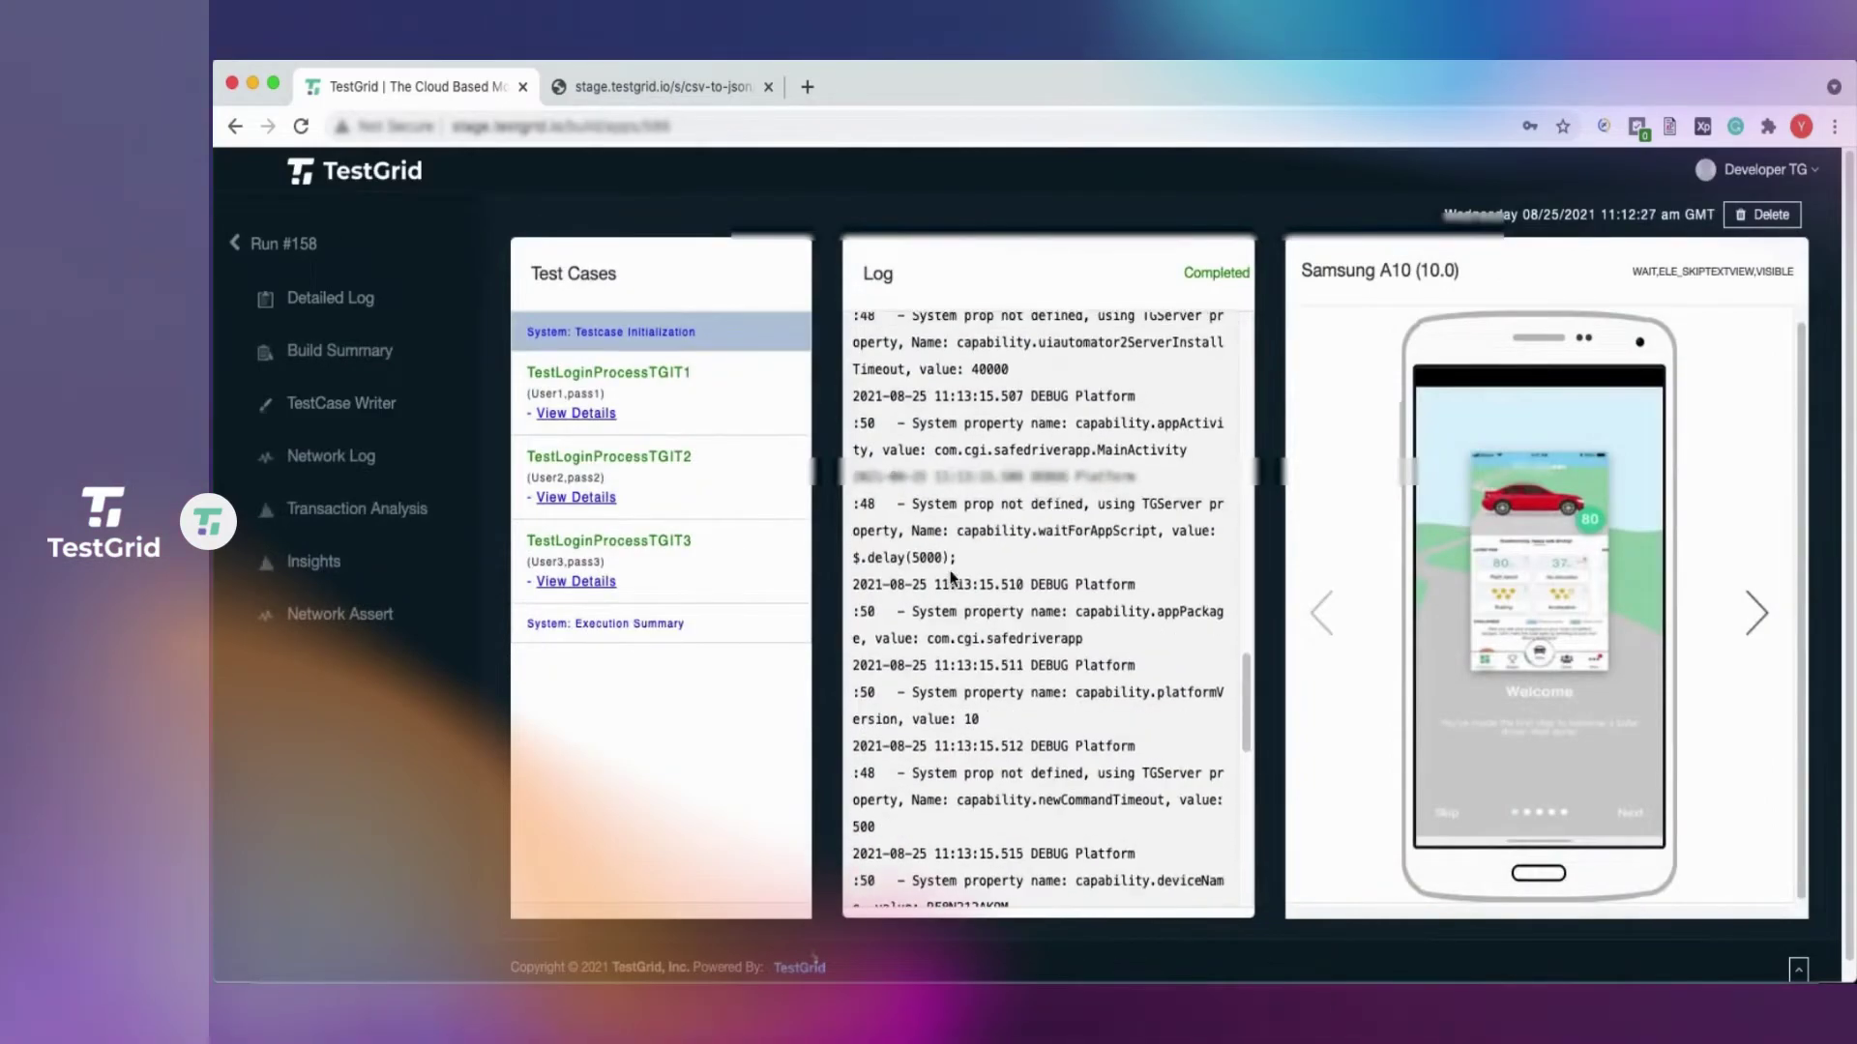
{"action": "scroll", "coordinate": [959, 538], "scroll_direction": "down", "scroll_amount": 5}
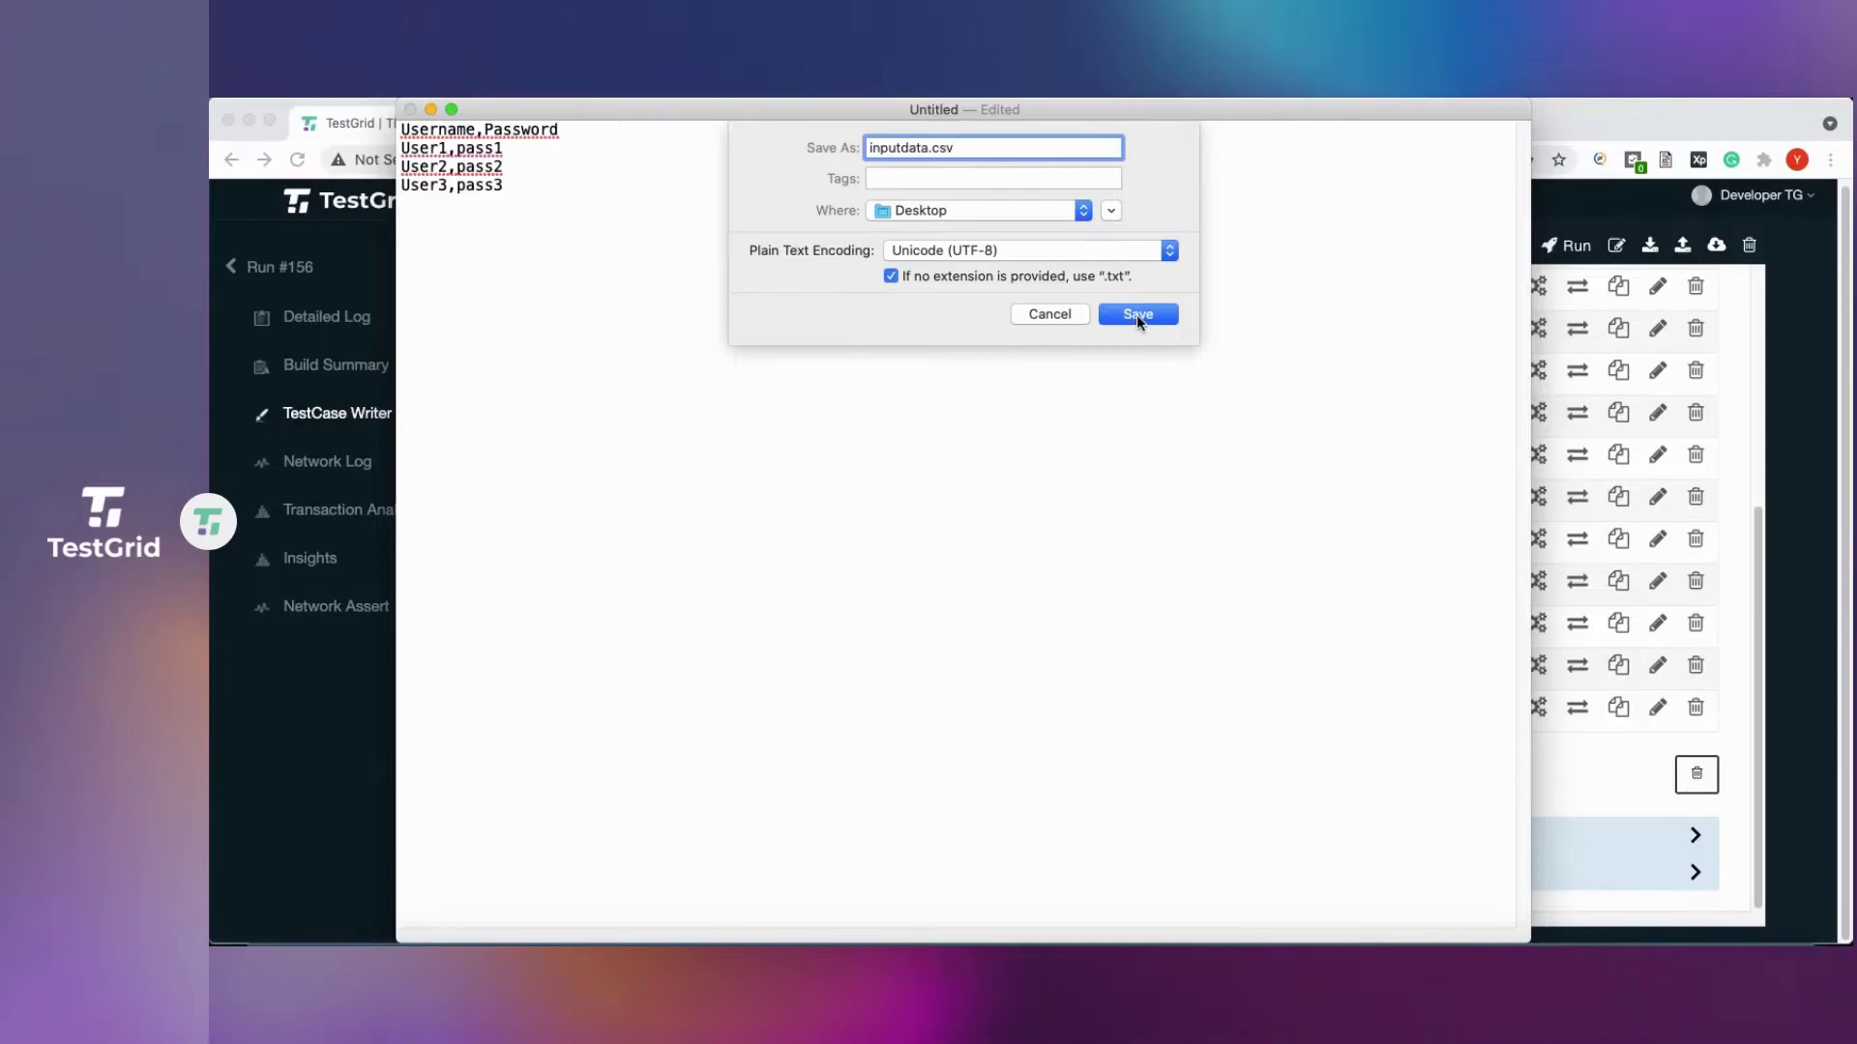
Save the three-user credentials list as inputdata.csv, then close the TextEdit window.
{"action": "left_click", "coordinate": [1138, 316]}
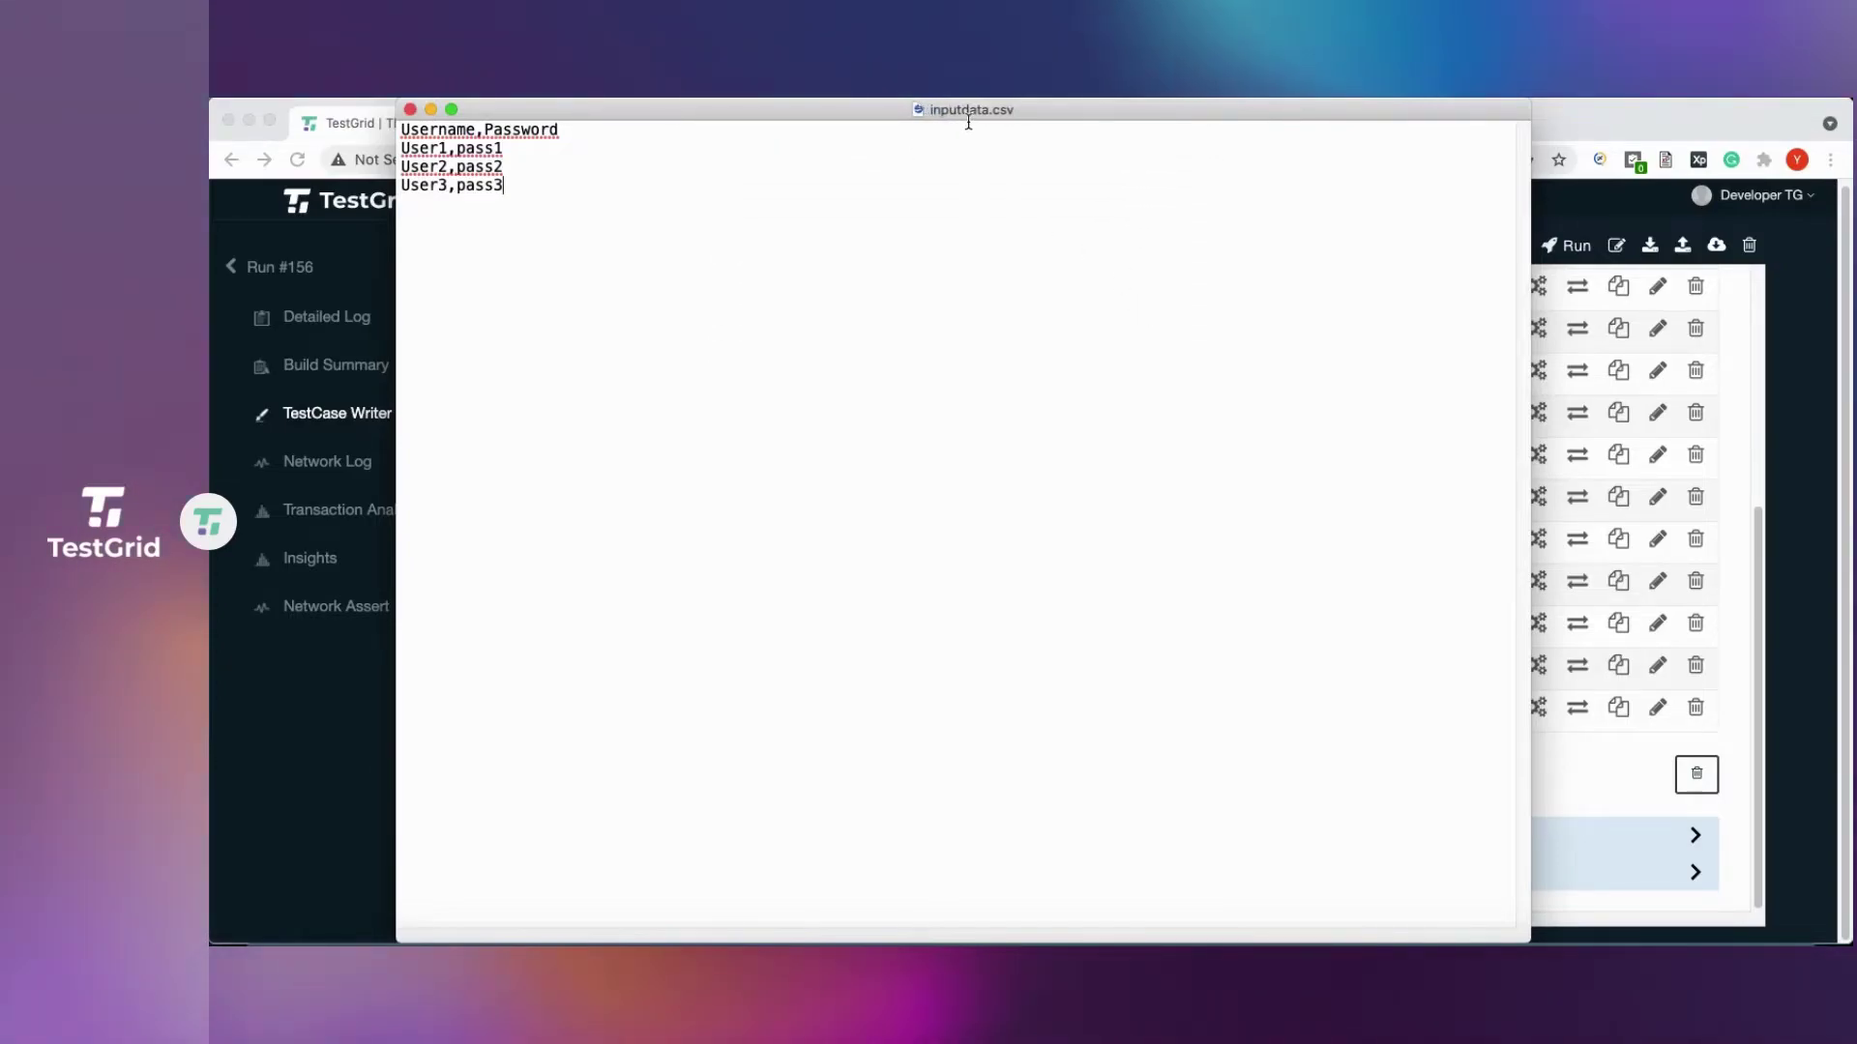
{"action": "left_click", "coordinate": [410, 110]}
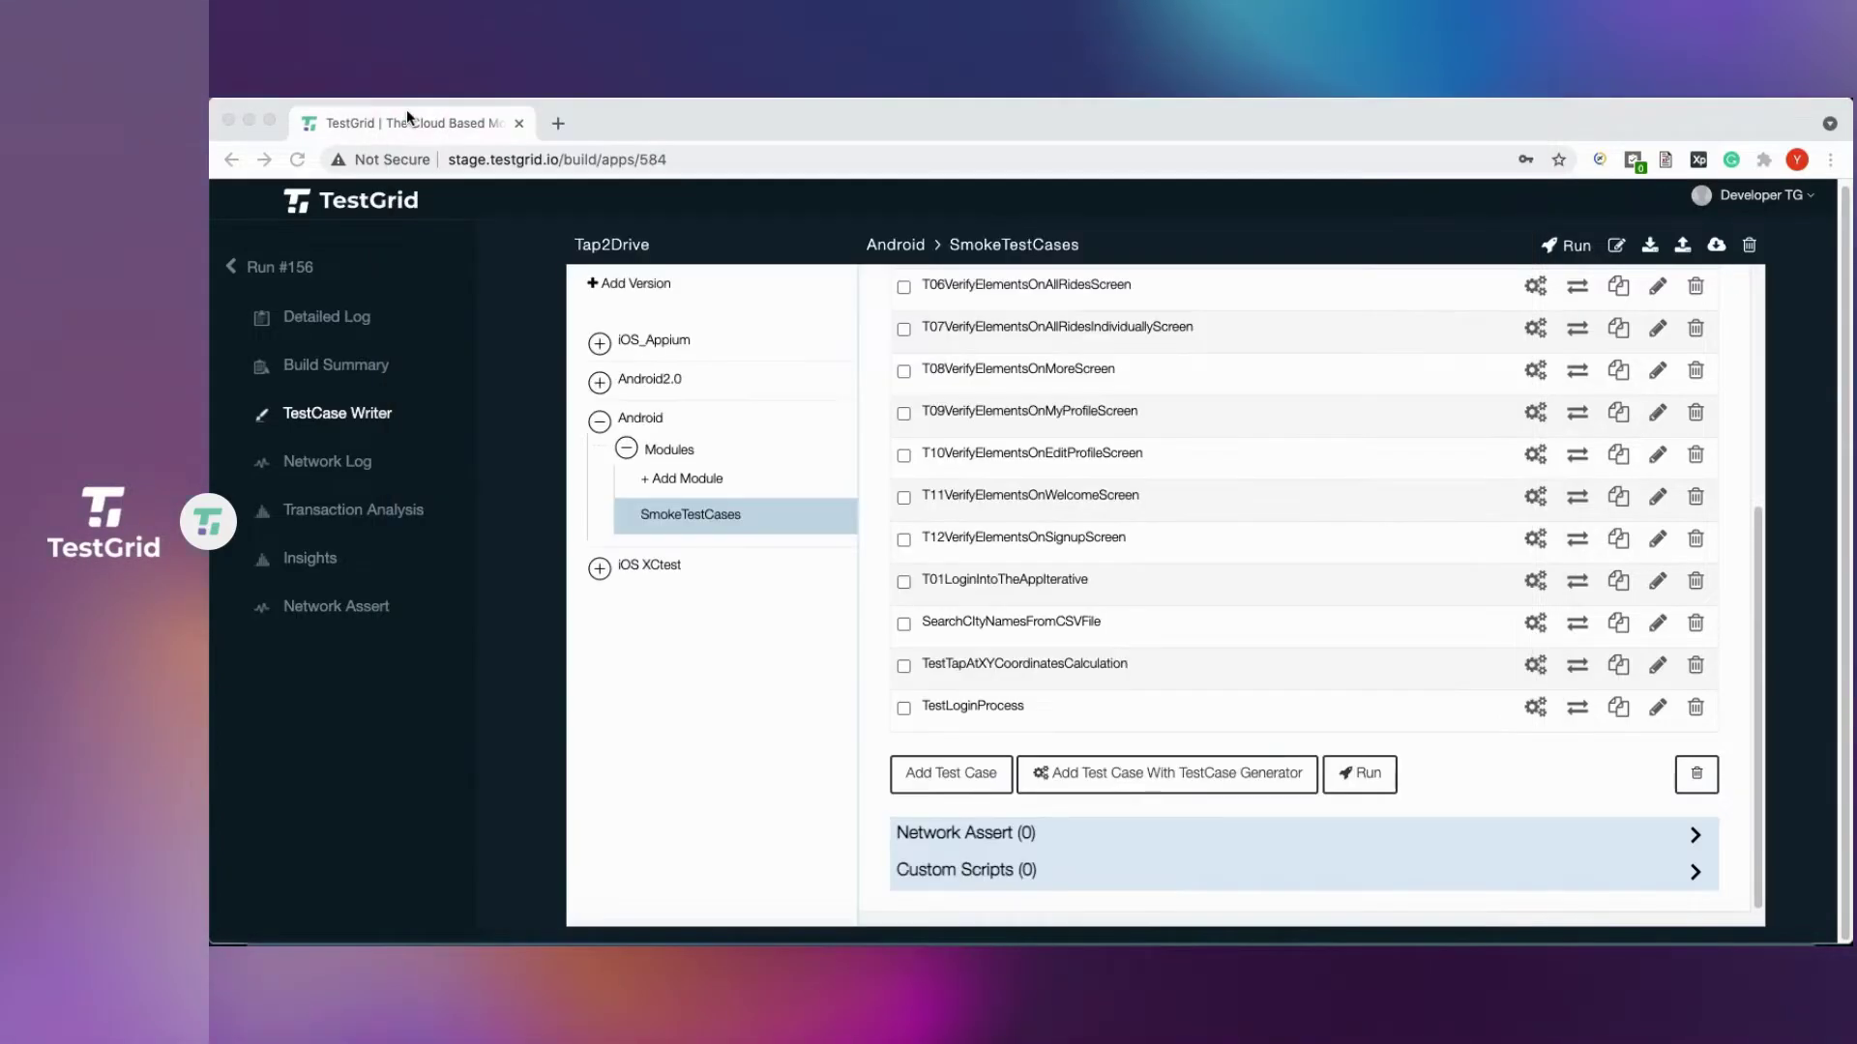
Back in TestGrid, open TestLoginProcess for editing and tick 'Is Iterative Testcase?'.
{"action": "left_click", "coordinate": [971, 707]}
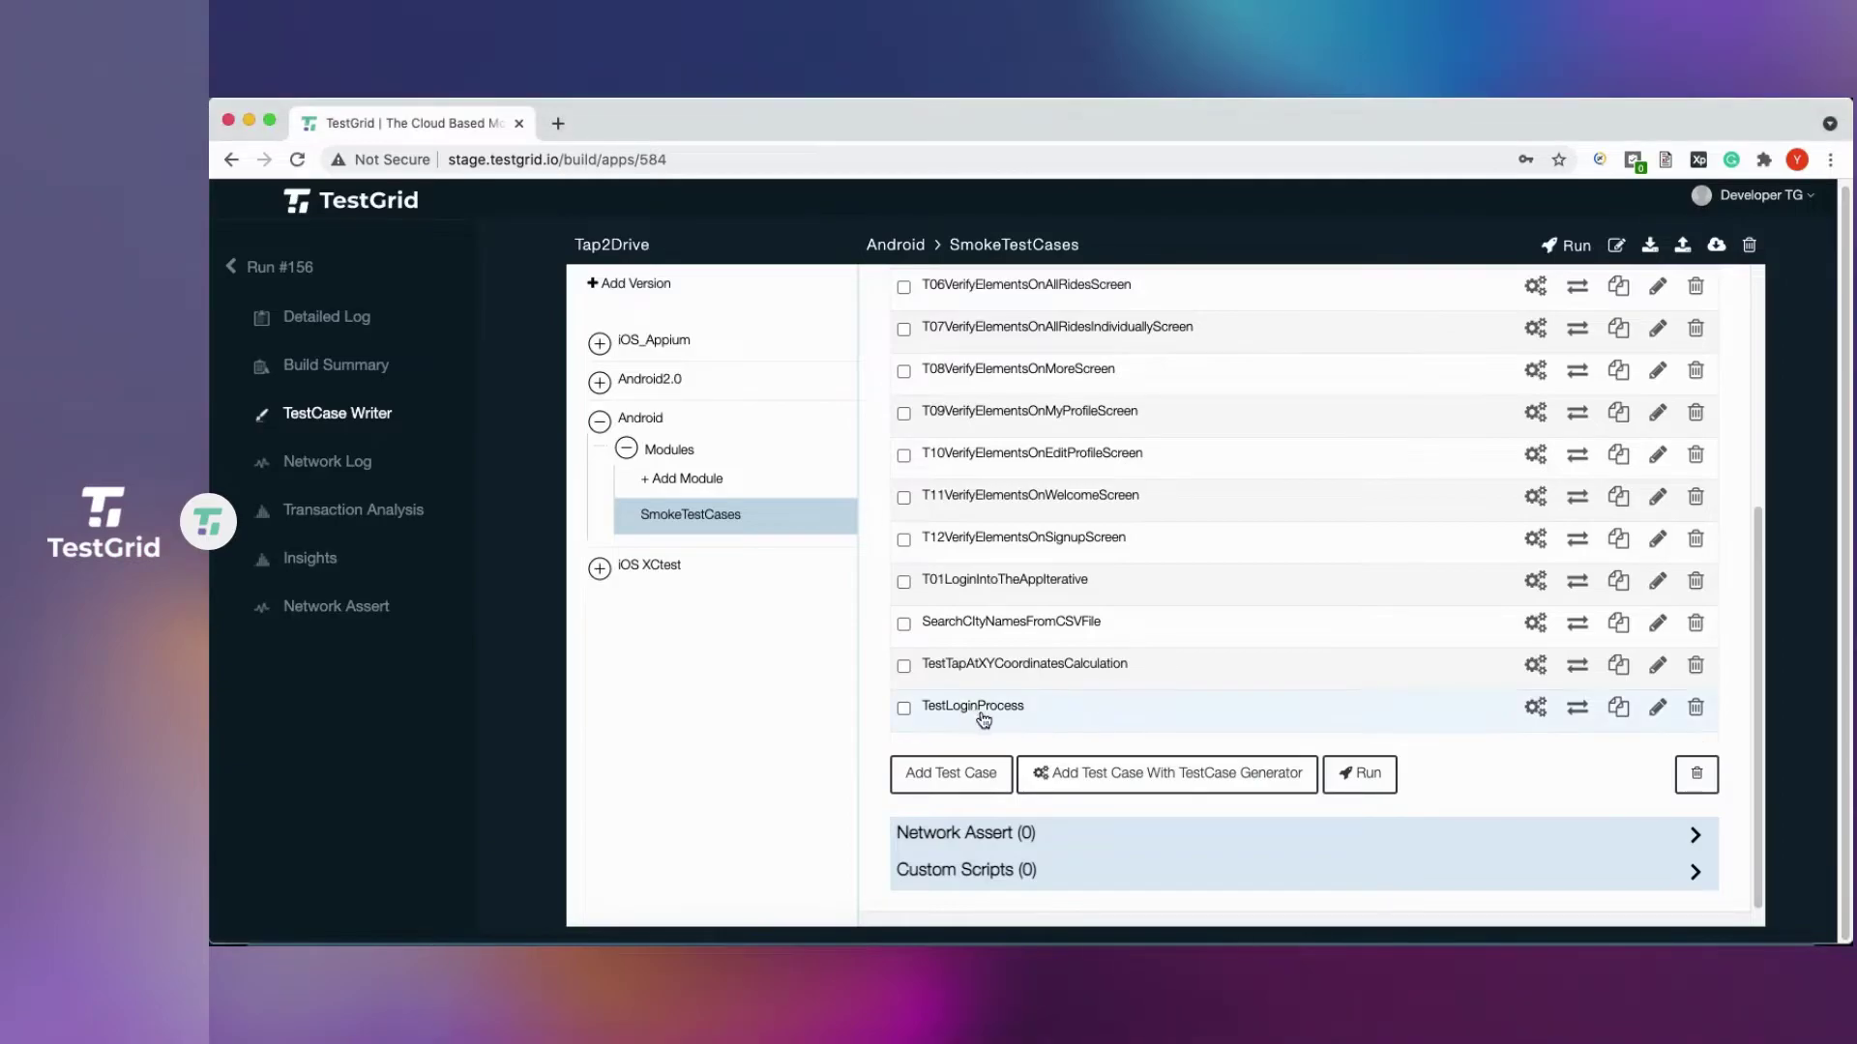
{"action": "left_click", "coordinate": [979, 712]}
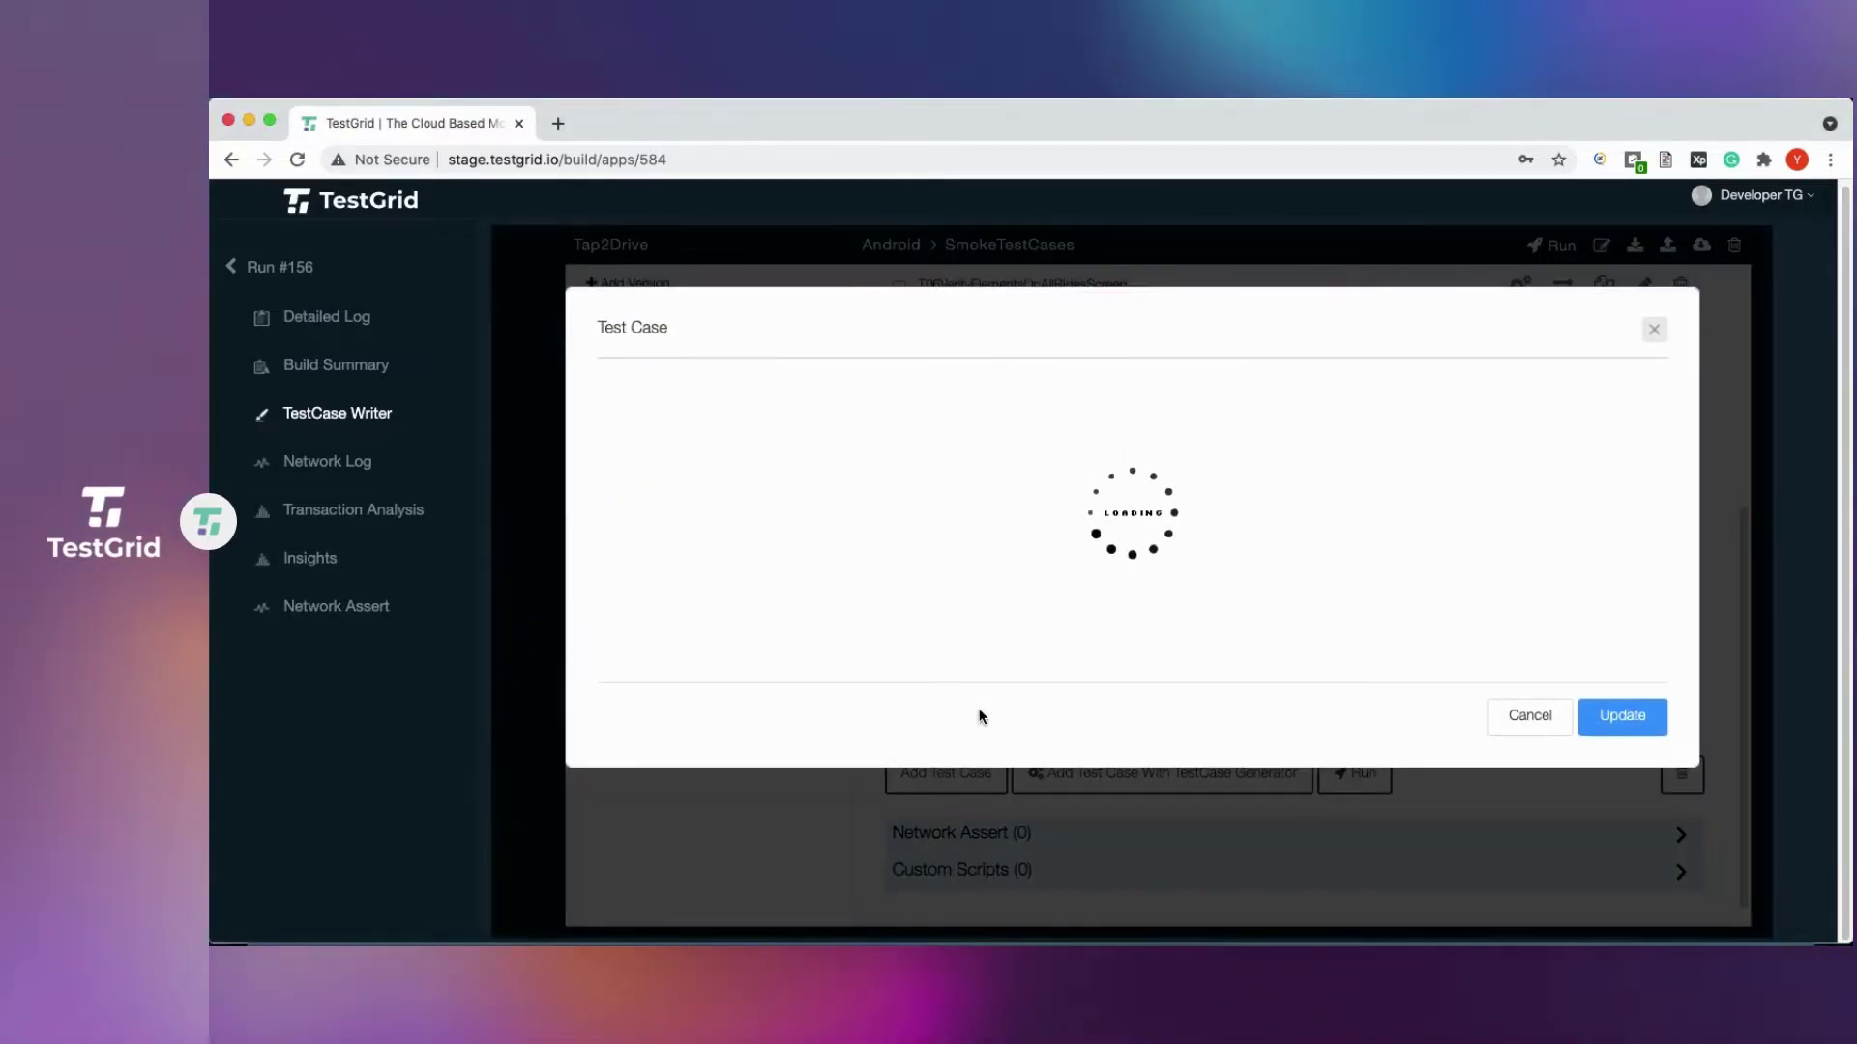
{"action": "scroll", "coordinate": [980, 716], "scroll_direction": "down", "scroll_amount": 3}
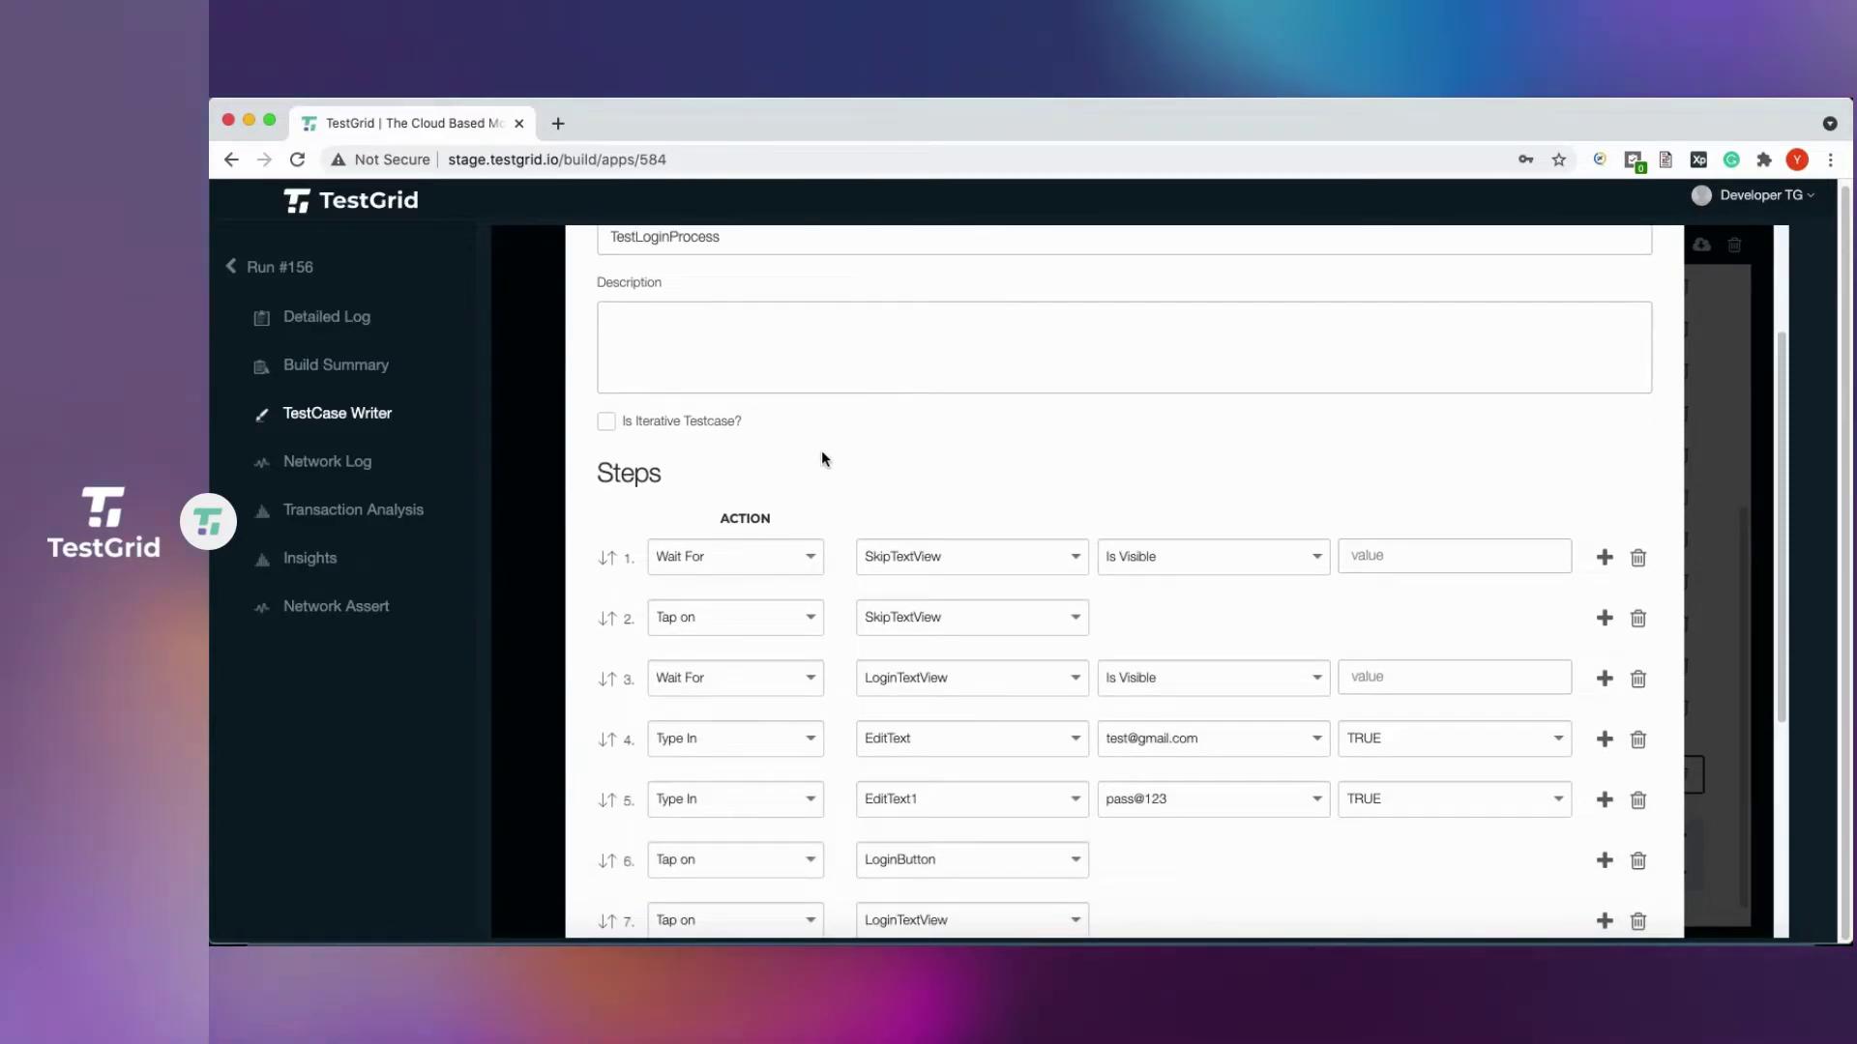
{"action": "left_click", "coordinate": [642, 427]}
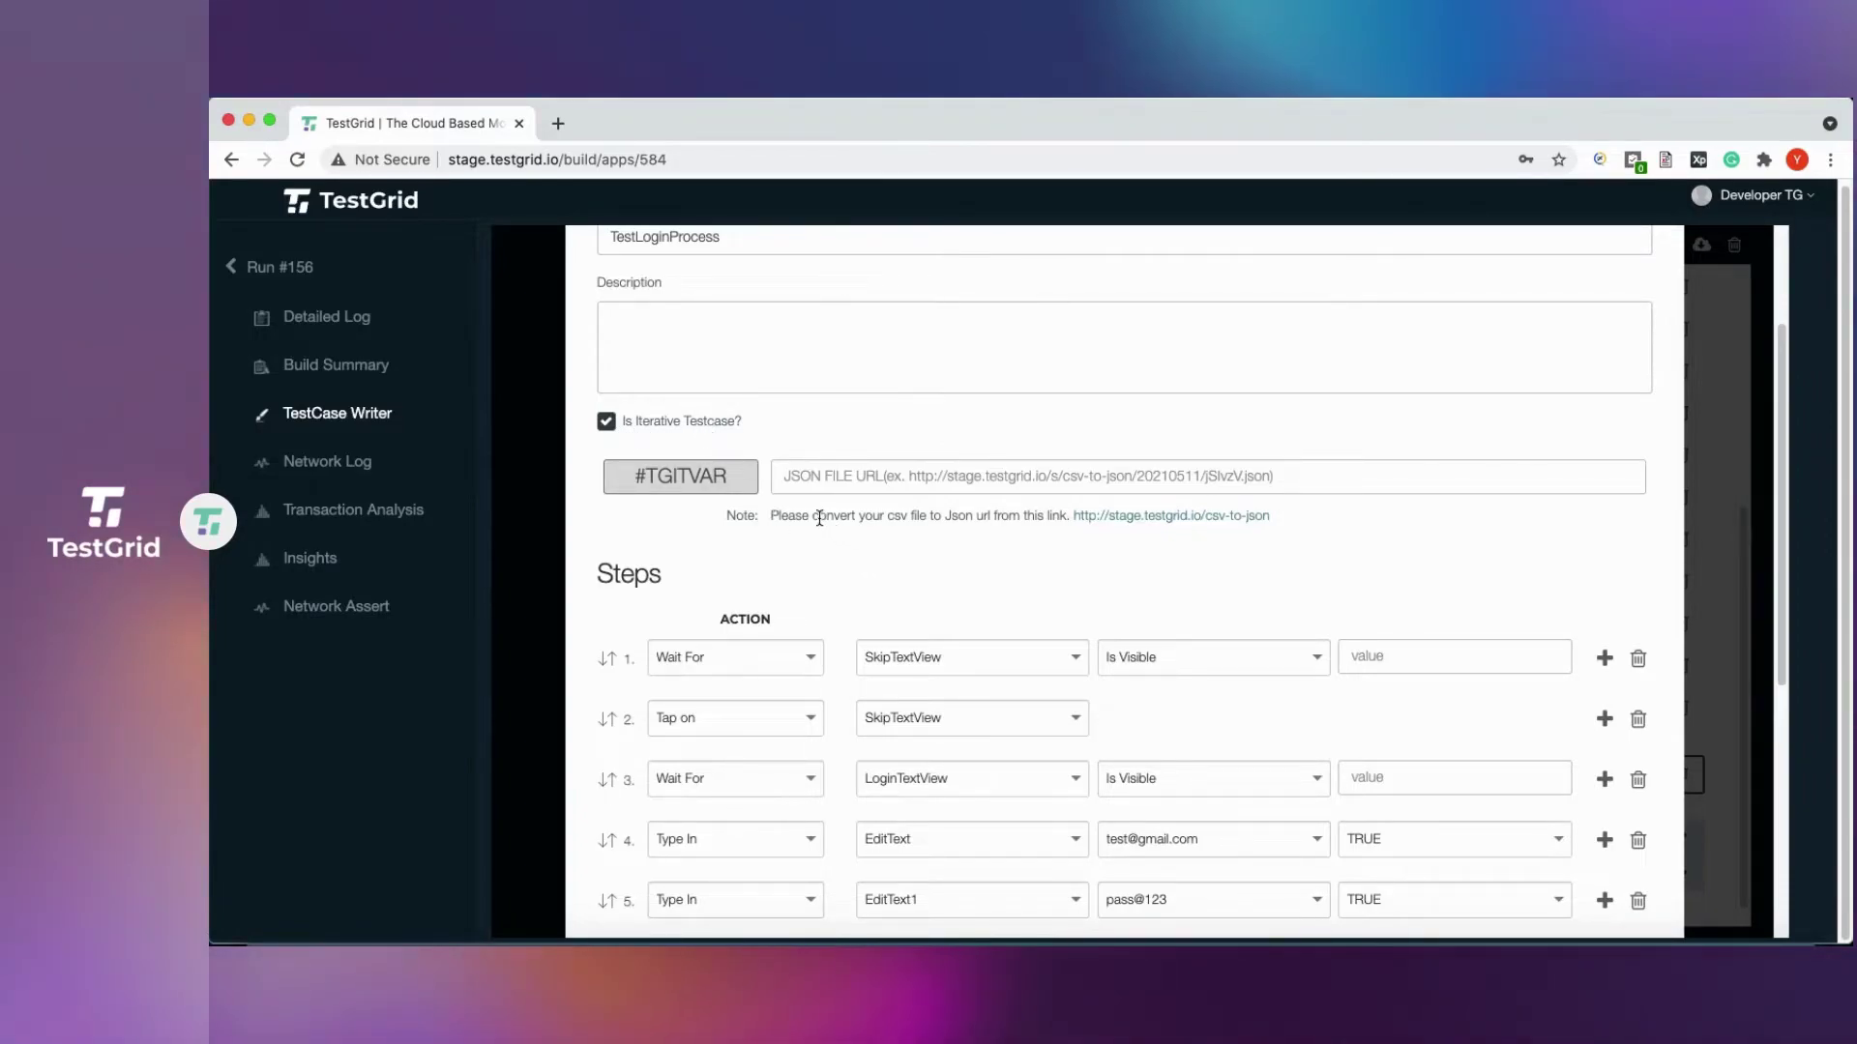
Load inputdata.csv from the Desktop into the TestGrid CSV to JSON converter.
{"action": "left_click", "coordinate": [1158, 519]}
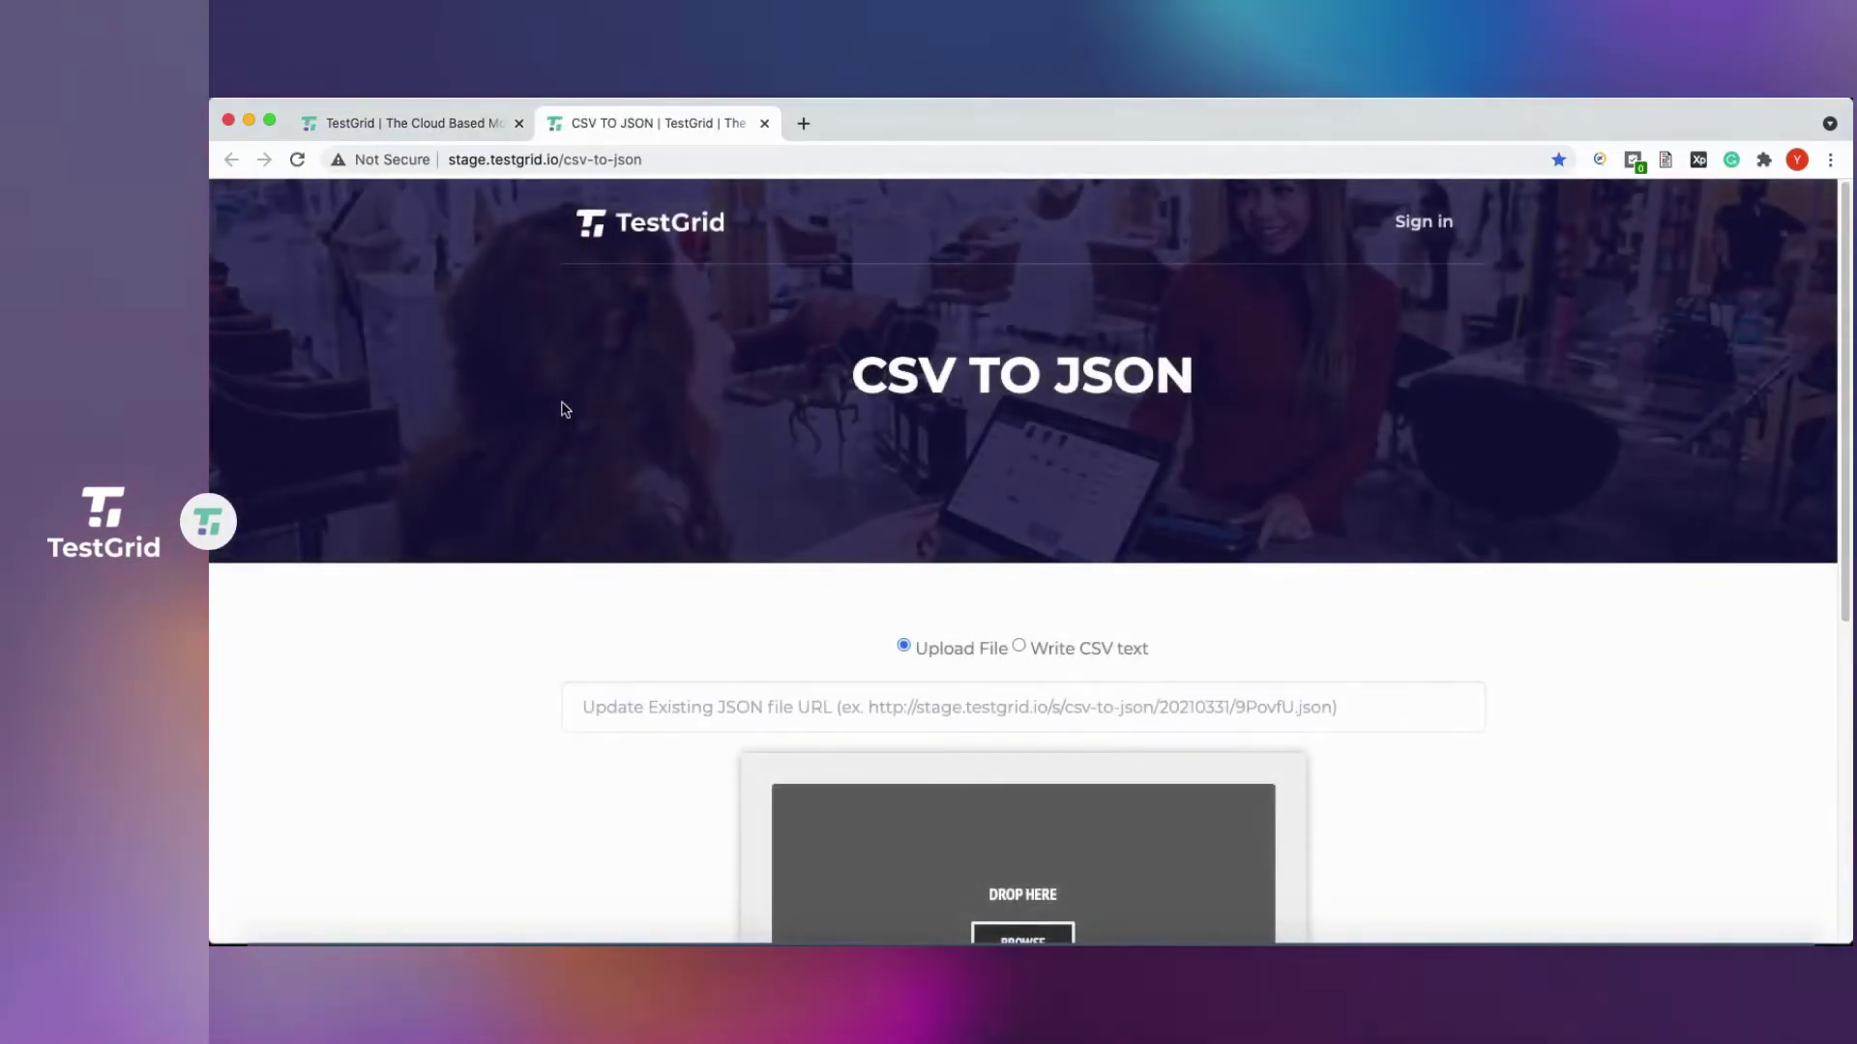
{"action": "scroll", "coordinate": [725, 720], "scroll_direction": "down", "scroll_amount": 1}
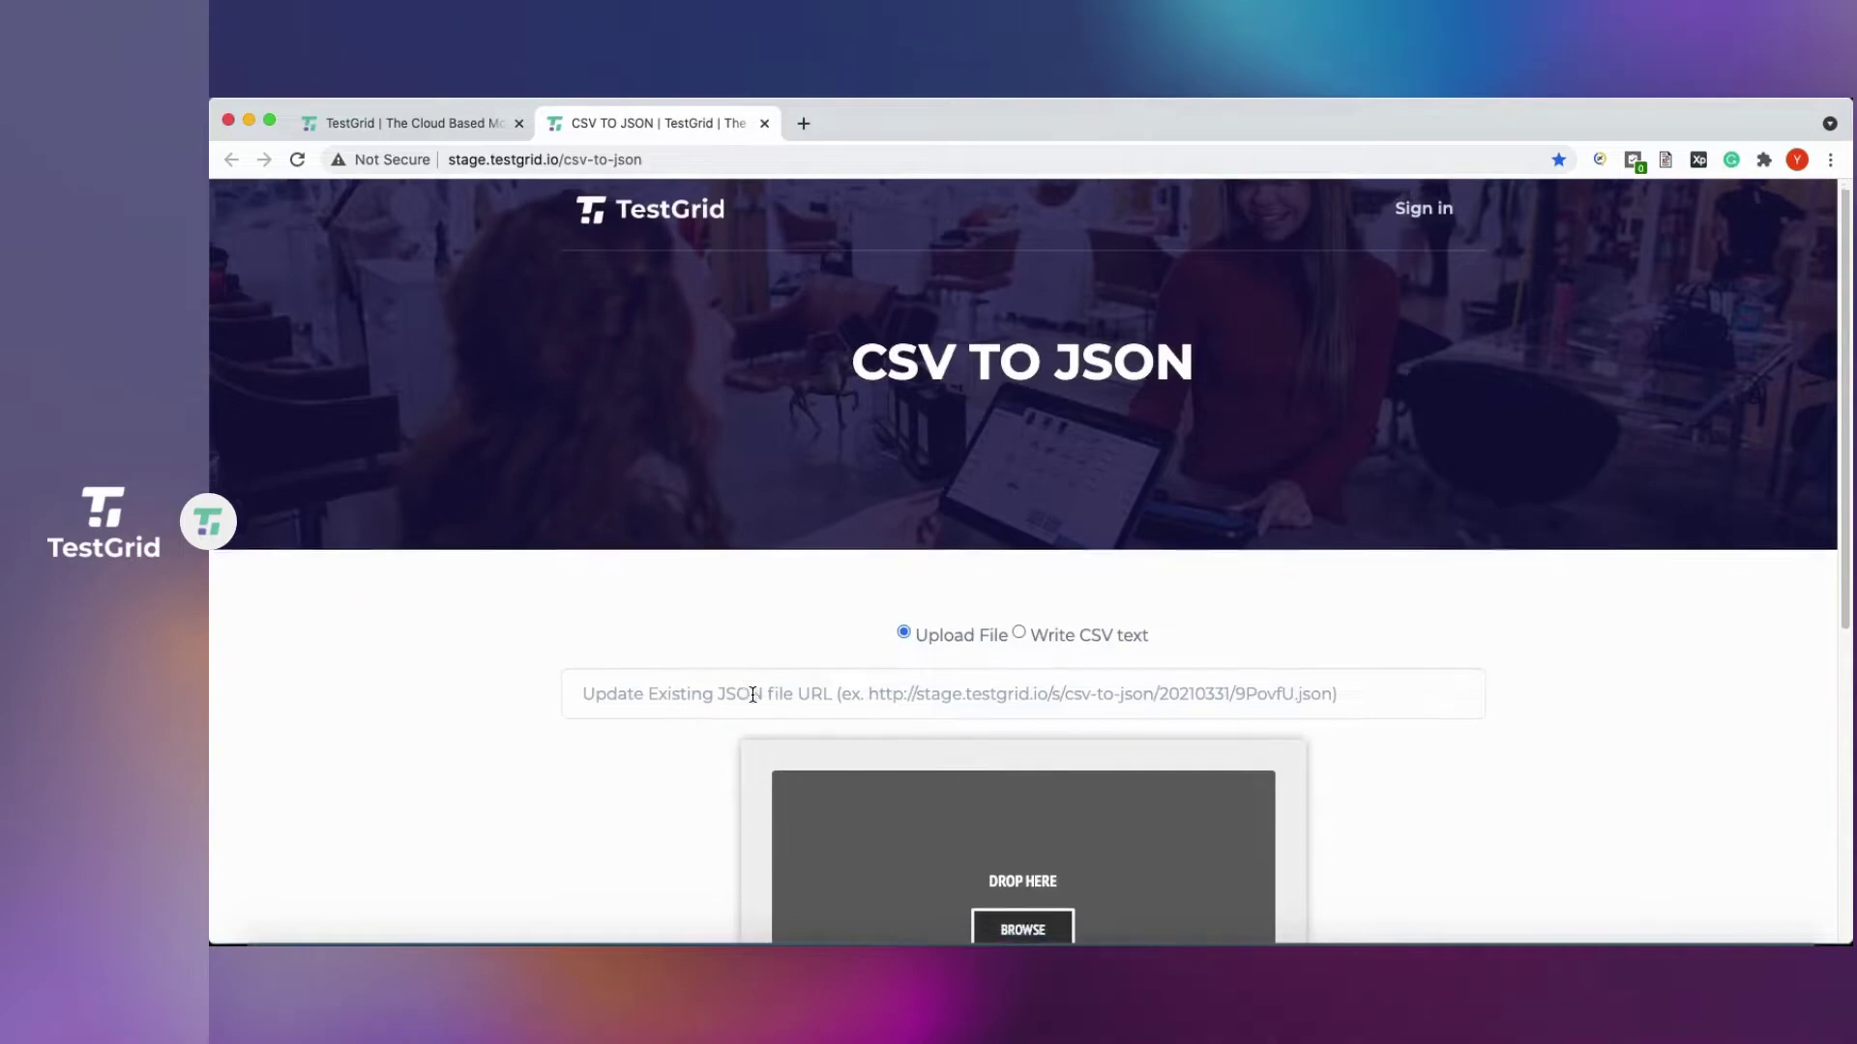
{"action": "scroll", "coordinate": [753, 695], "scroll_direction": "down", "scroll_amount": 5}
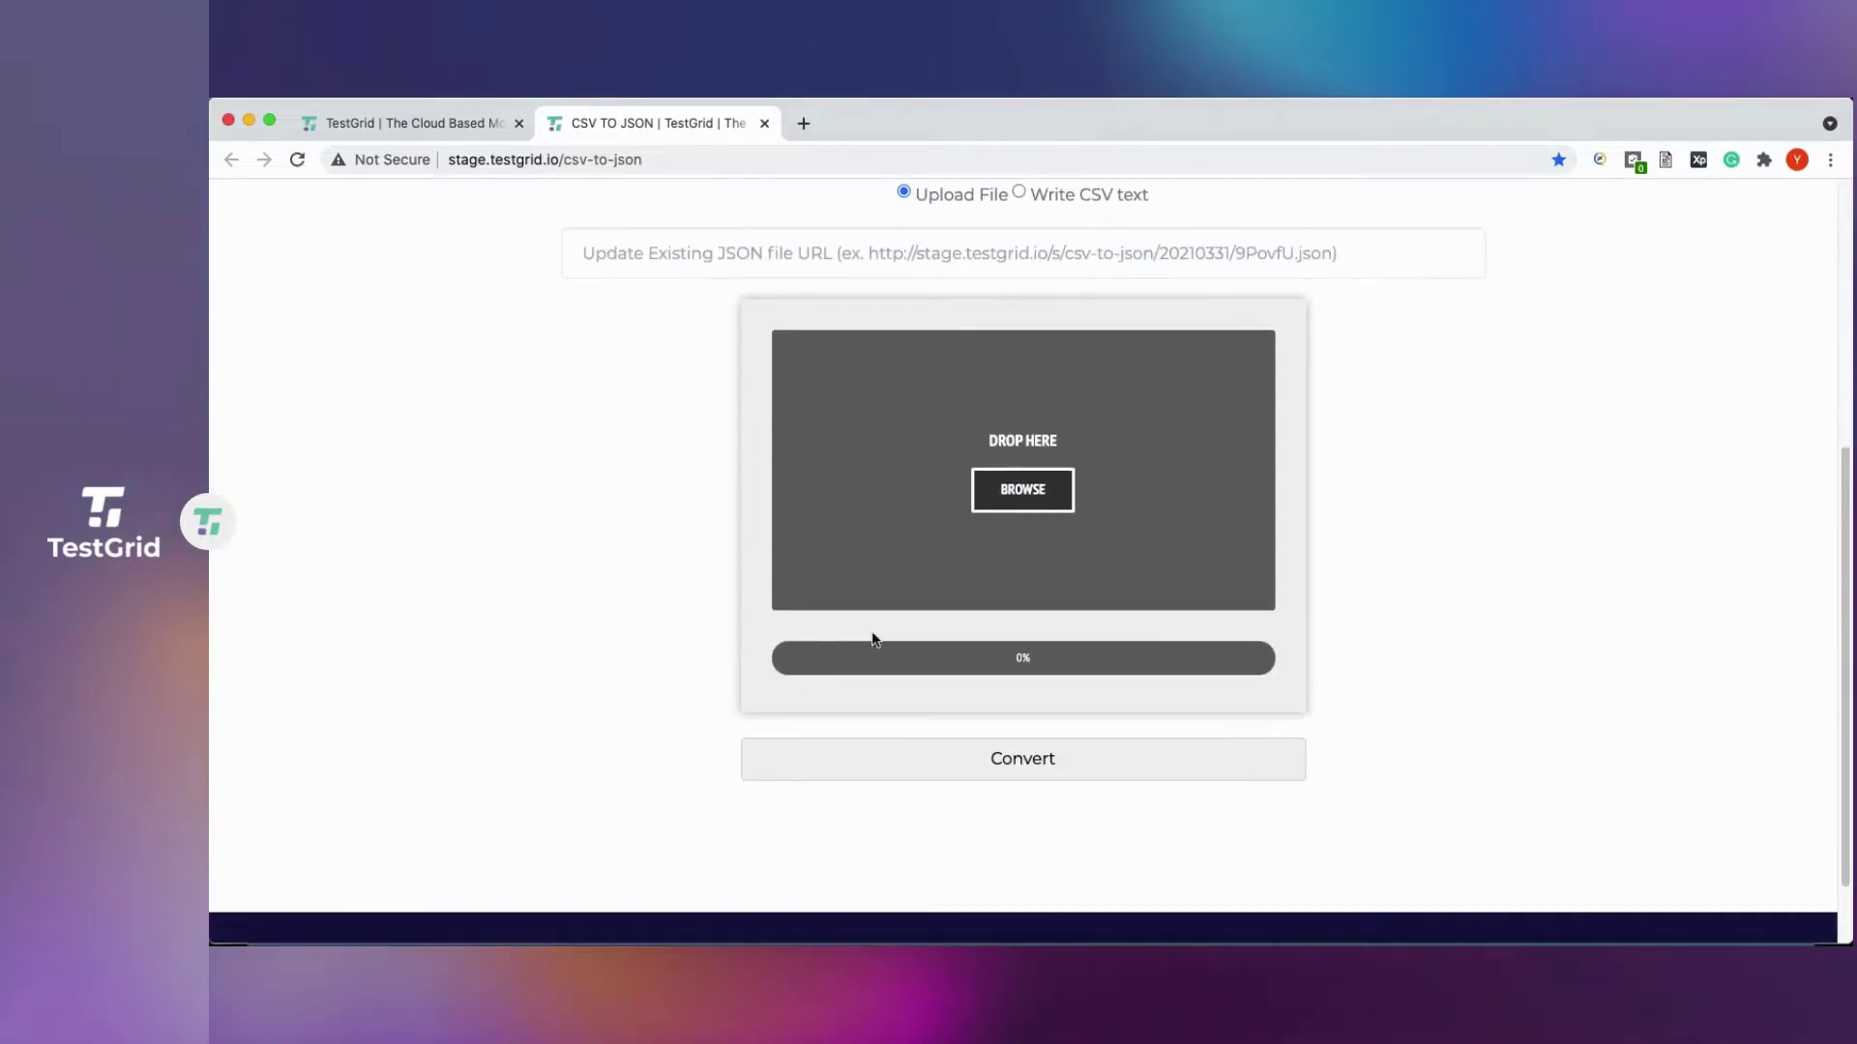
{"action": "left_click", "coordinate": [1025, 491]}
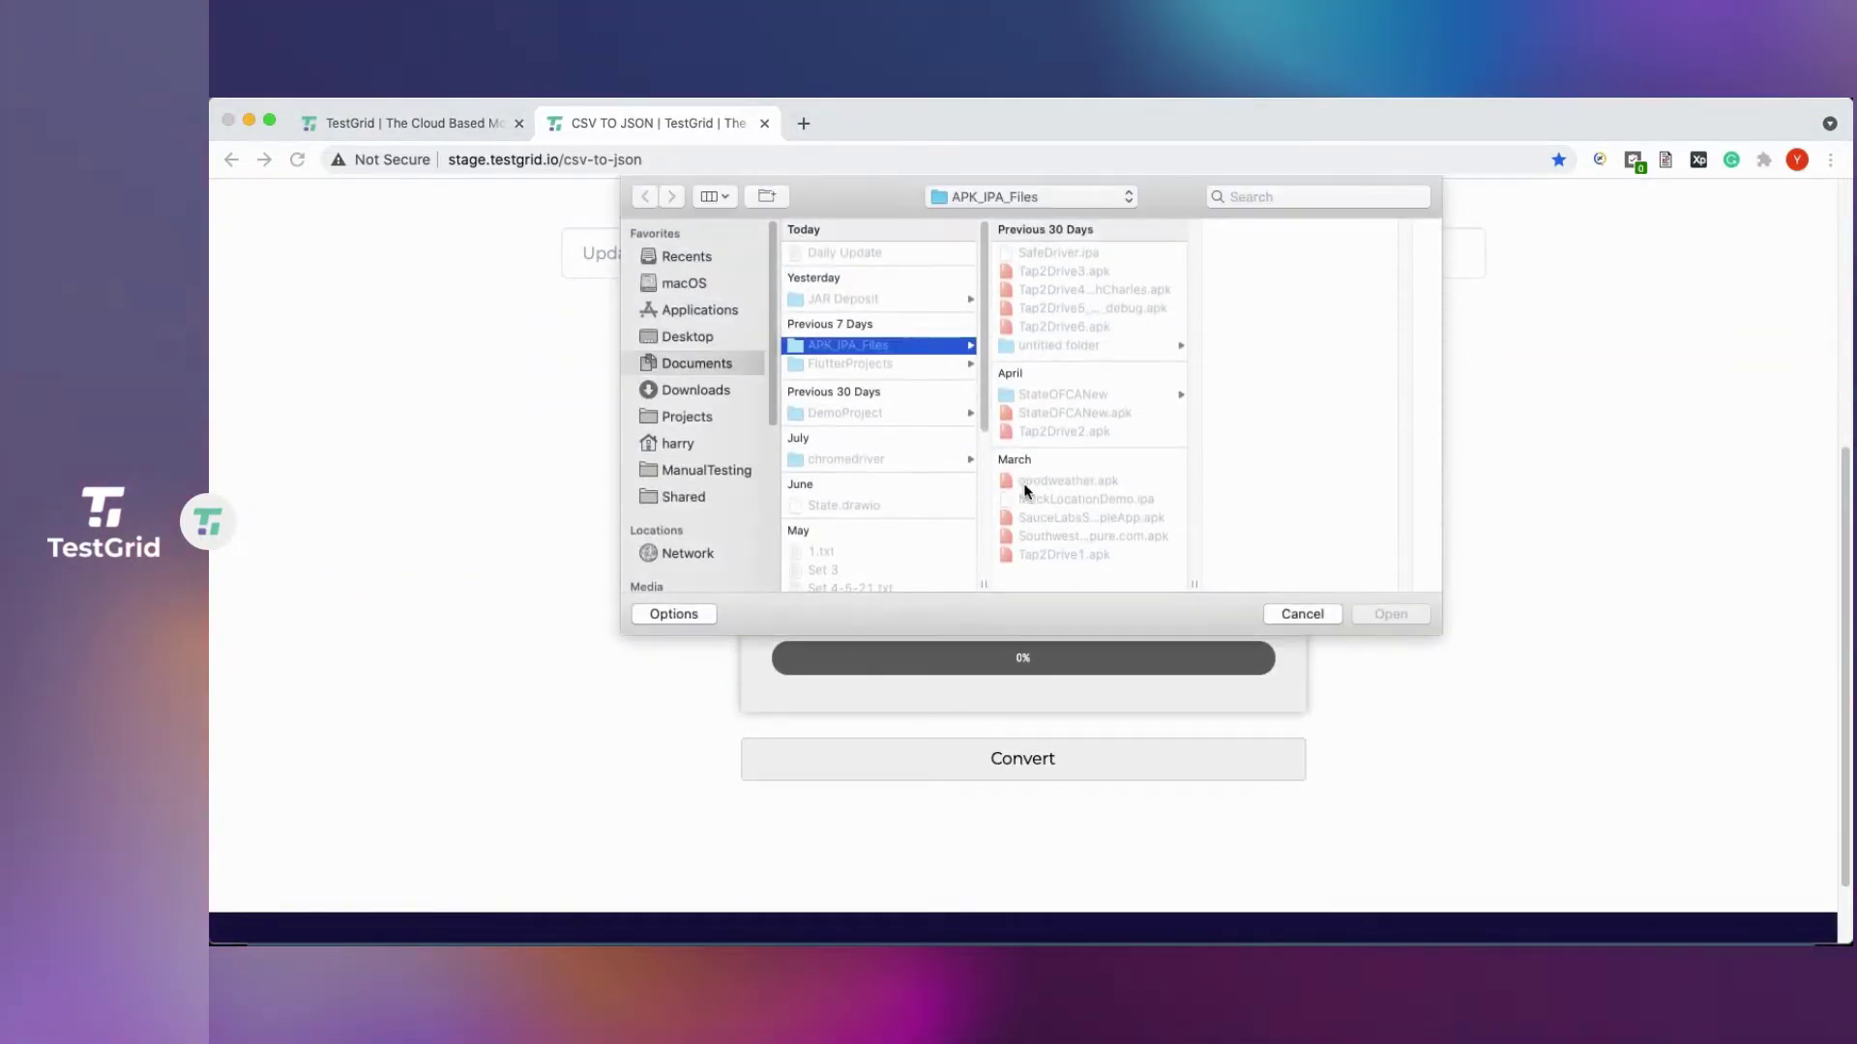
{"action": "left_click", "coordinate": [696, 339]}
{"action": "left_click", "coordinate": [846, 253]}
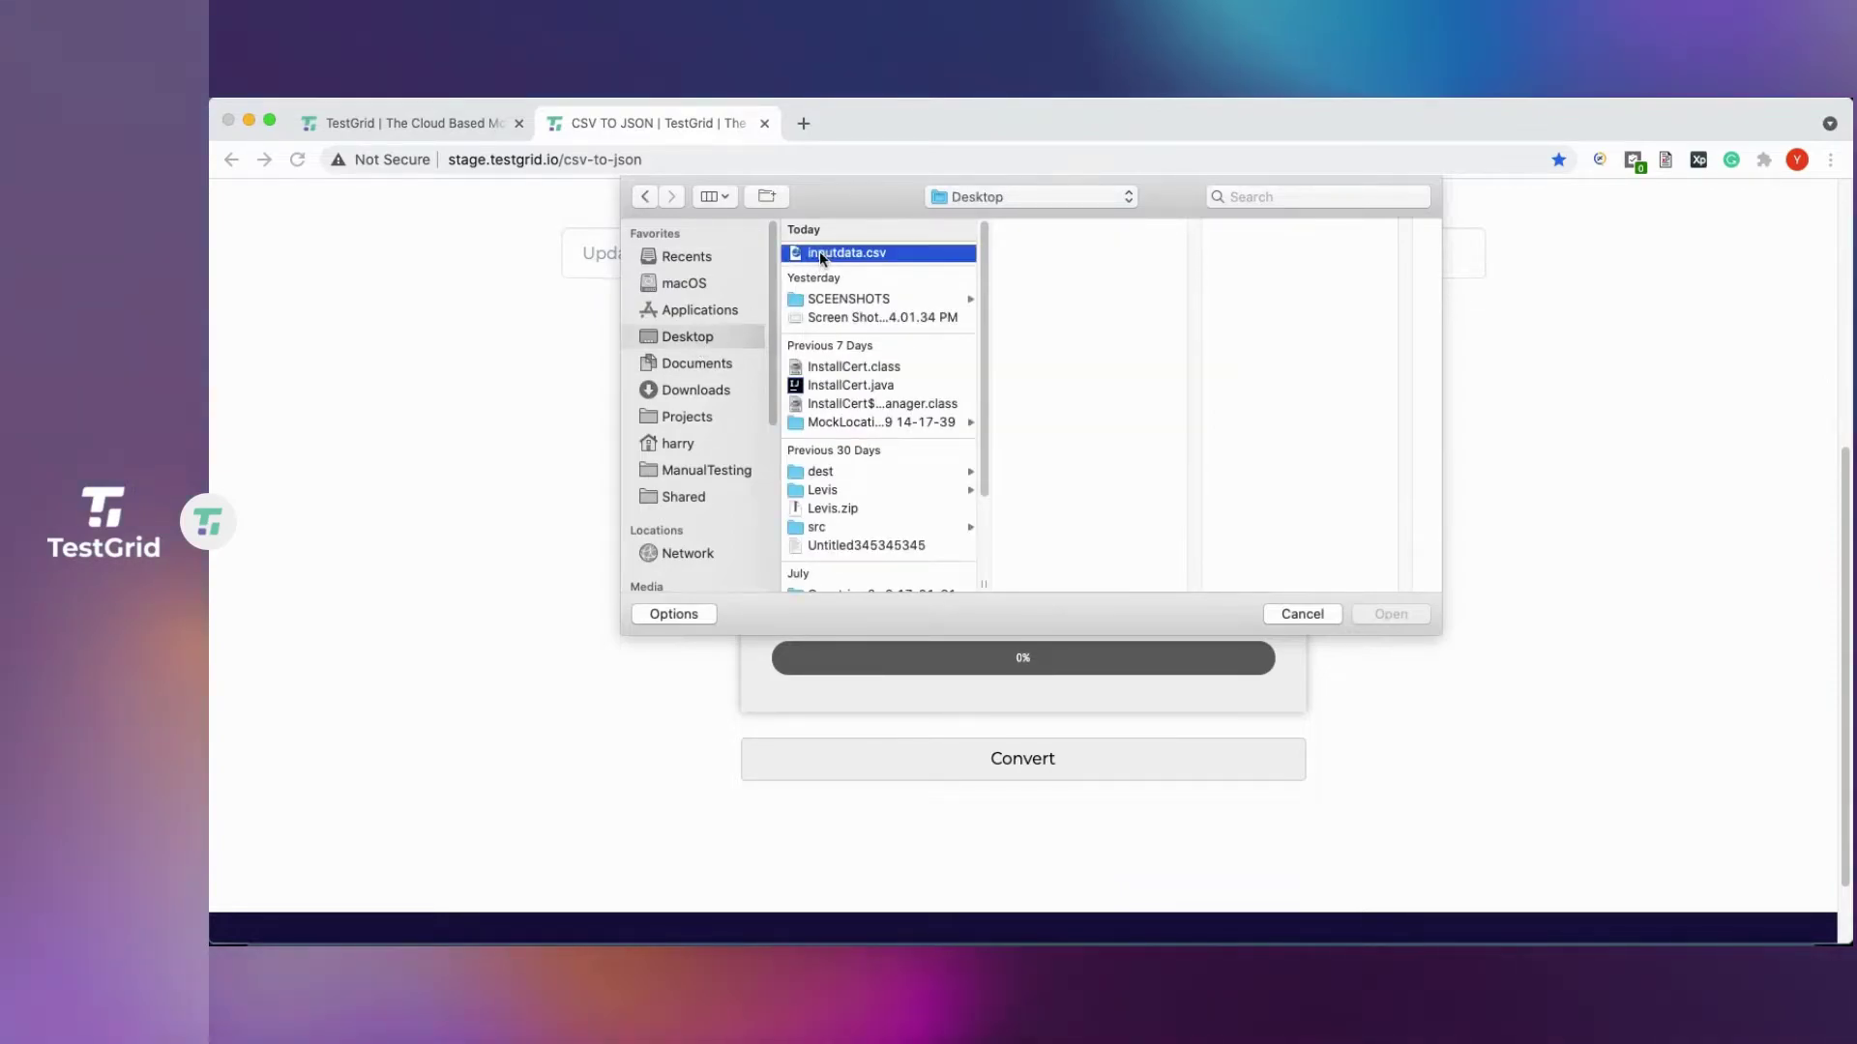
{"action": "left_click", "coordinate": [1398, 617]}
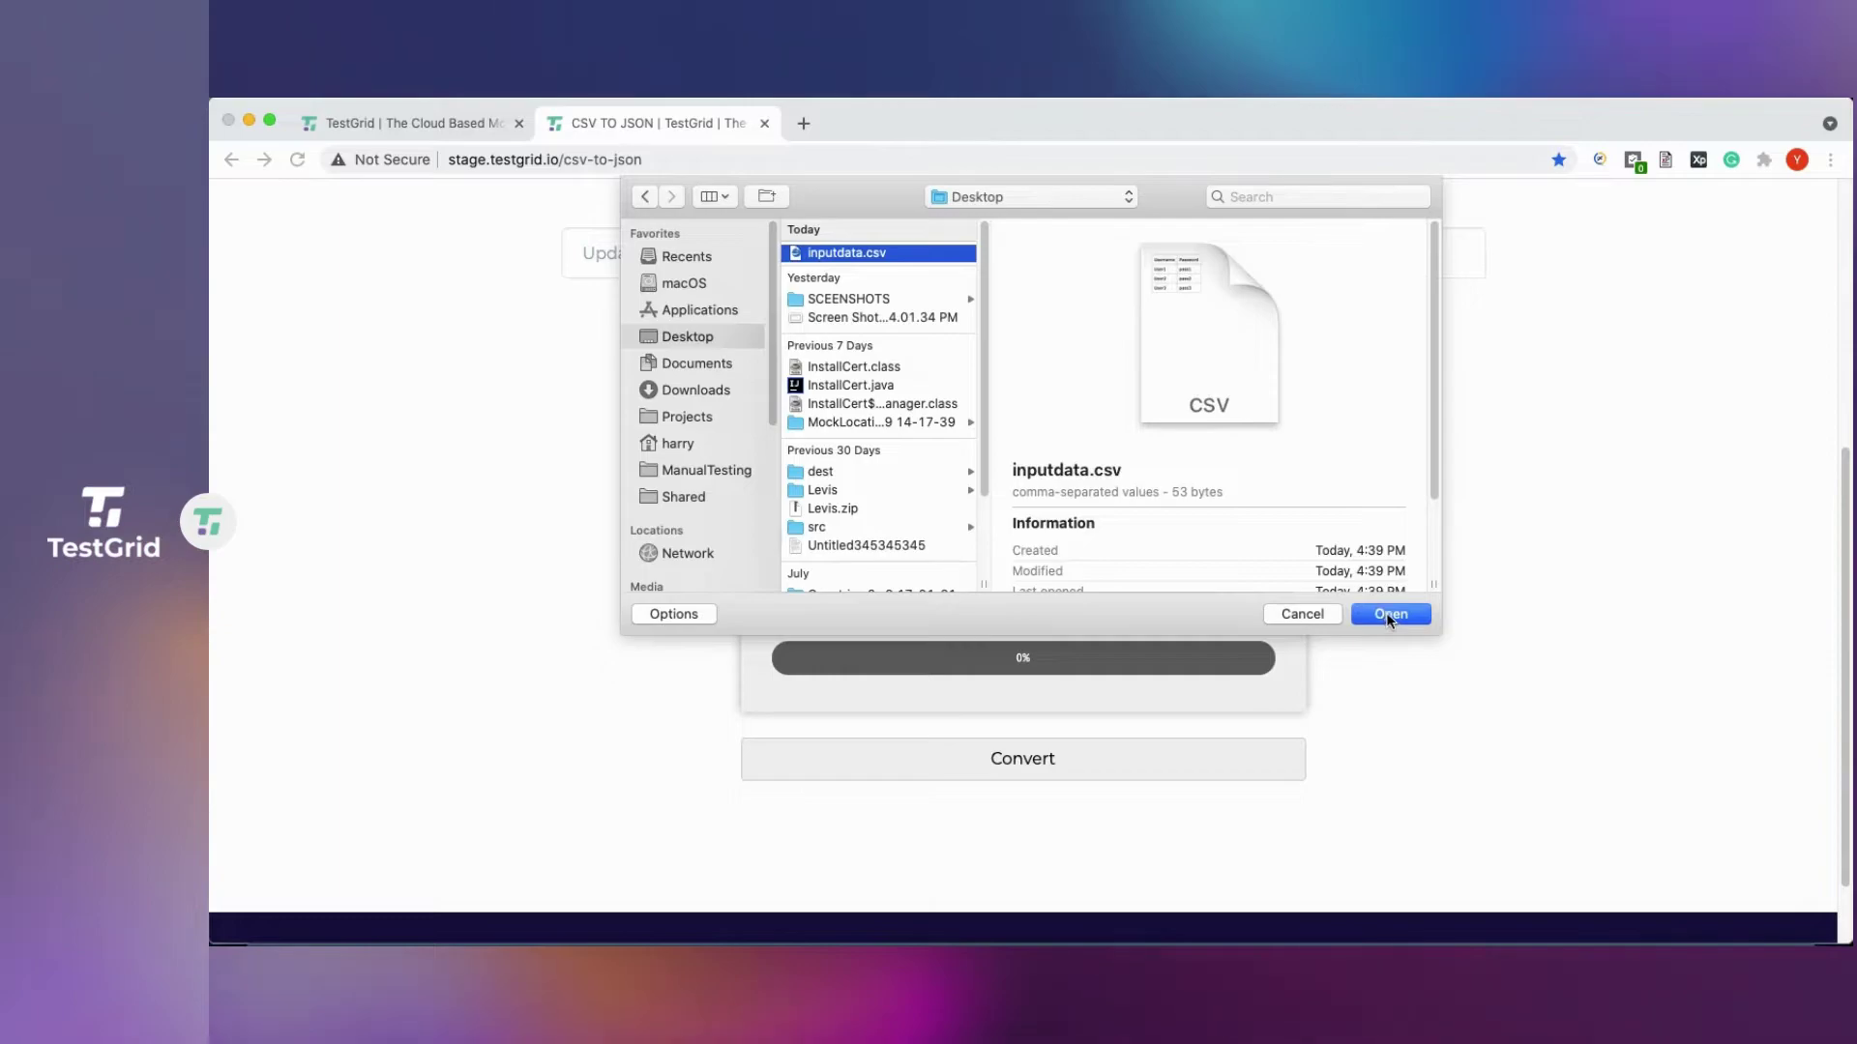
{"action": "double_click", "coordinate": [849, 255]}
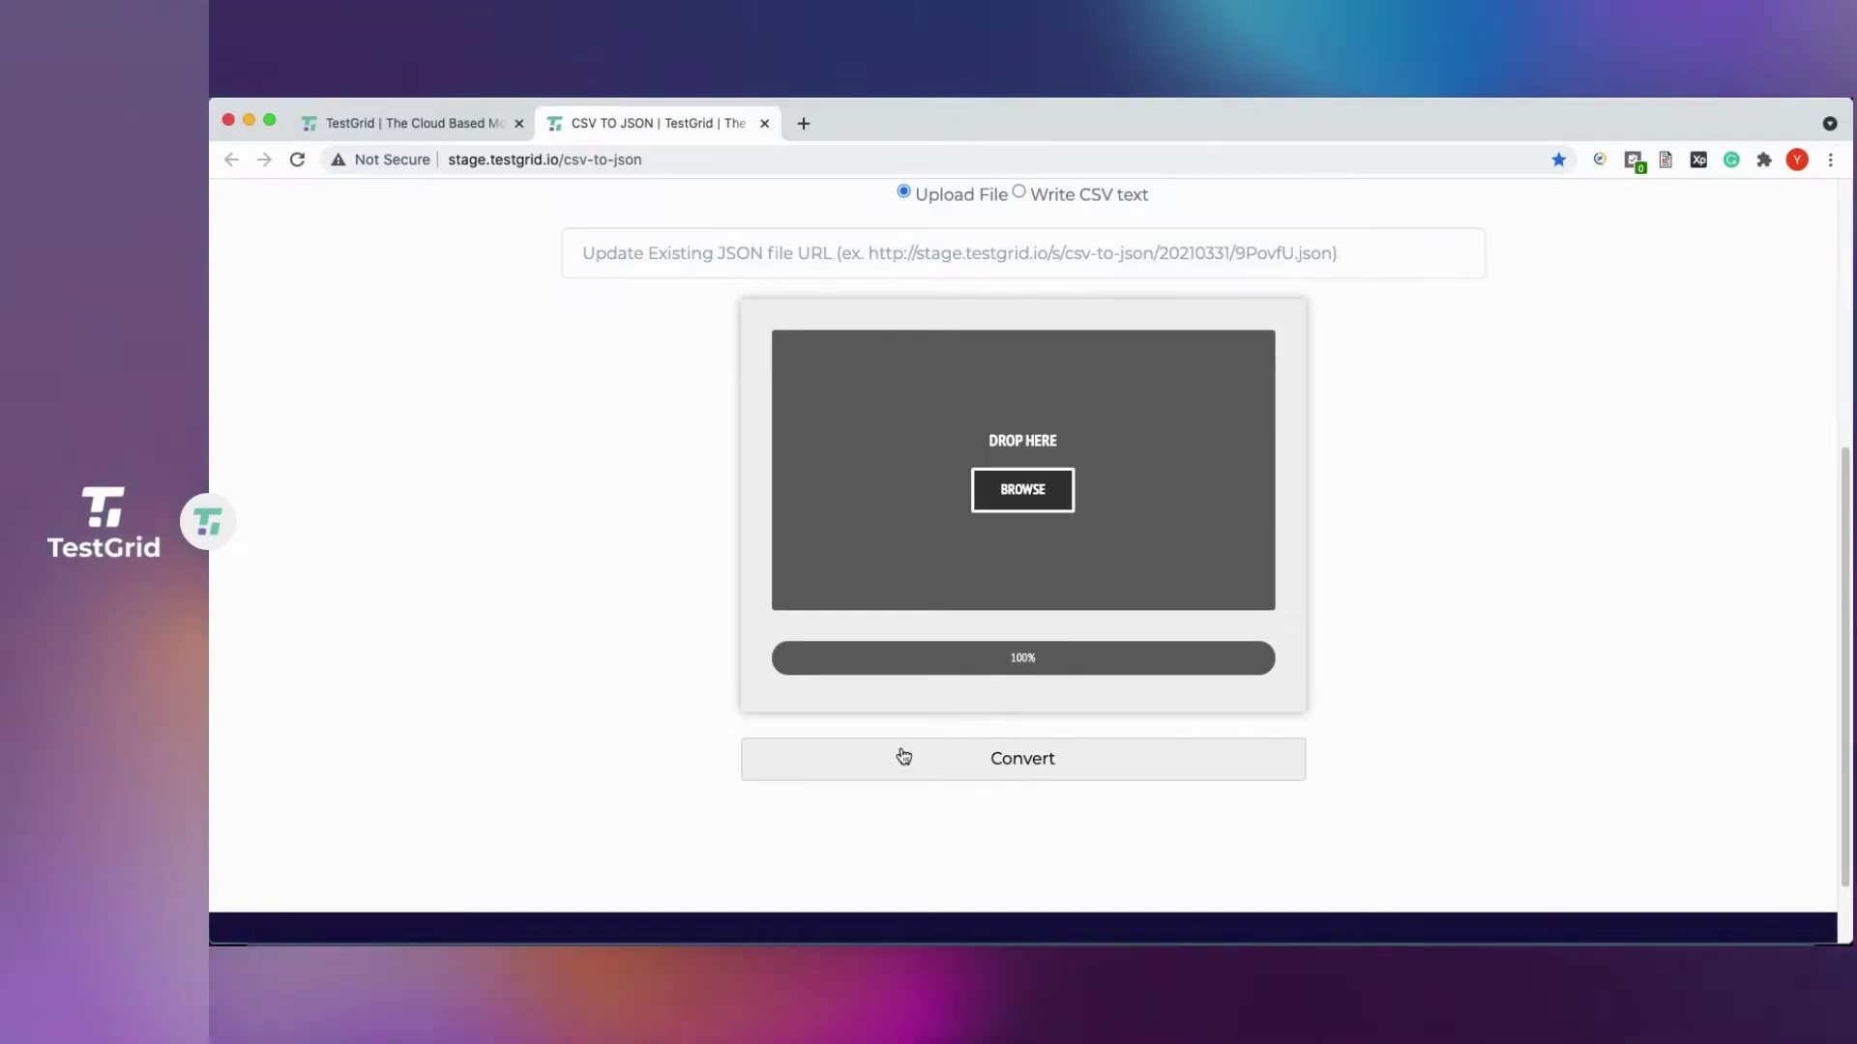
Convert the CSV into a three-record JSON file and copy its URL.
{"action": "left_click", "coordinate": [1025, 769]}
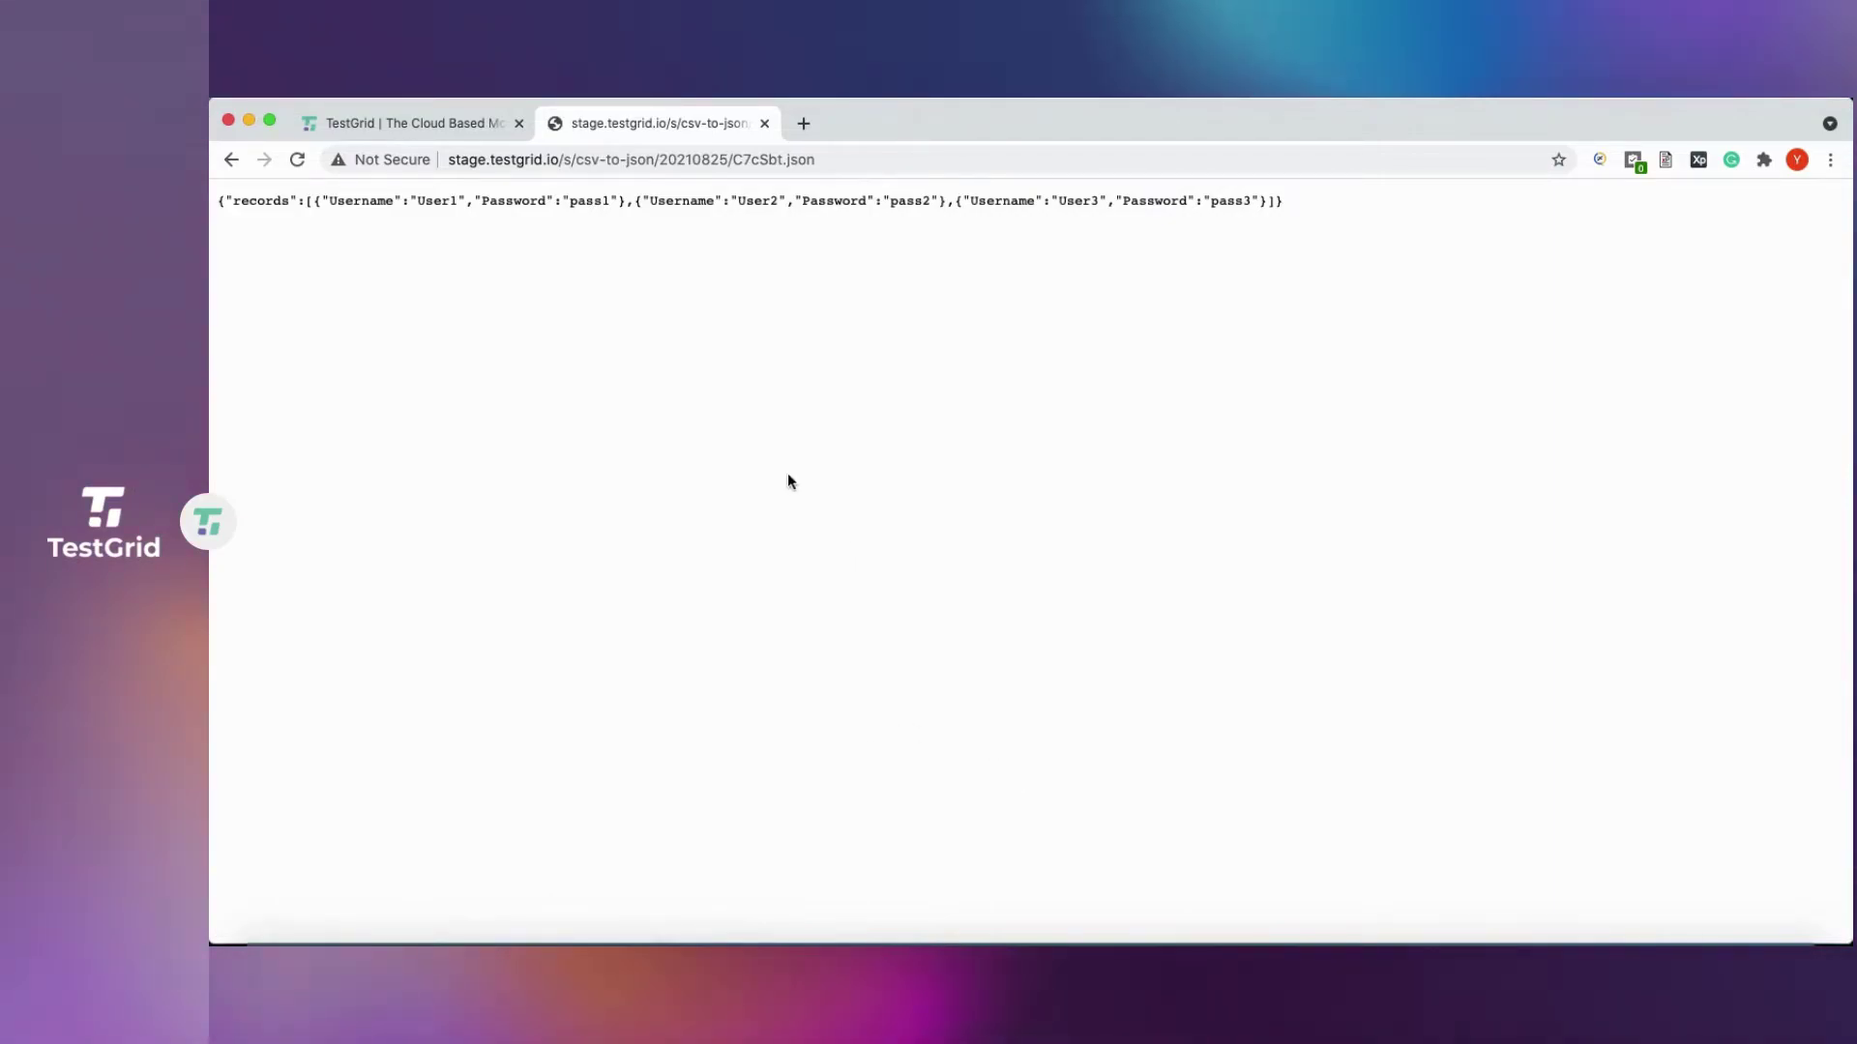
{"action": "left_click", "coordinate": [850, 159]}
{"action": "key", "text": "super+c"}
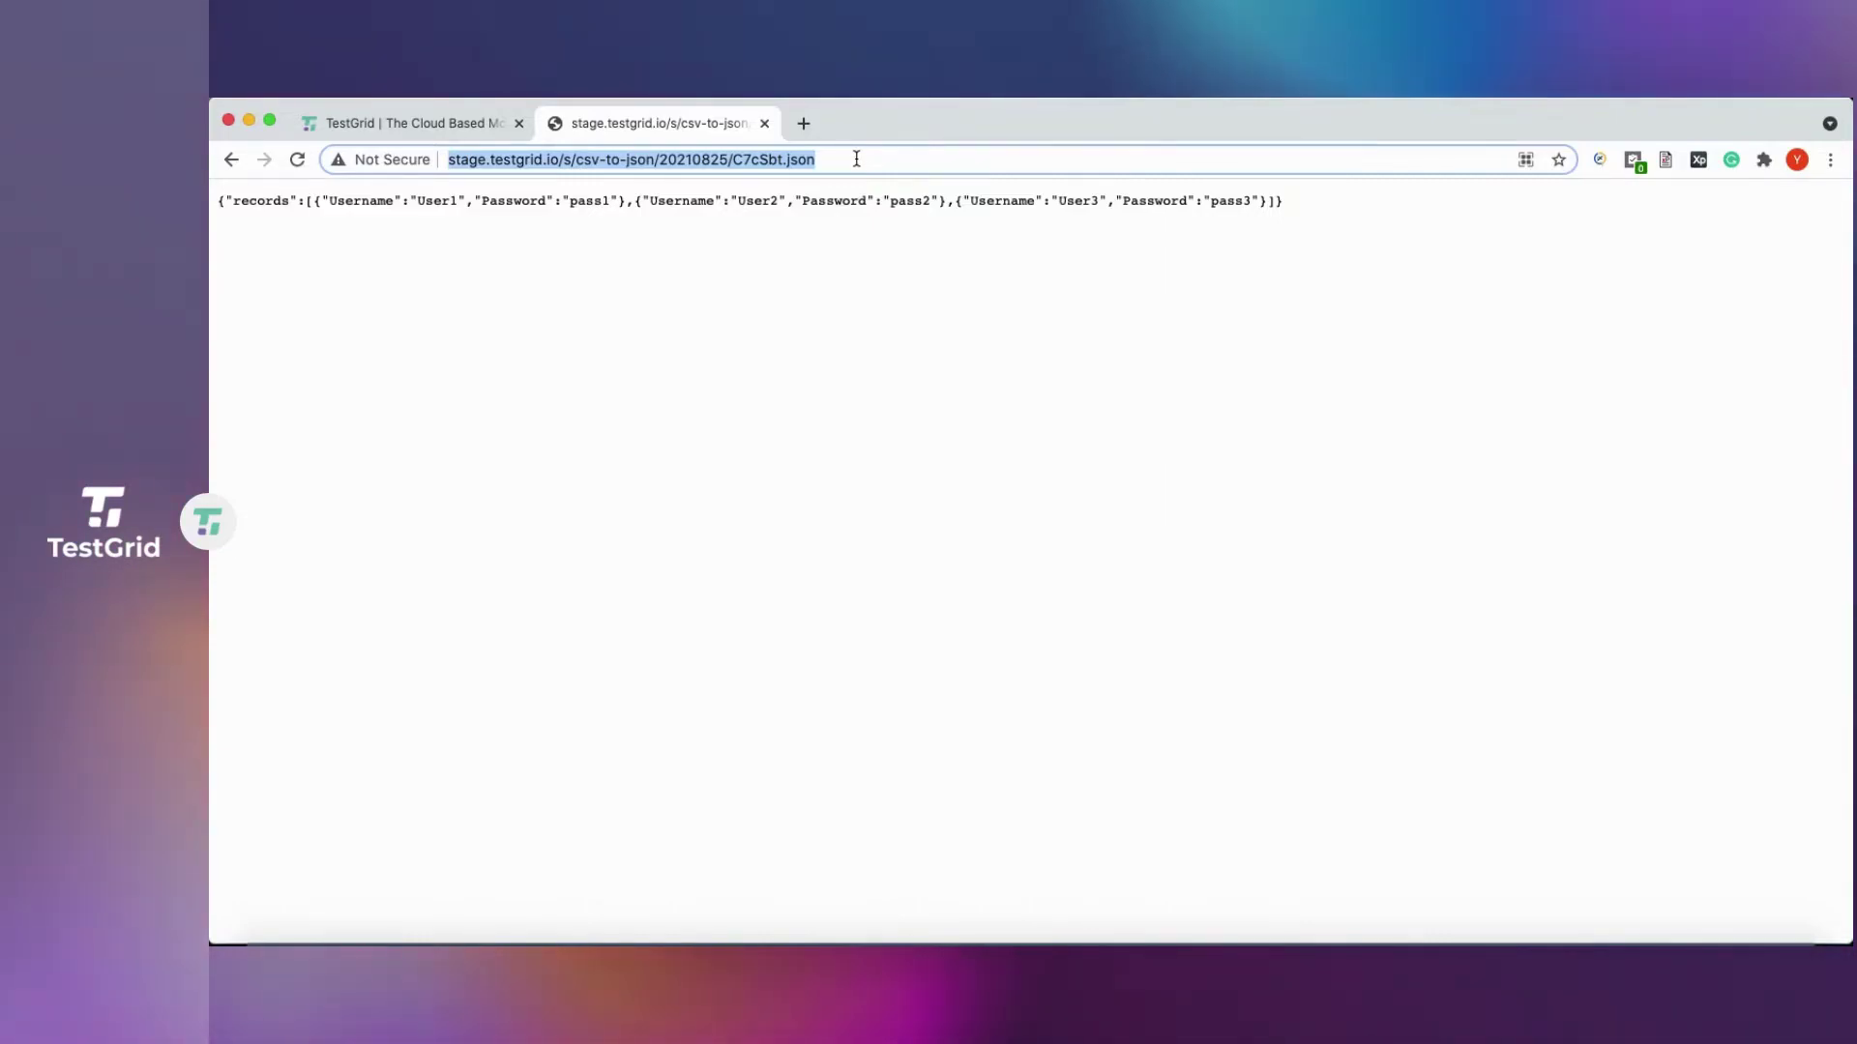
{"action": "left_click", "coordinate": [445, 122]}
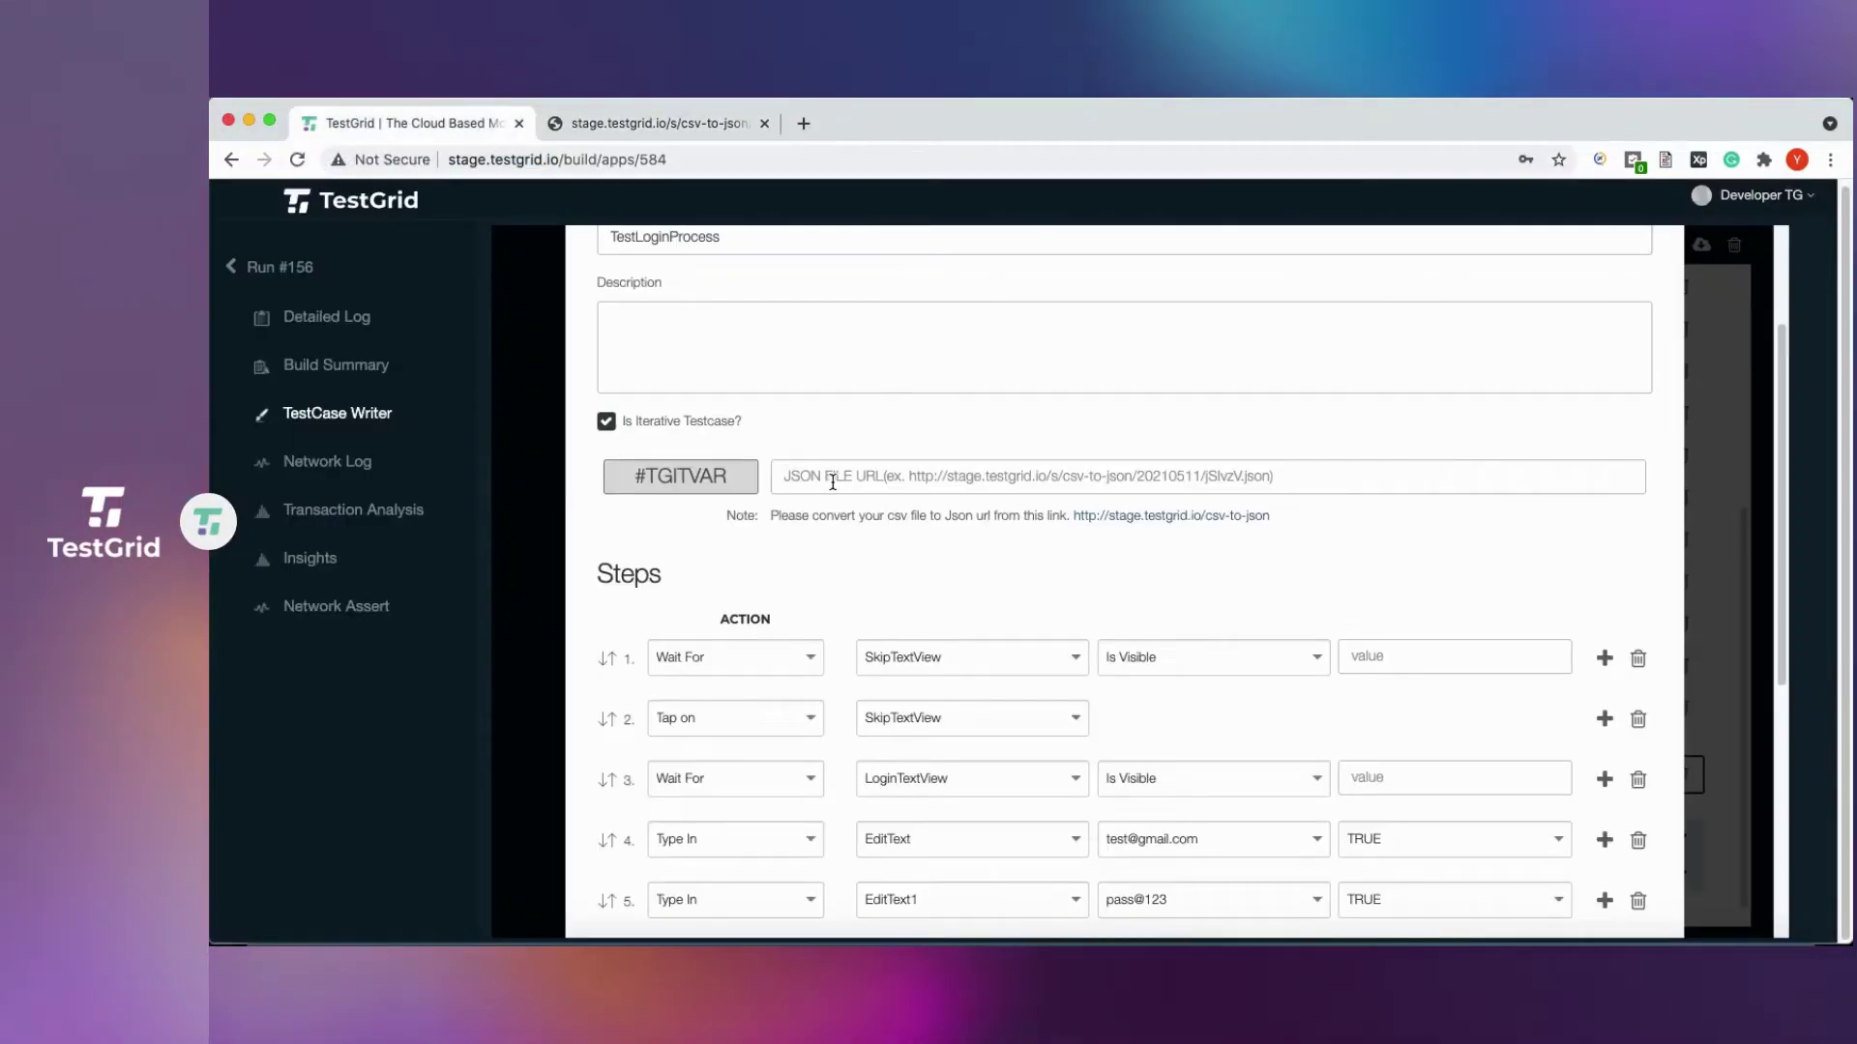
Paste the JSON URL ending 20210825/C7cSbt.json into the #TGITVAR JSON File URL field.
{"action": "left_click", "coordinate": [831, 481]}
{"action": "key", "text": "super+v"}
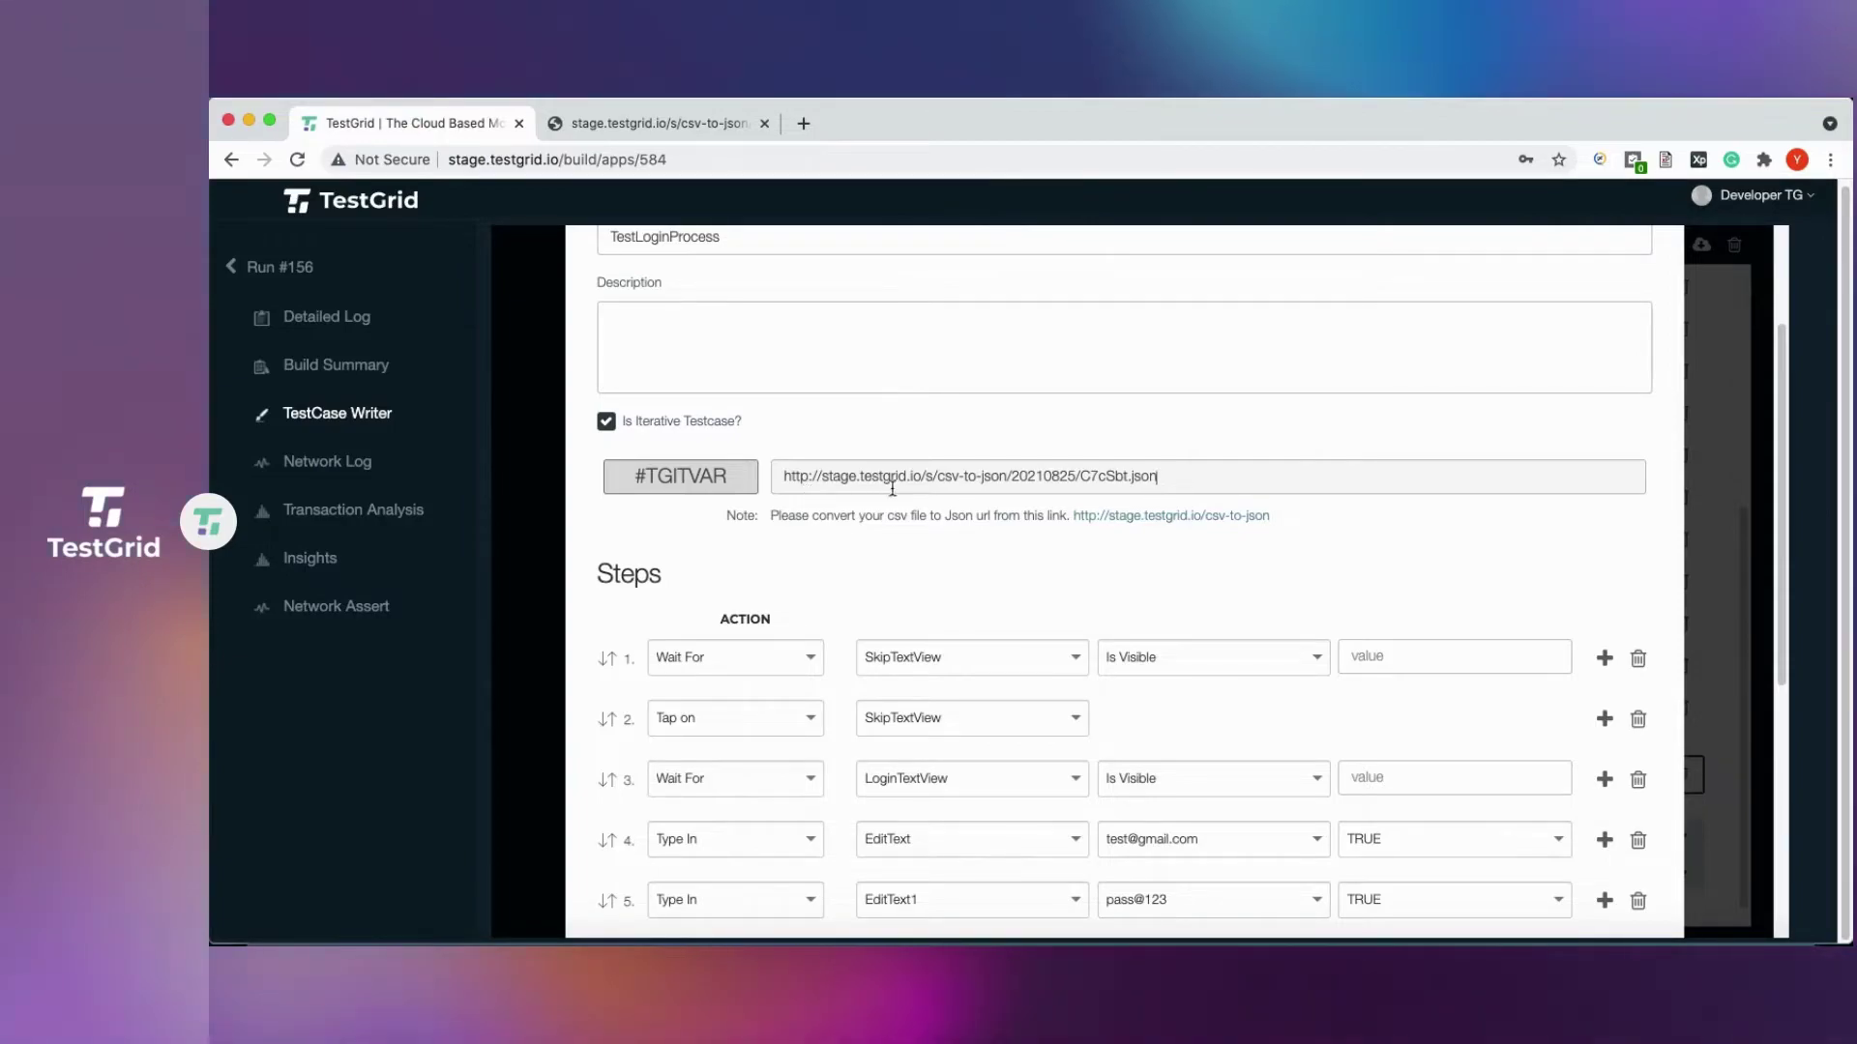
{"action": "scroll", "coordinate": [1021, 530], "scroll_direction": "down", "scroll_amount": 2}
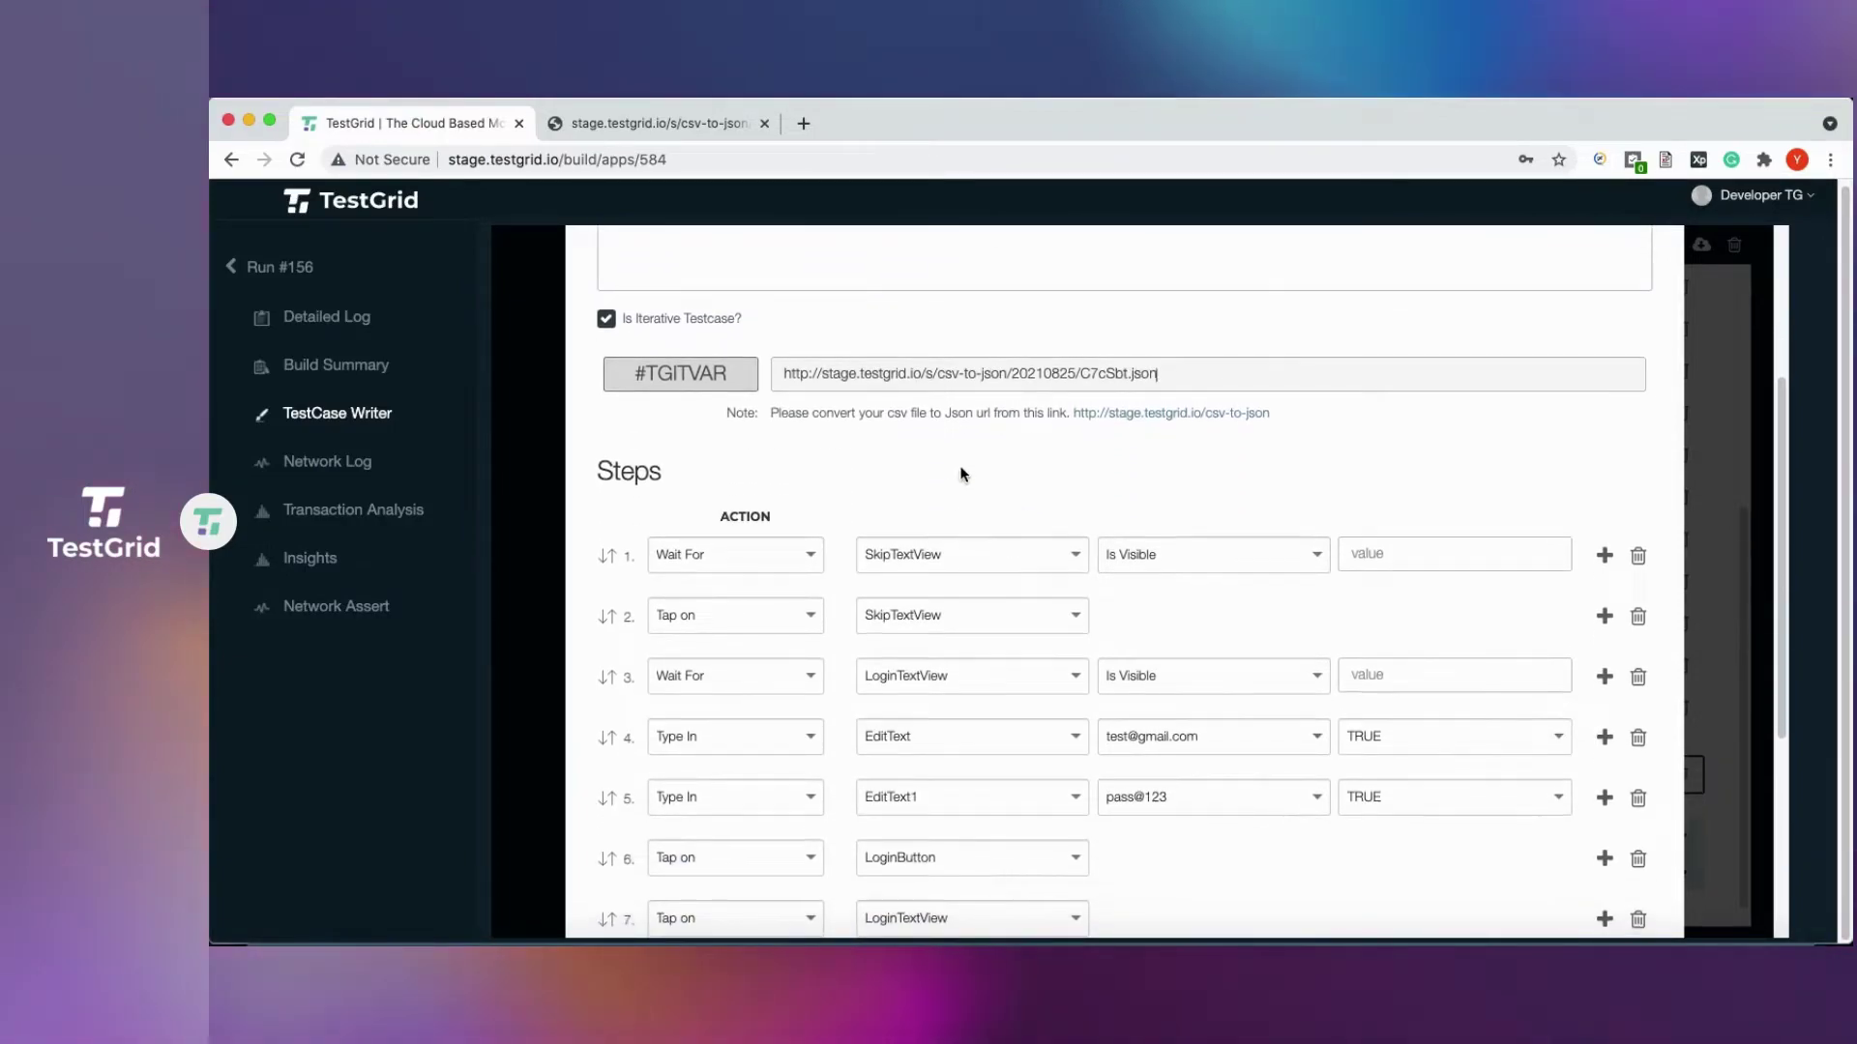
{"action": "scroll", "coordinate": [1015, 716], "scroll_direction": "down", "scroll_amount": 1}
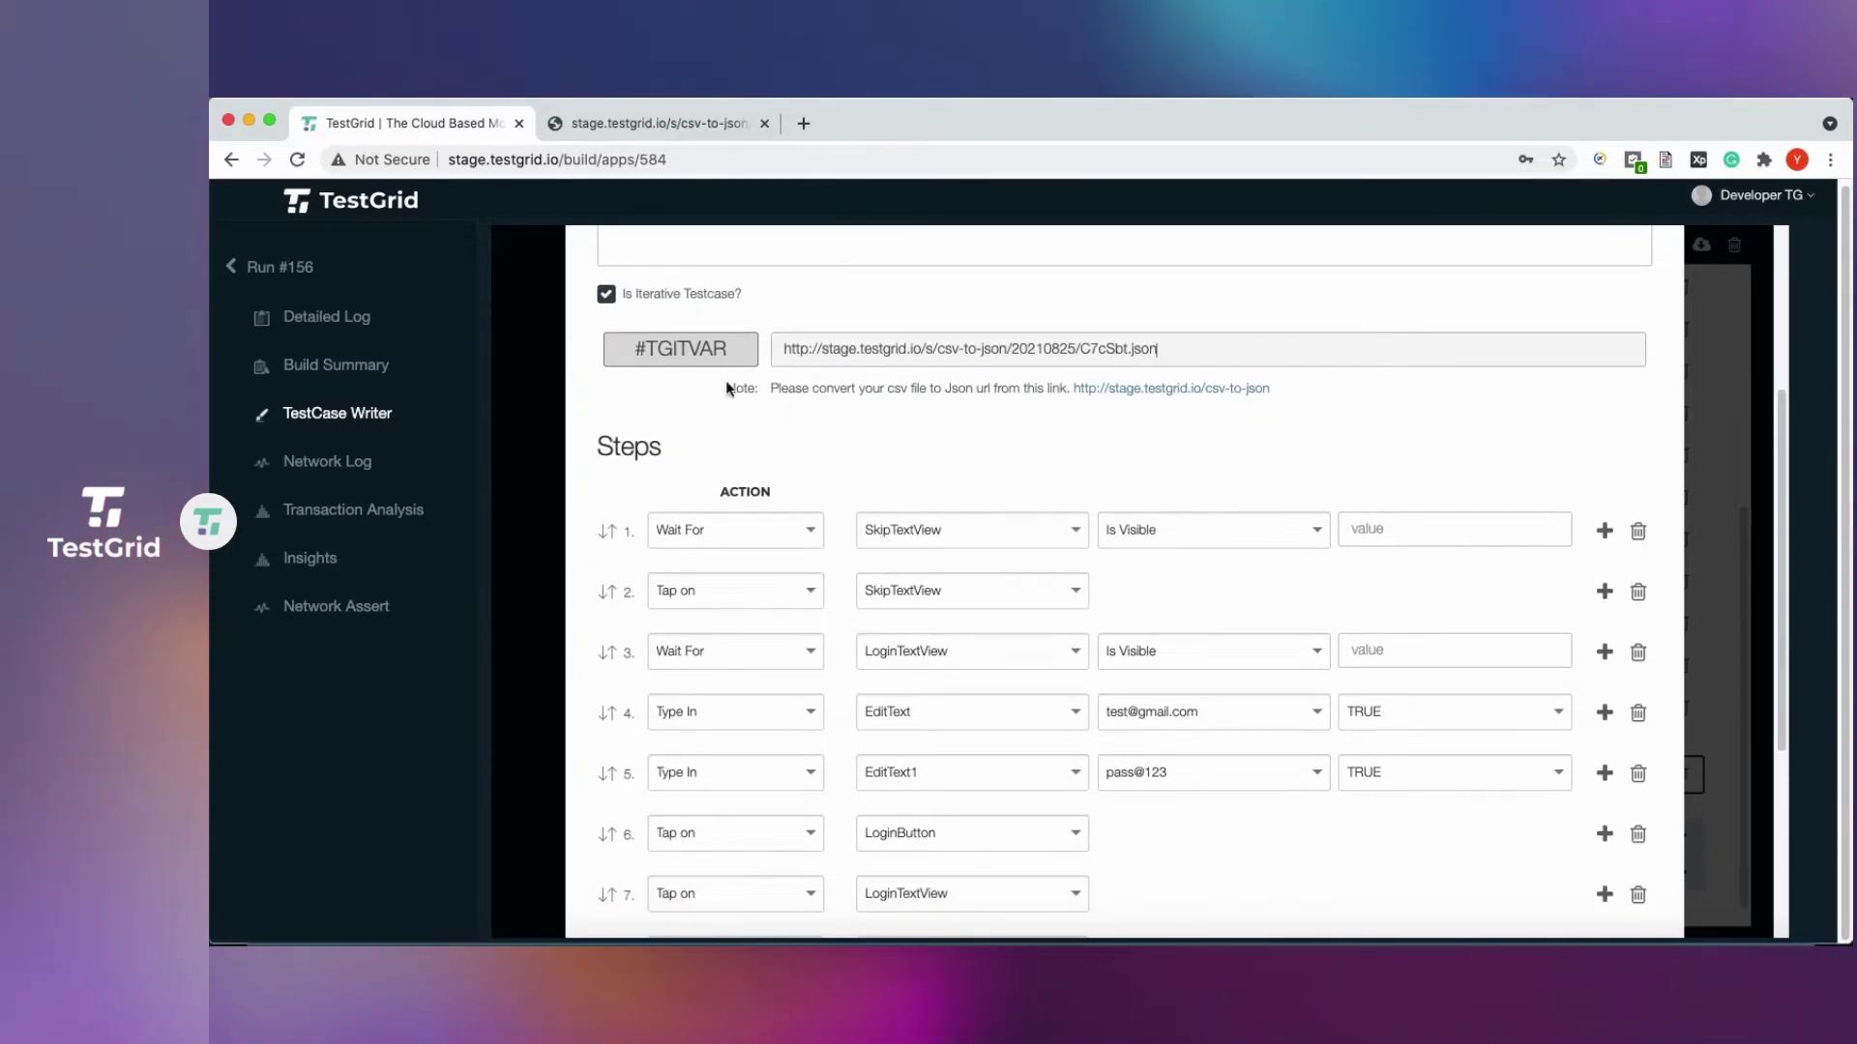
Replace step 4's fixed email value with #TGITVAR.Username.
{"action": "left_click", "coordinate": [1230, 711]}
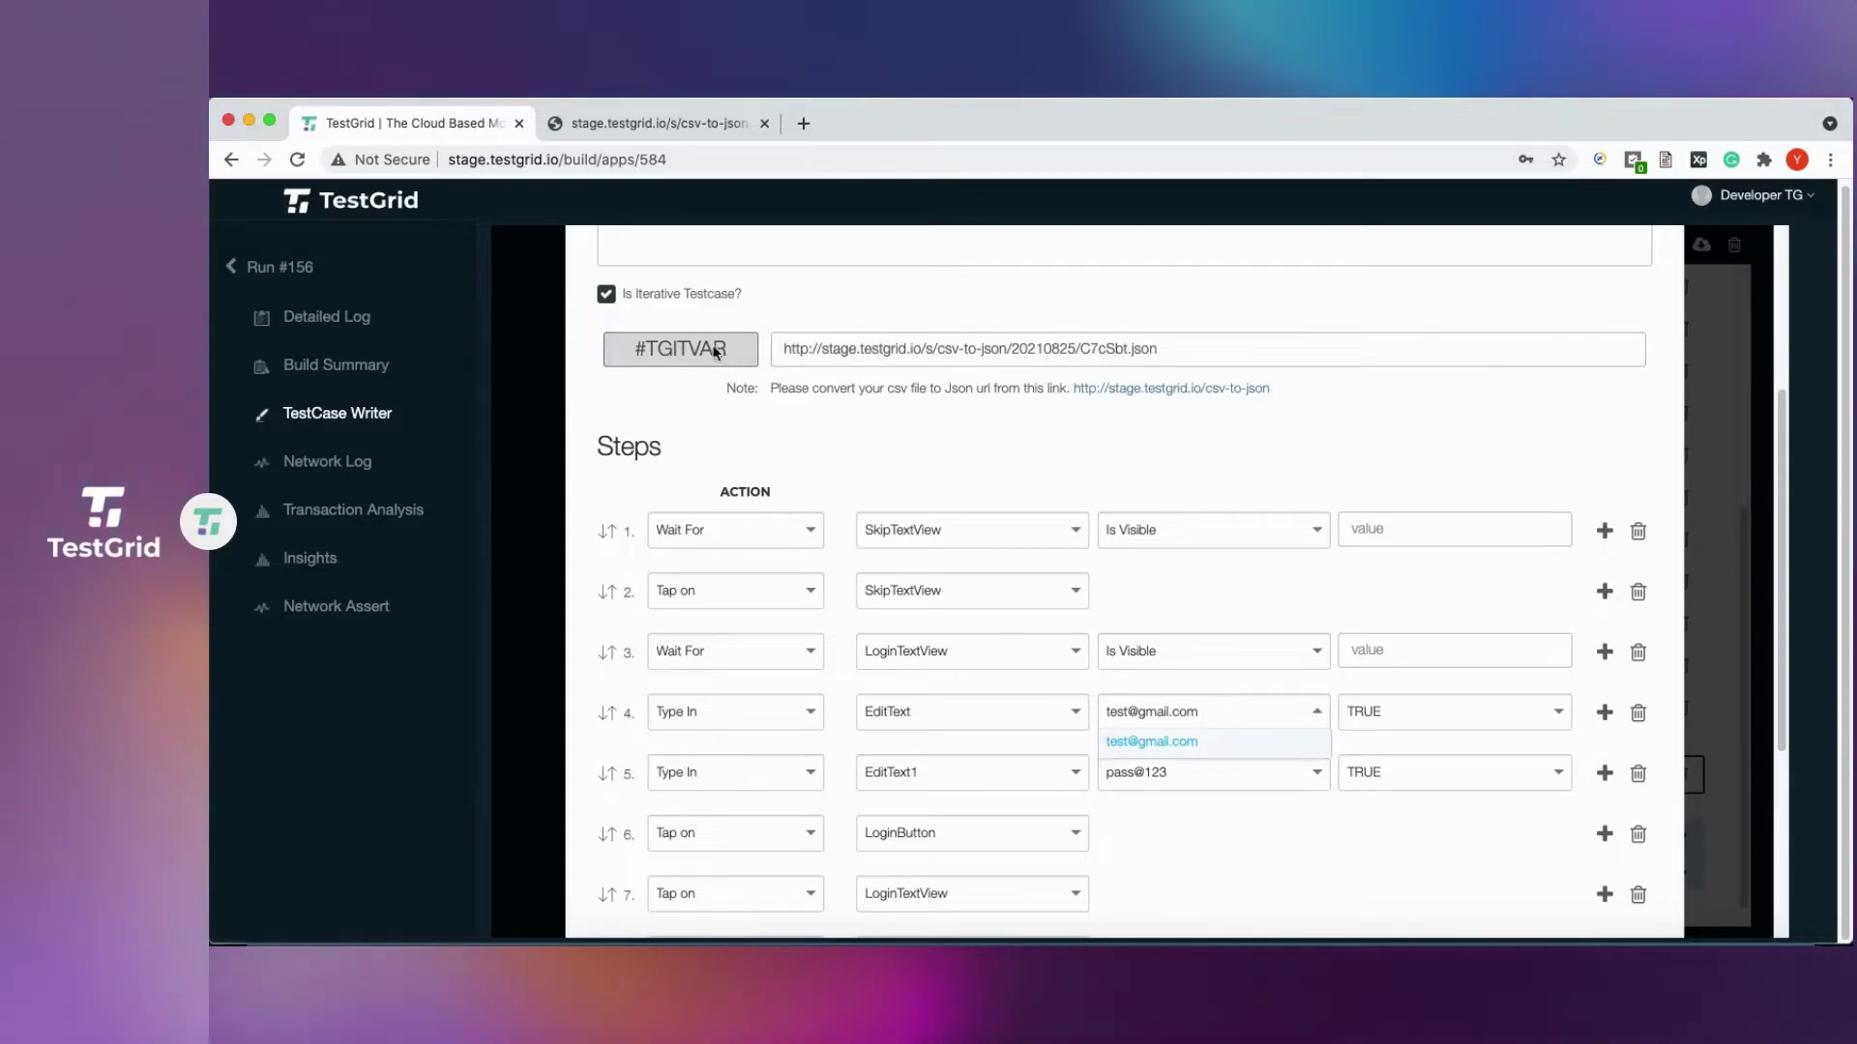
{"action": "left_click_drag", "start_coordinate": [634, 347], "coordinate": [676, 346]}
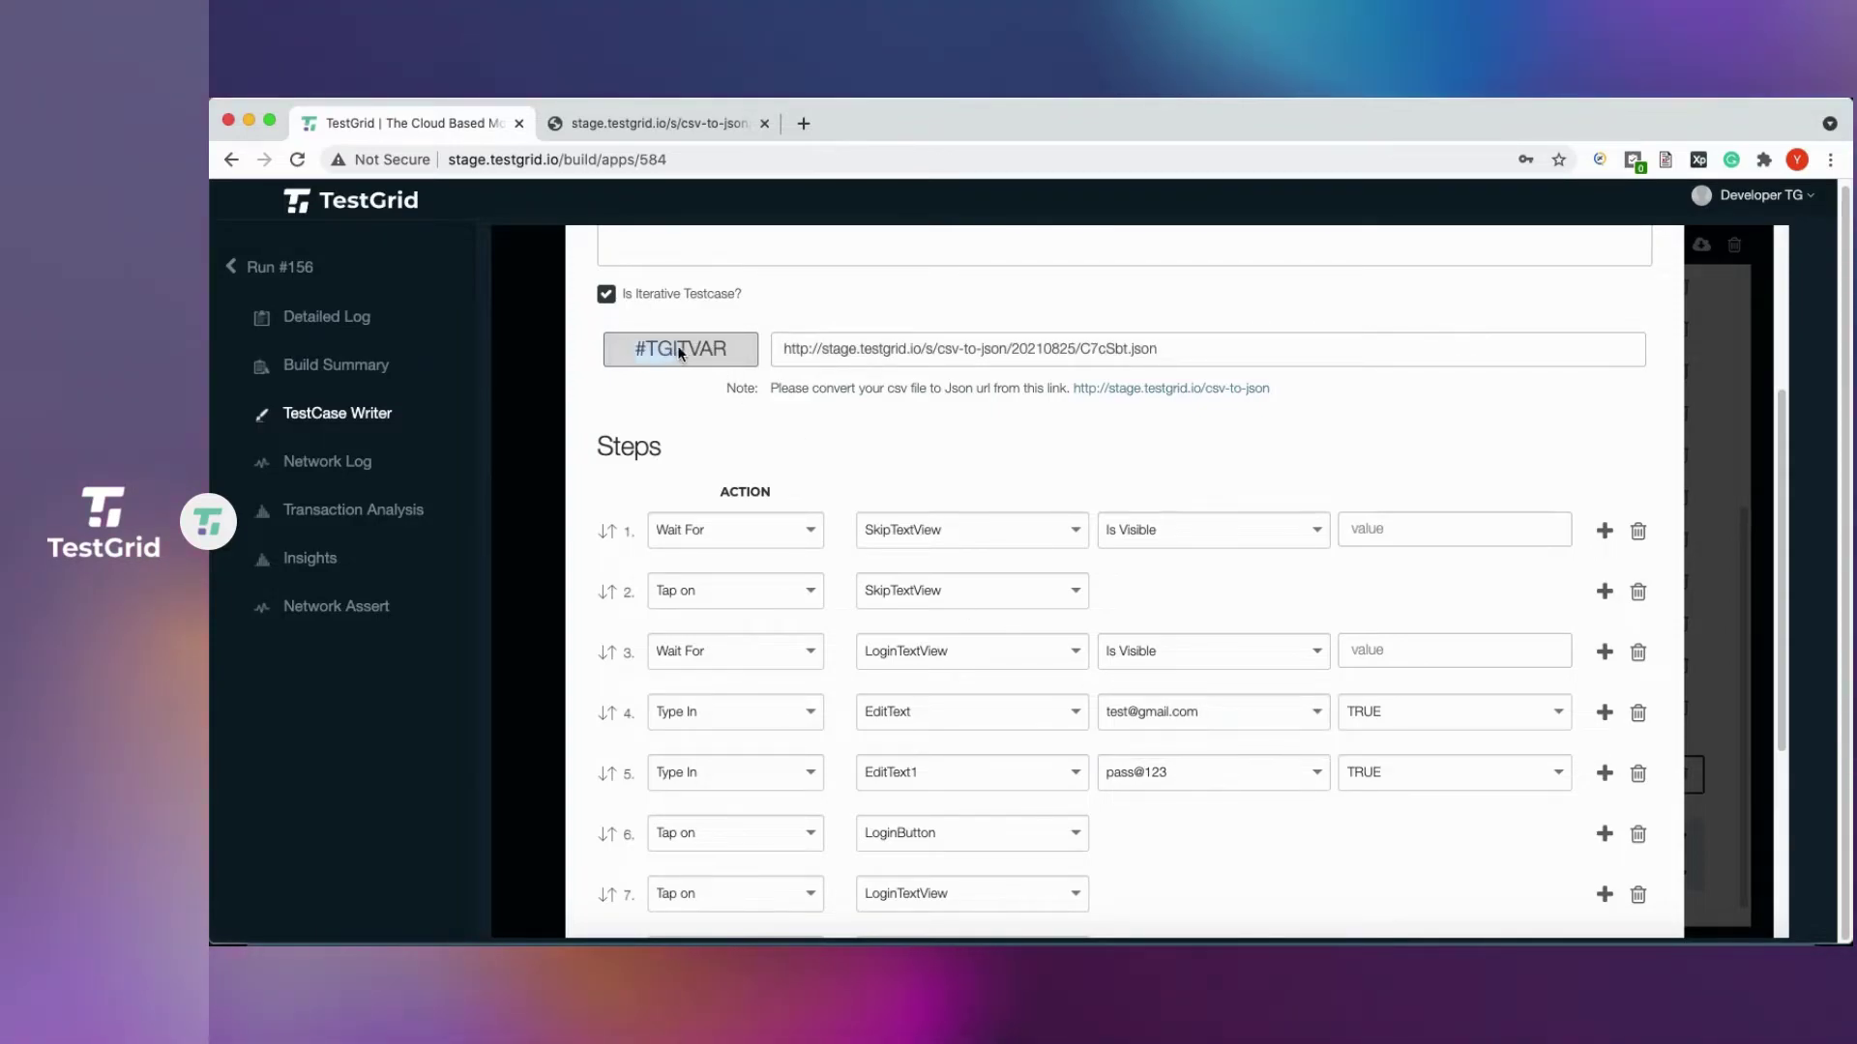
{"action": "right_click", "coordinate": [701, 350]}
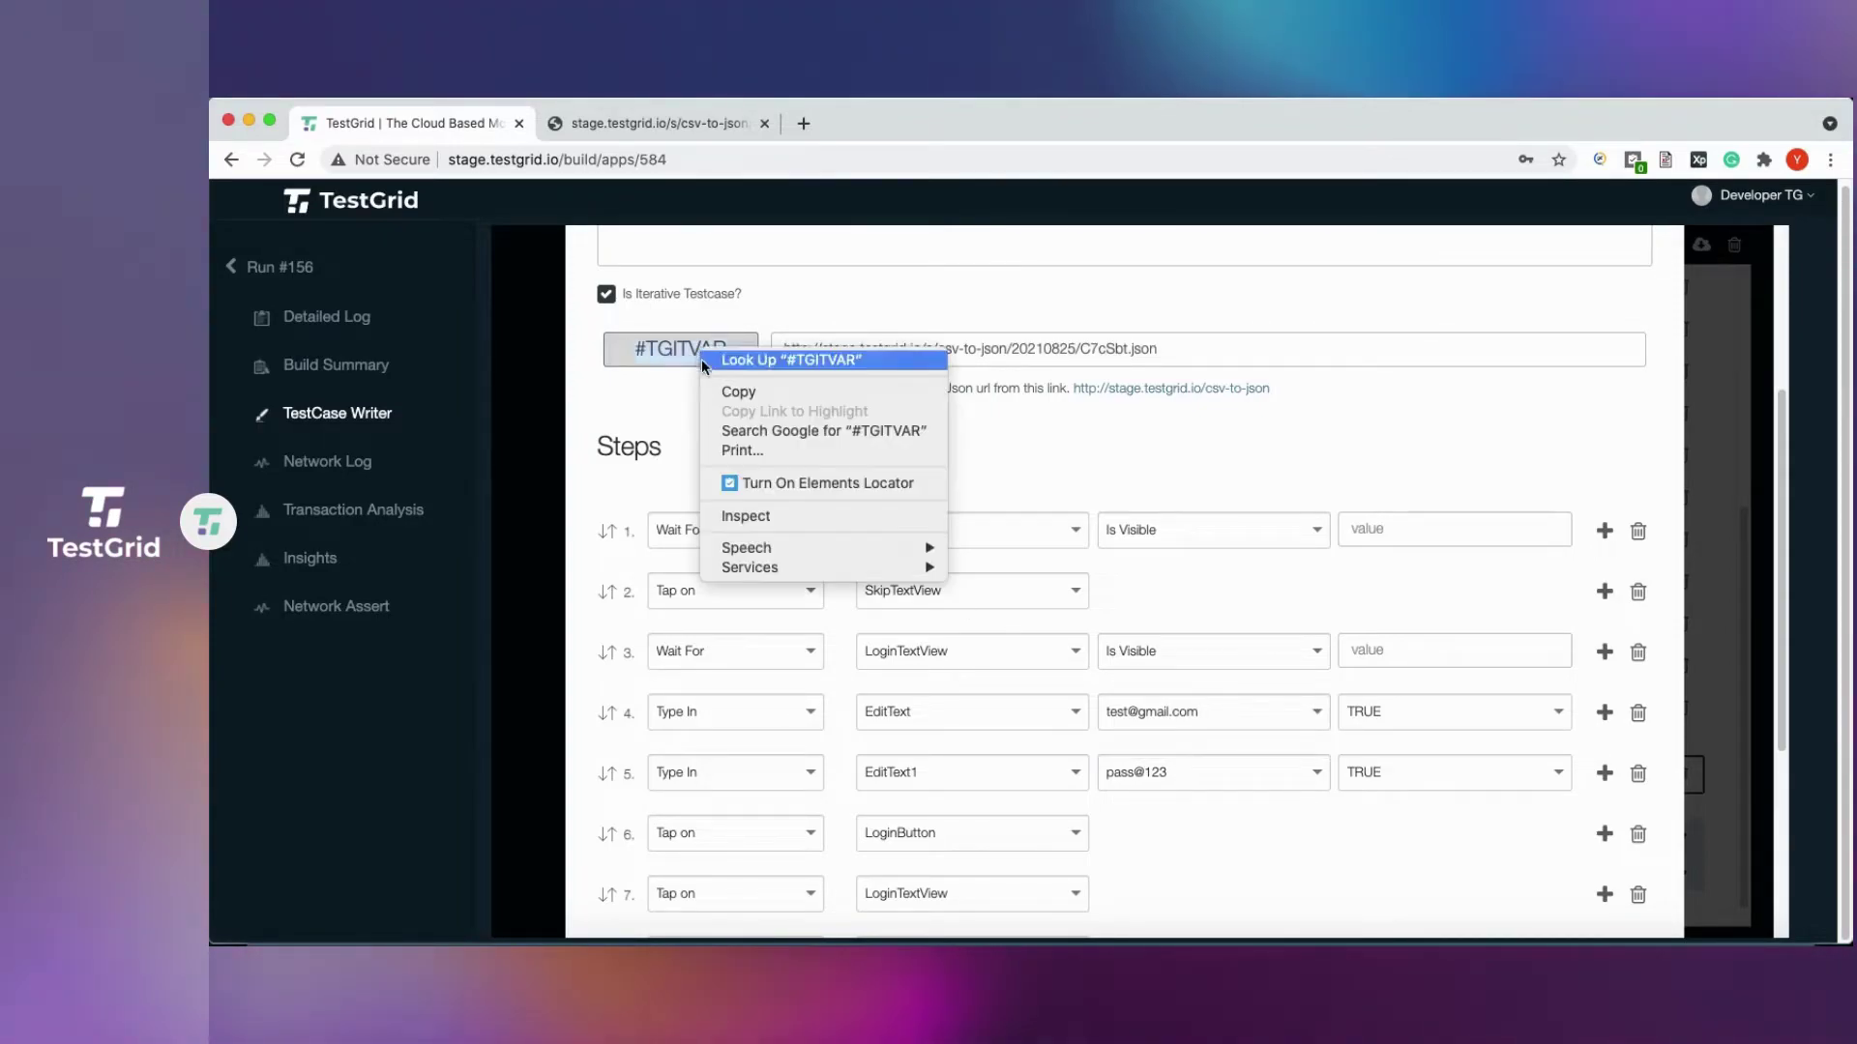
{"action": "left_click", "coordinate": [739, 393]}
{"action": "left_click", "coordinate": [1228, 713]}
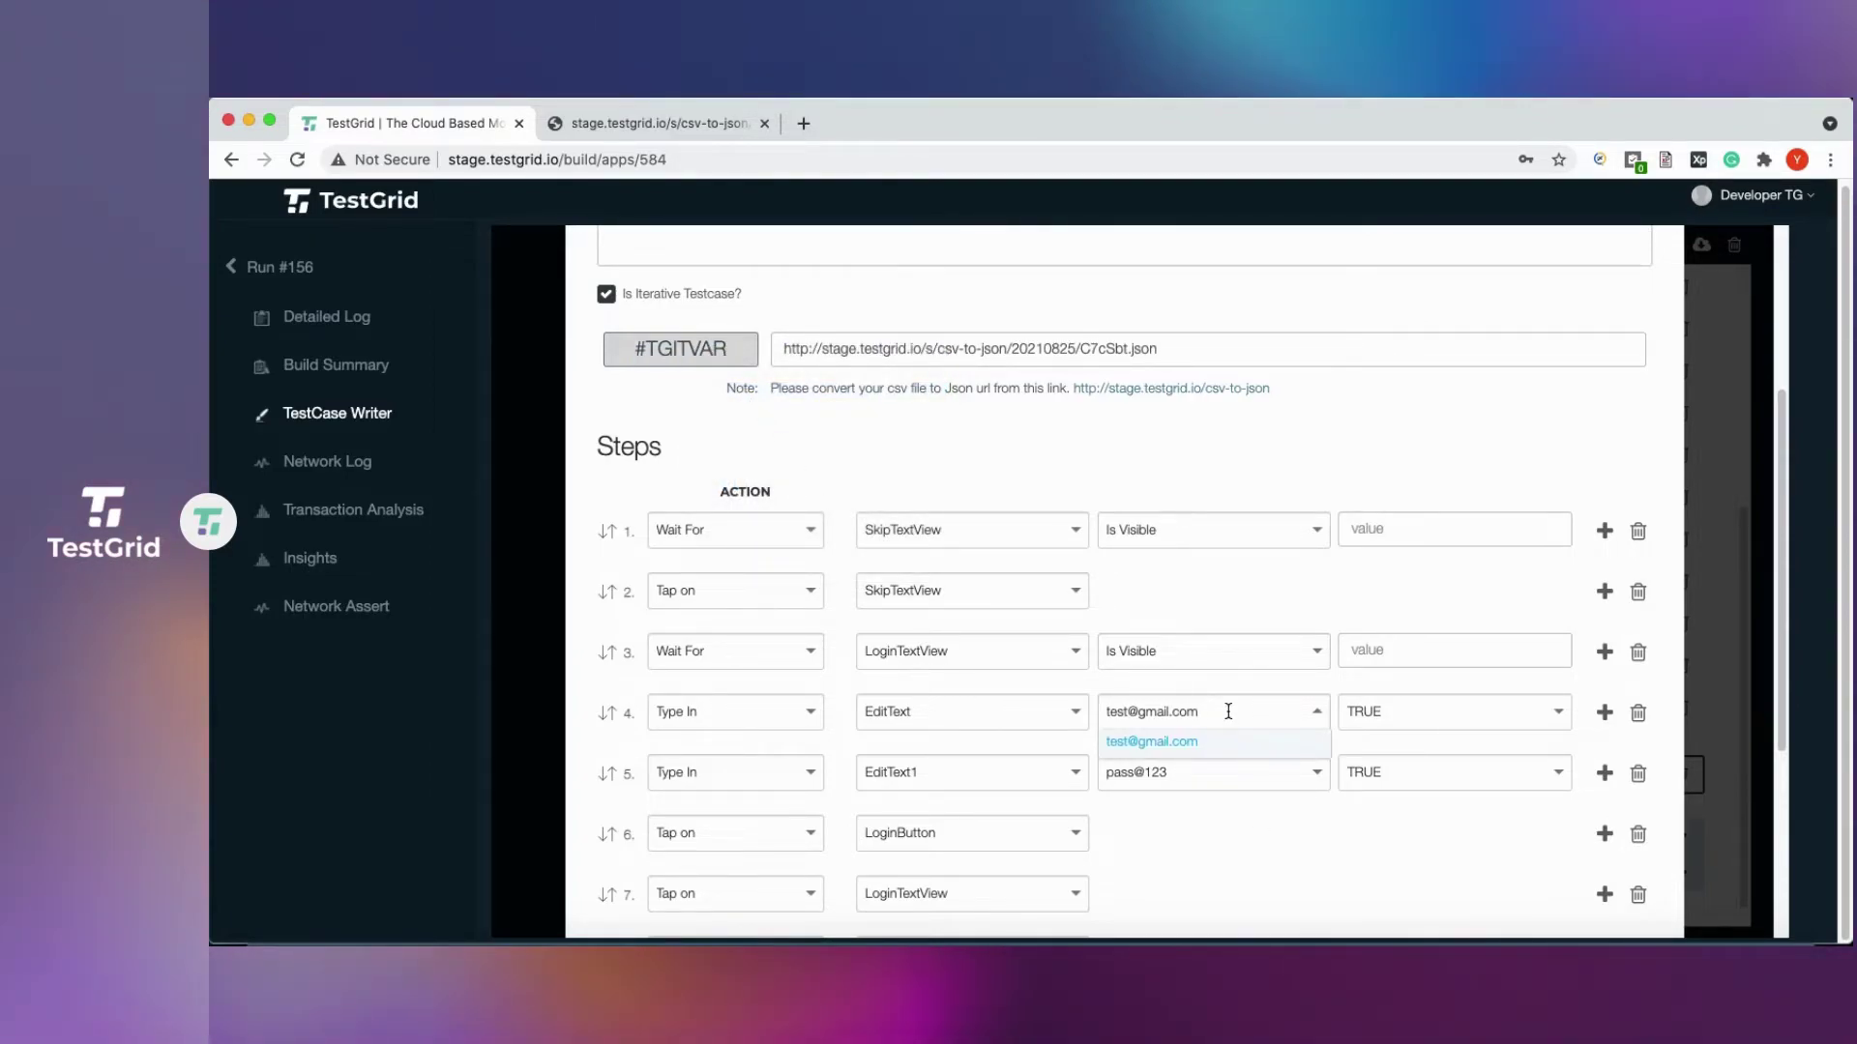
{"action": "key", "text": "super+a"}
{"action": "key", "text": "BackSpace"}
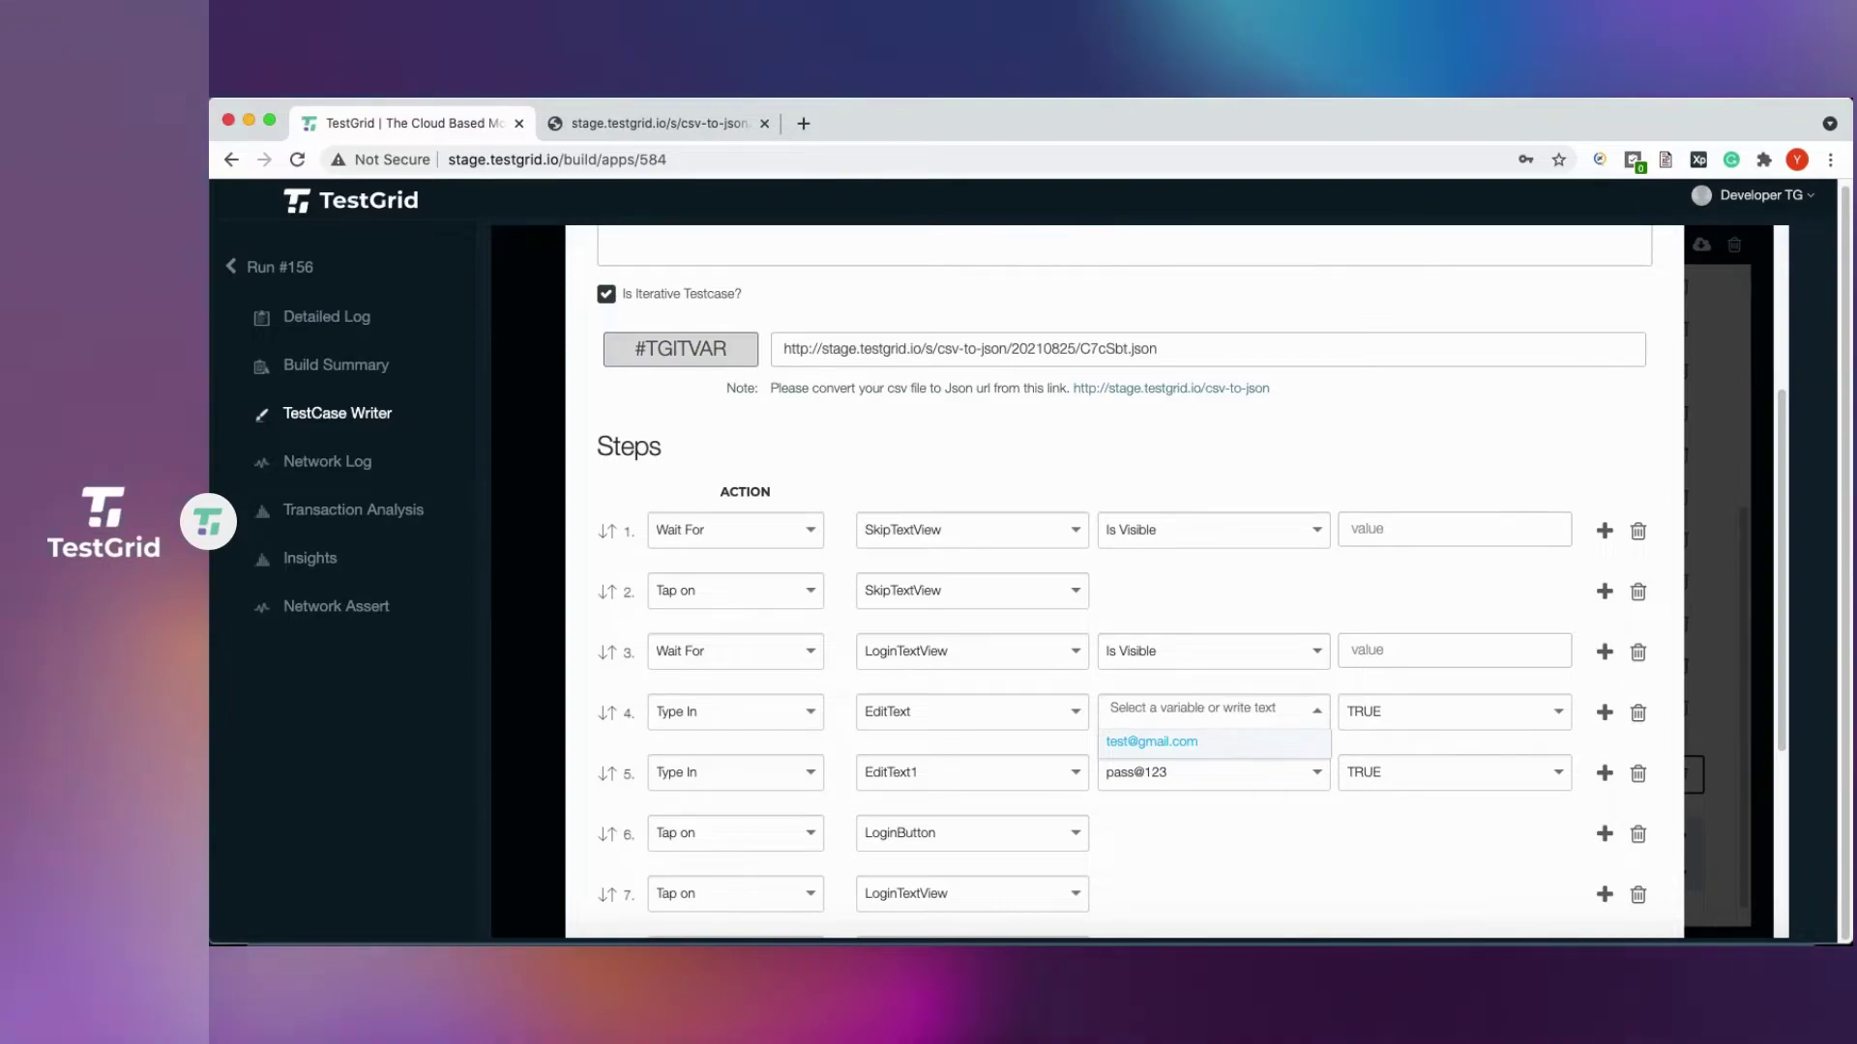
{"action": "key", "text": "super+v"}
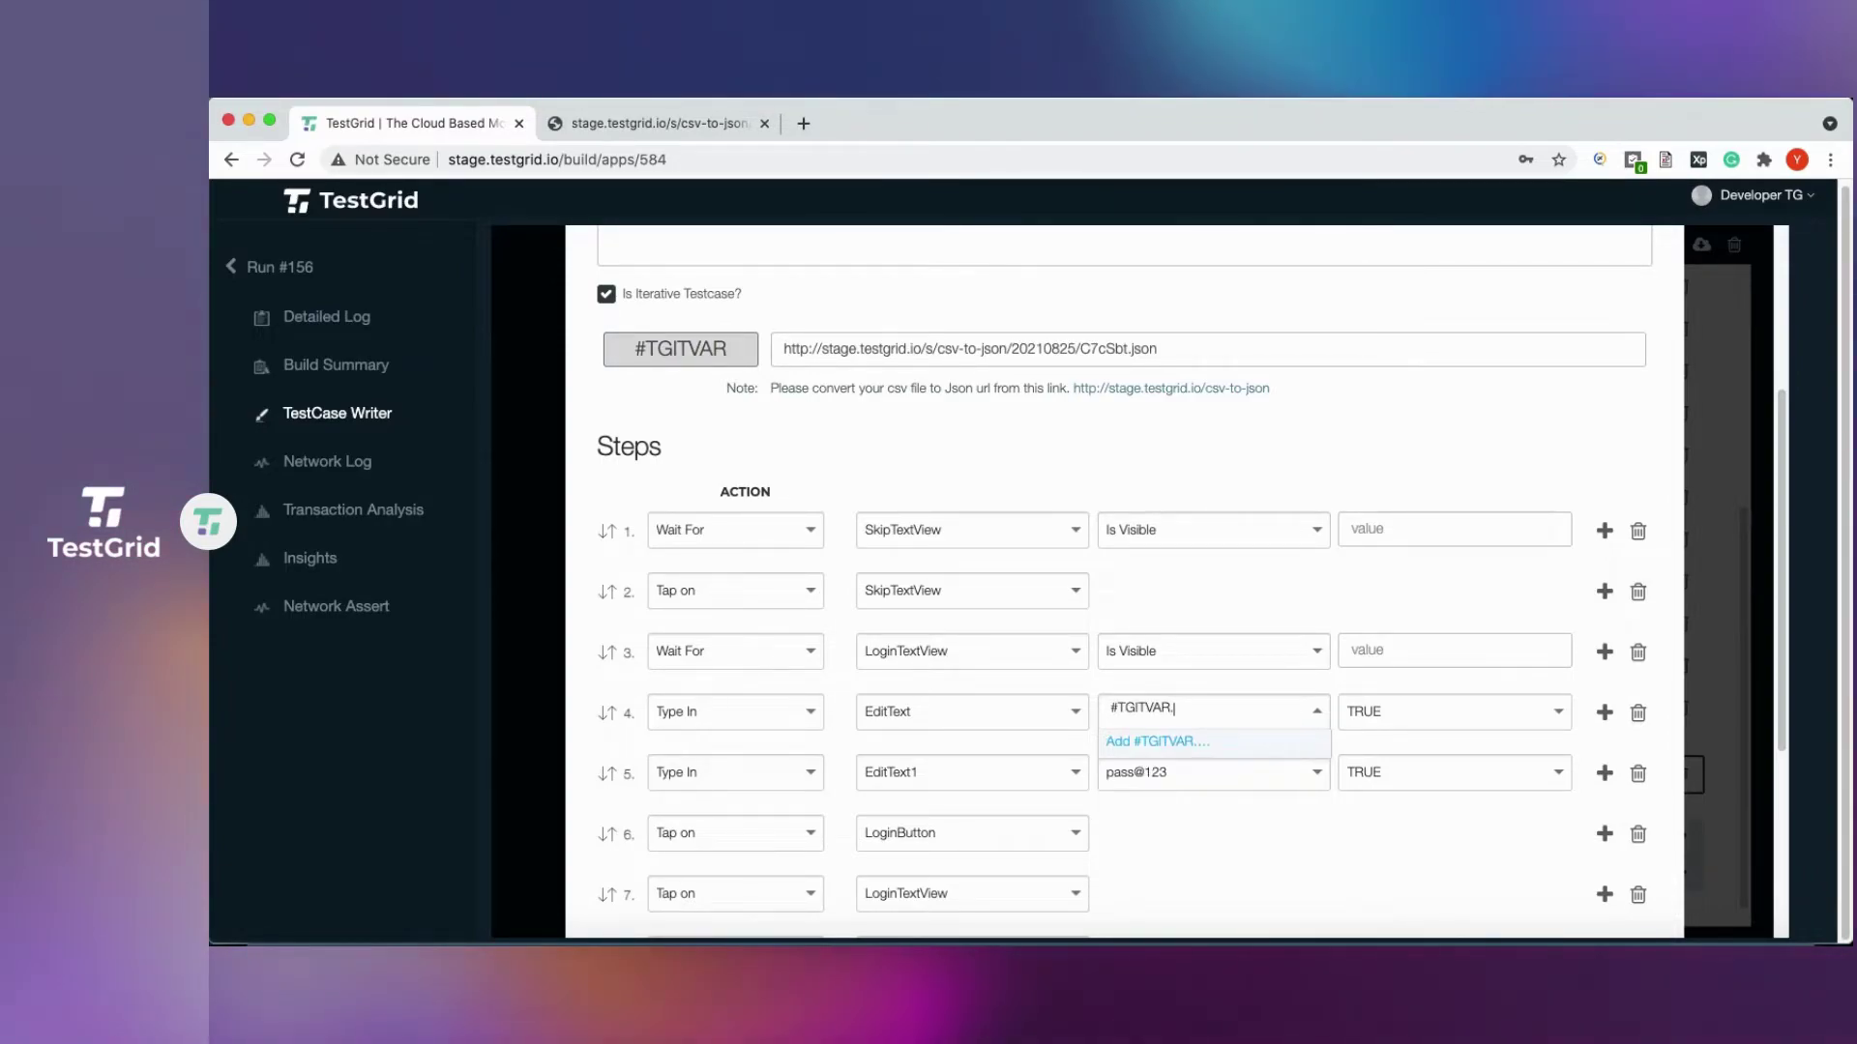
{"action": "type", "text": ".Username"}
{"action": "left_click", "coordinate": [1163, 743]}
Replace step 5's fixed password value with #TGITVAR.Password.
{"action": "left_click", "coordinate": [1192, 778]}
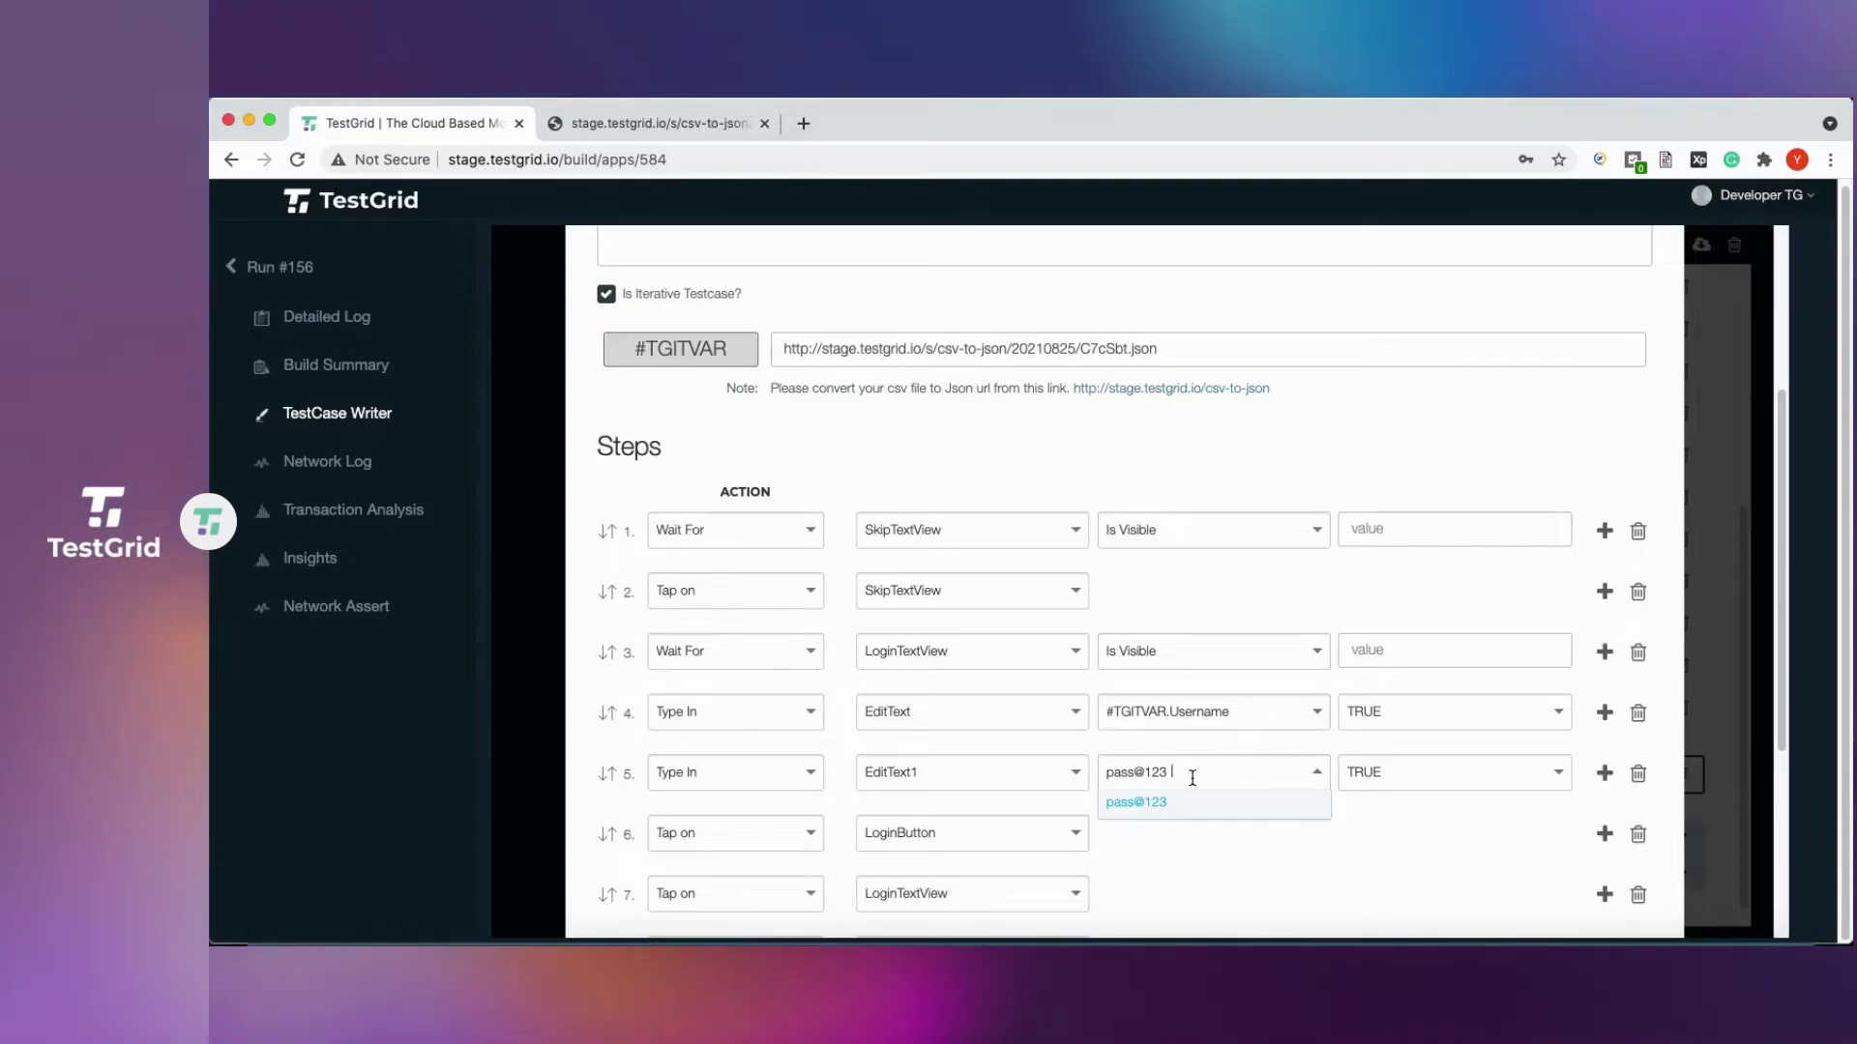
{"action": "key", "text": "BackSpace"}
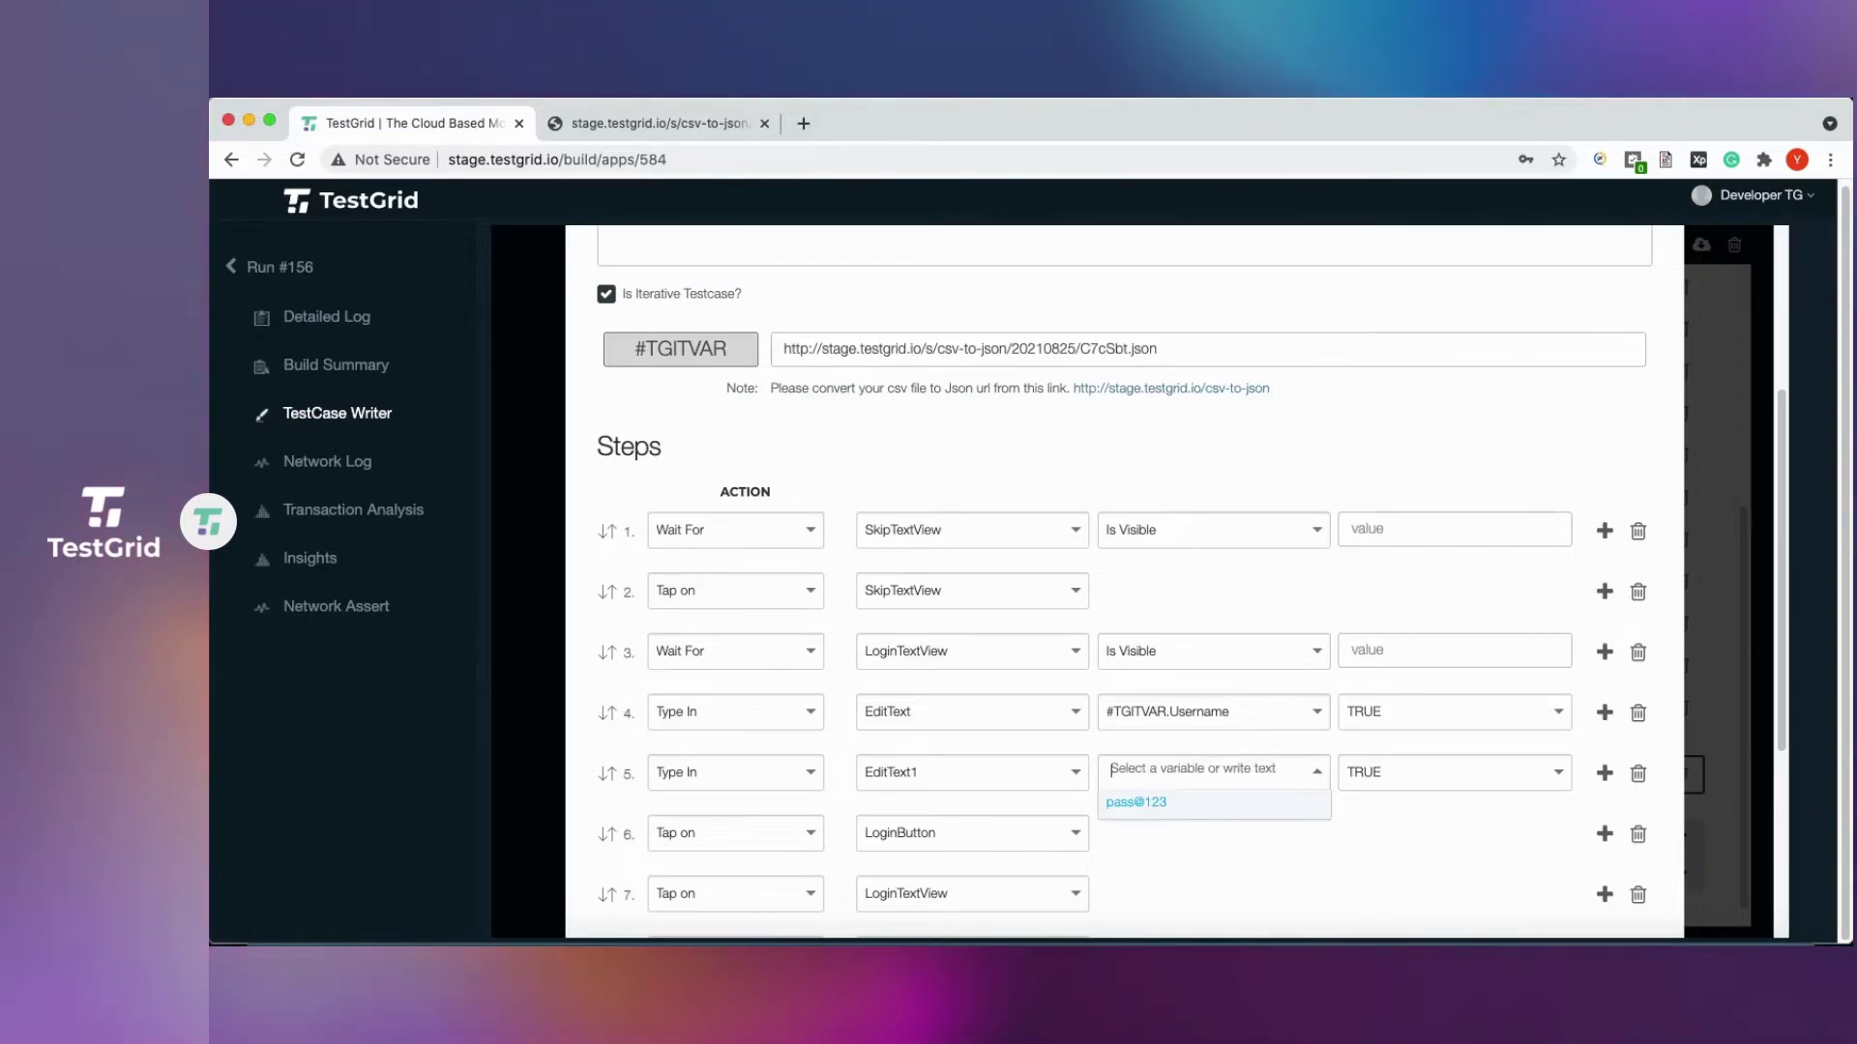
{"action": "type", "text": "#"}
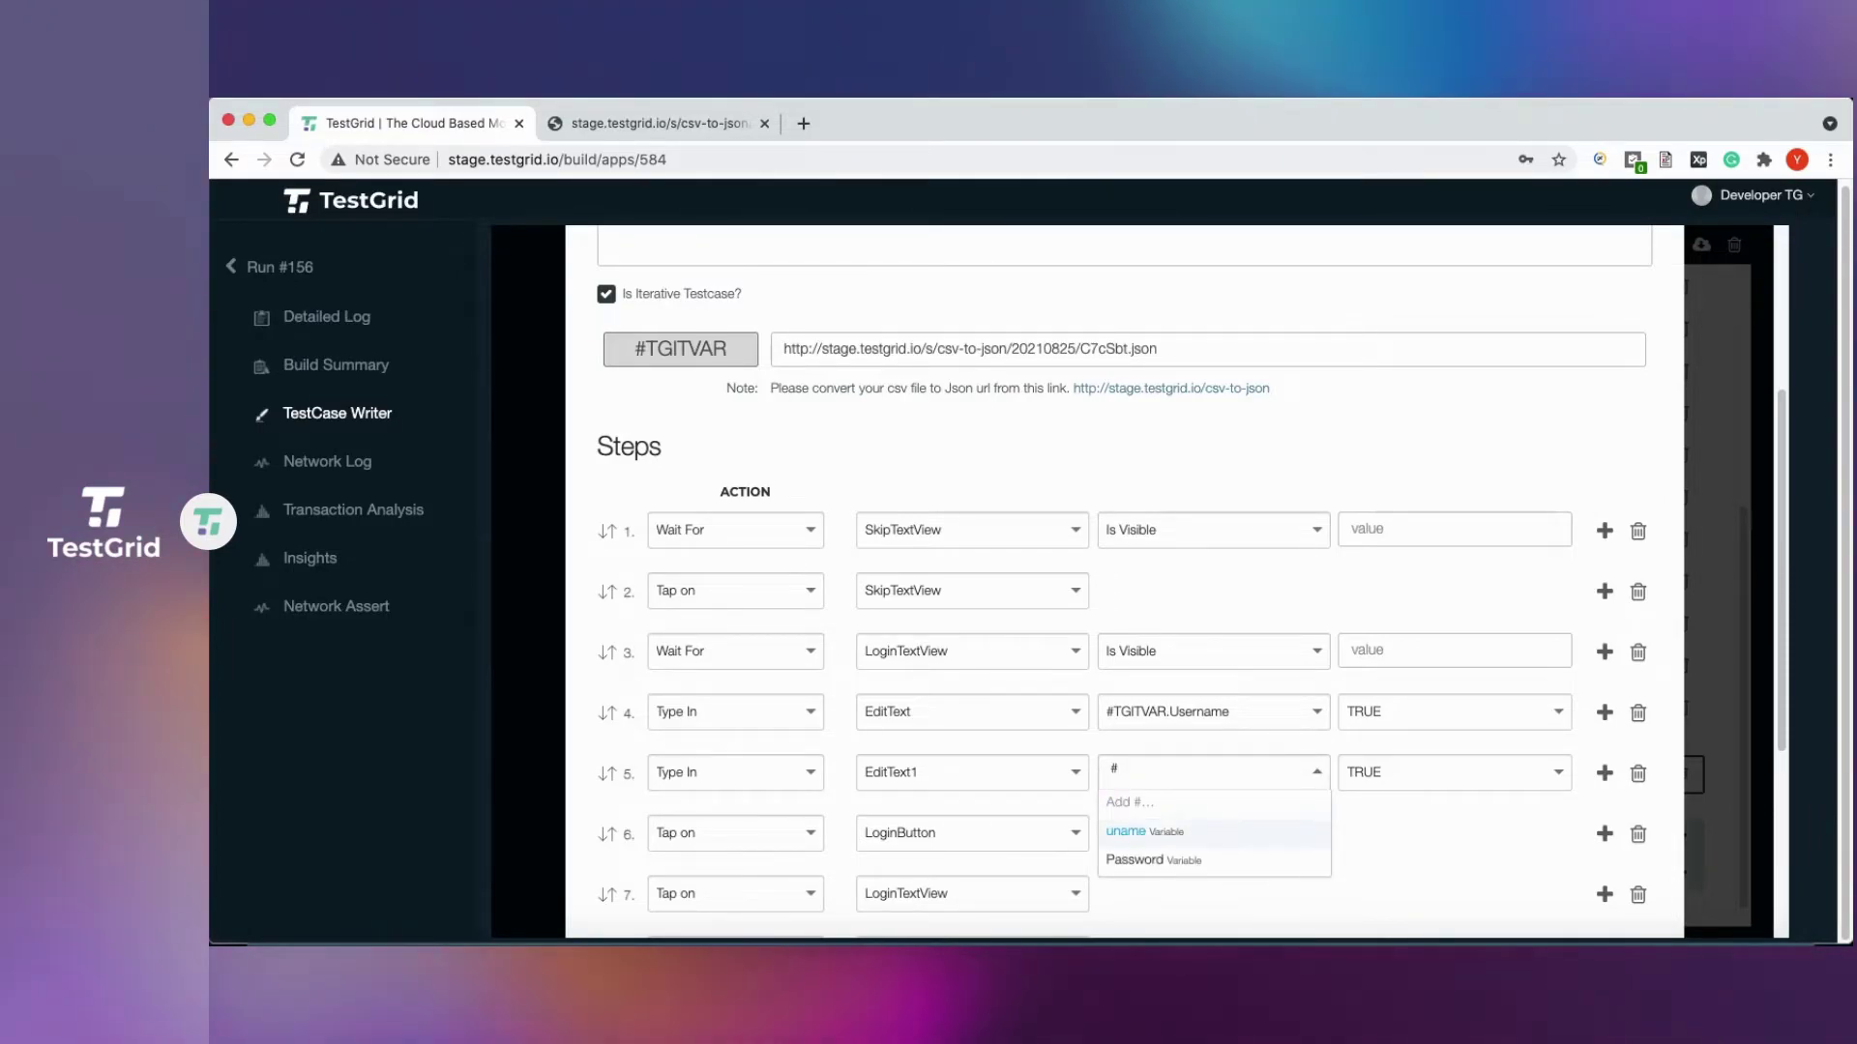
{"action": "type", "text": "#TGITVAR.Password"}
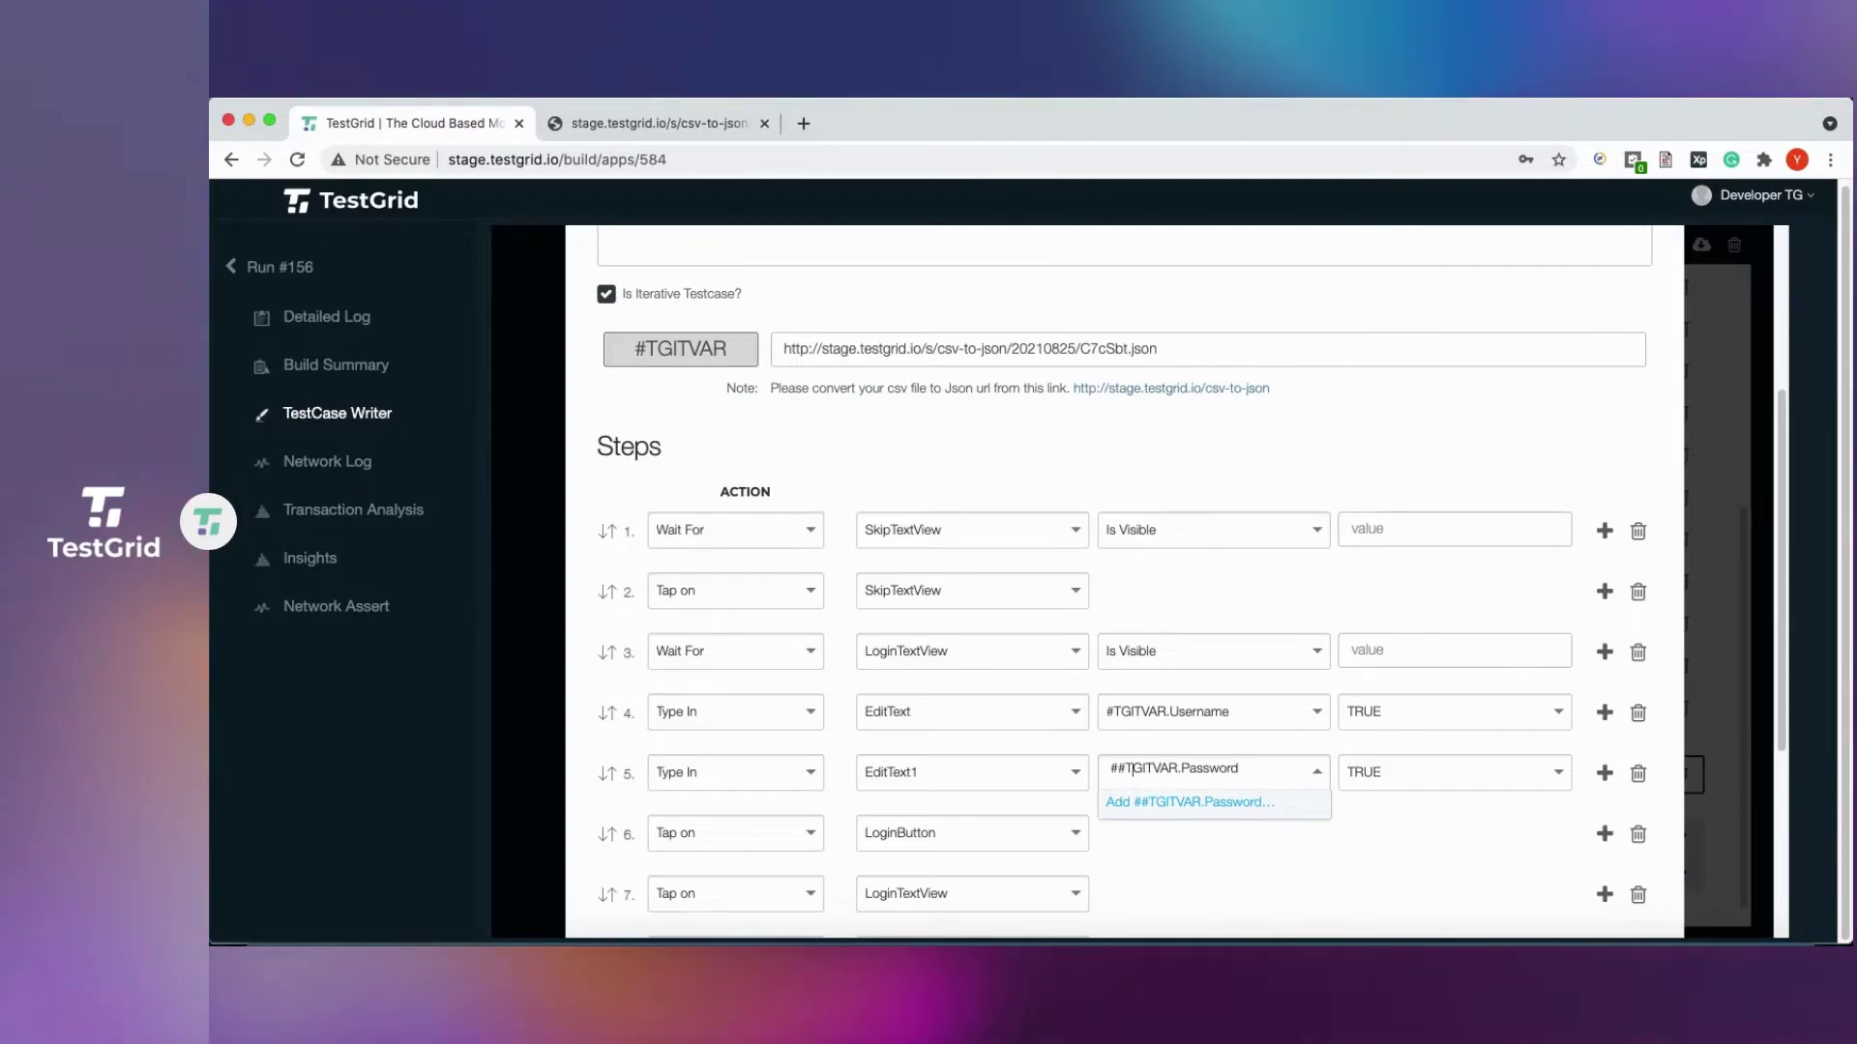
{"action": "key", "text": "BackSpace"}
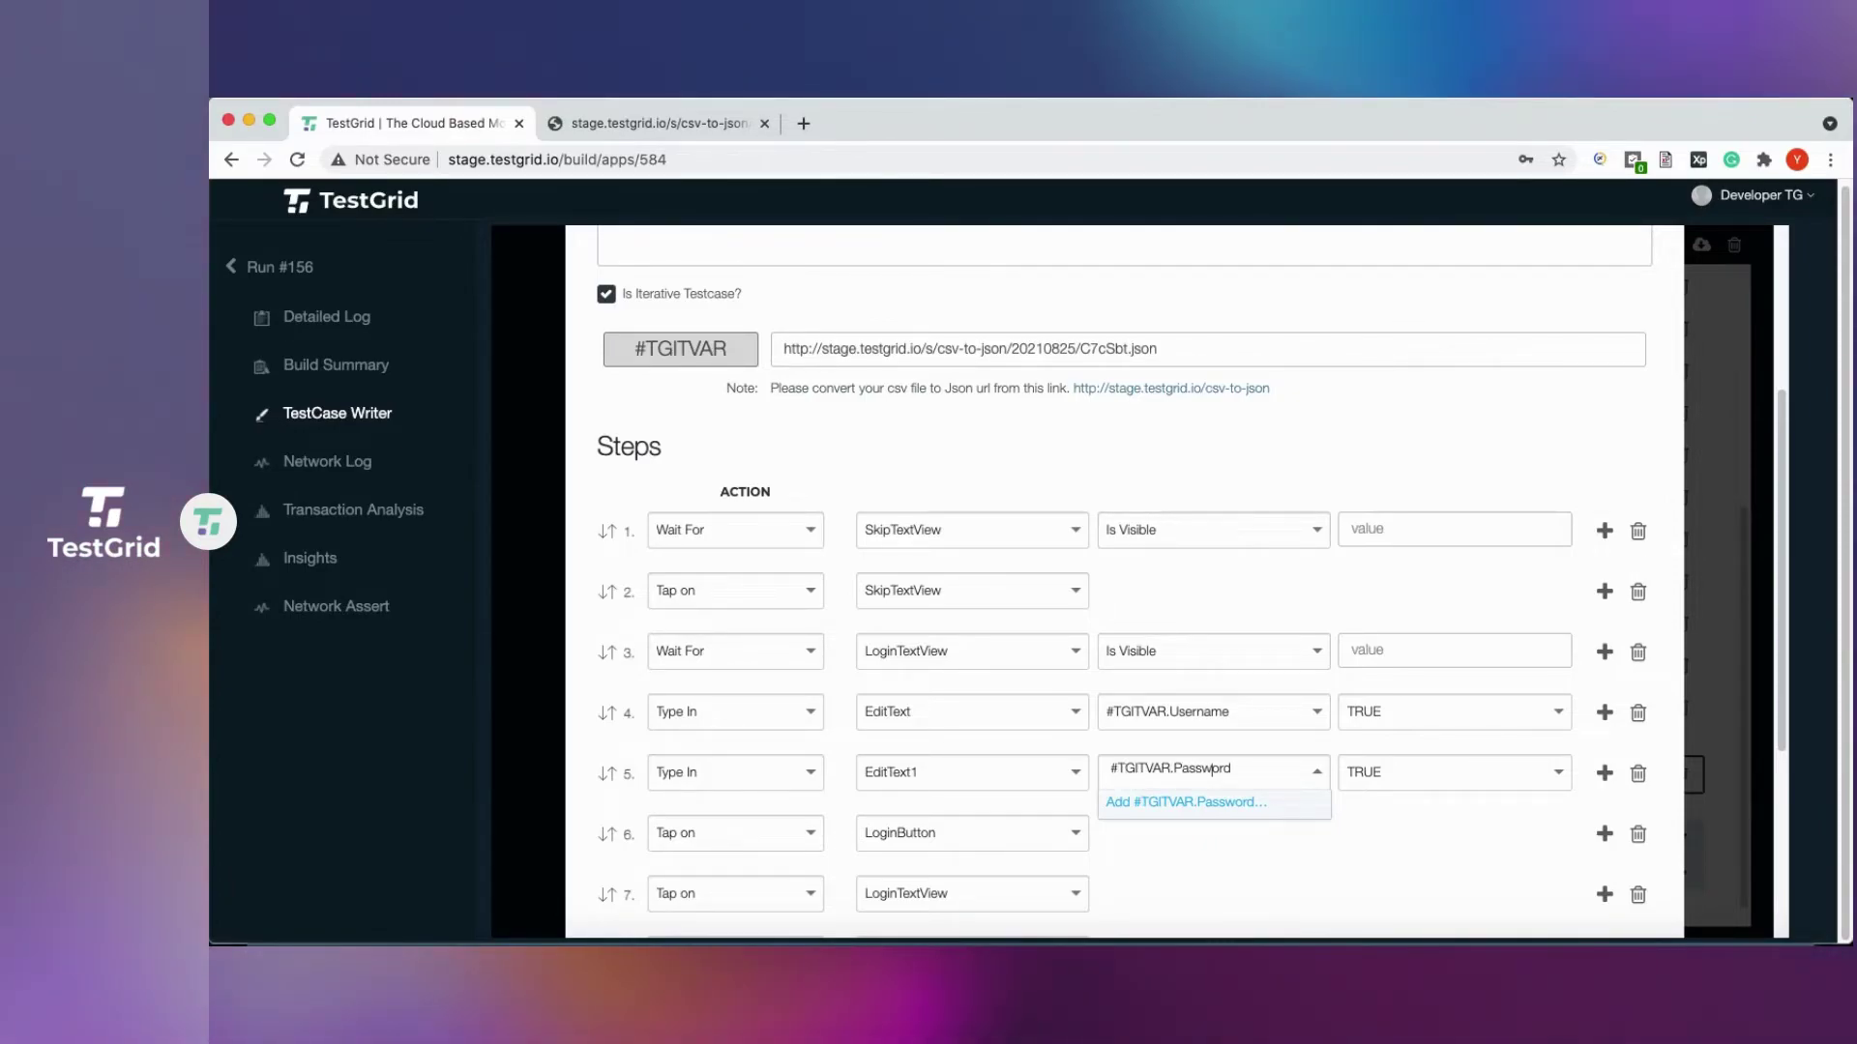
{"action": "left_click", "coordinate": [1173, 808]}
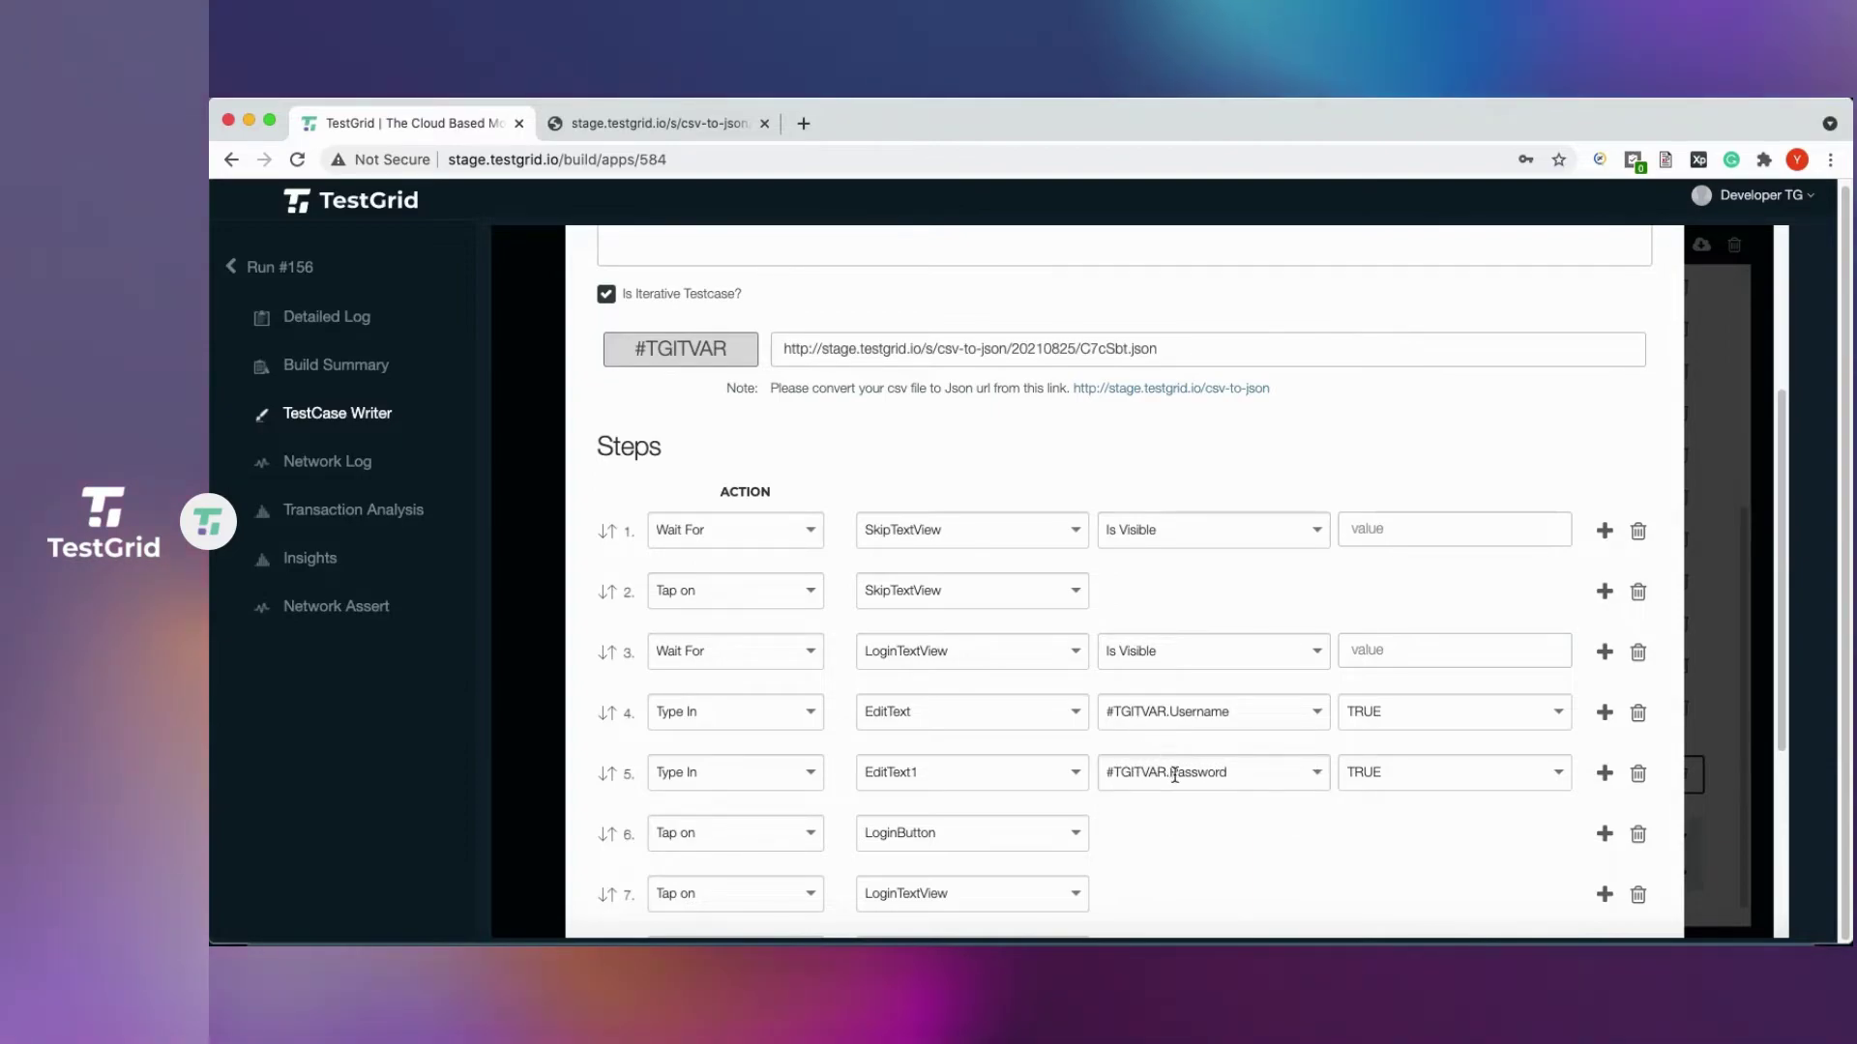
{"action": "scroll", "coordinate": [1185, 774], "scroll_direction": "down", "scroll_amount": 2}
{"action": "scroll", "coordinate": [1190, 780], "scroll_direction": "down", "scroll_amount": 3}
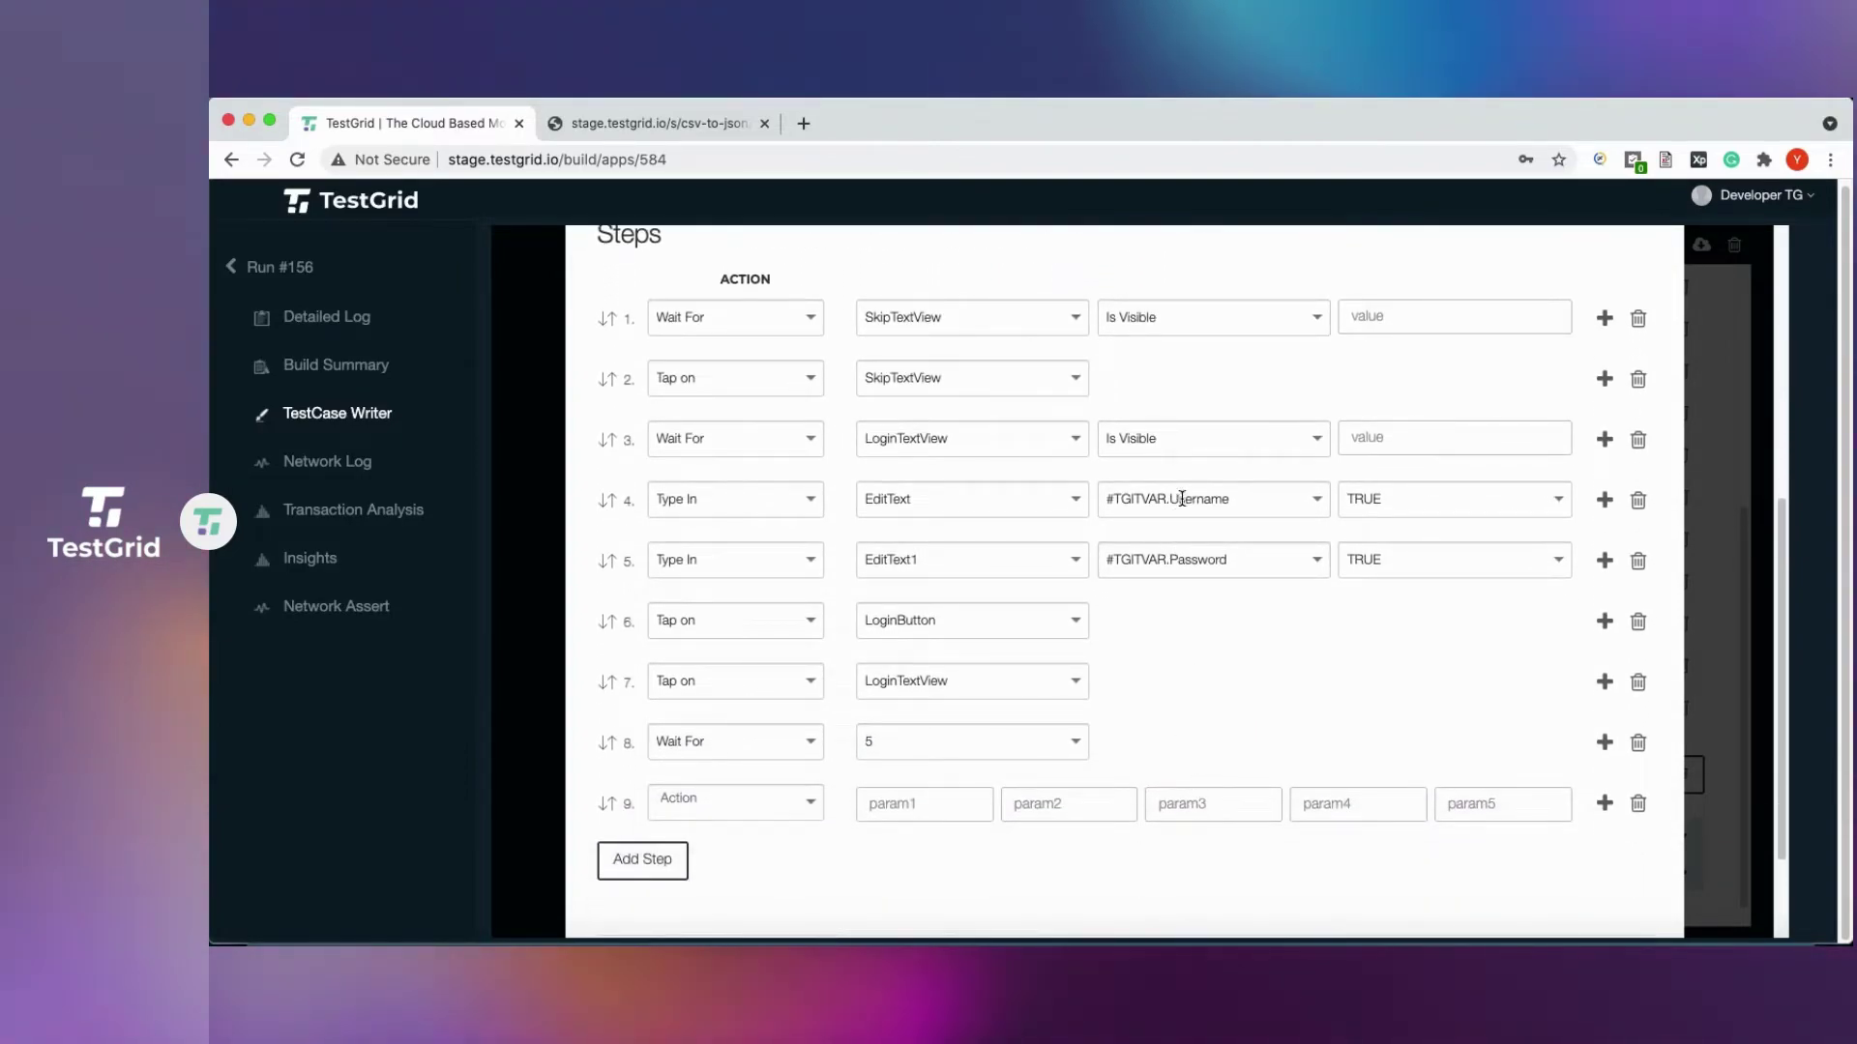
Reopen inputdata.csv in TextEdit beside the steps and highlight its Username and Password headers.
{"action": "right_click", "coordinate": [548, 943]}
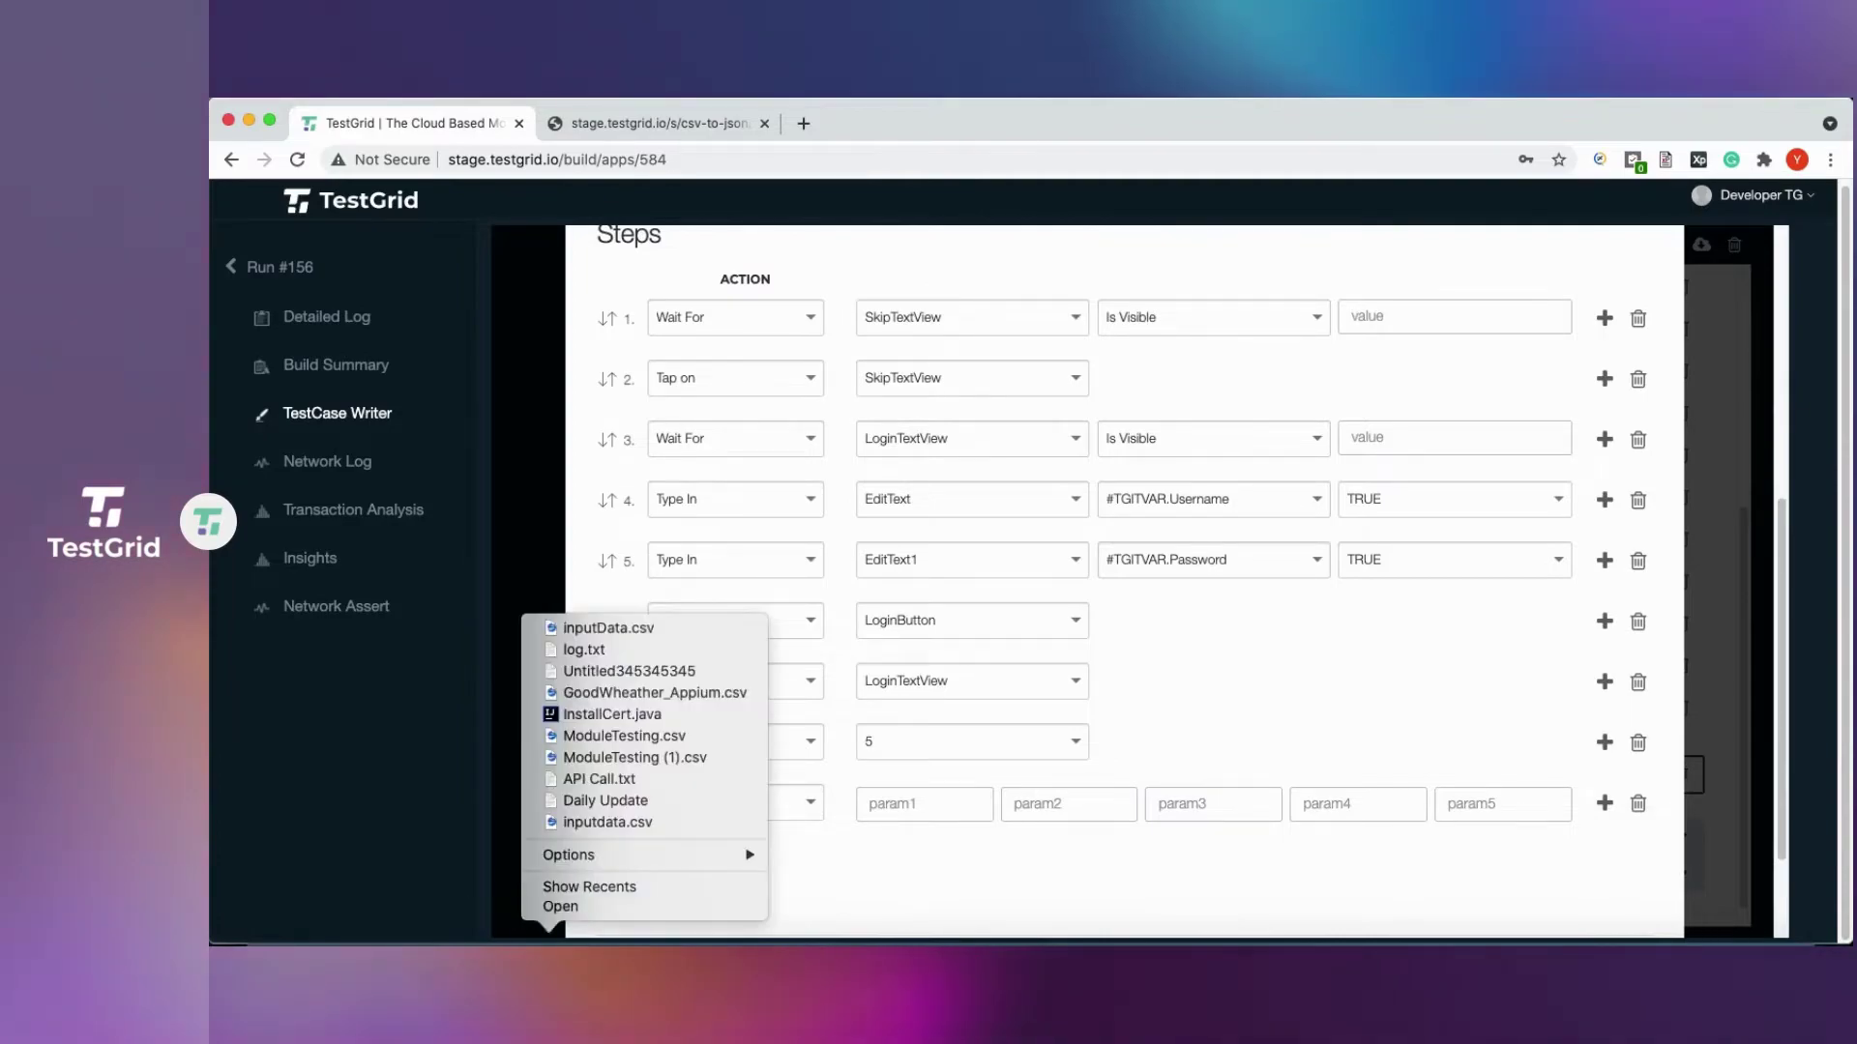
{"action": "left_click", "coordinate": [607, 822]}
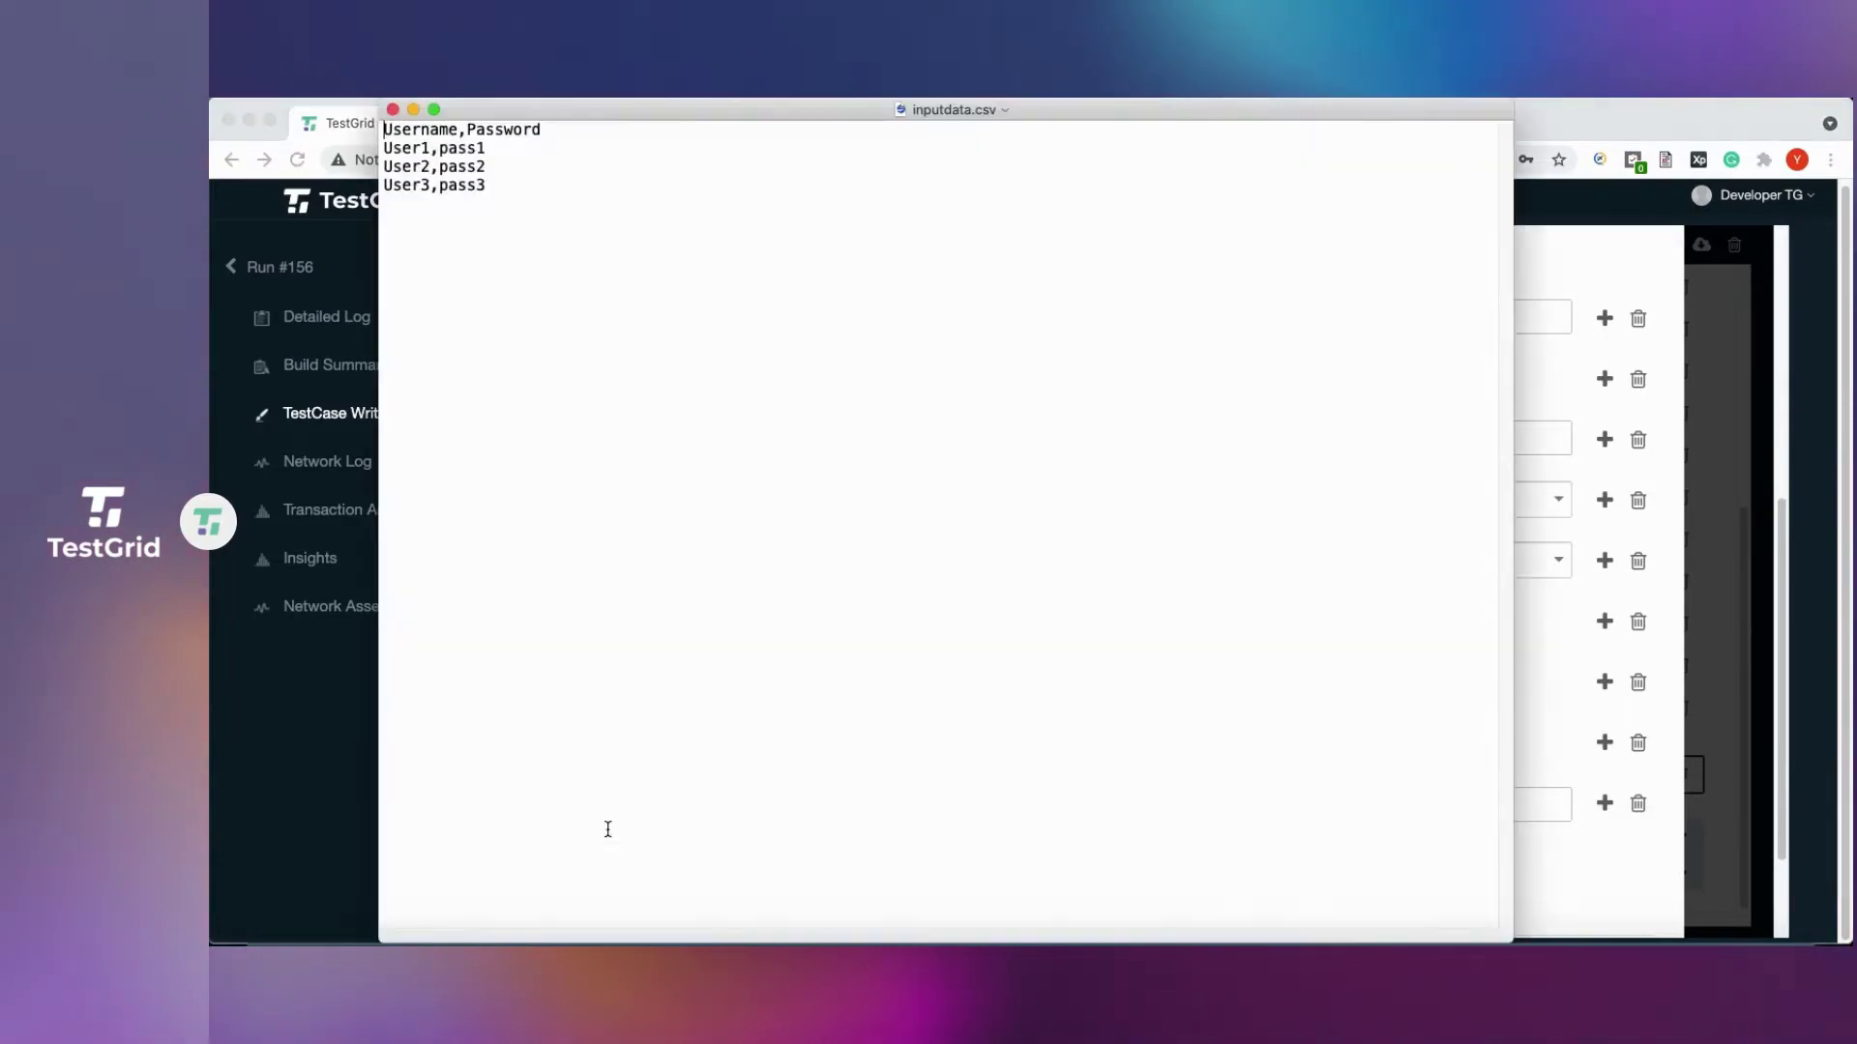
{"action": "left_click_drag", "start_coordinate": [675, 110], "coordinate": [1397, 601]}
{"action": "double_click", "coordinate": [1139, 623]}
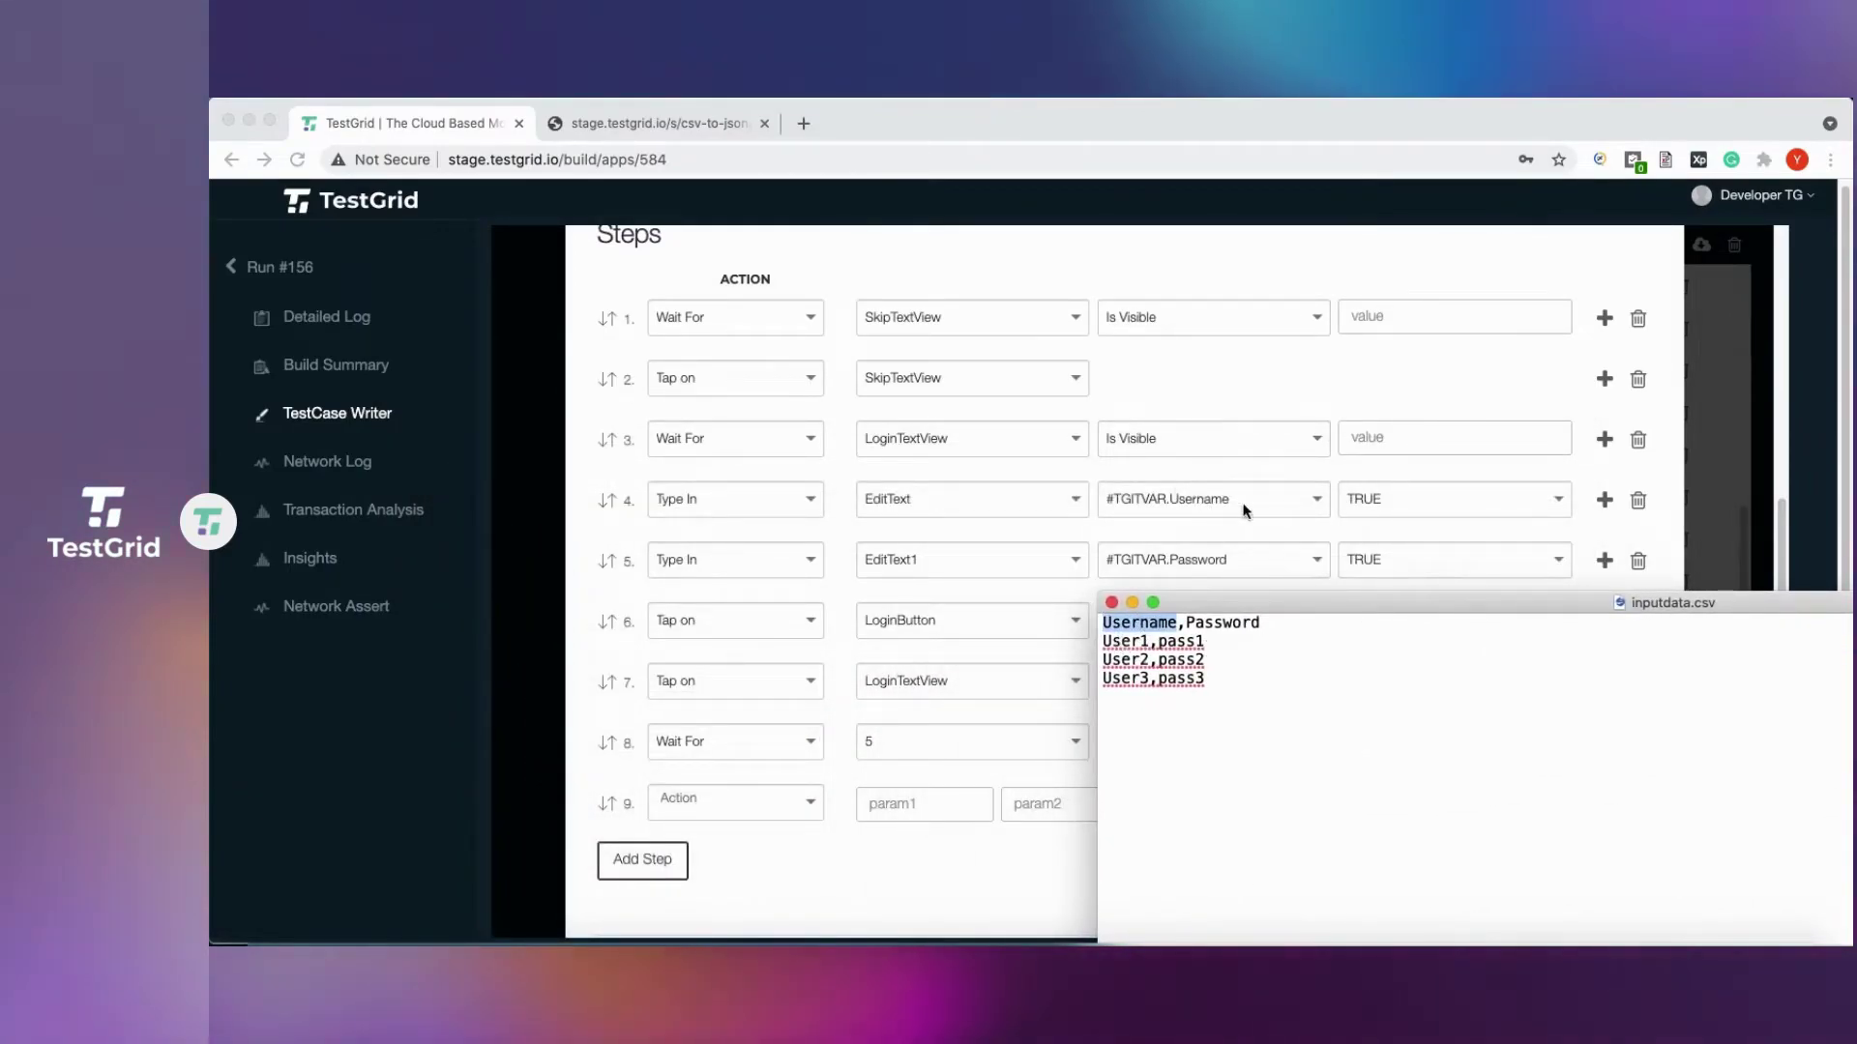
{"action": "double_click", "coordinate": [1226, 625]}
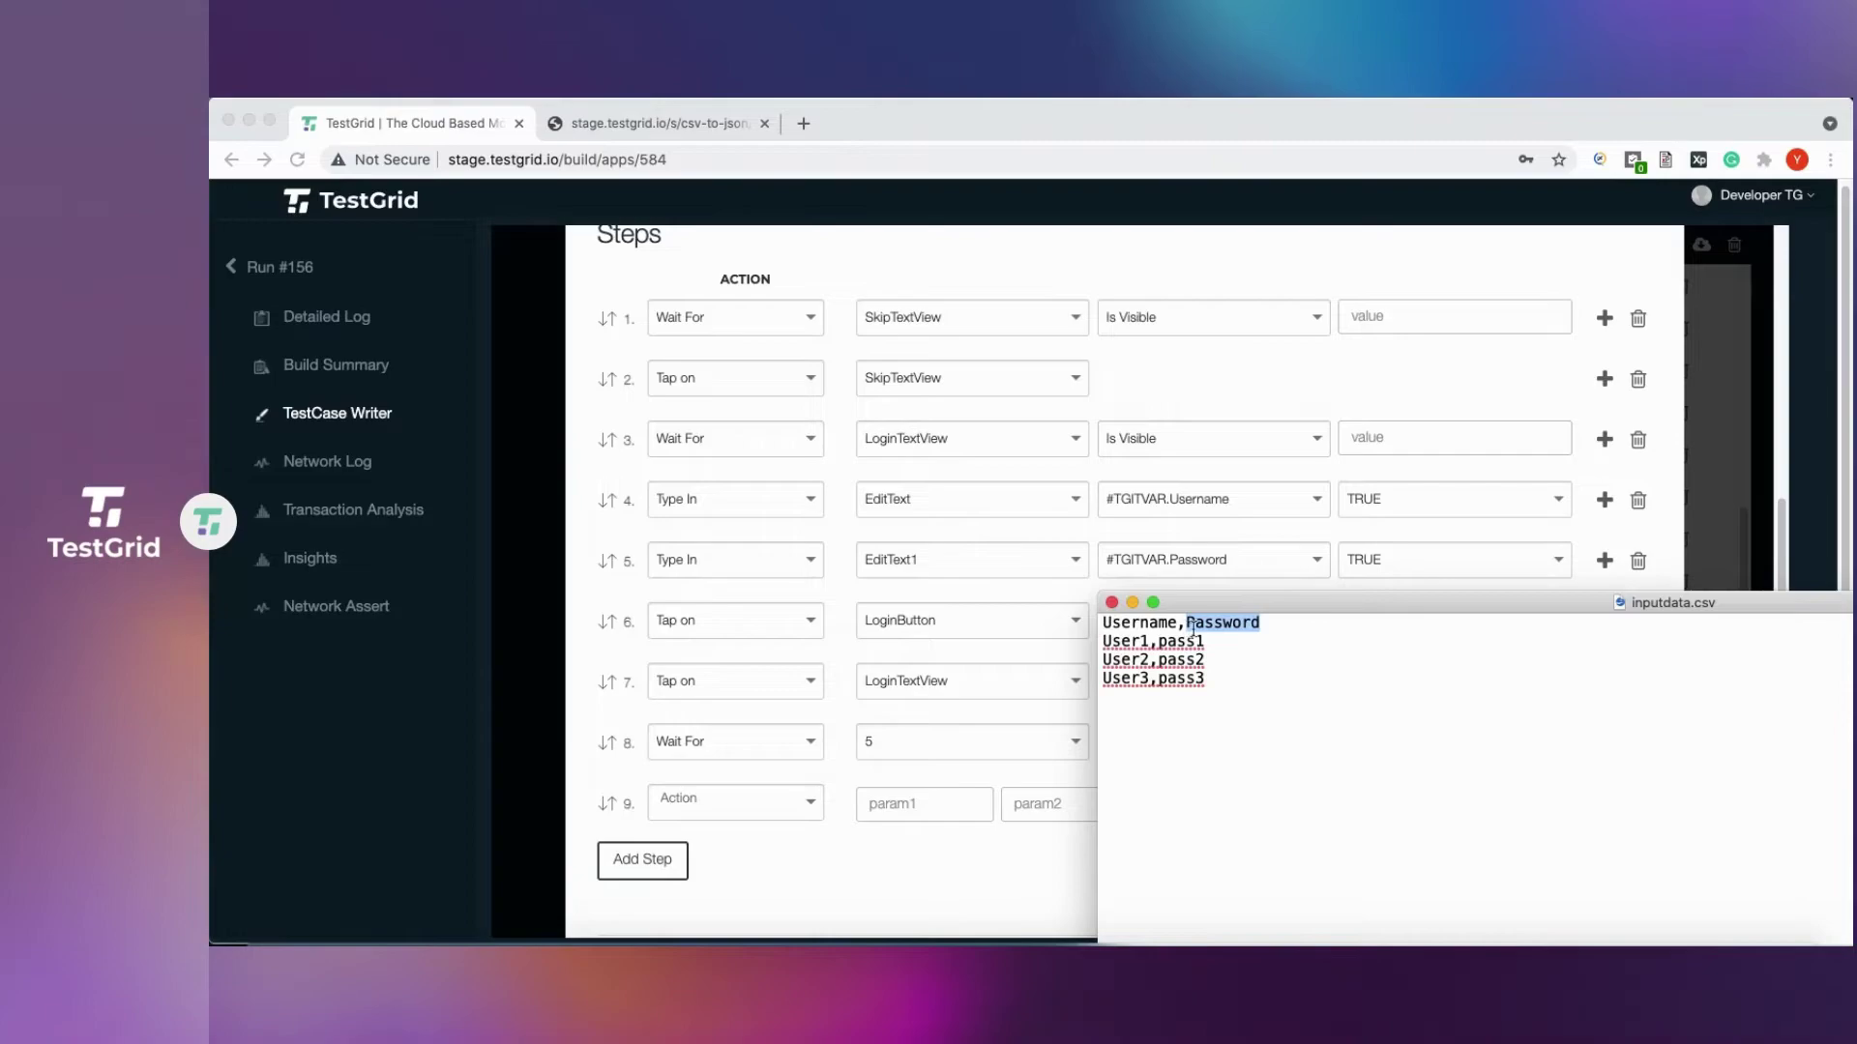
Keep #TGITVAR.Password for step 5, save with Update, and tick TestLoginProcess in SmokeTestCases.
{"action": "left_click", "coordinate": [1071, 693]}
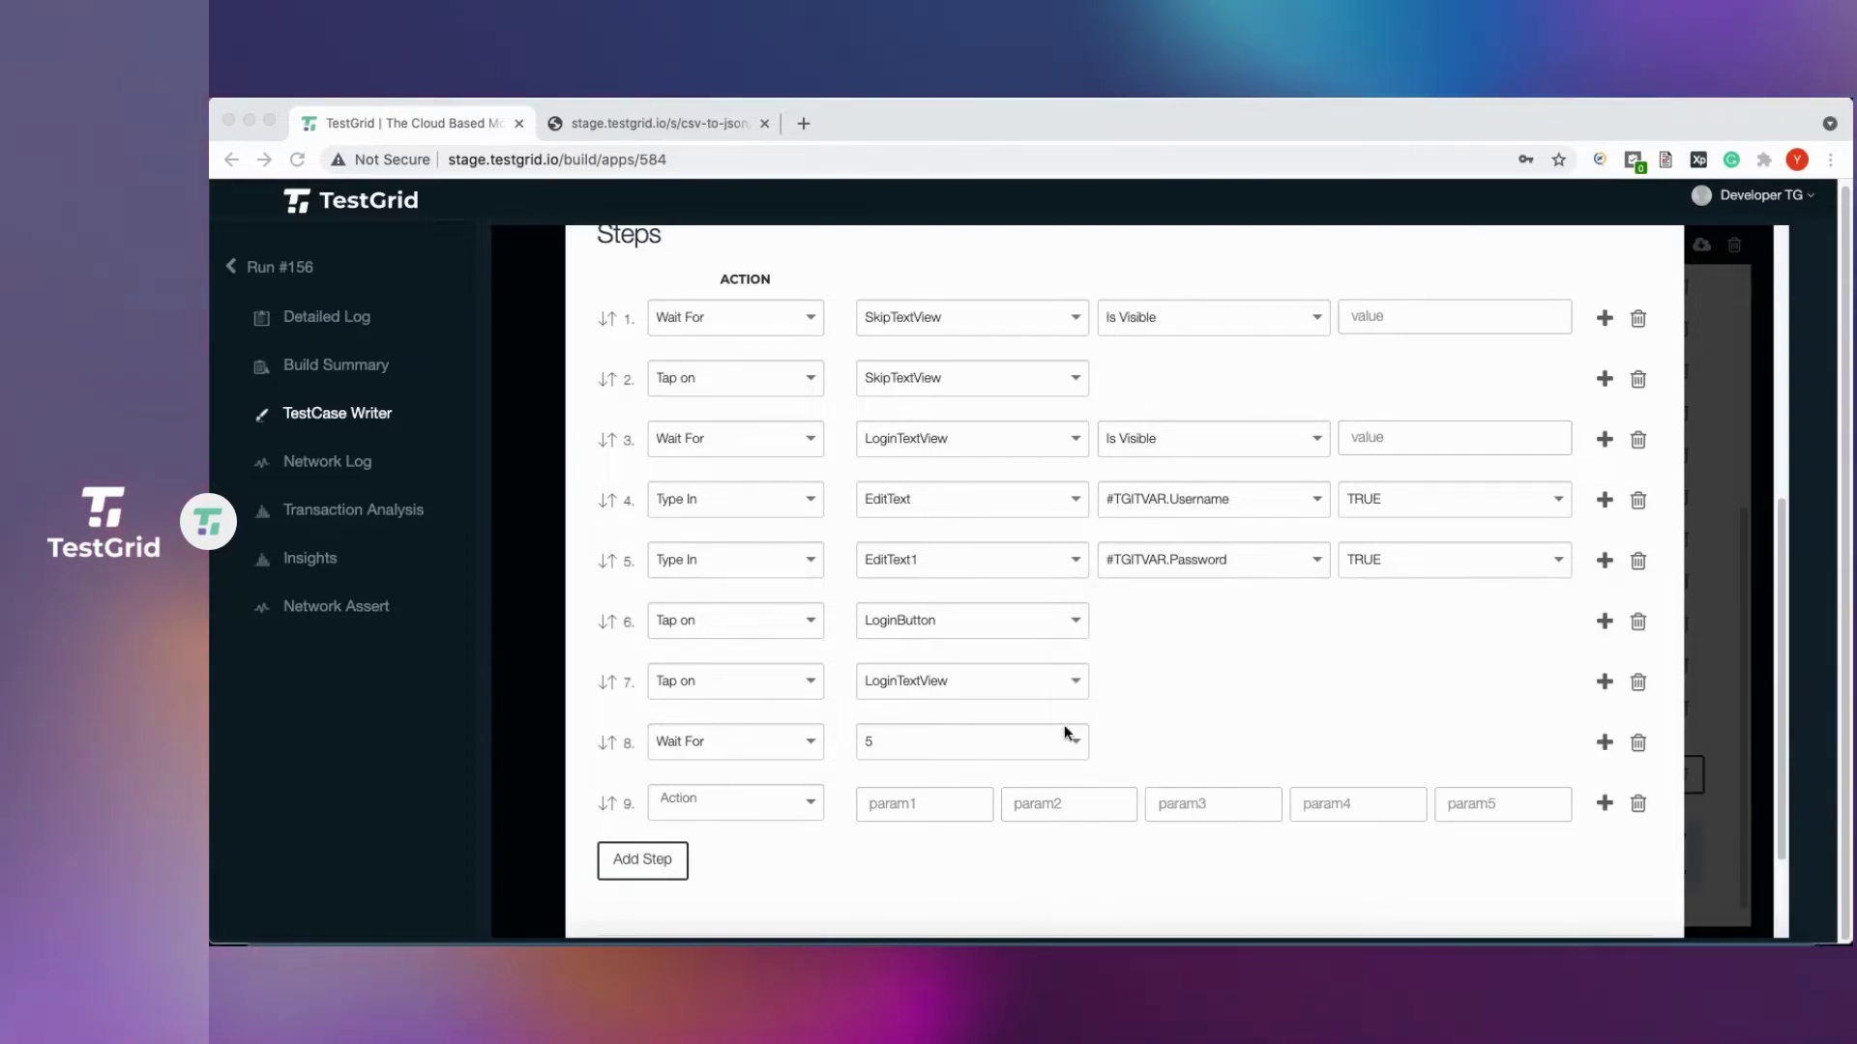
{"action": "scroll", "coordinate": [1199, 677], "scroll_direction": "down", "scroll_amount": 3}
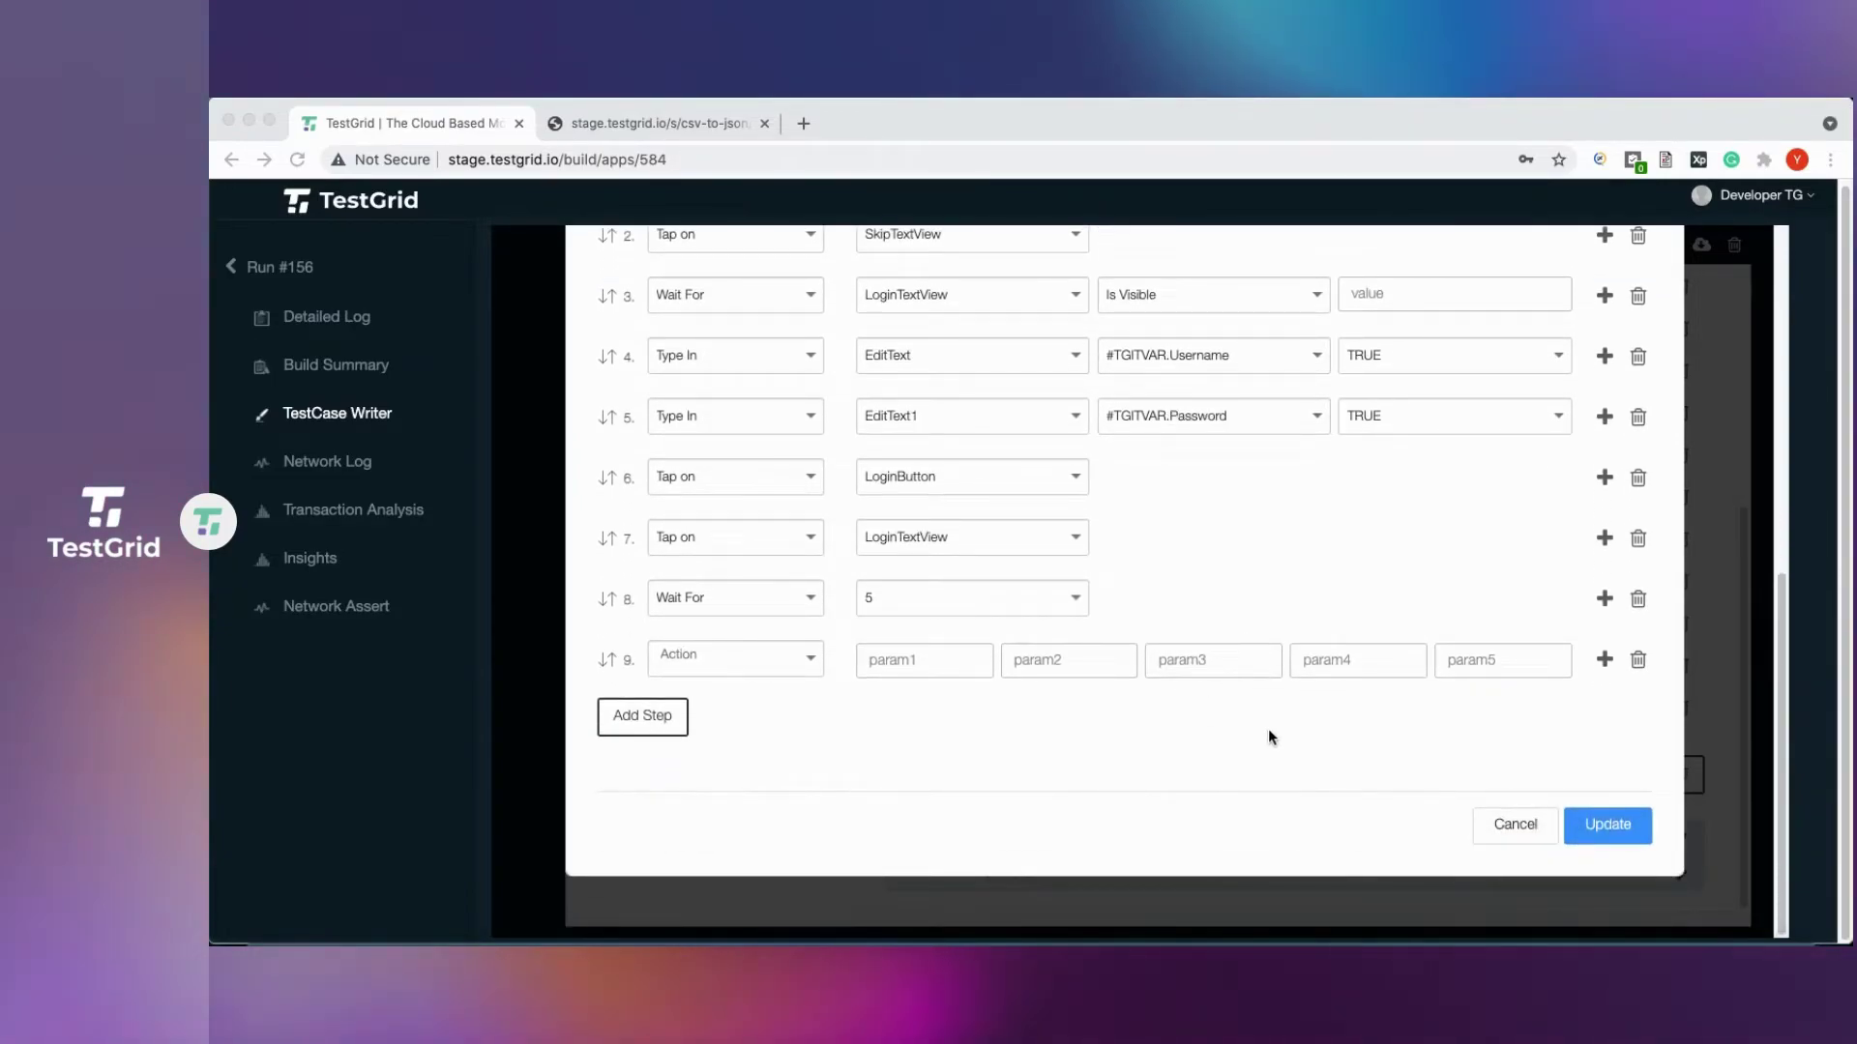
{"action": "left_click", "coordinate": [1609, 826]}
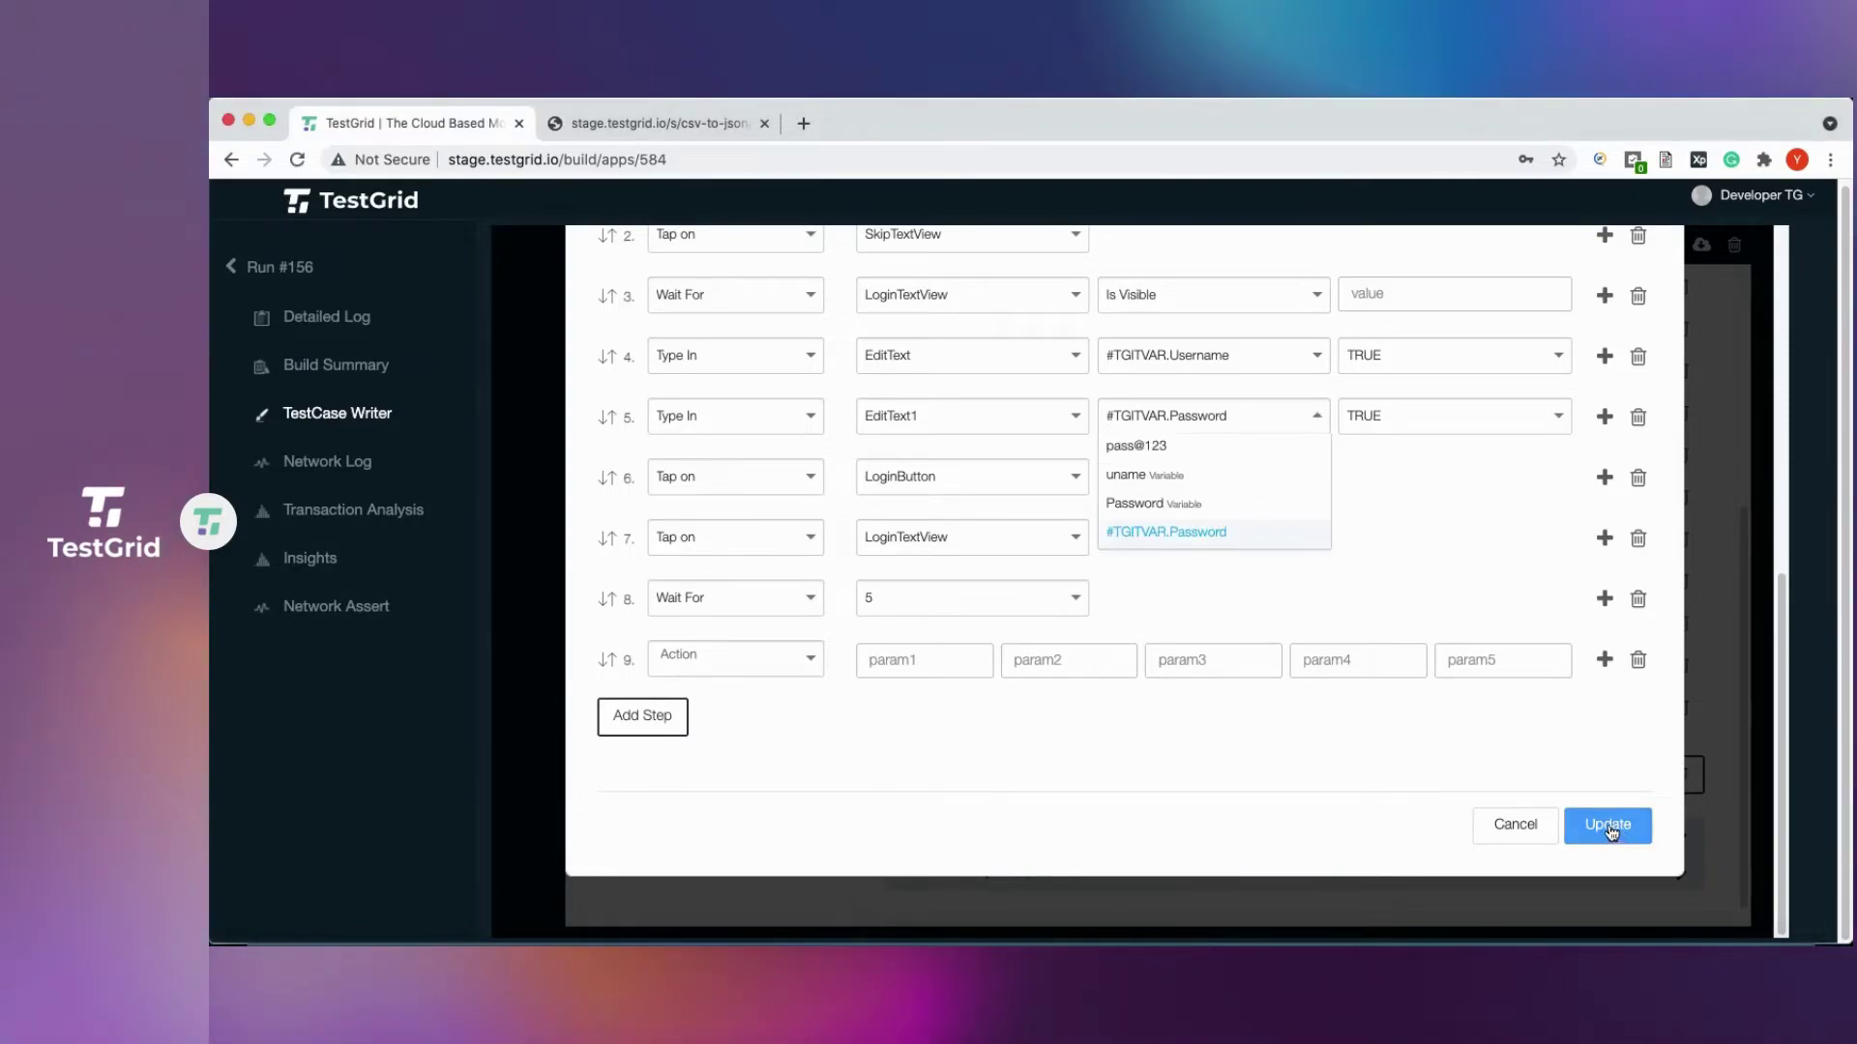
{"action": "left_click", "coordinate": [1153, 530]}
{"action": "left_click", "coordinate": [1598, 820]}
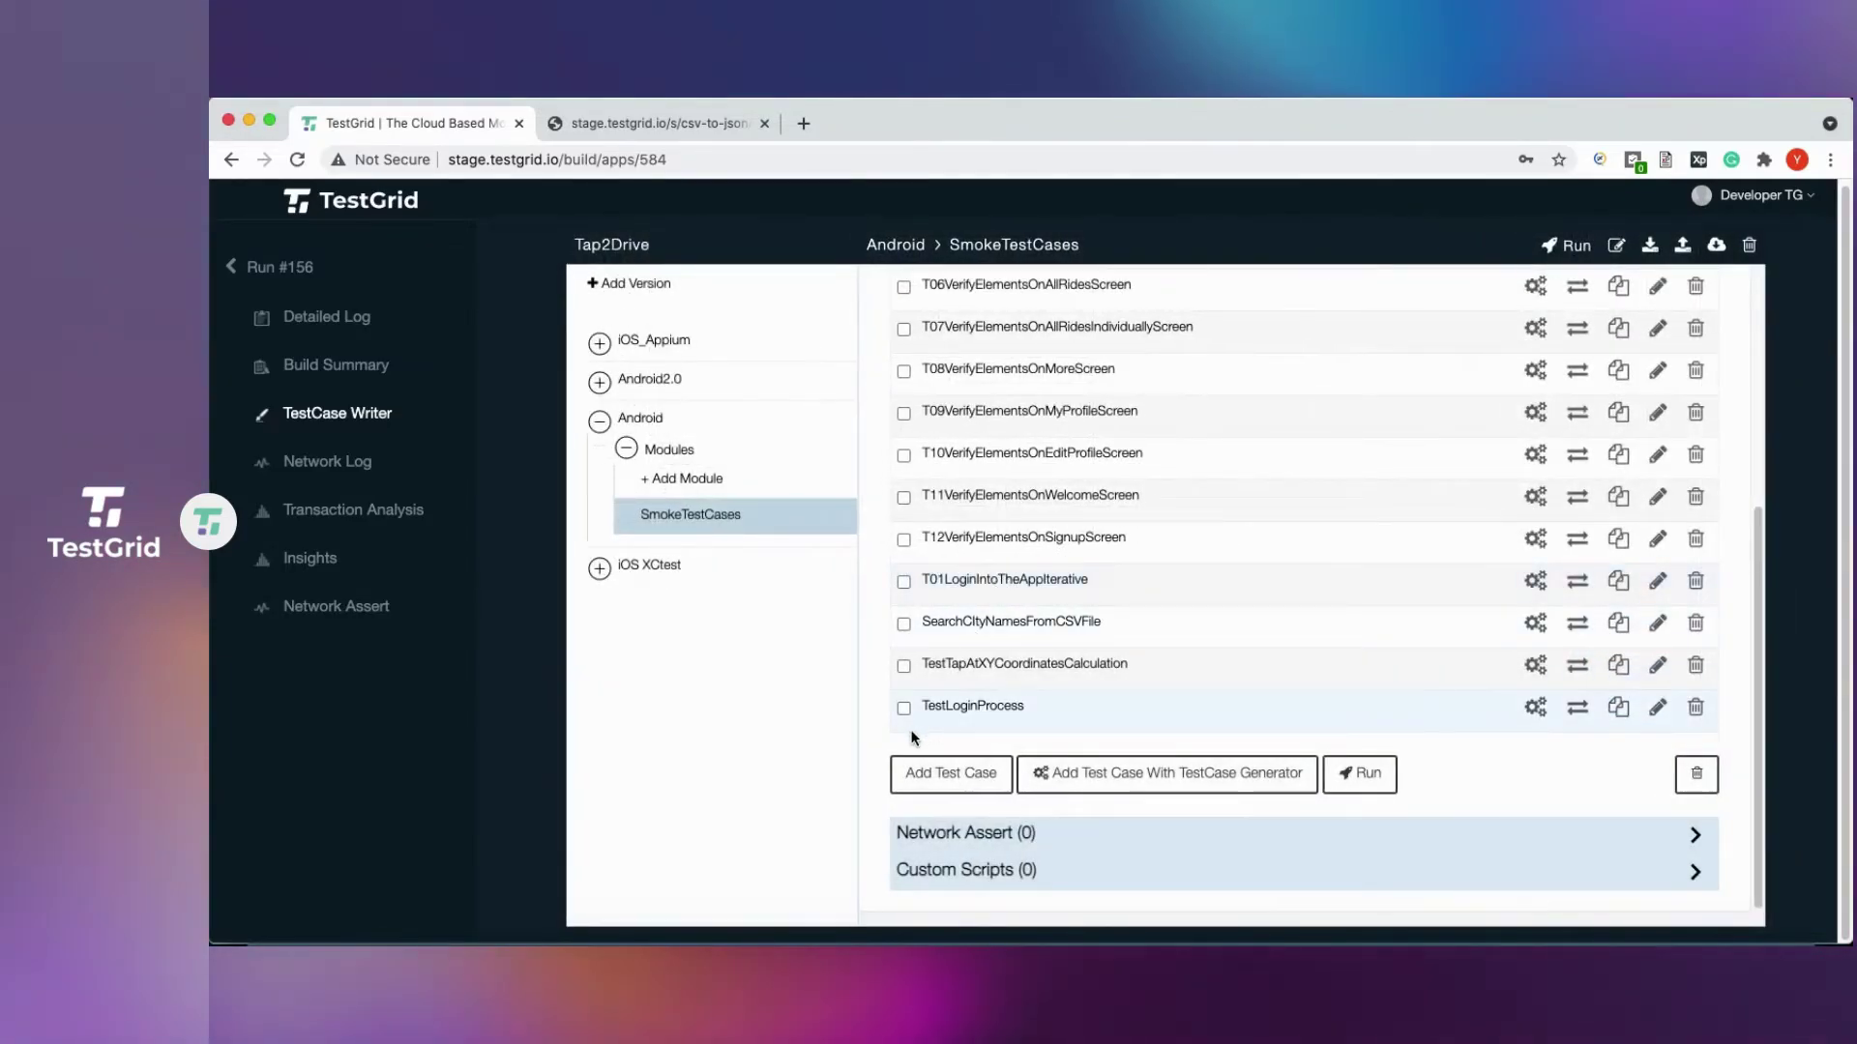
{"action": "left_click", "coordinate": [903, 708]}
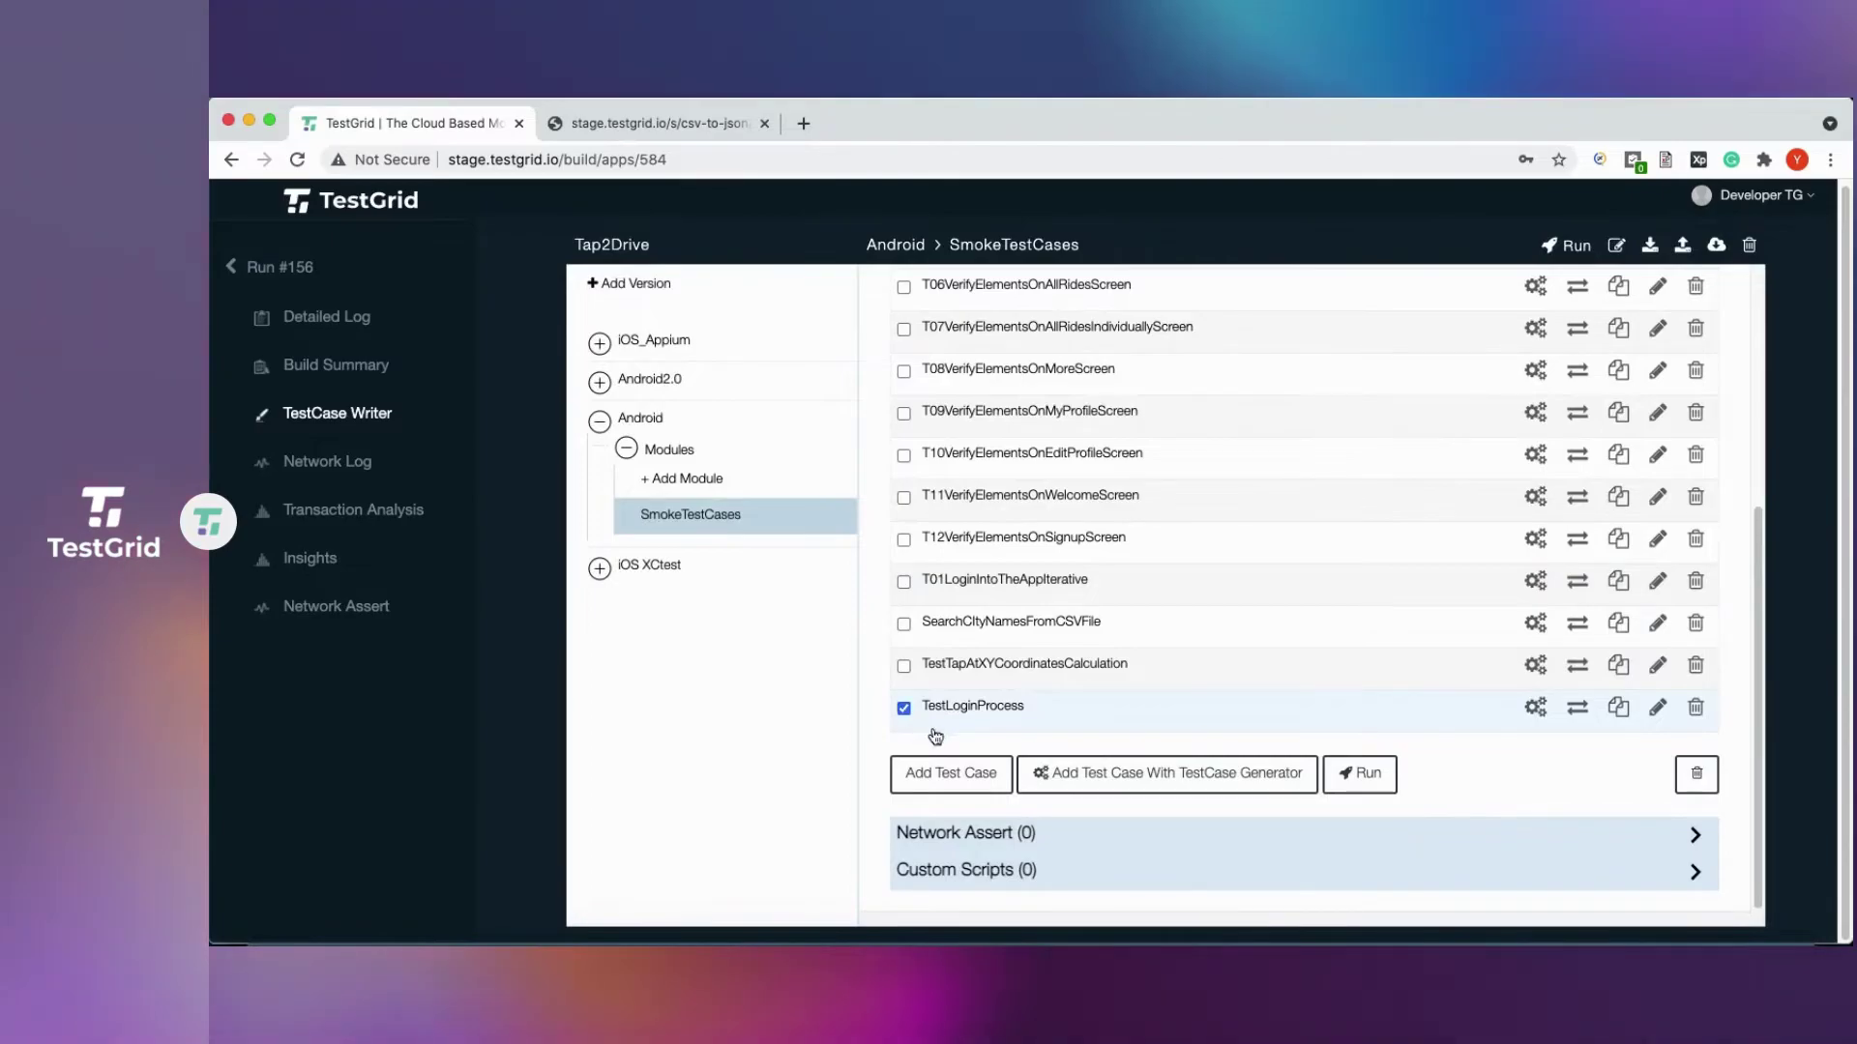
Run TestLoginProcess on the Samsung A10 (10.0) with 1 iteration as run #158.
{"action": "left_click", "coordinate": [1363, 775]}
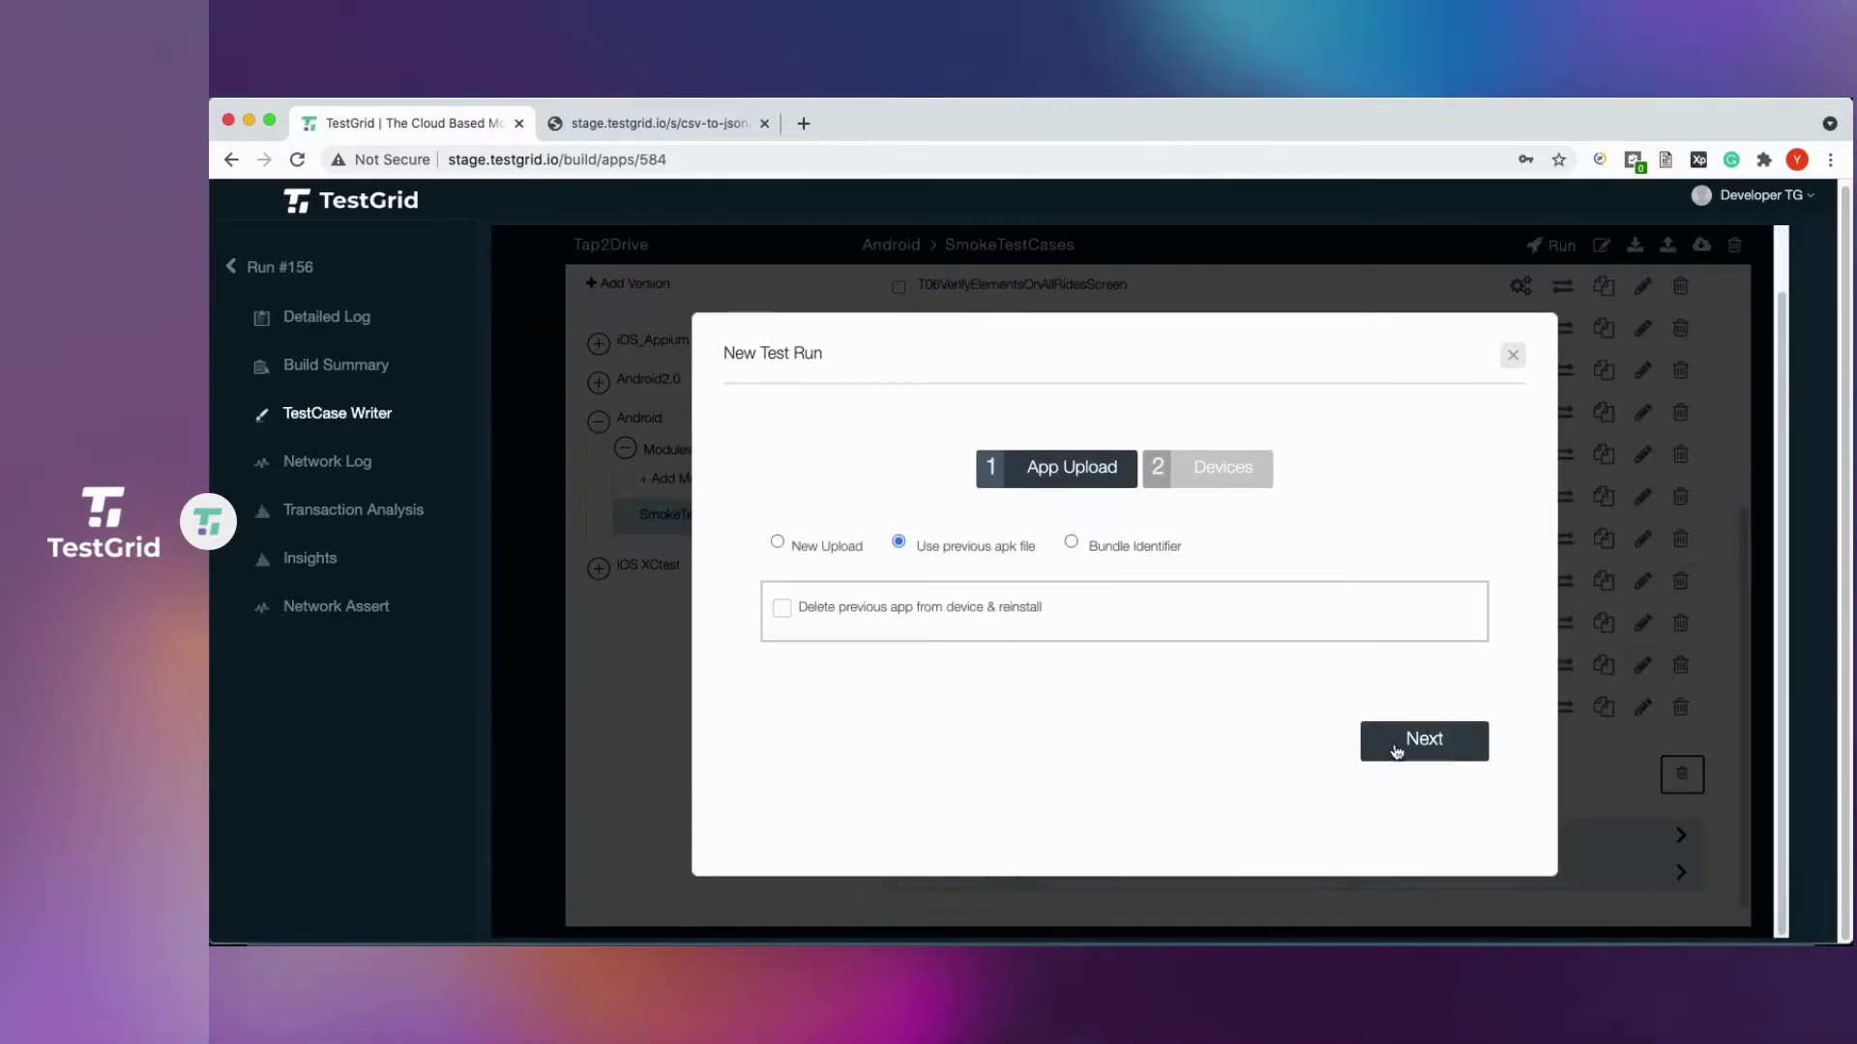
{"action": "left_click", "coordinate": [1408, 746]}
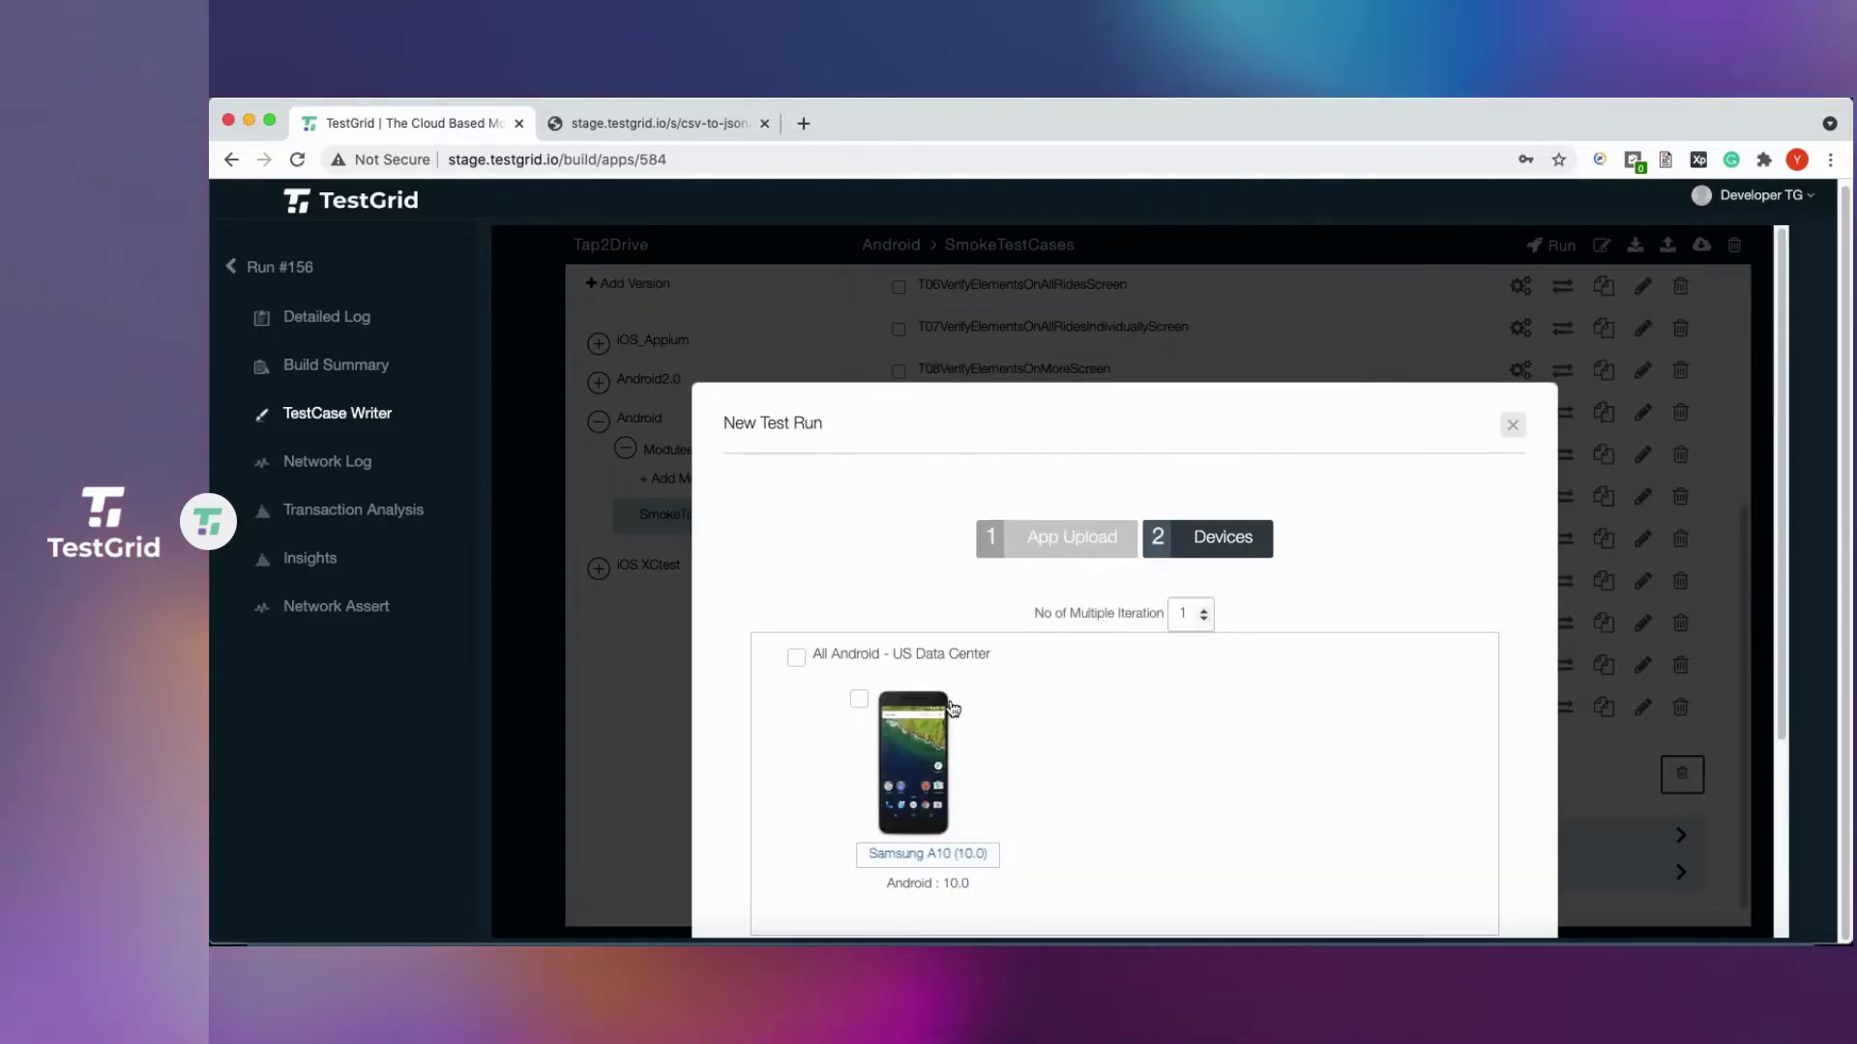
{"action": "scroll", "coordinate": [1370, 793], "scroll_direction": "down", "scroll_amount": 2}
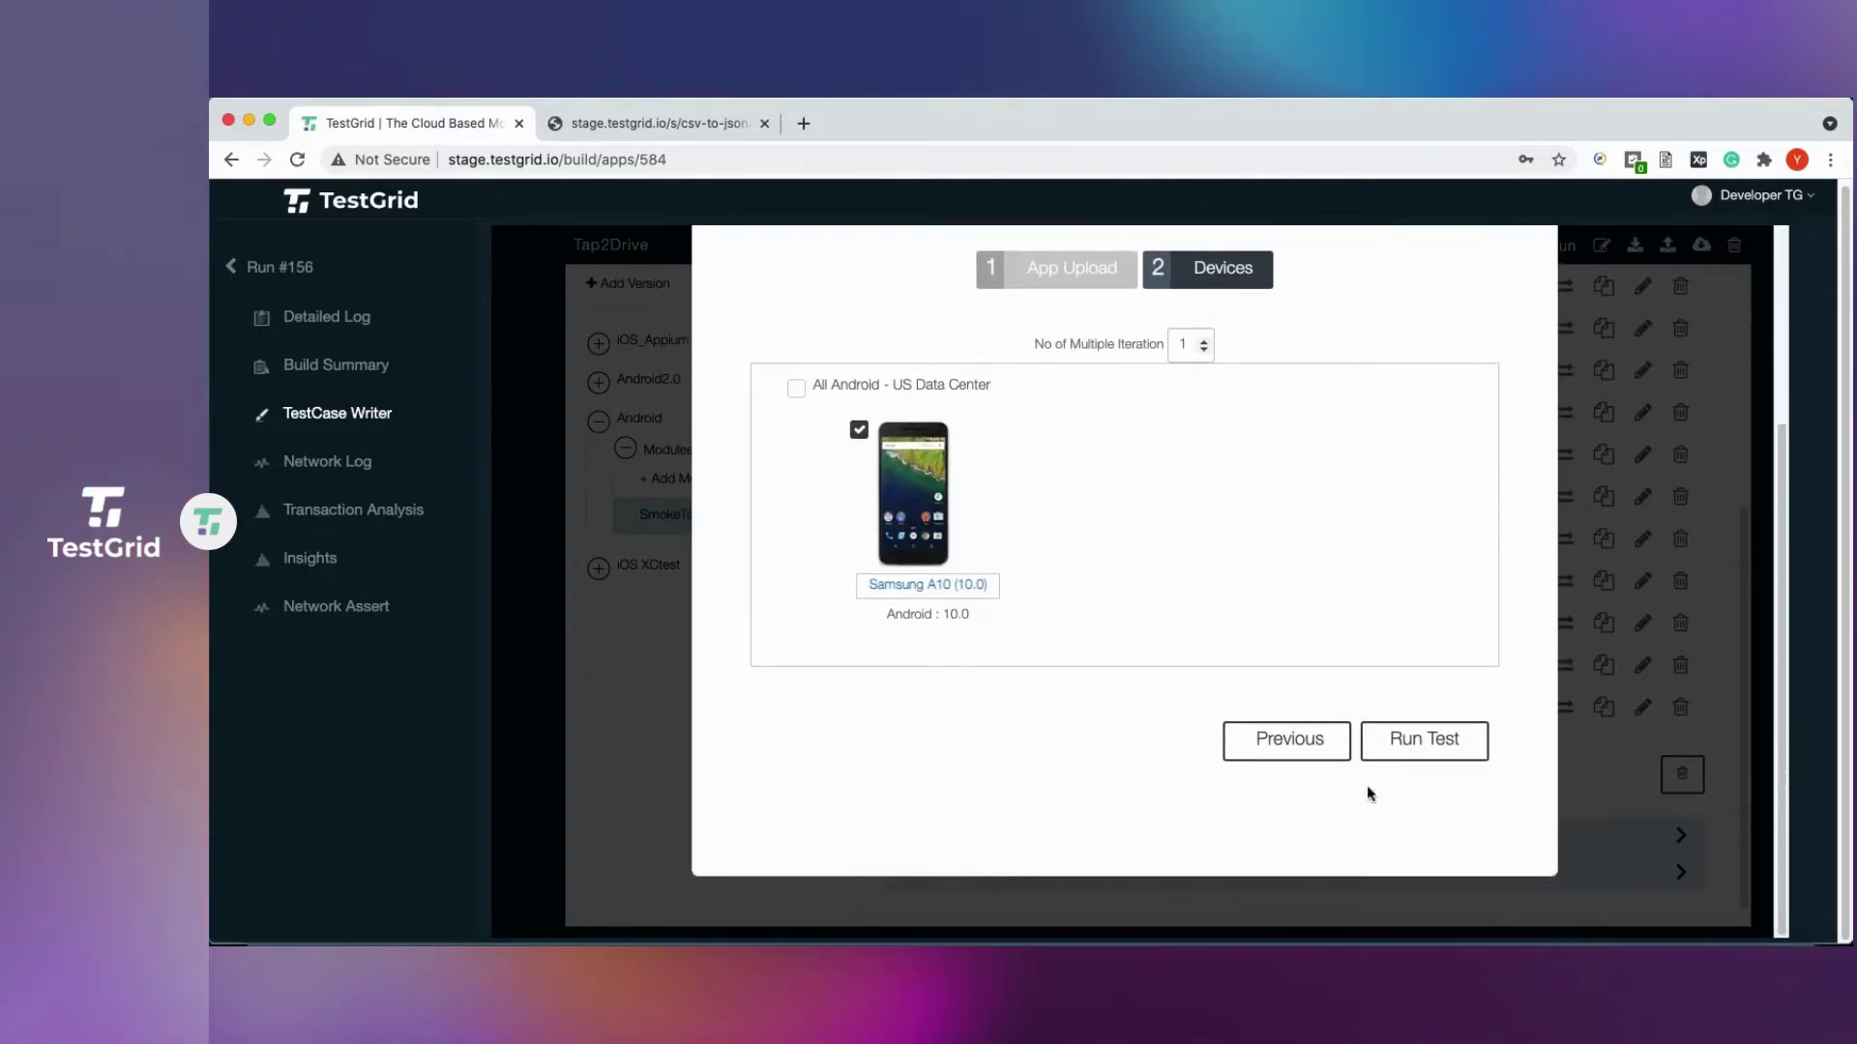
{"action": "left_click", "coordinate": [1420, 754]}
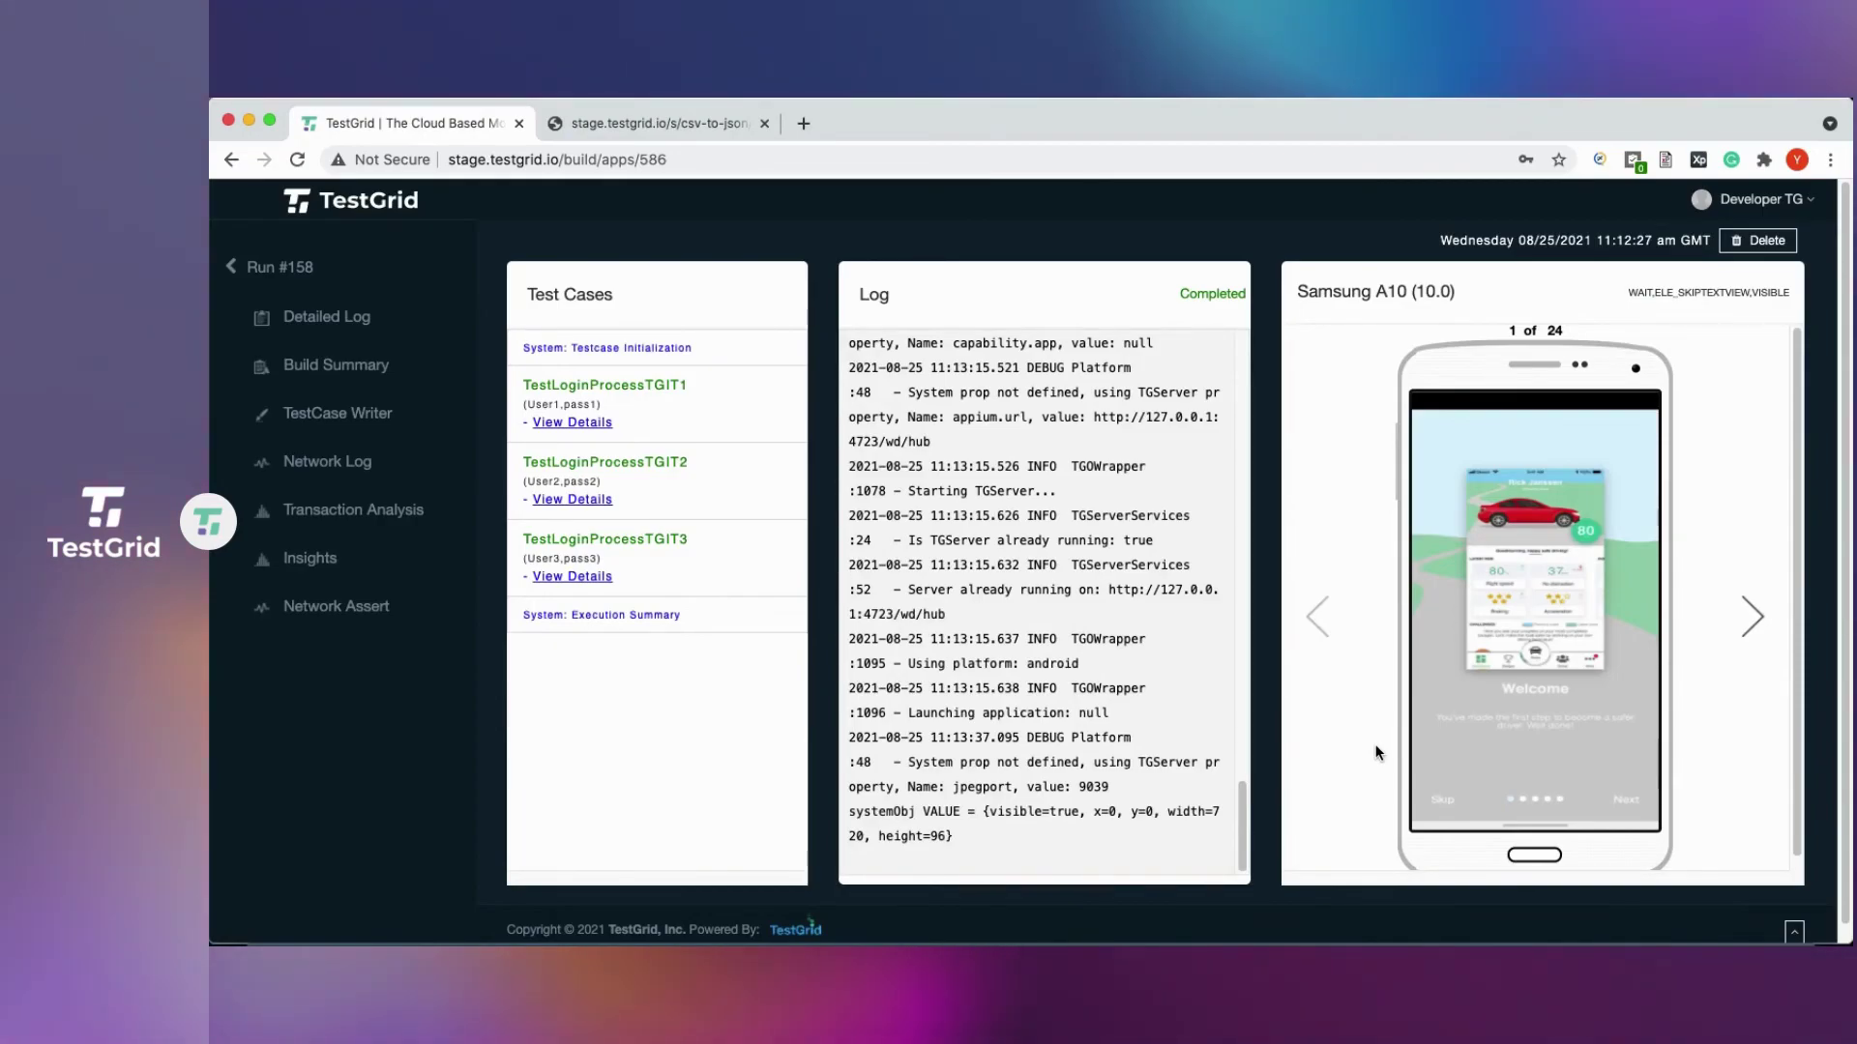
Check the credentials used by iterations 1–3 in View Details, then show run #158's Build Summary.
{"action": "scroll", "coordinate": [1359, 742], "scroll_direction": "down", "scroll_amount": 1}
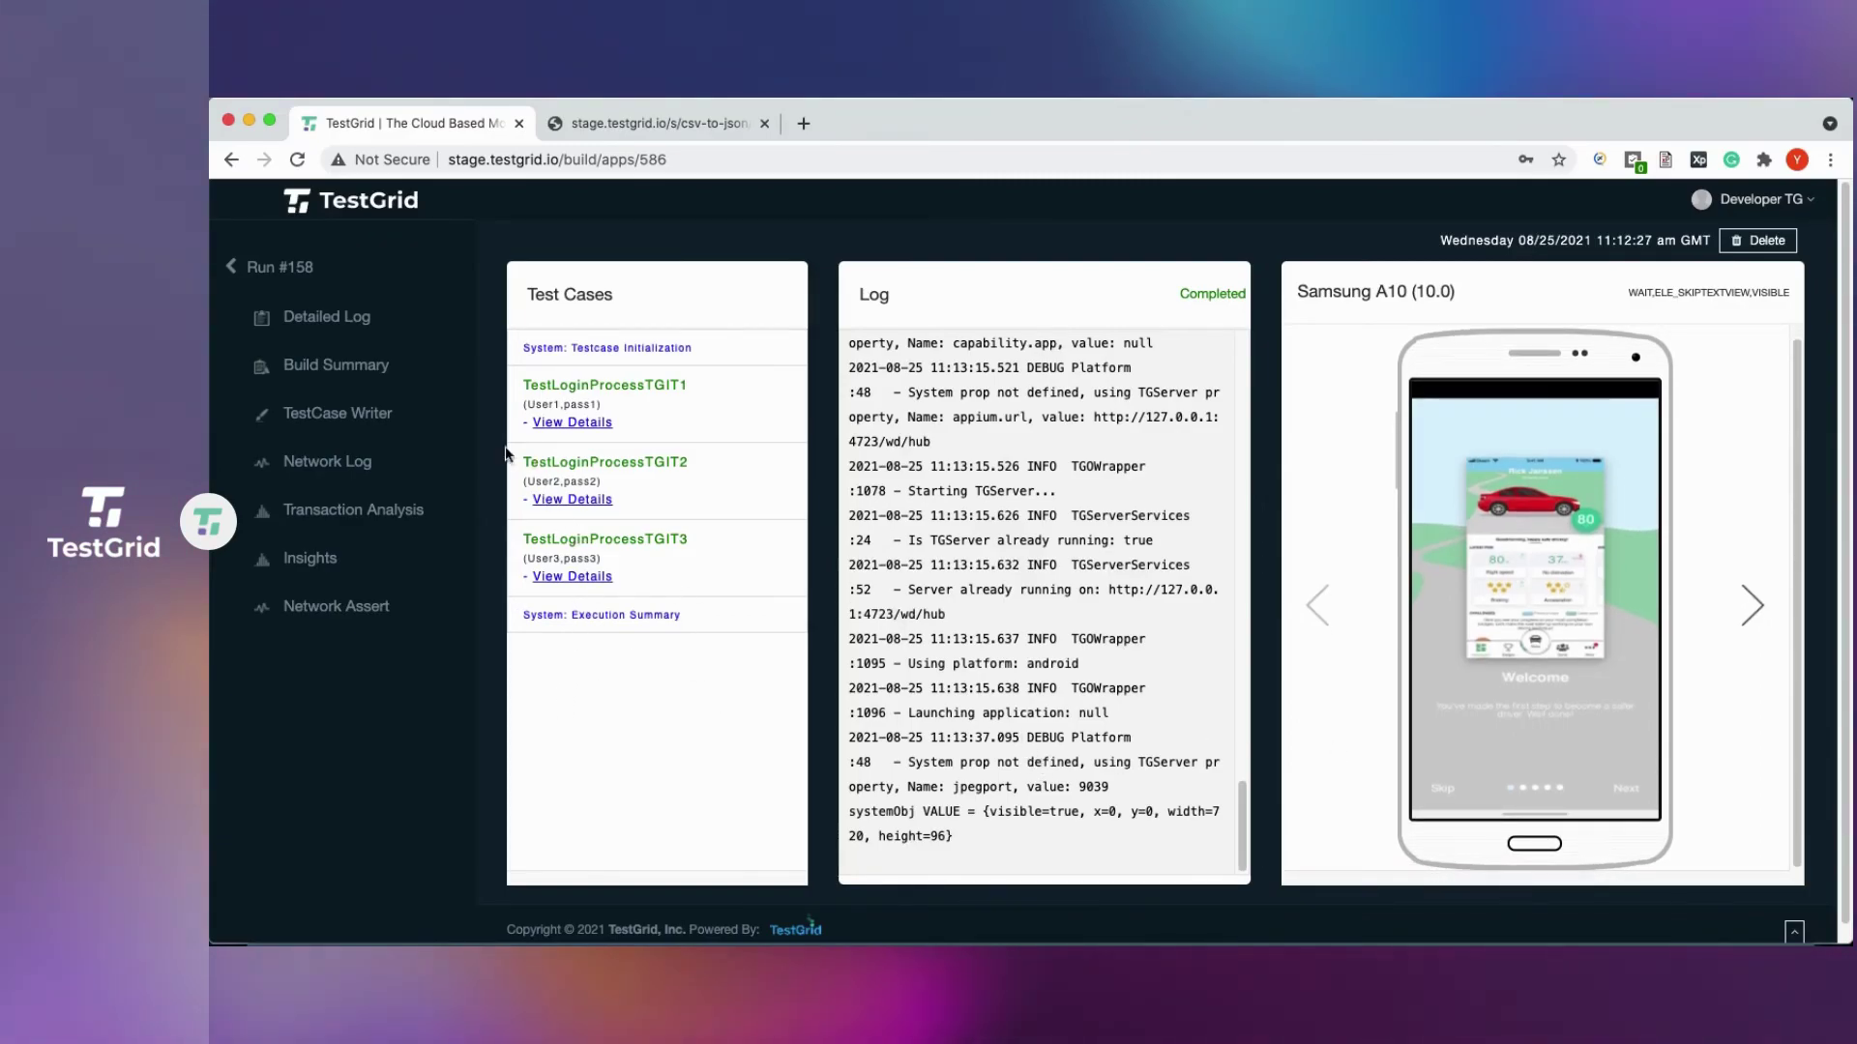
{"action": "left_click", "coordinate": [565, 425]}
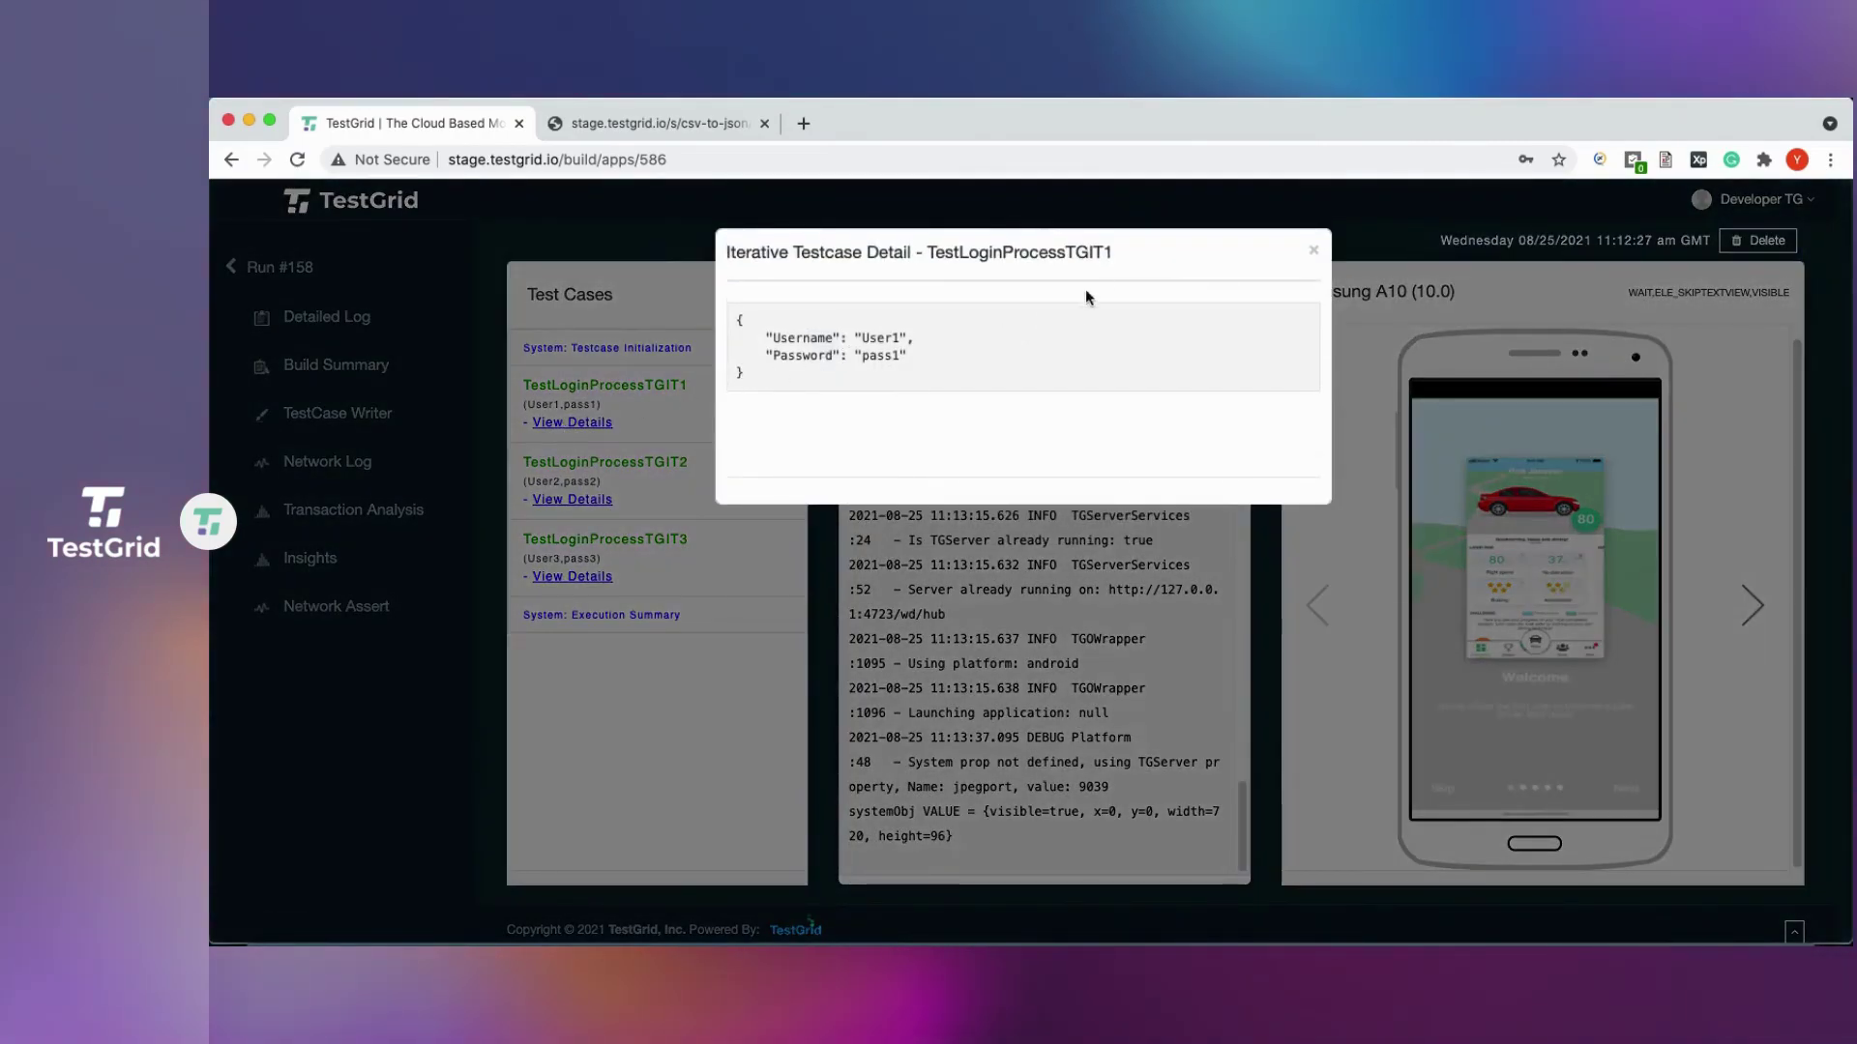
{"action": "left_click", "coordinate": [1314, 251]}
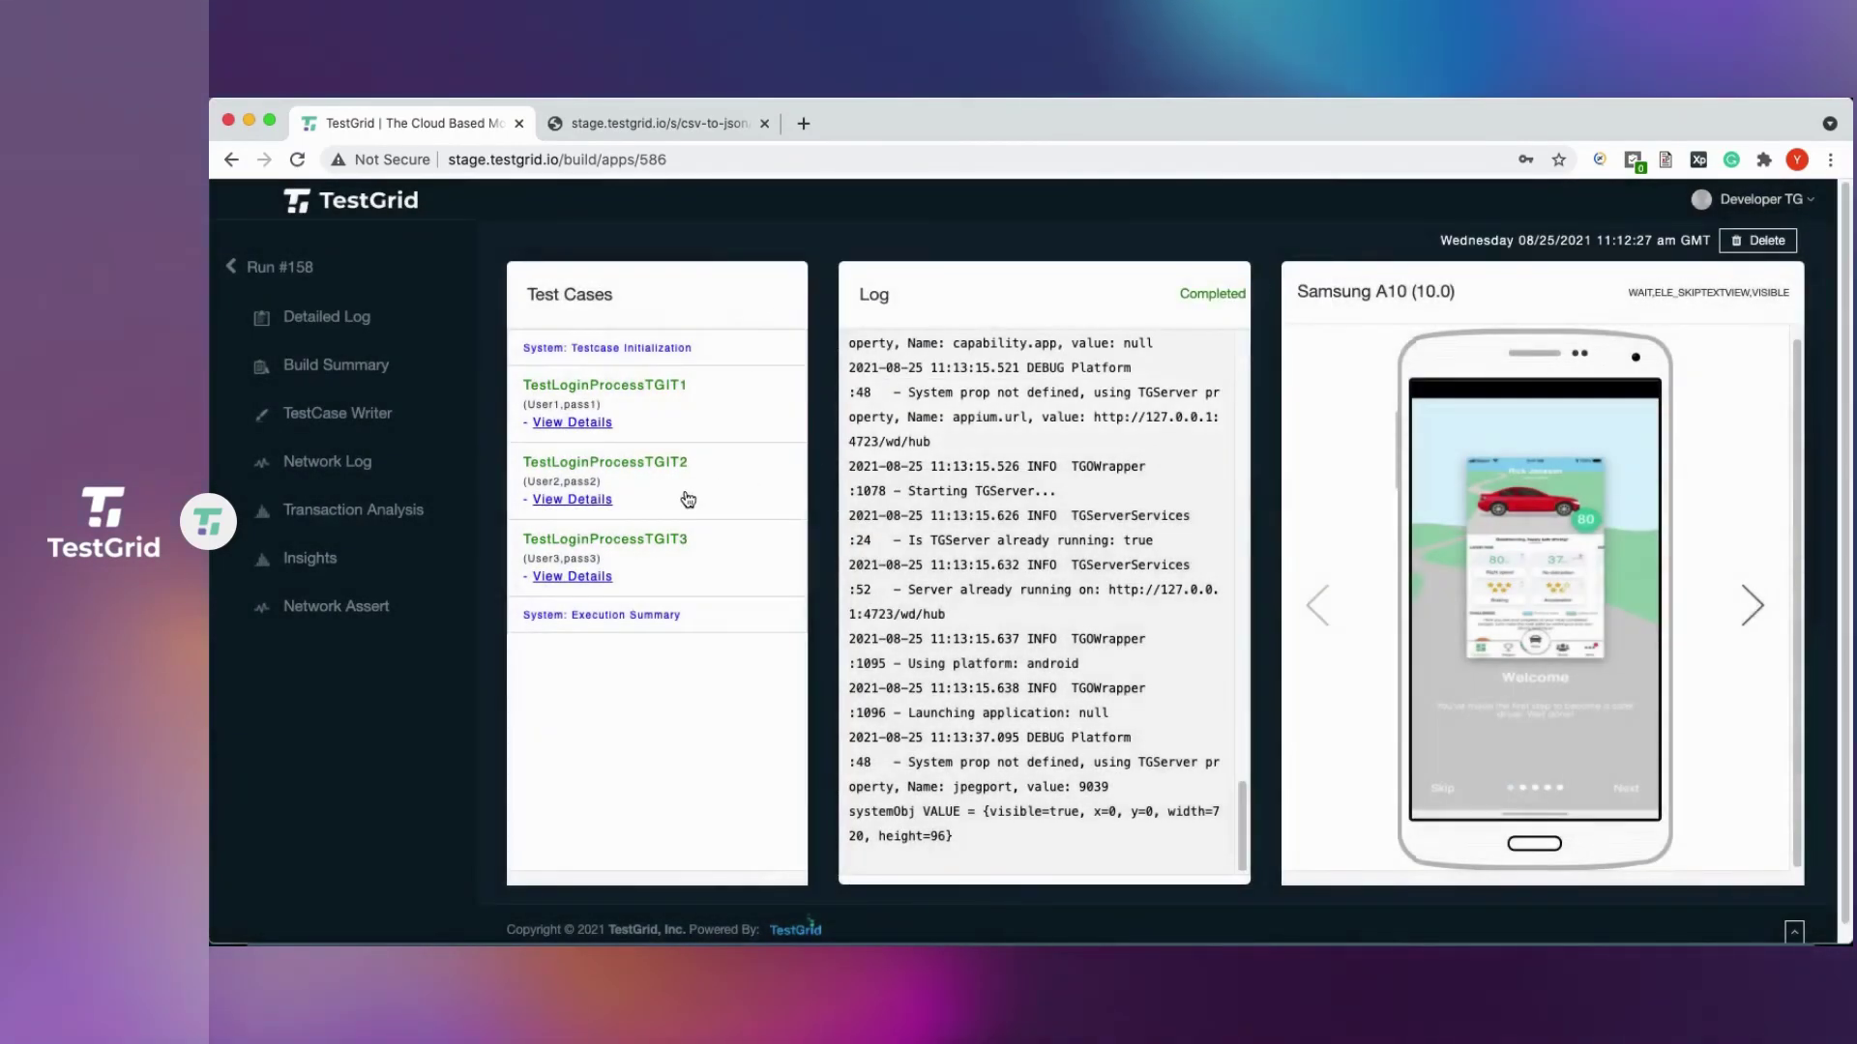
{"action": "left_click", "coordinate": [590, 500]}
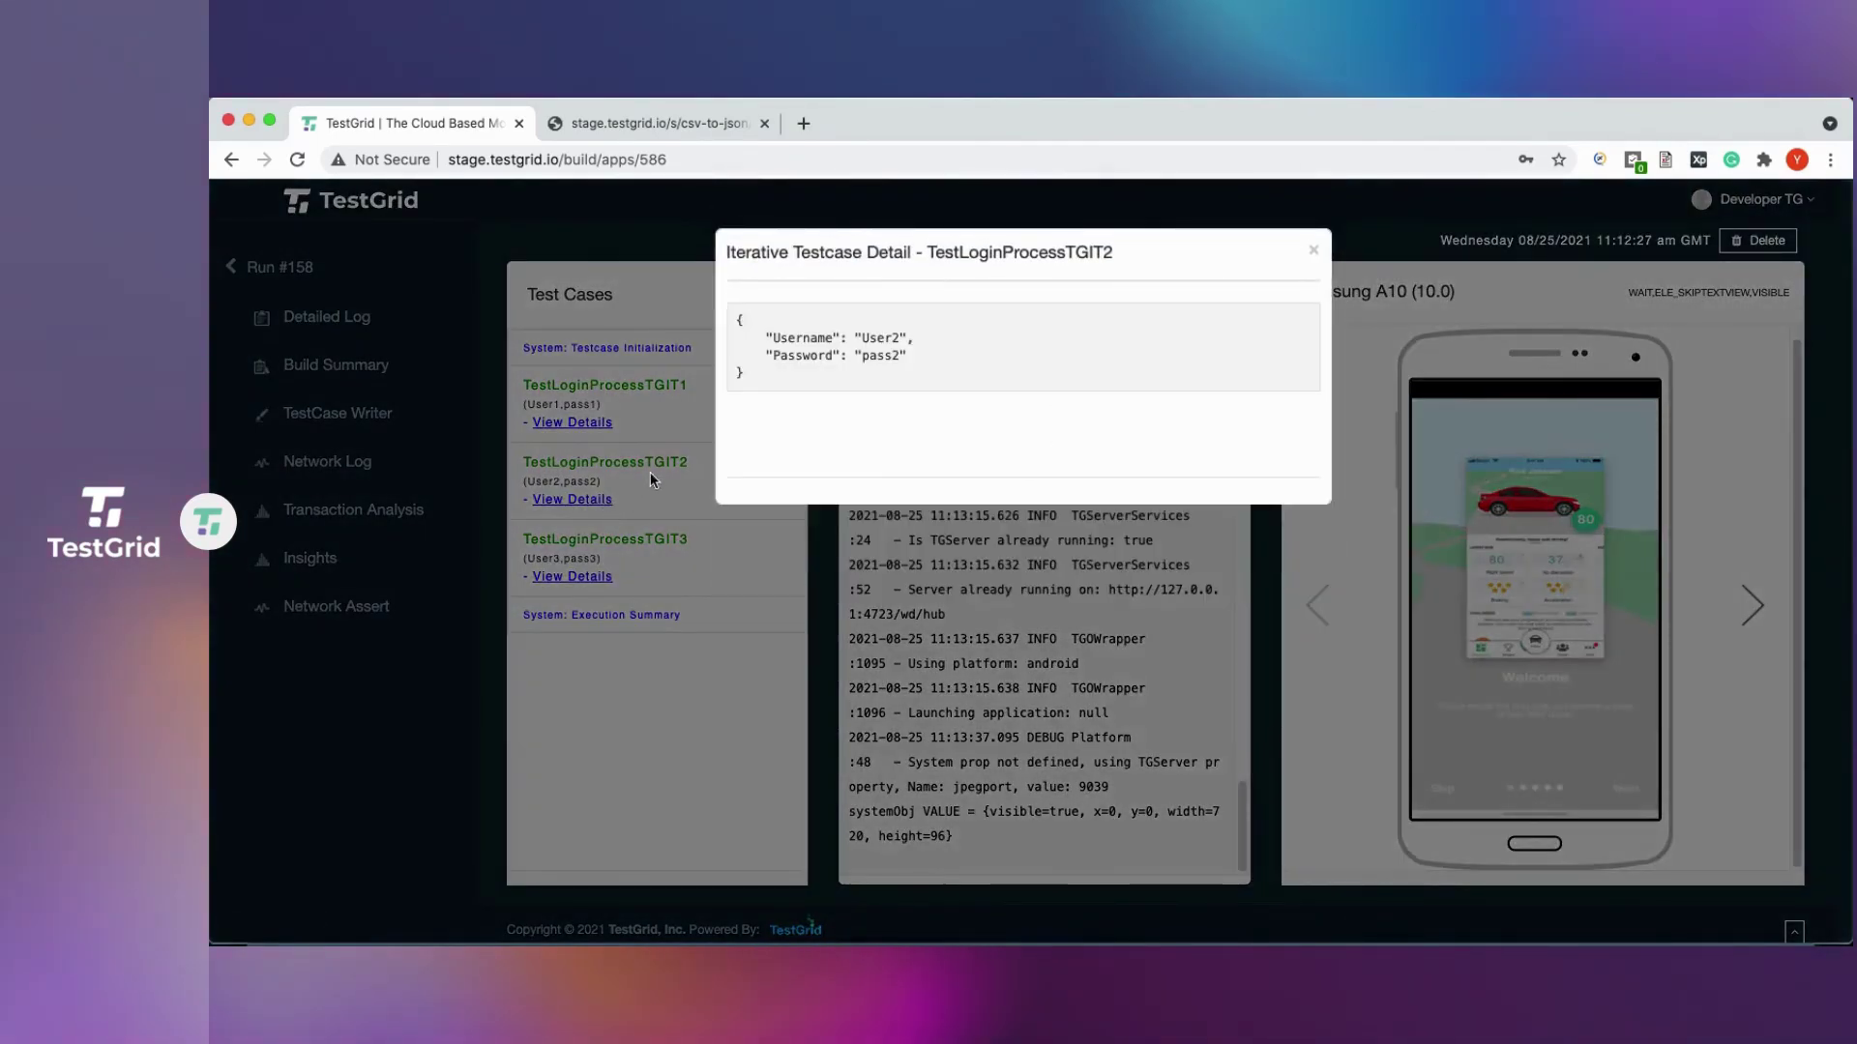
{"action": "left_click", "coordinate": [1314, 252]}
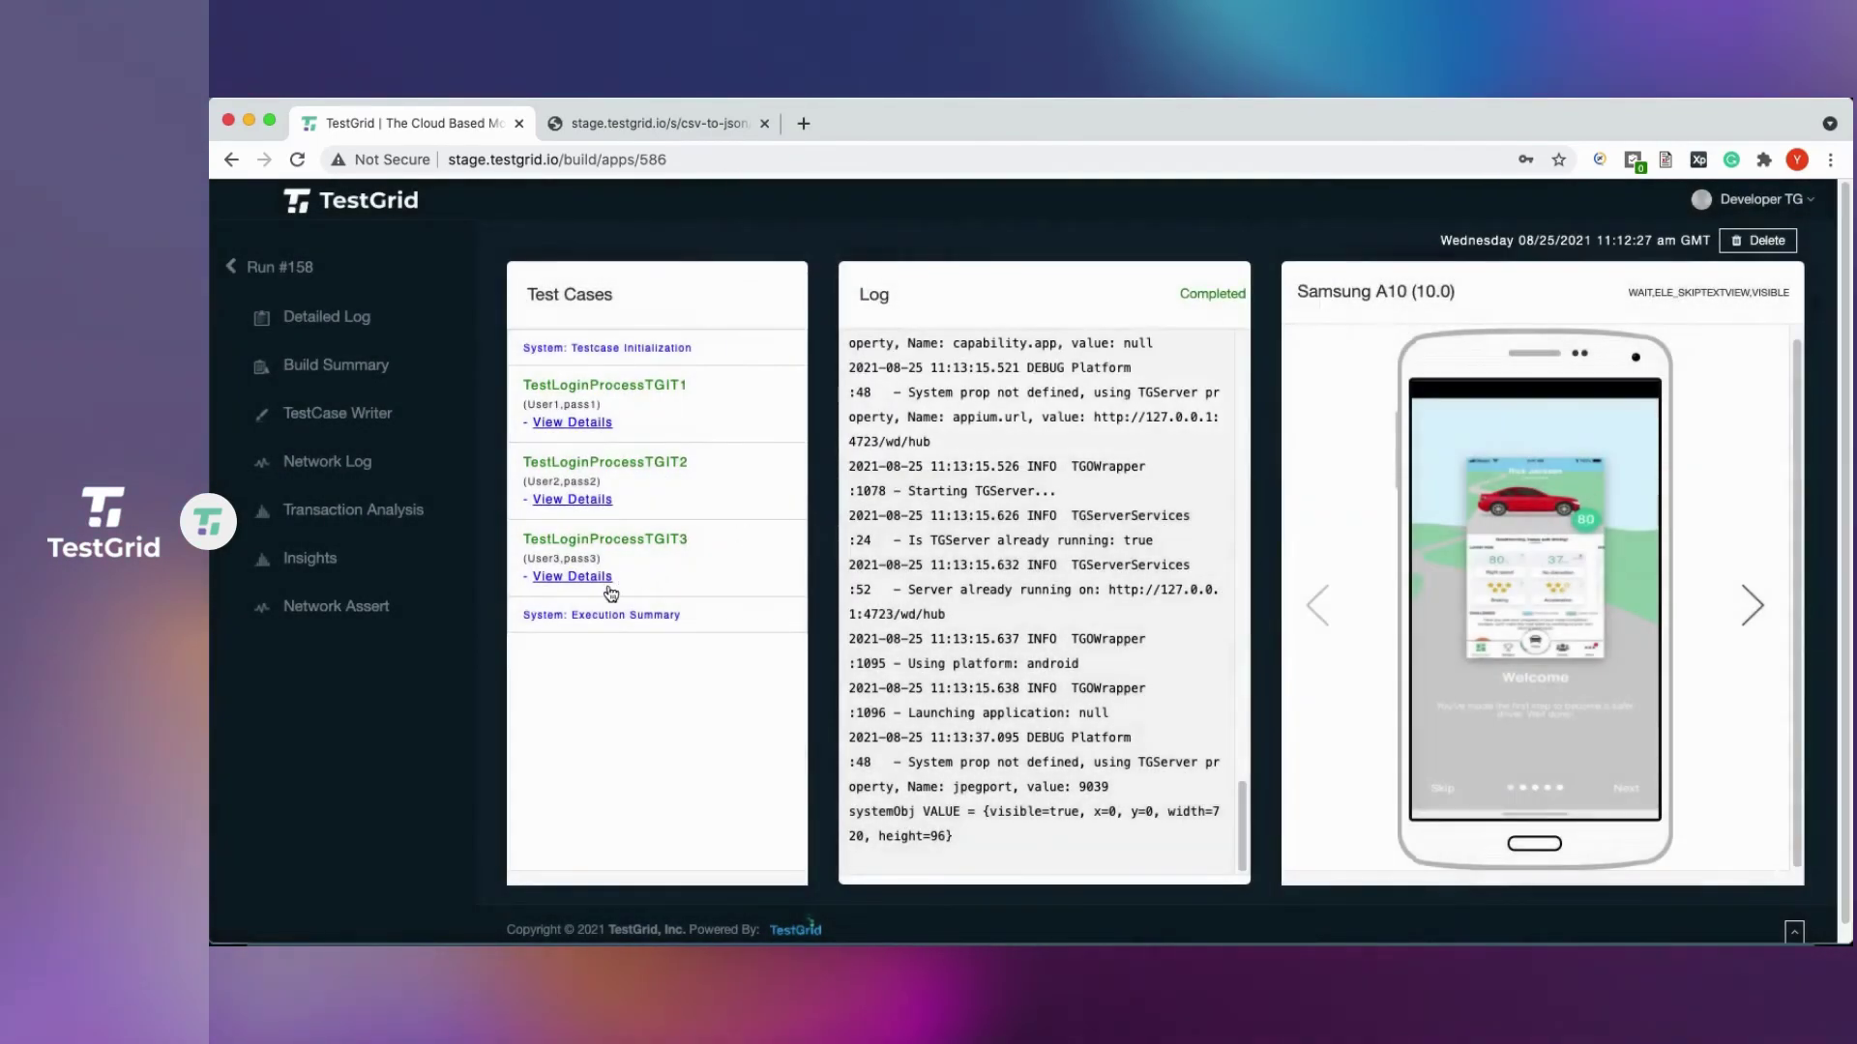
{"action": "left_click", "coordinate": [585, 578]}
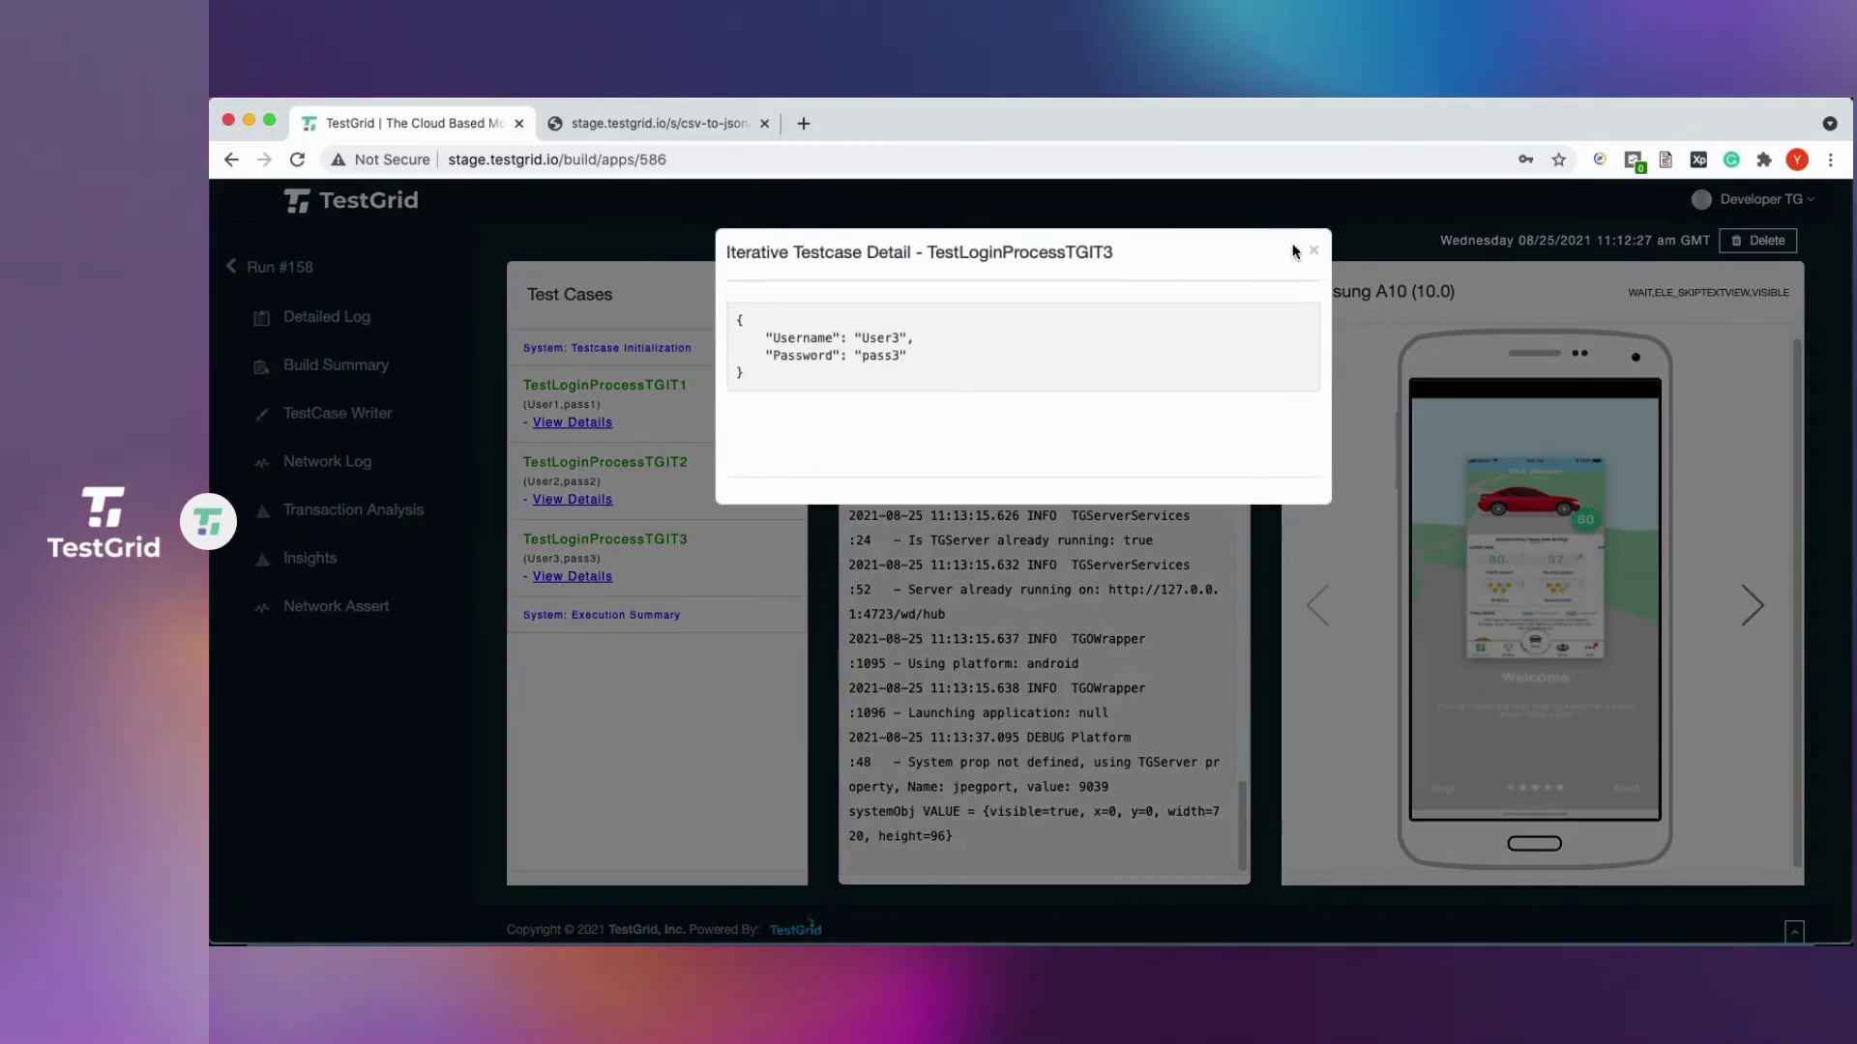
{"action": "left_click", "coordinate": [1314, 251]}
{"action": "left_click", "coordinate": [354, 375]}
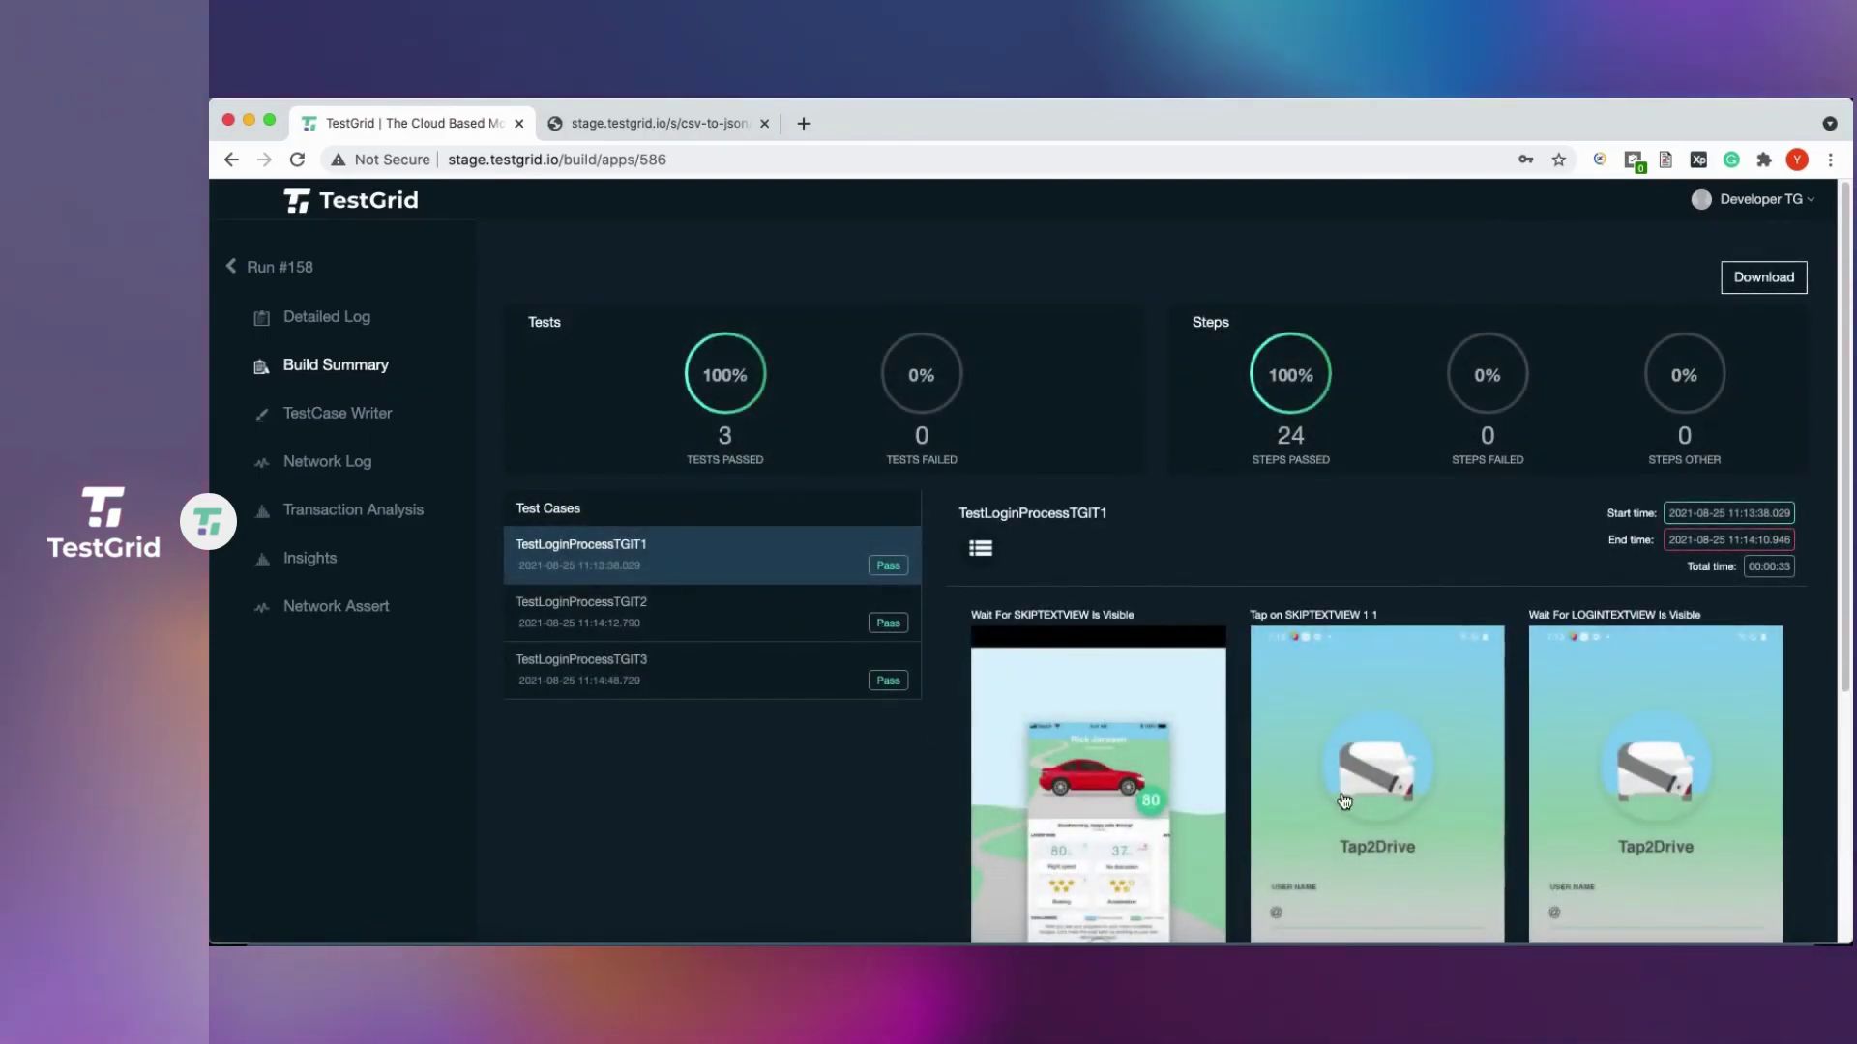
Page through iteration 1's step screenshots and highlight its entered username and password.
{"action": "scroll", "coordinate": [1247, 811], "scroll_direction": "down", "scroll_amount": 2}
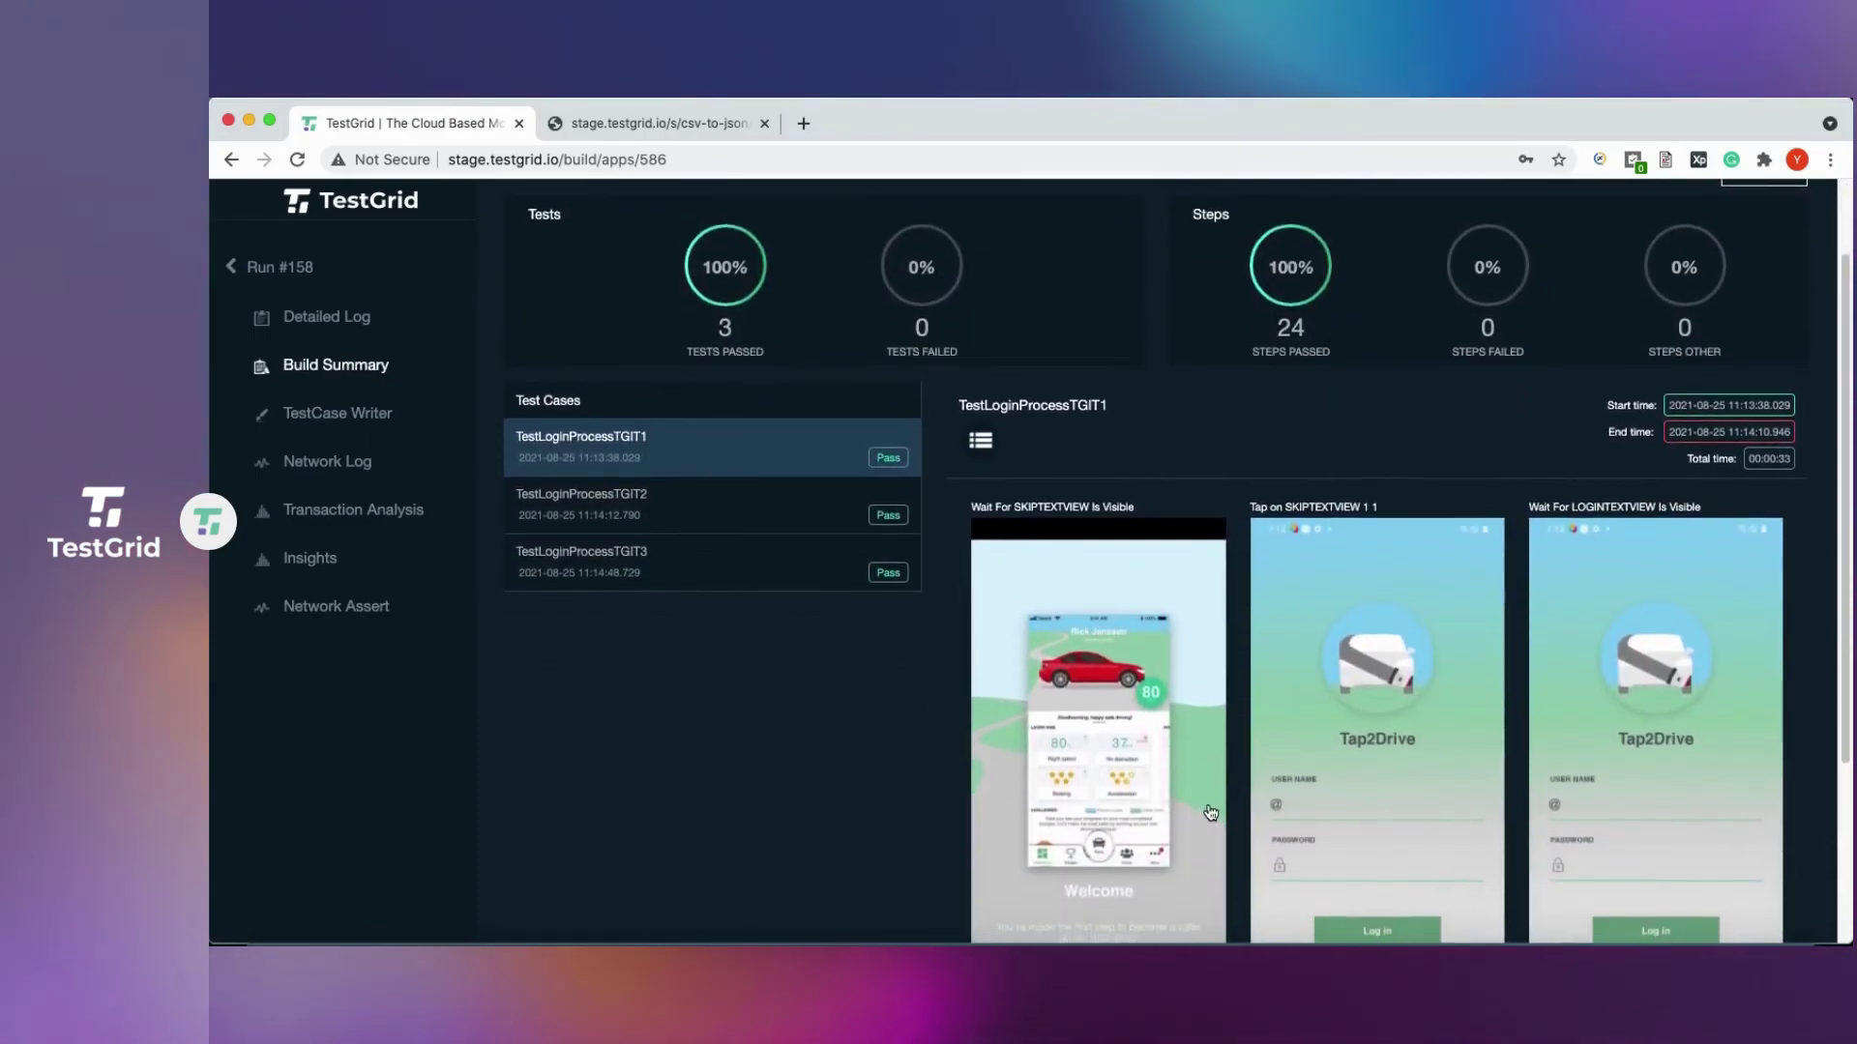
{"action": "scroll", "coordinate": [1209, 813], "scroll_direction": "down", "scroll_amount": 3}
{"action": "scroll", "coordinate": [1207, 807], "scroll_direction": "up", "scroll_amount": 2}
{"action": "scroll", "coordinate": [1206, 805], "scroll_direction": "down", "scroll_amount": 1}
{"action": "scroll", "coordinate": [1206, 804], "scroll_direction": "down", "scroll_amount": 1}
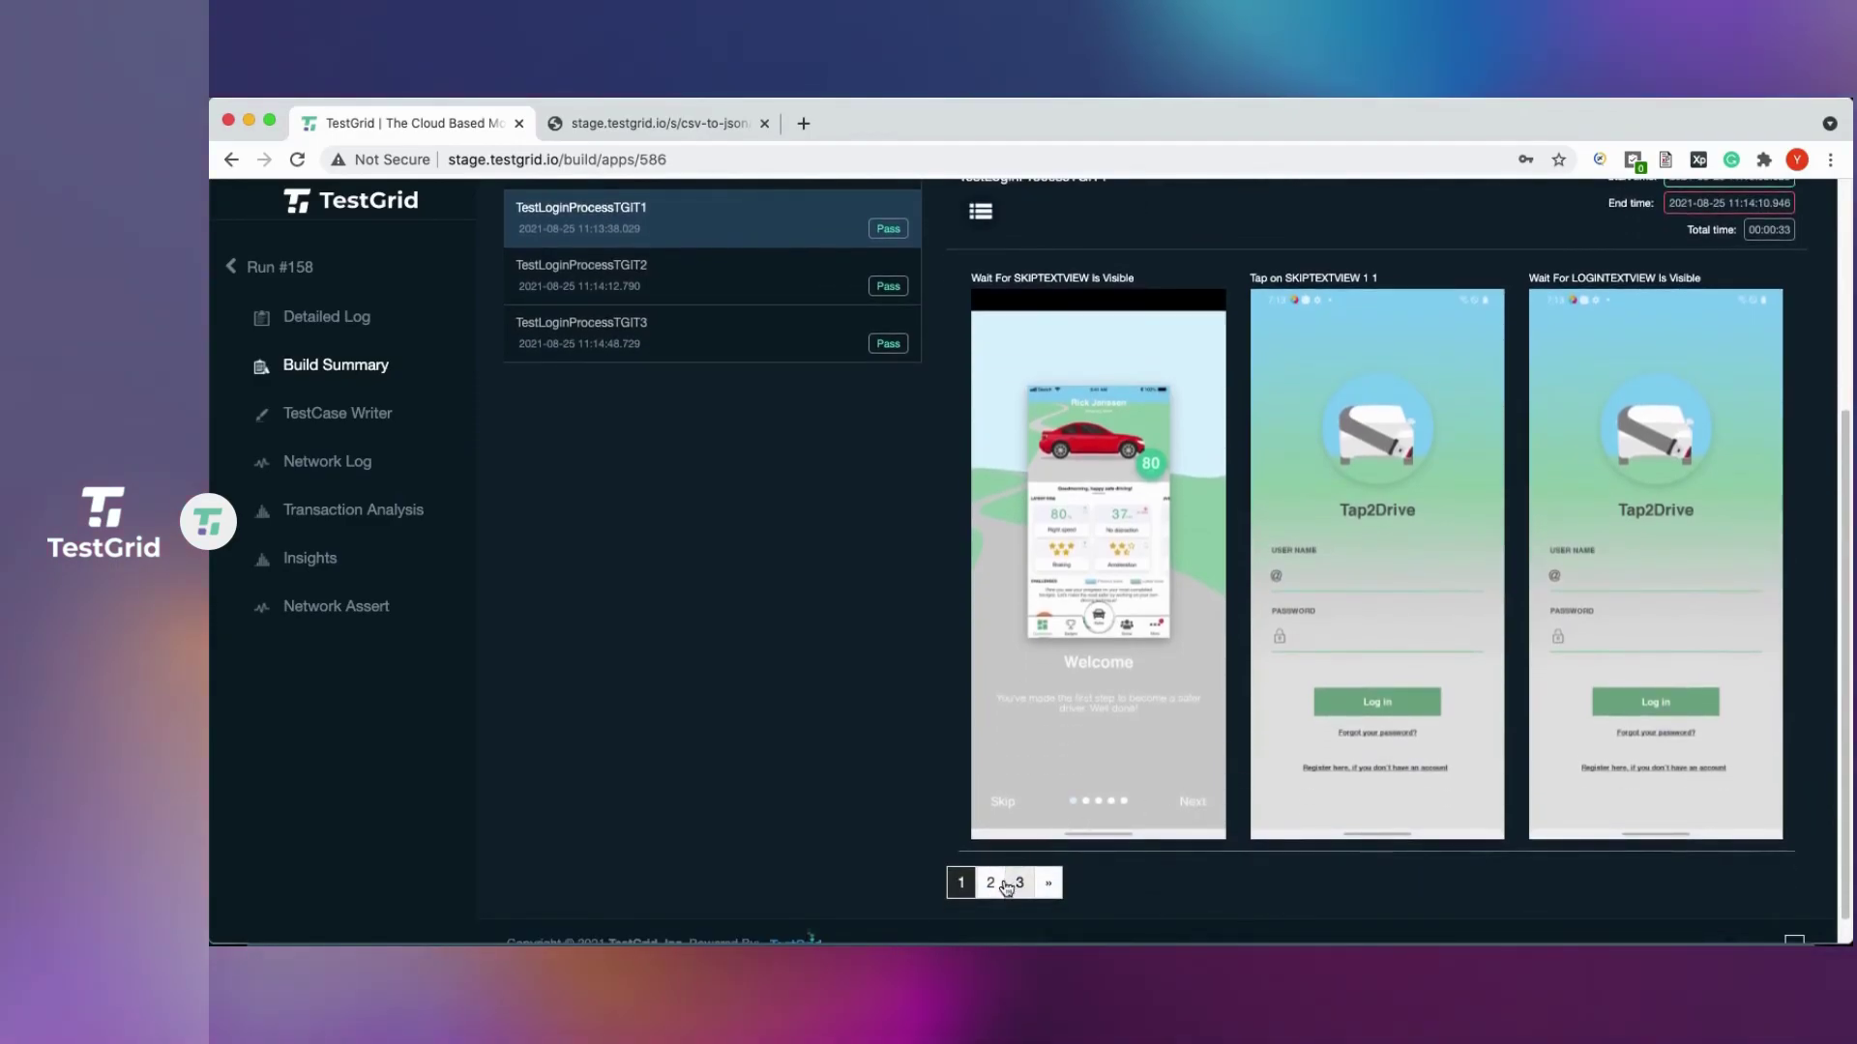
{"action": "left_click", "coordinate": [990, 883]}
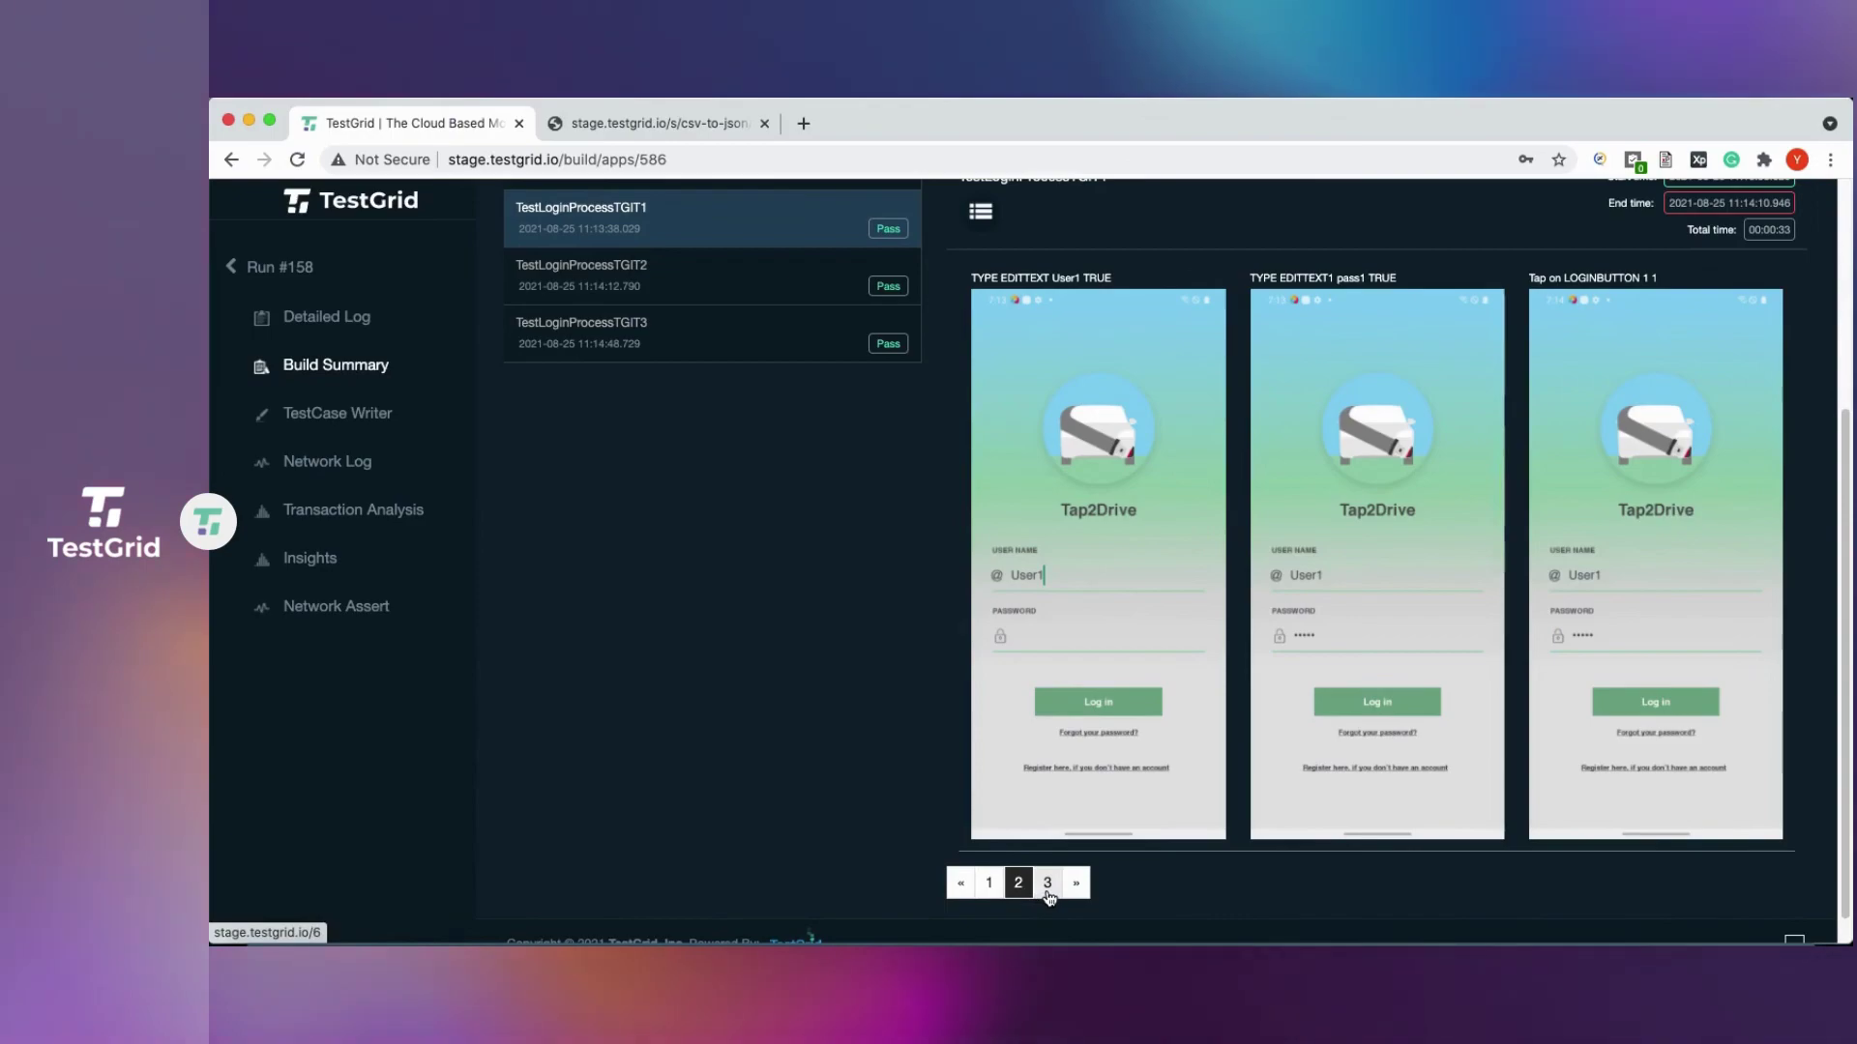
{"action": "double_click", "coordinate": [1065, 279]}
{"action": "double_click", "coordinate": [1350, 278]}
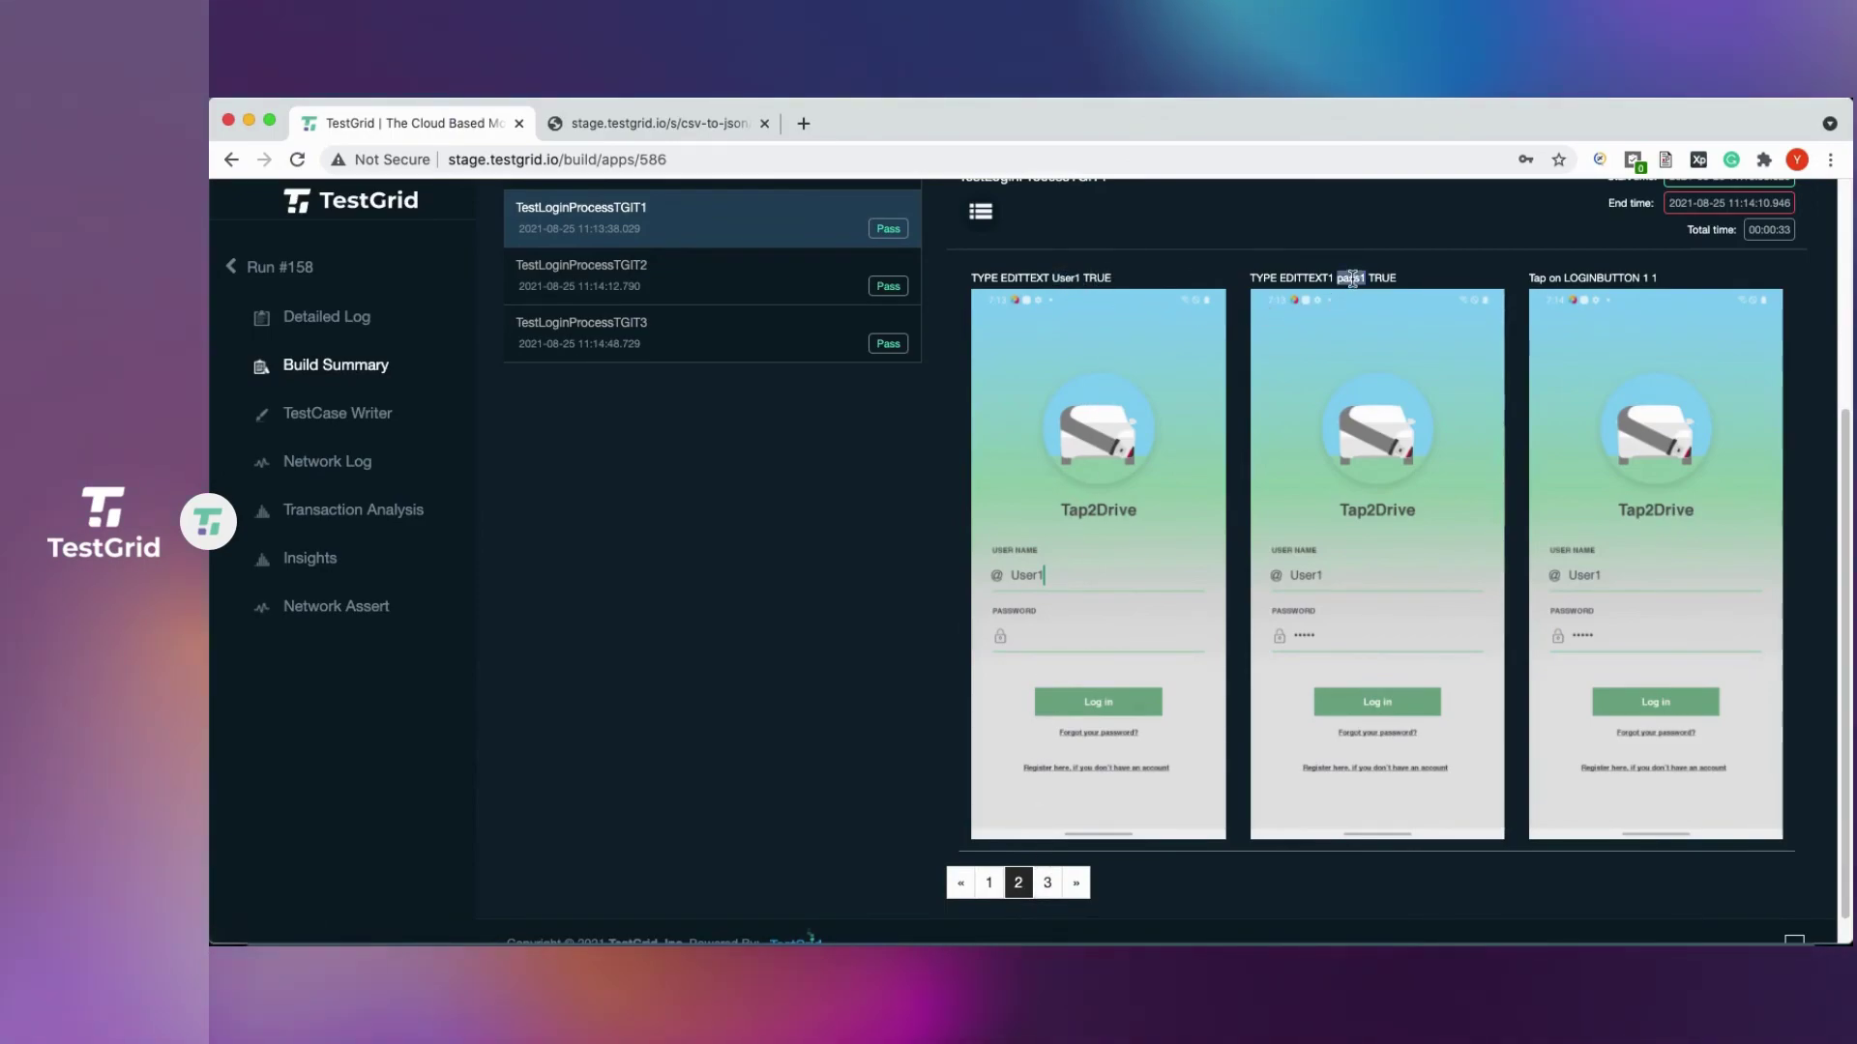
{"action": "scroll", "coordinate": [793, 451], "scroll_direction": "up", "scroll_amount": 5}
Check the username and password entered in iteration 2's step screenshots.
{"action": "left_click", "coordinate": [646, 456]}
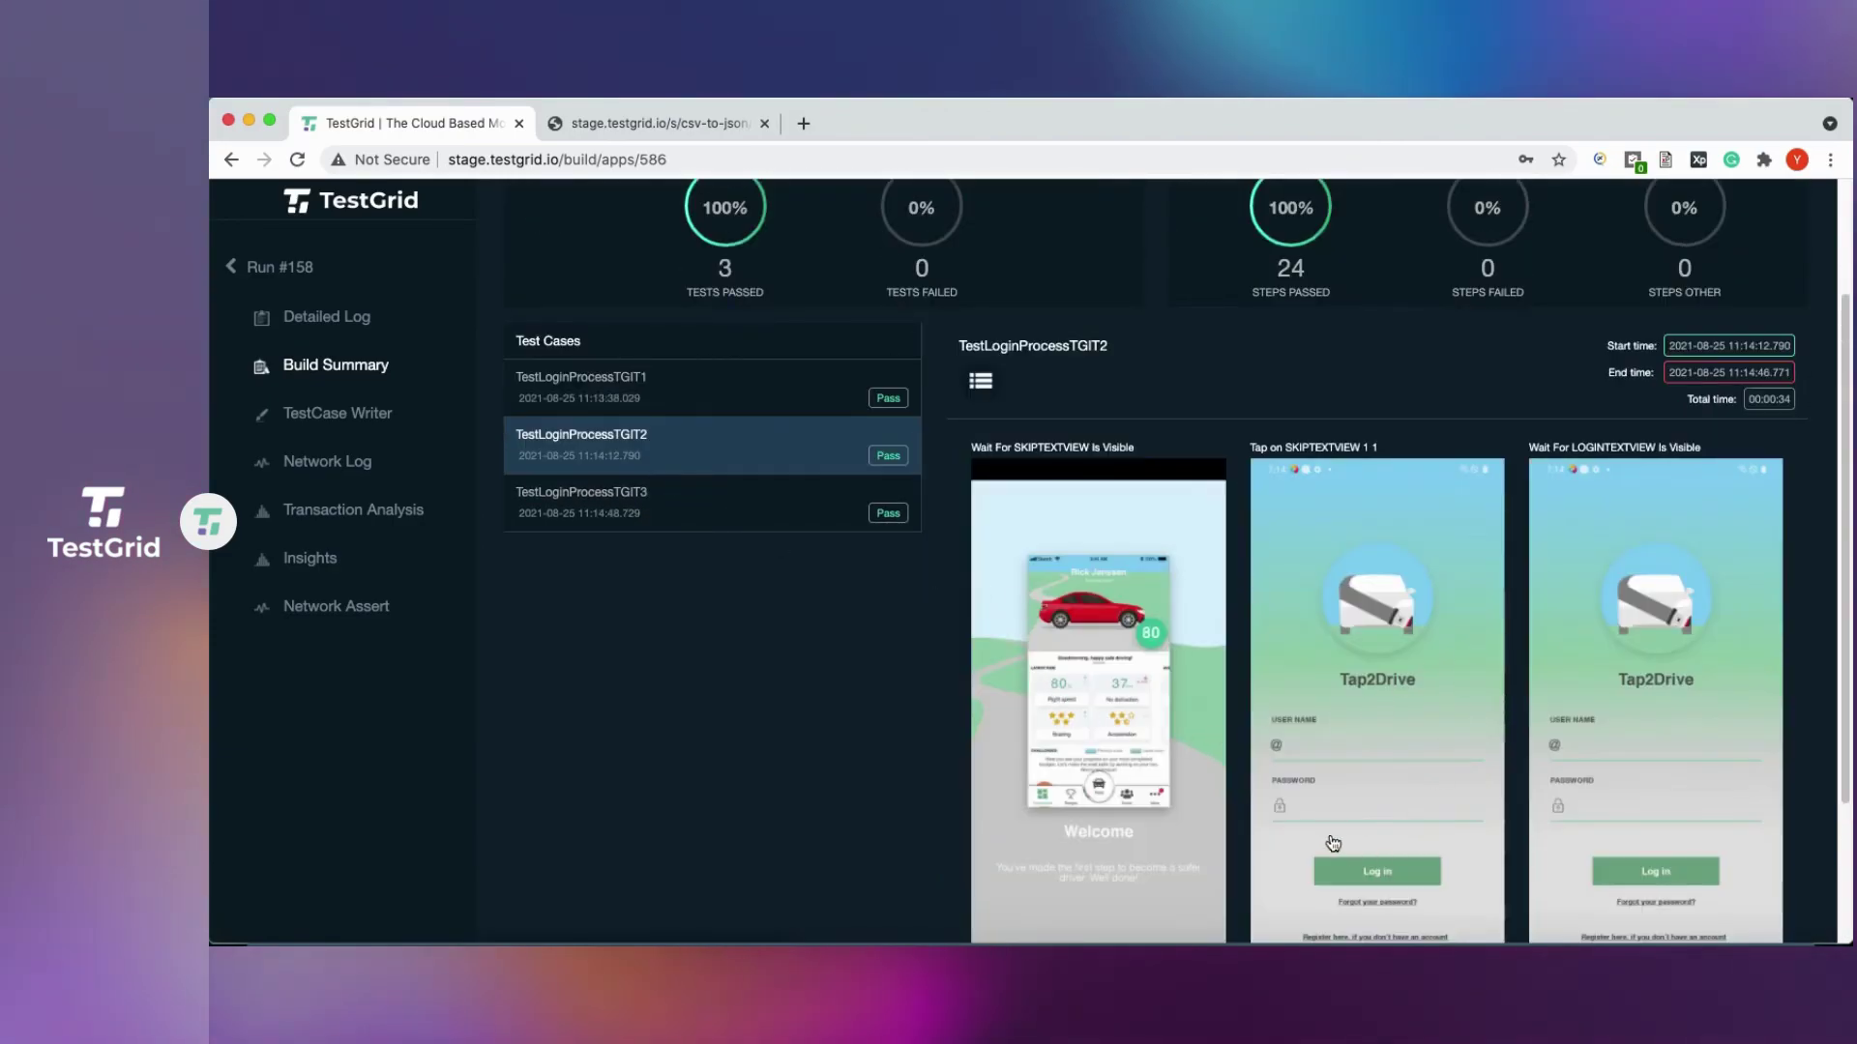
{"action": "scroll", "coordinate": [1306, 810], "scroll_direction": "down", "scroll_amount": 5}
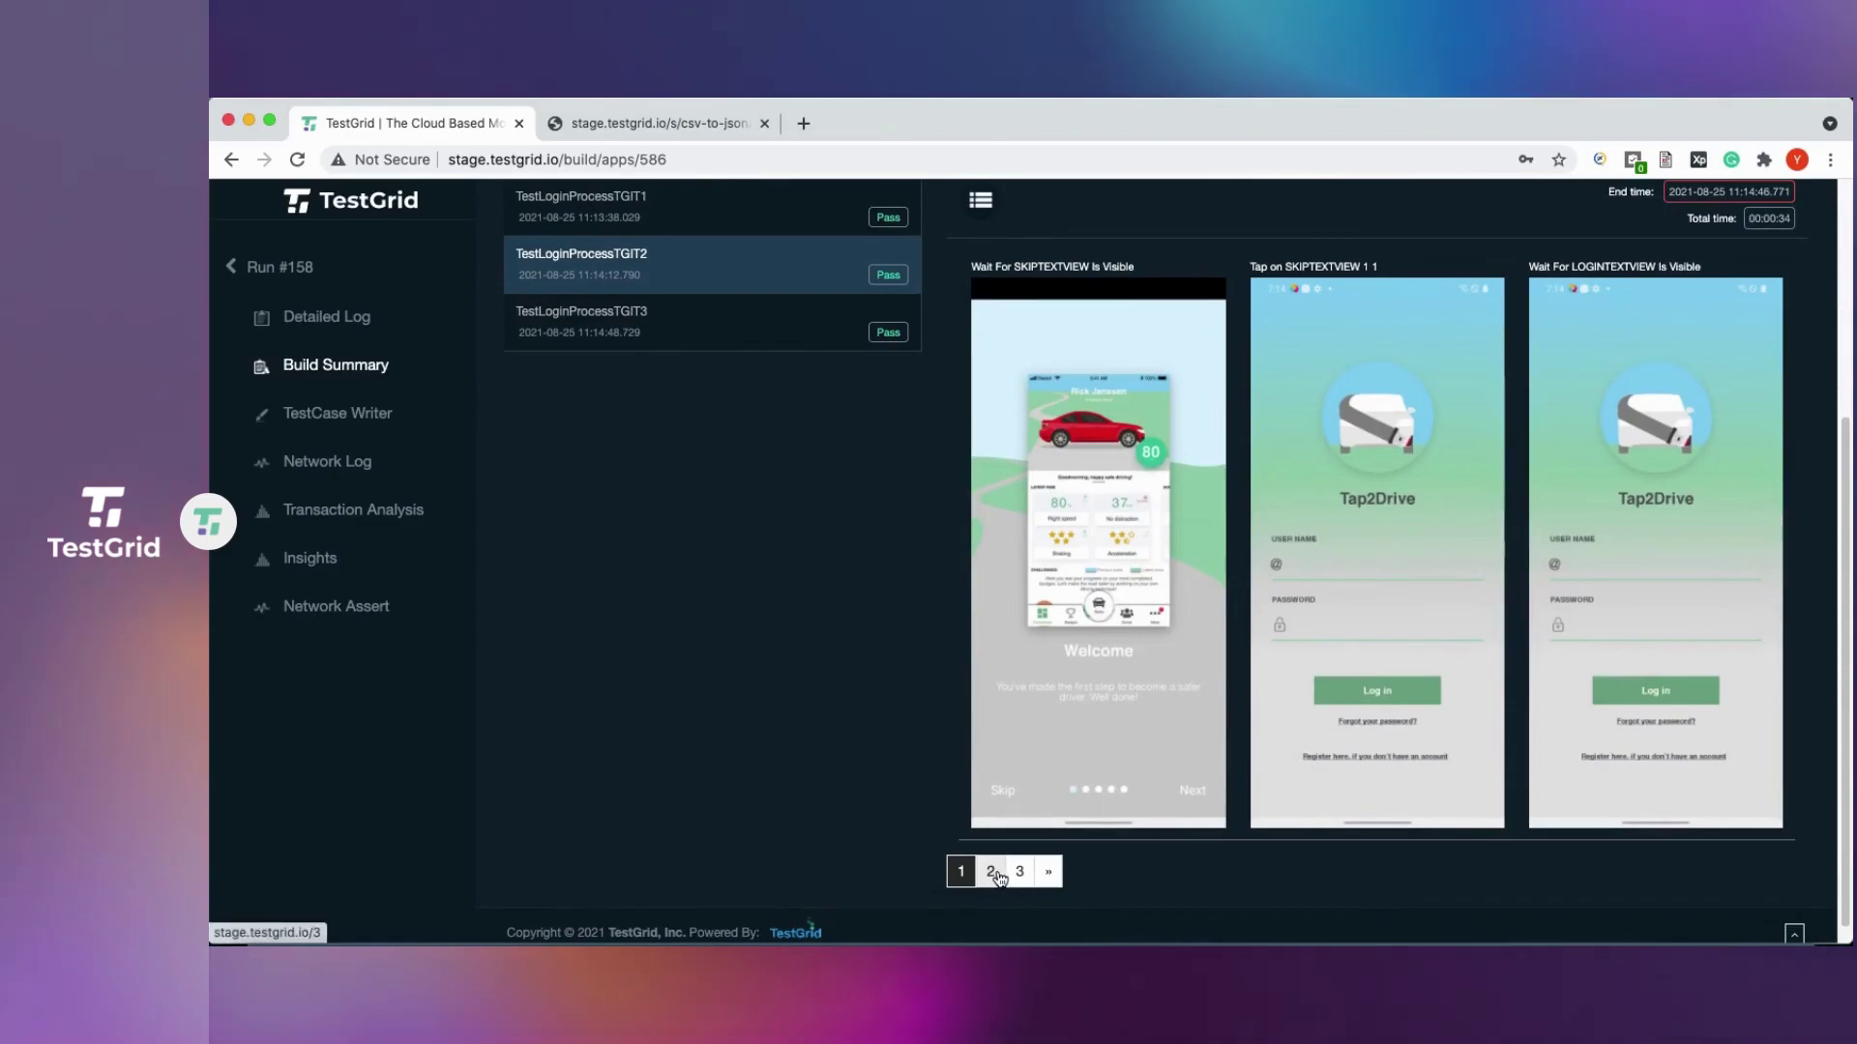
{"action": "left_click", "coordinate": [996, 873]}
{"action": "scroll", "coordinate": [1001, 878], "scroll_direction": "down", "scroll_amount": 5}
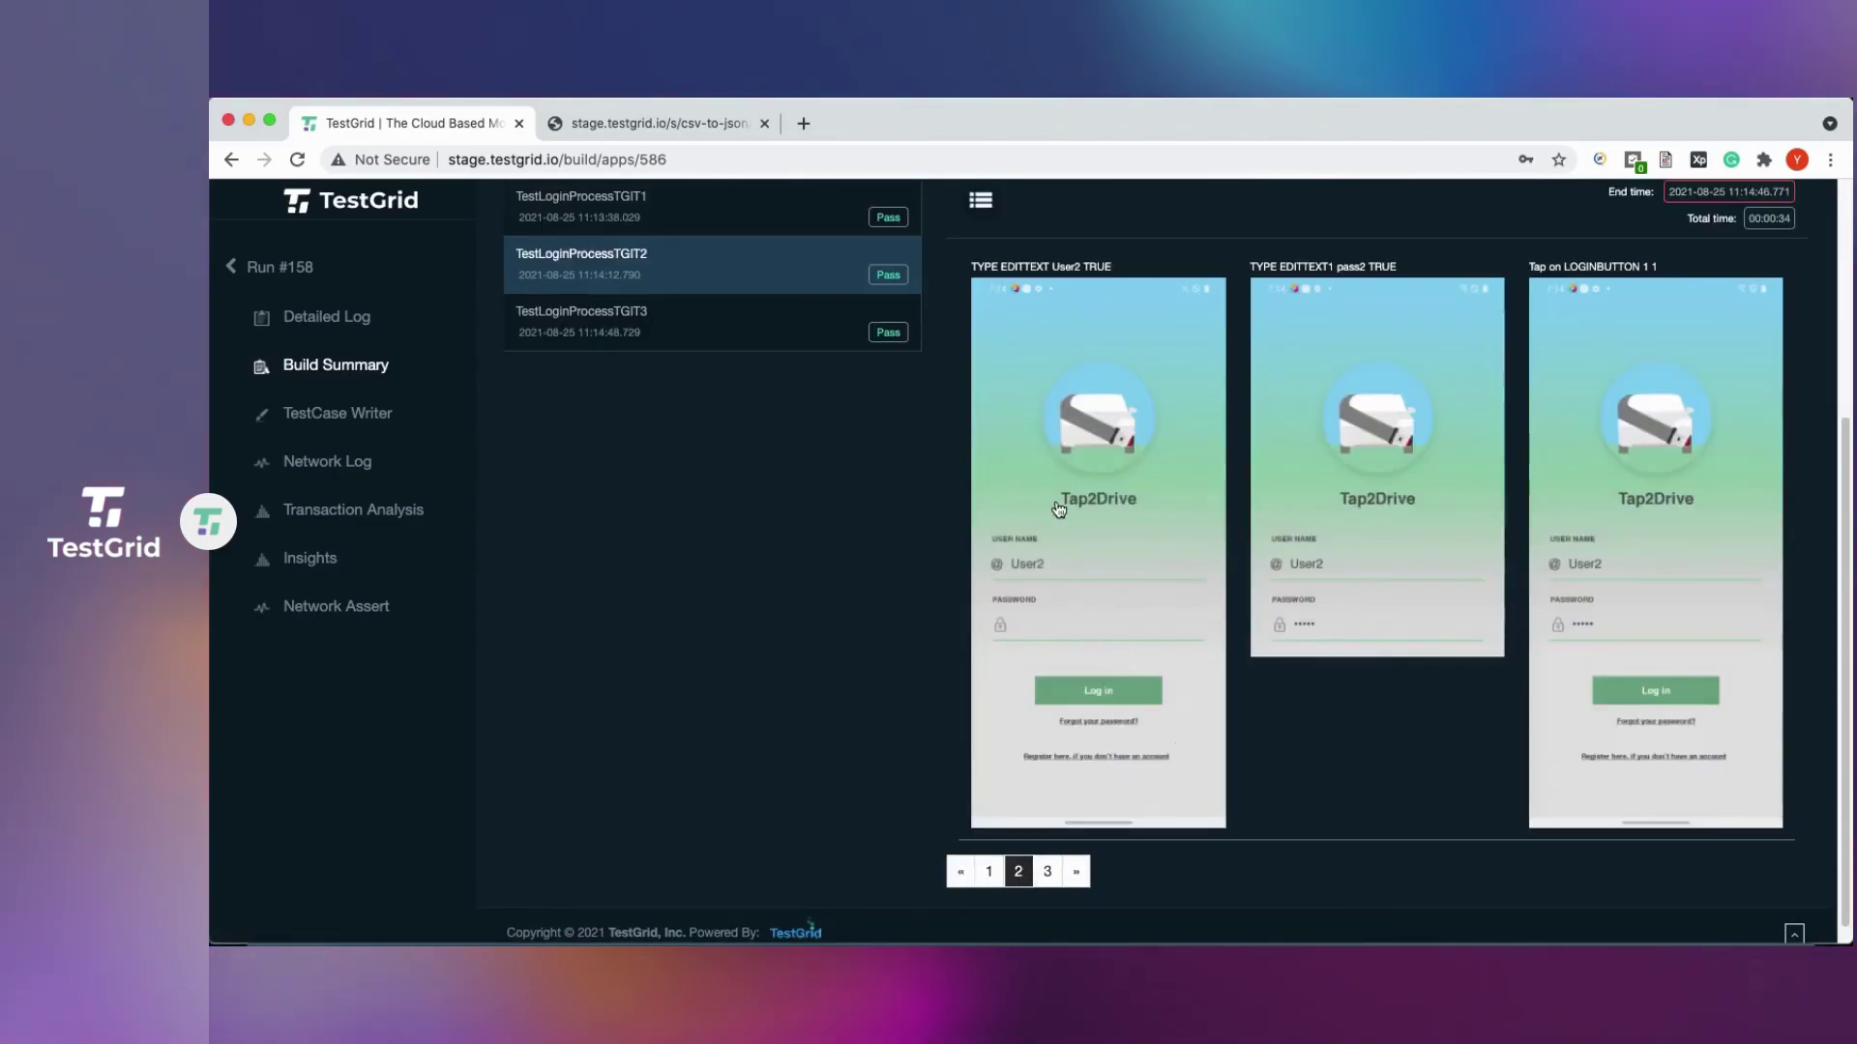
{"action": "double_click", "coordinate": [1066, 271]}
{"action": "double_click", "coordinate": [1352, 270]}
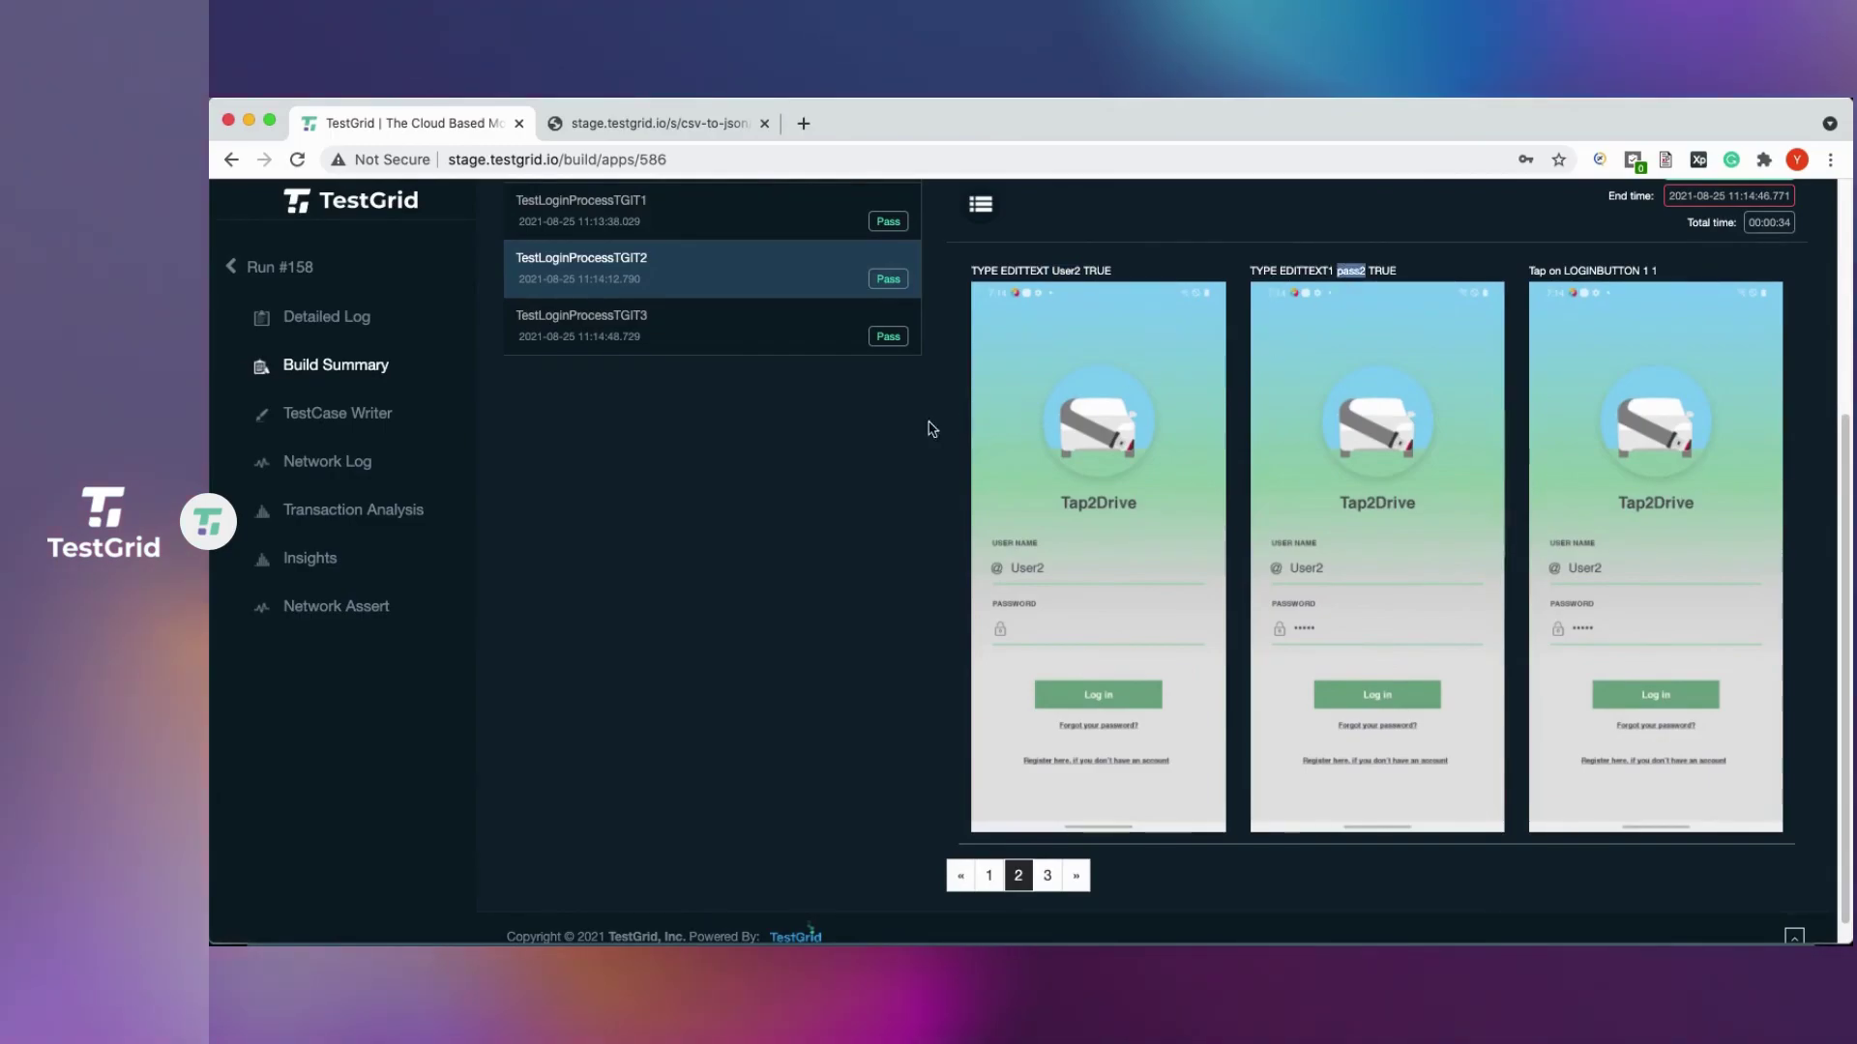
Verify iteration 3's entered credentials, then return to run #158's Detailed Log.
{"action": "left_click", "coordinate": [693, 341]}
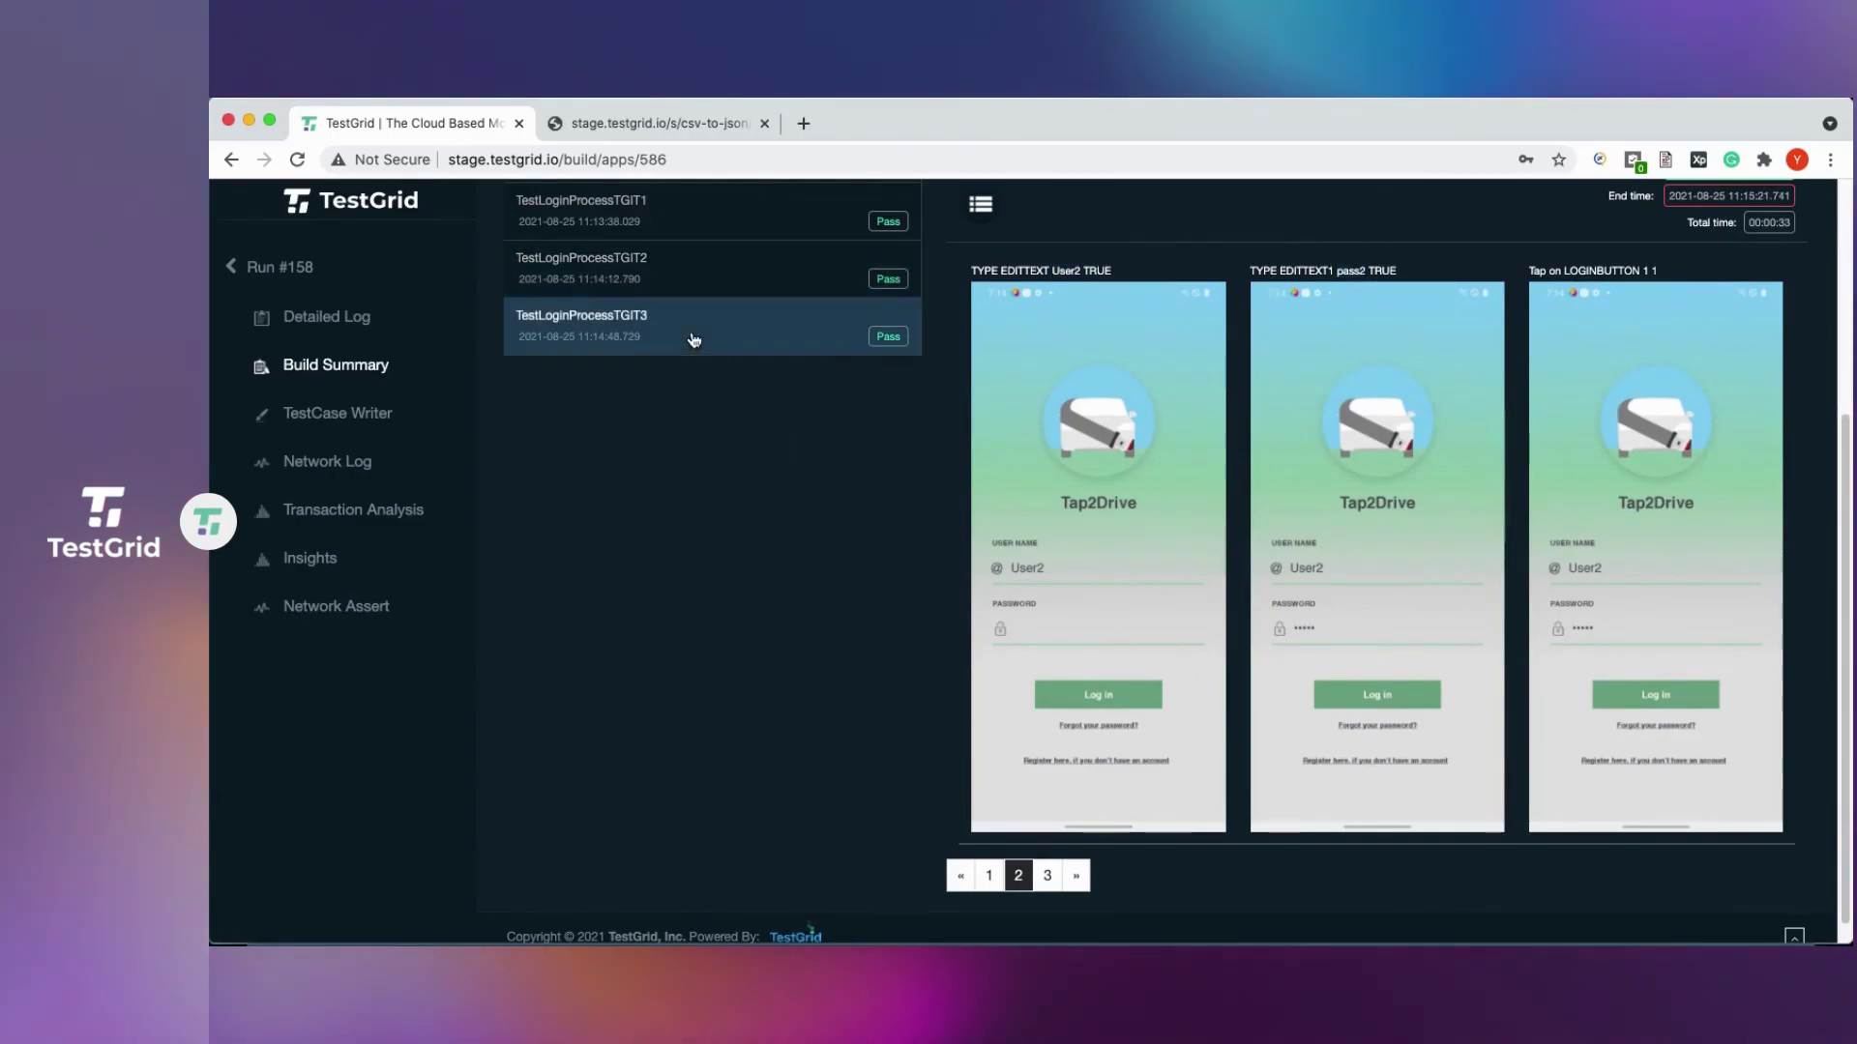
{"action": "scroll", "coordinate": [858, 509], "scroll_direction": "down", "scroll_amount": 3}
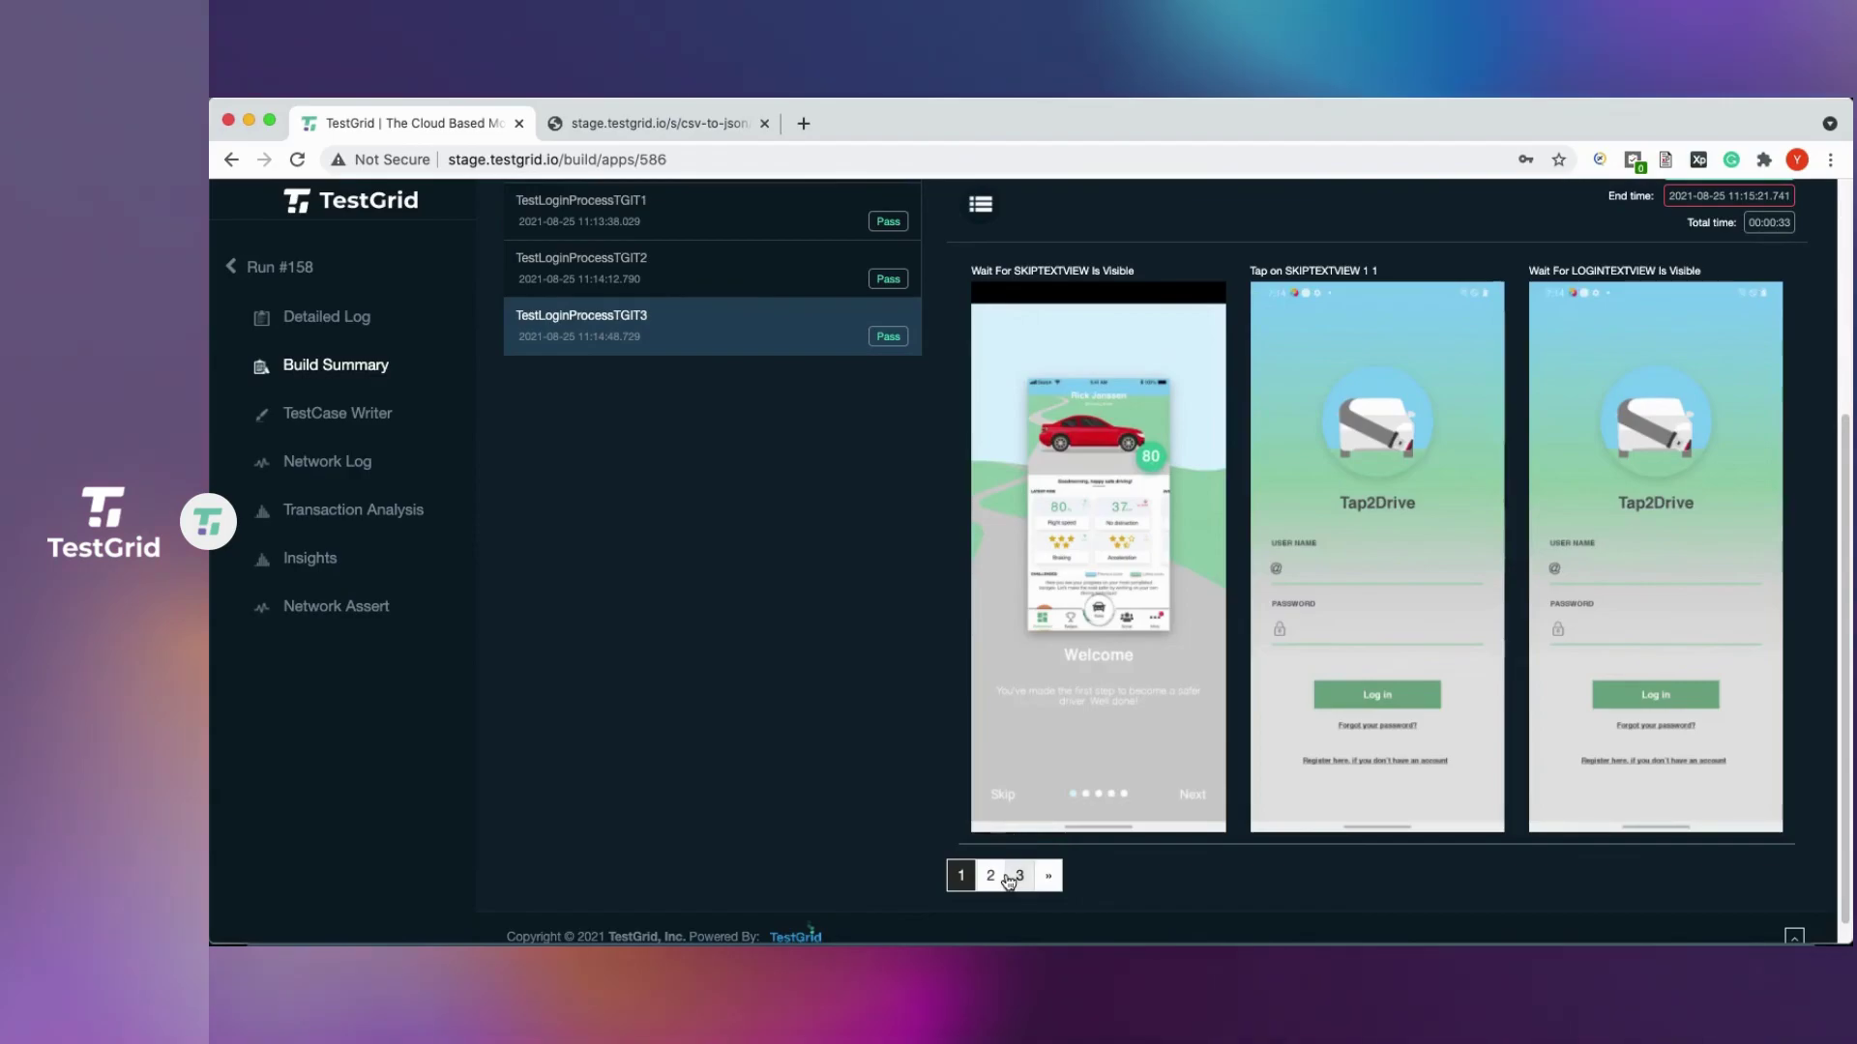
{"action": "left_click", "coordinate": [991, 877]}
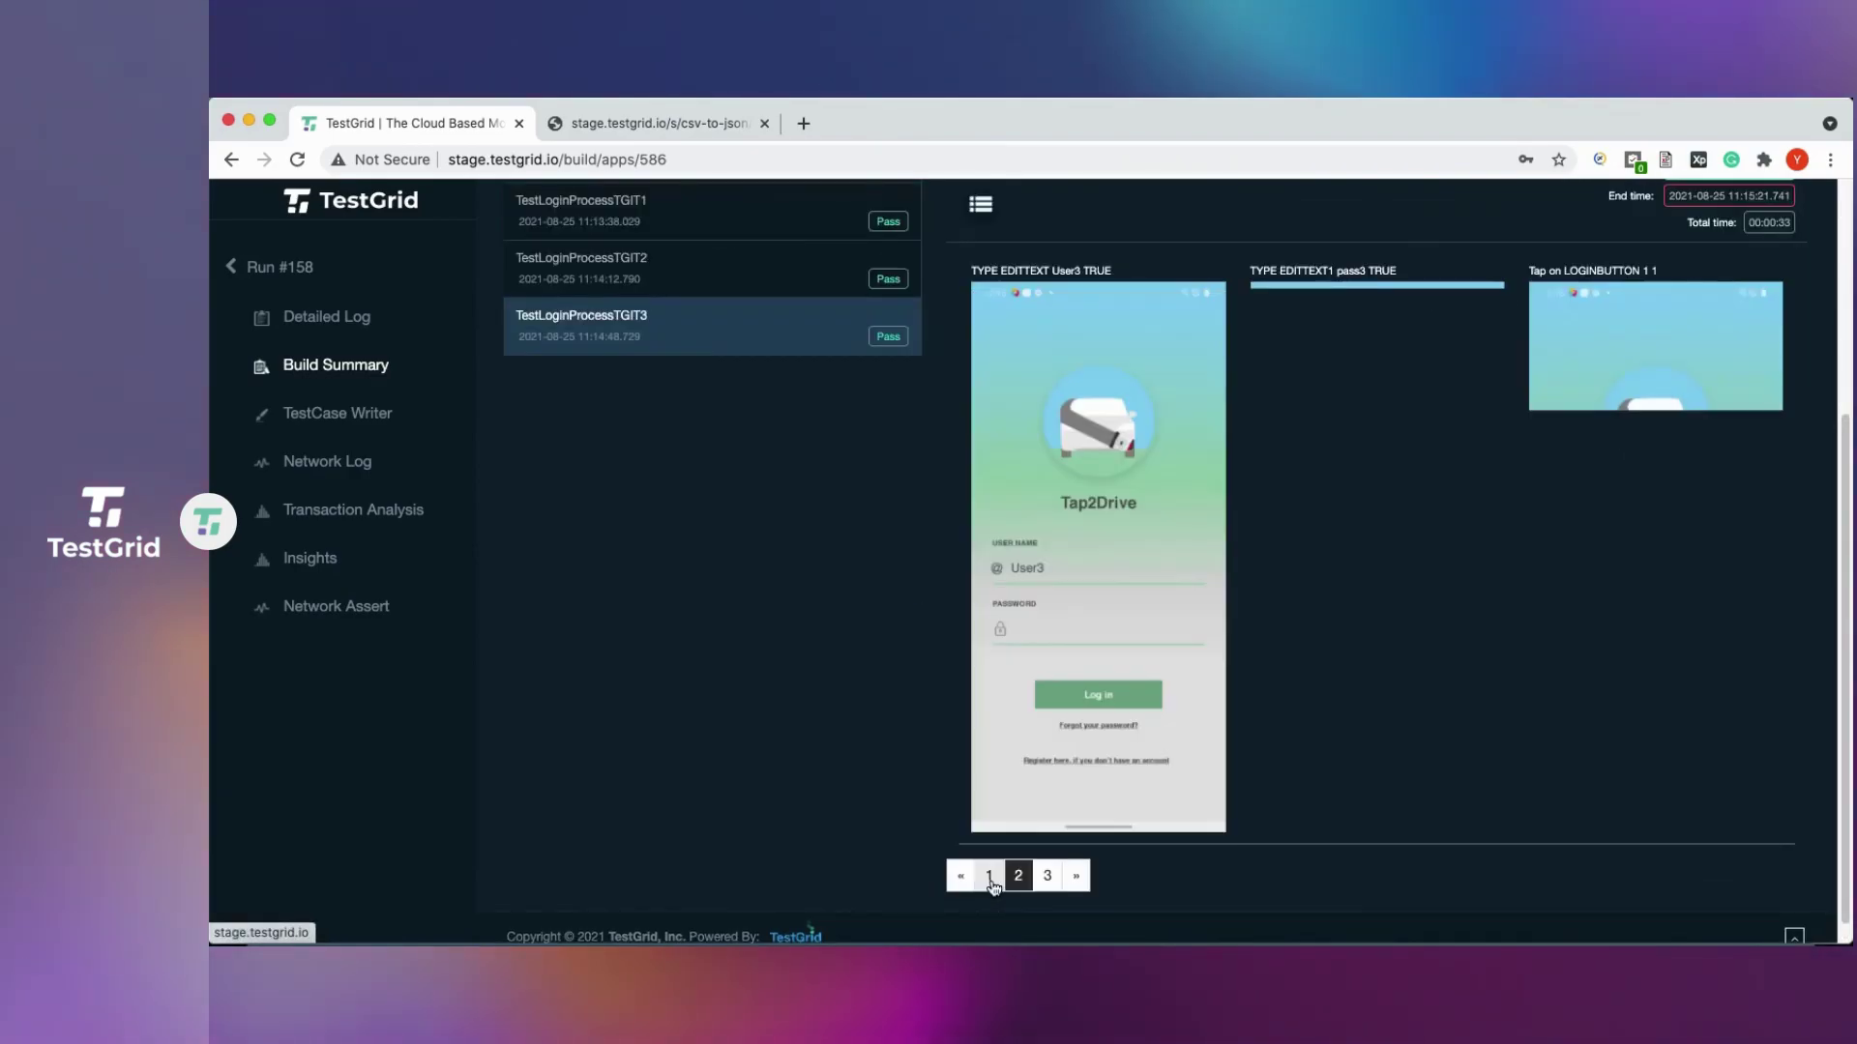
{"action": "double_click", "coordinate": [1065, 271]}
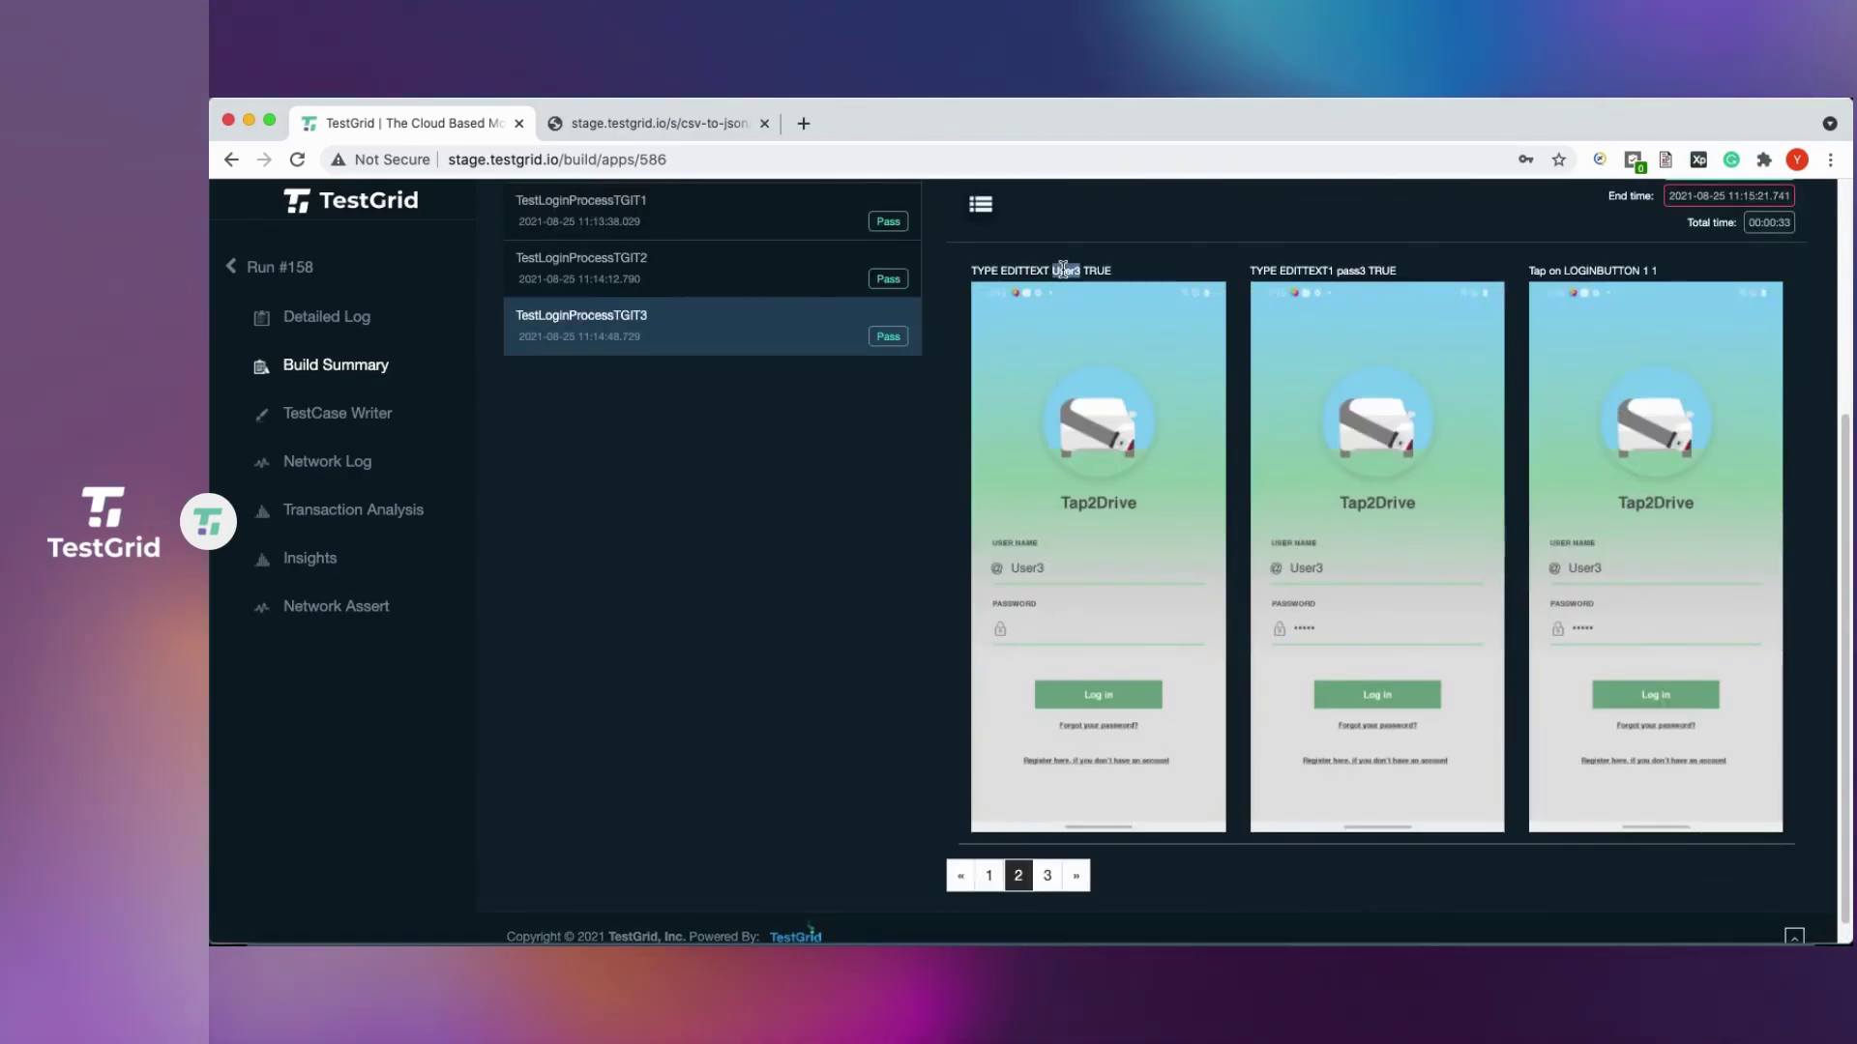
{"action": "double_click", "coordinate": [1359, 269]}
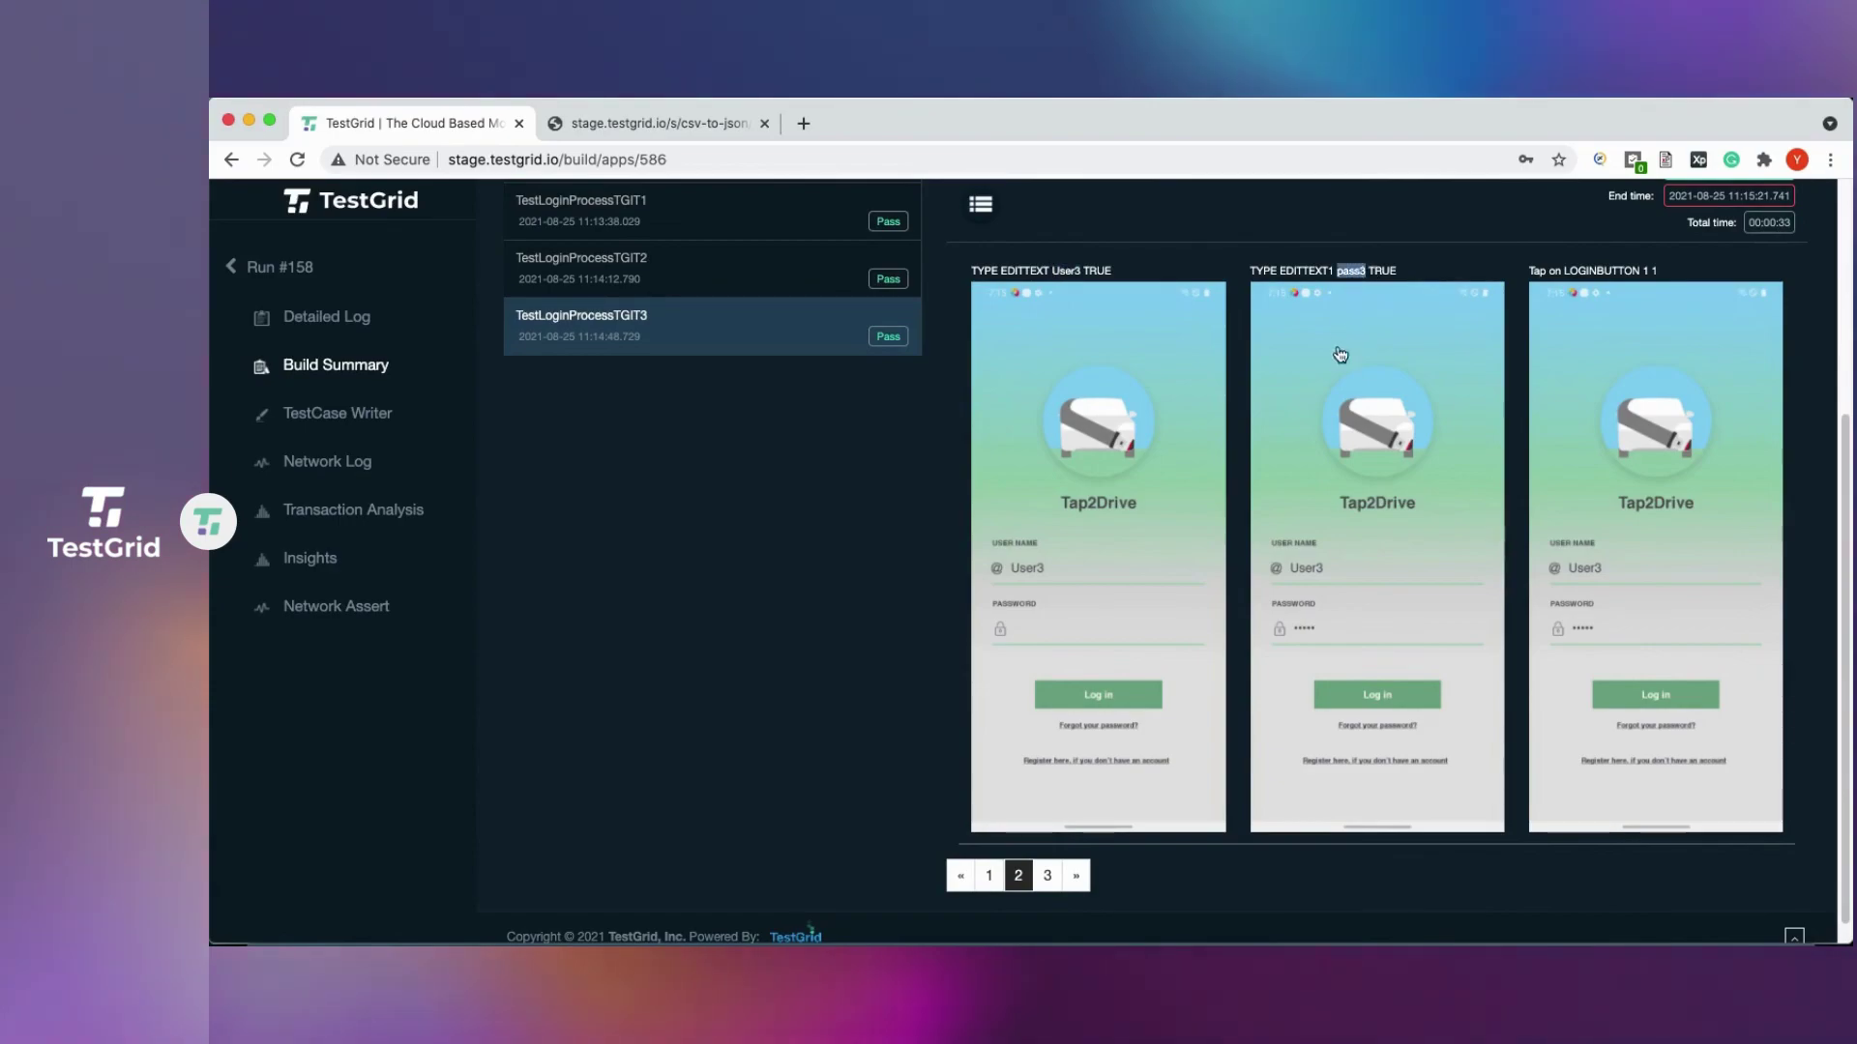
{"action": "left_click", "coordinate": [816, 568]}
{"action": "scroll", "coordinate": [818, 570], "scroll_direction": "up", "scroll_amount": 3}
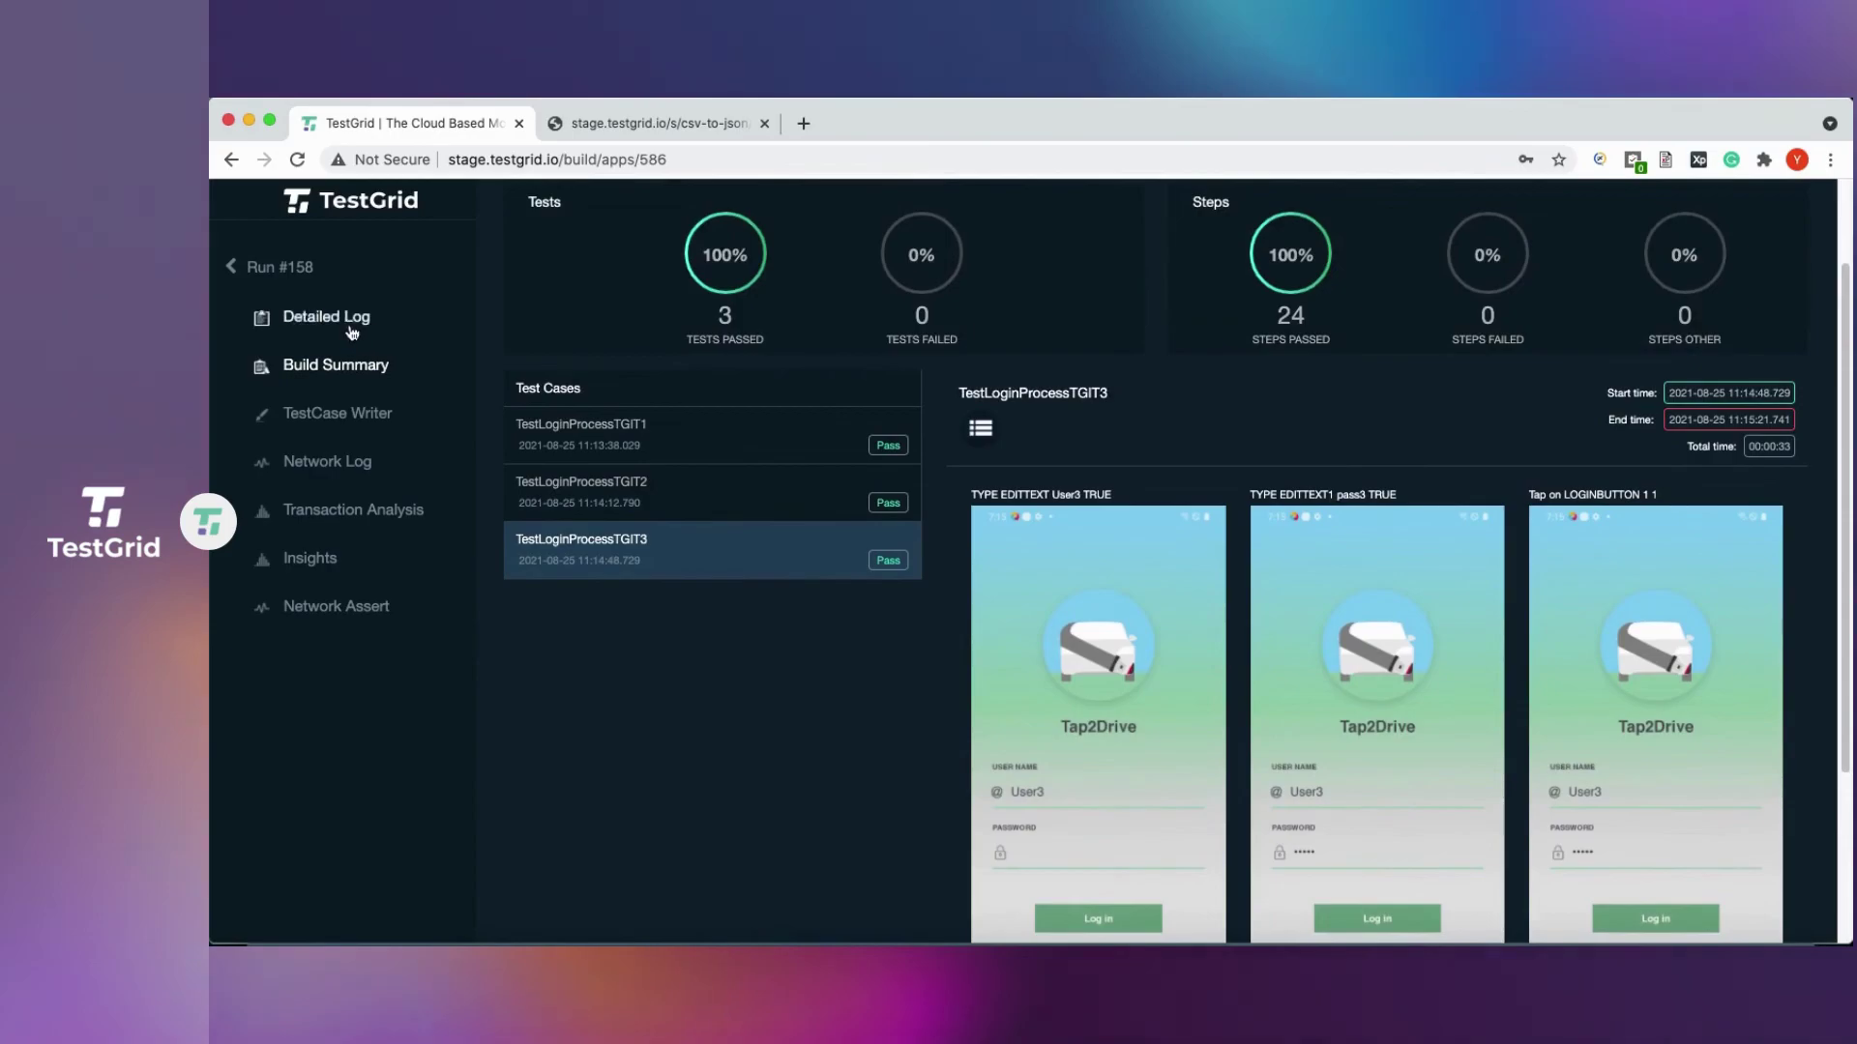
{"action": "left_click", "coordinate": [328, 321]}
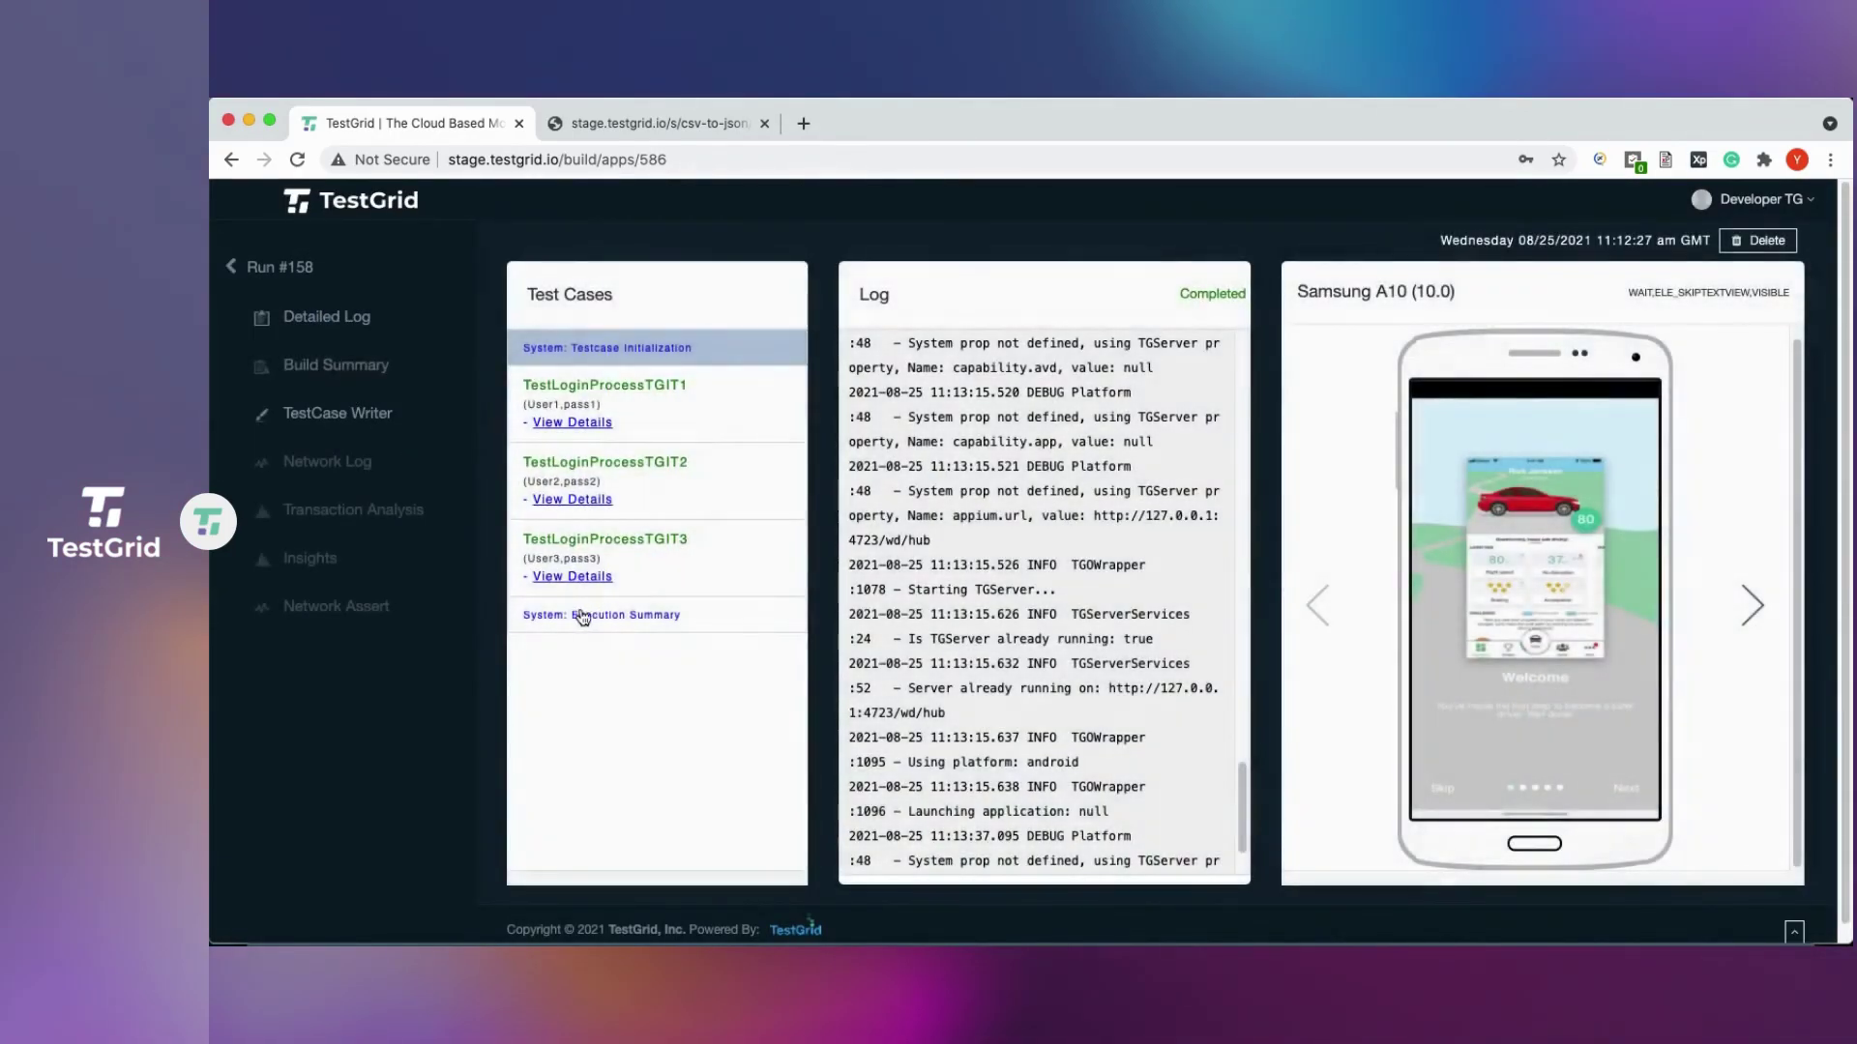
{"action": "scroll", "coordinate": [953, 576], "scroll_direction": "up", "scroll_amount": 3}
{"action": "scroll", "coordinate": [955, 546], "scroll_direction": "down", "scroll_amount": 4}
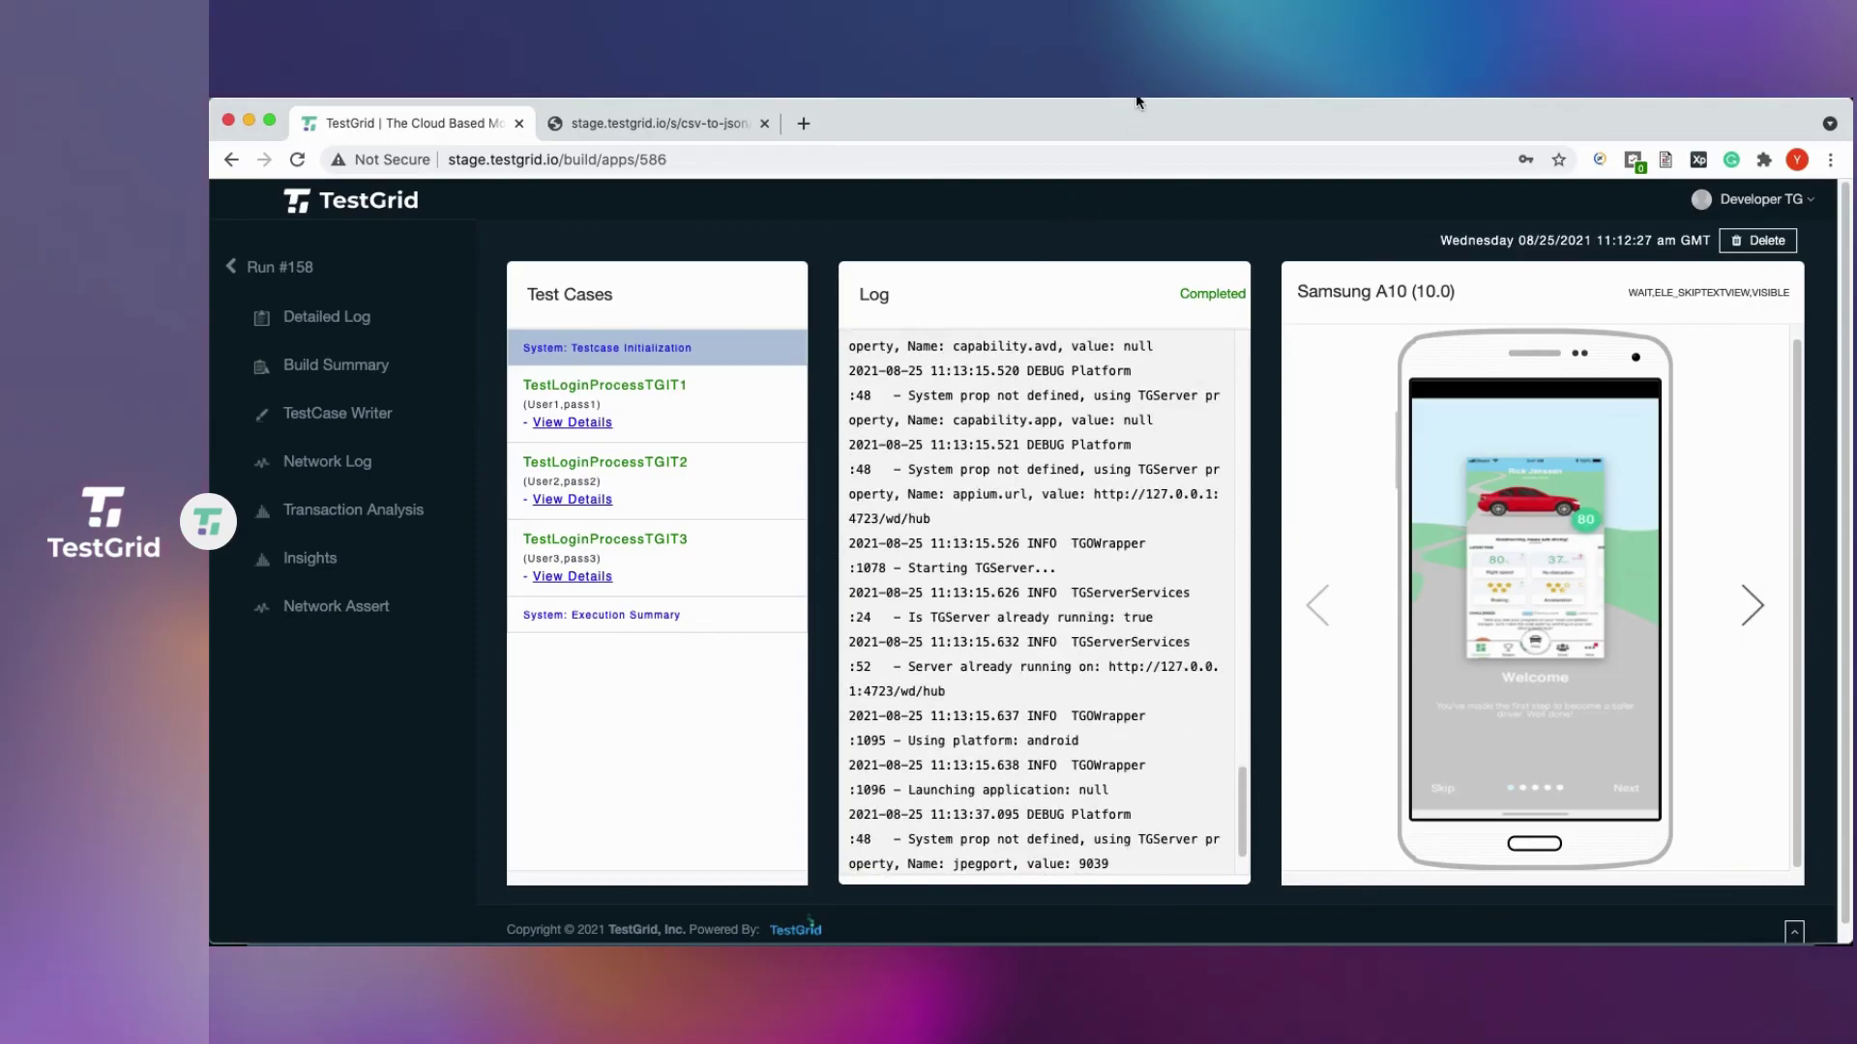